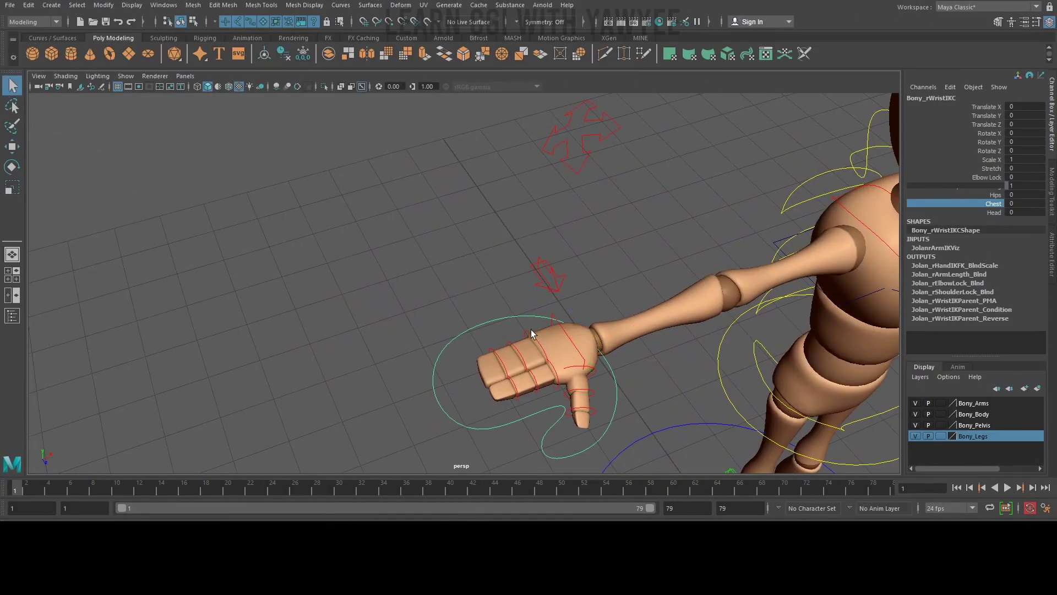
# Curl the right hand's outer finger toward the palm by rotating its three joint controls together
pyautogui.click(523, 336)
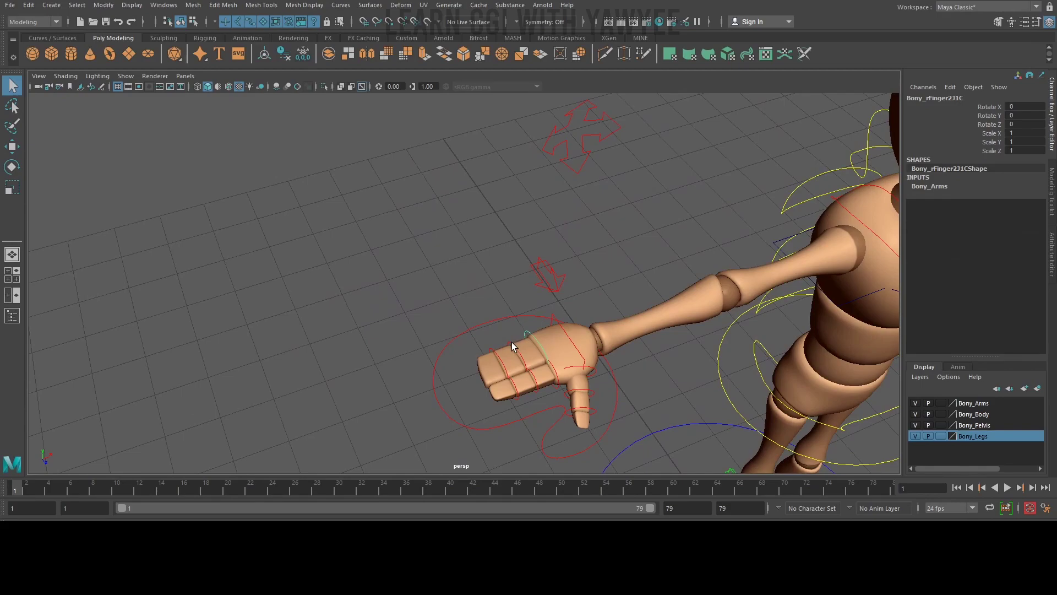
pyautogui.click(511, 342)
pyautogui.press('e')
pyautogui.moveTo(503, 339); pyautogui.dragTo(482, 344)
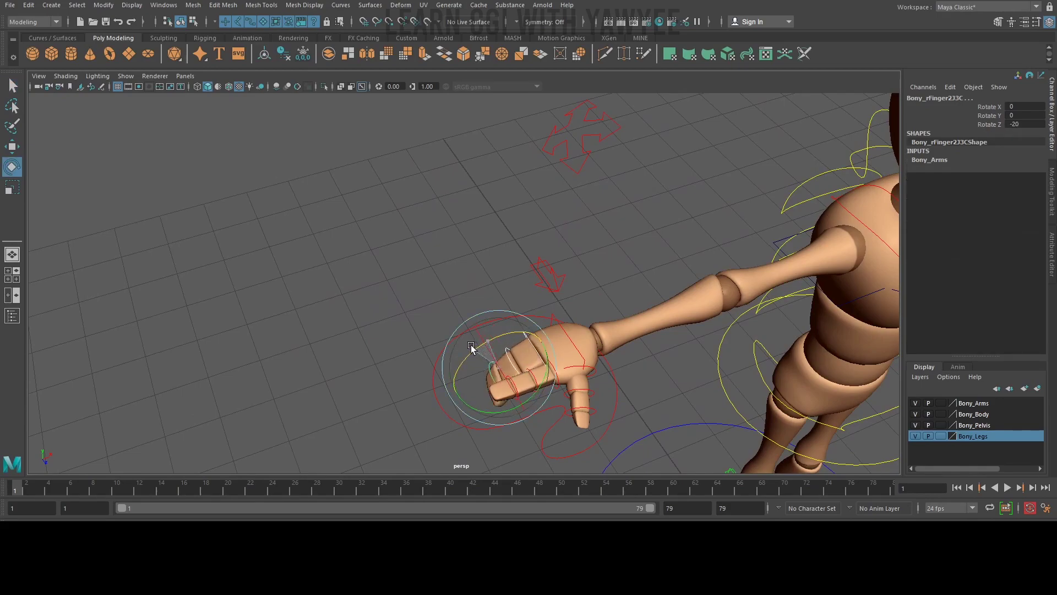
# Curl the right hand's index finger, next to the thumb, by rotating its three joint controls together
pyautogui.press('q')
pyautogui.click(553, 391)
pyautogui.click(556, 380)
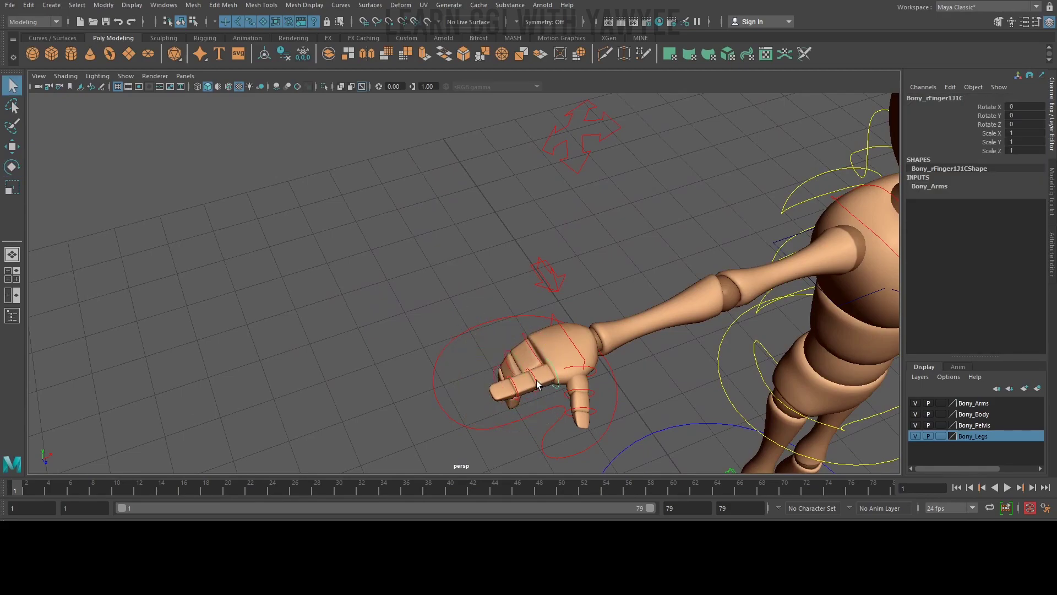
pyautogui.keyDown('shift'); pyautogui.click(535, 382); pyautogui.keyUp('shift')
pyautogui.keyDown('shift'); pyautogui.click(516, 385); pyautogui.keyUp('shift')
pyautogui.press('e')
pyautogui.moveTo(498, 358); pyautogui.dragTo(625, 309)
# Bend the right thumb inward by rotating its joint controls, with the tip joint at about -0.6, 3.9, -22
pyautogui.press('q')
pyautogui.click(549, 226)
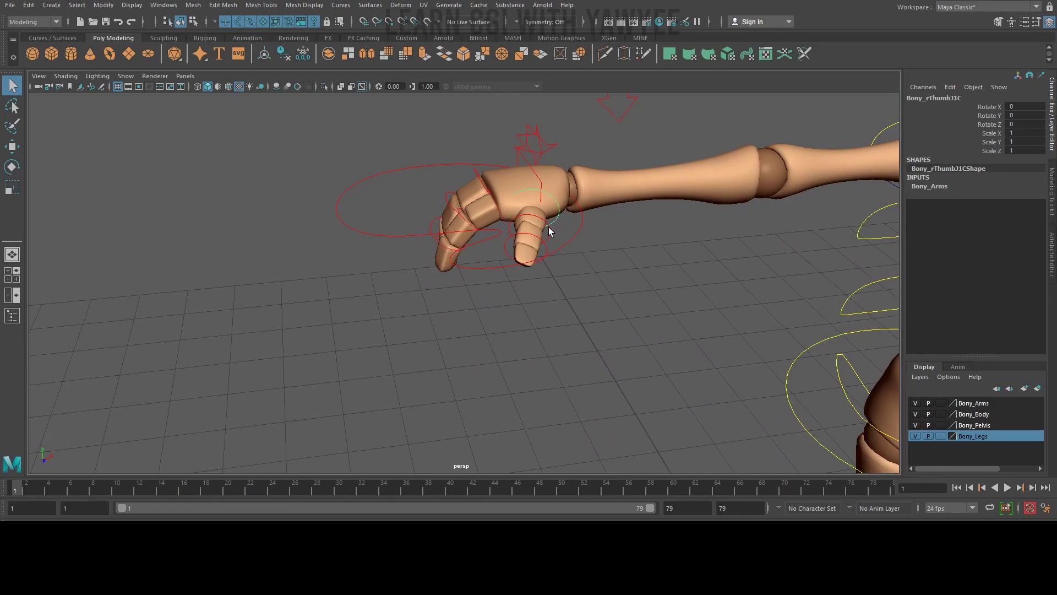
pyautogui.press('e')
pyautogui.moveTo(545, 229); pyautogui.dragTo(547, 289)
pyautogui.press('q')
pyautogui.click(513, 258)
pyautogui.press('e')
# Curl the left hand's outer finger toward the palm by rotating its three joint controls together
pyautogui.scroll(-5, 530, 261)
pyautogui.scroll(-2, 656, 270)
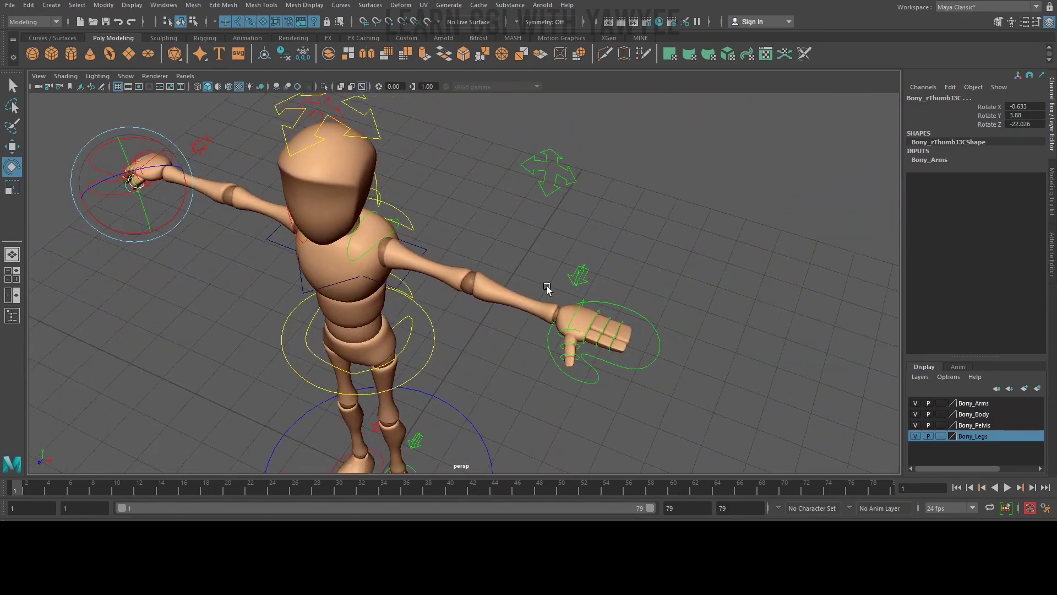
pyautogui.keyDown('alt'); pyautogui.moveTo(548, 290); pyautogui.dragTo(689, 356, button='right'); pyautogui.keyUp('alt')
pyautogui.keyDown('alt'); pyautogui.moveTo(689, 356); pyautogui.dragTo(589, 297, button='middle'); pyautogui.keyUp('alt')
pyautogui.keyDown('alt'); pyautogui.moveTo(589, 297); pyautogui.dragTo(526, 296); pyautogui.keyUp('alt')
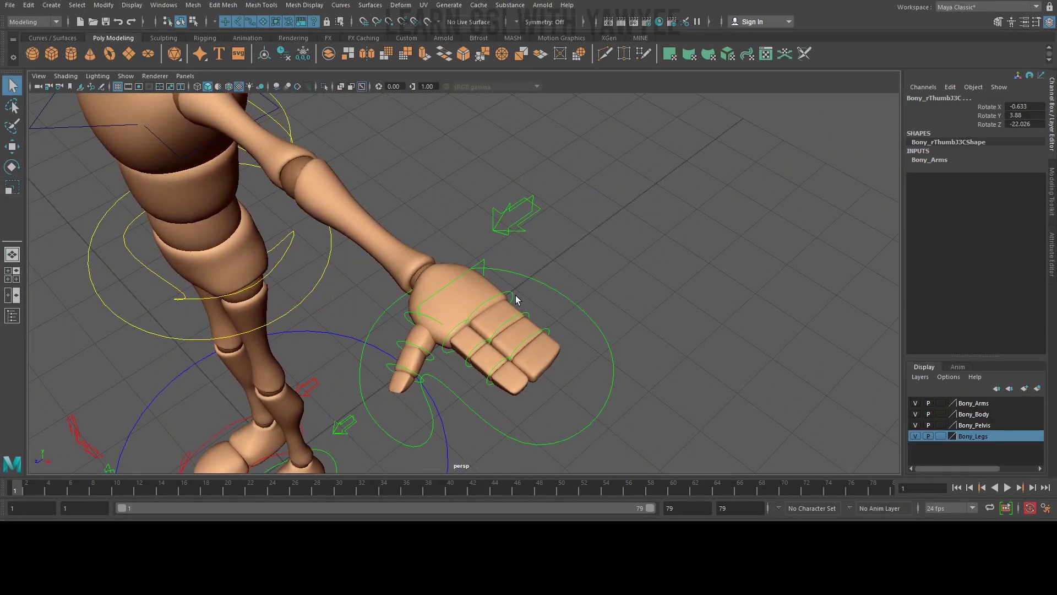
pyautogui.click(515, 295)
pyautogui.click(521, 319)
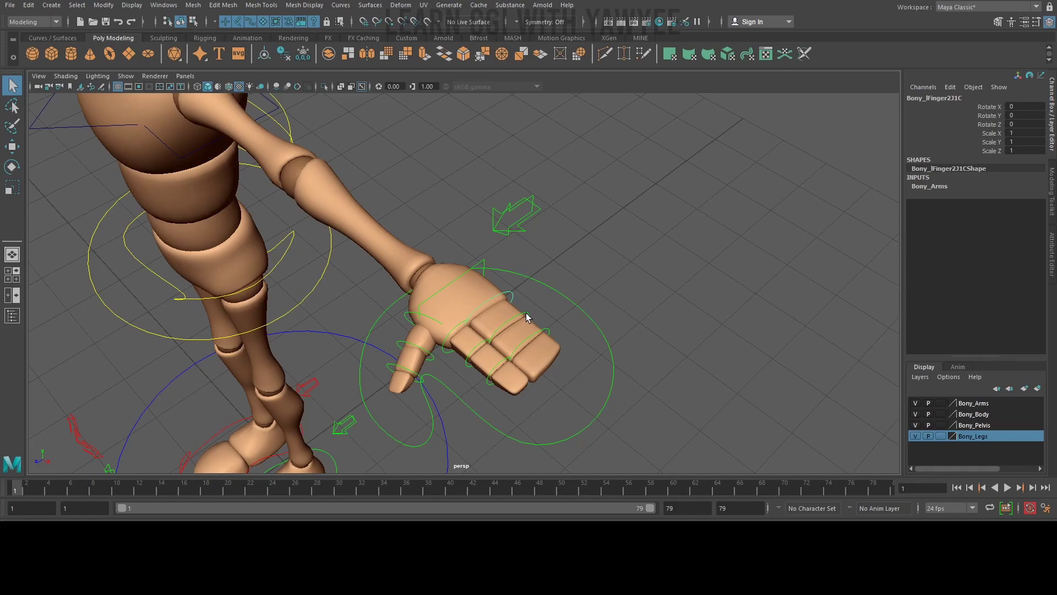
pyautogui.click(526, 313)
pyautogui.press('e')
pyautogui.moveTo(546, 329); pyautogui.dragTo(545, 364)
pyautogui.click(620, 295)
pyautogui.press('q')
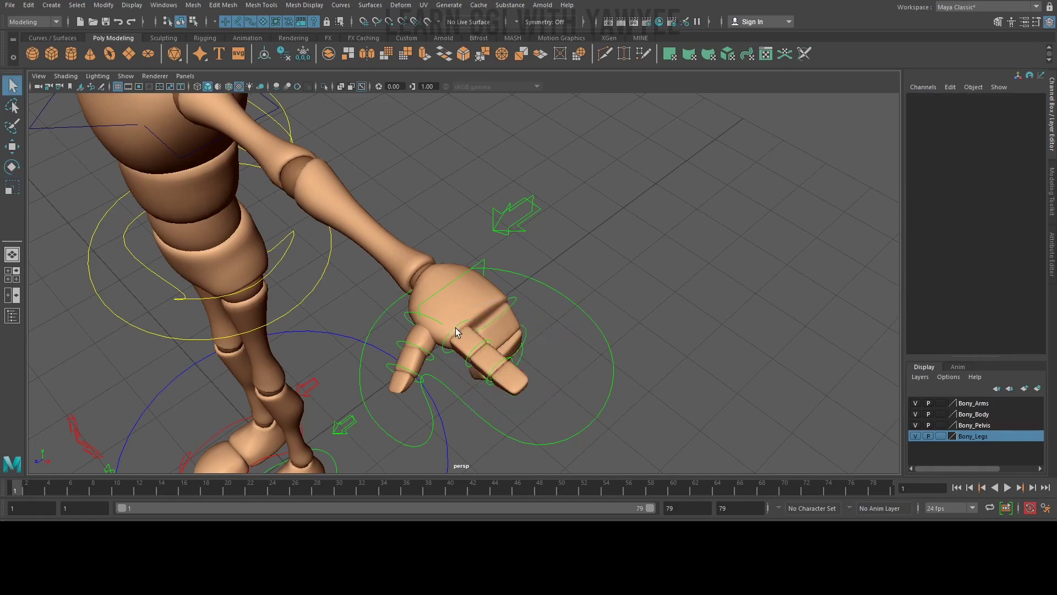
# Curl the left hand's index finger by rotating its three joint controls together to -30 on Z
pyautogui.click(457, 331)
pyautogui.click(474, 348)
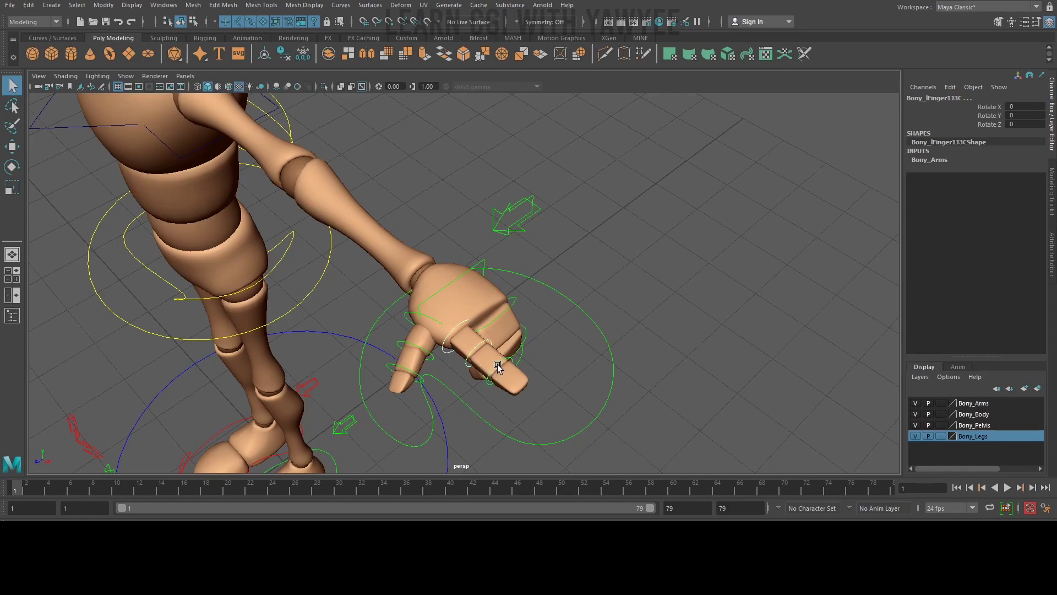
pyautogui.press('e')
pyautogui.moveTo(497, 365); pyautogui.dragTo(517, 369)
# Bend the left thumb inward by rotating its joint controls, with the tip joint at about 4.2, -0.4, -16.1
pyautogui.keyDown('alt'); pyautogui.moveTo(517, 369); pyautogui.dragTo(570, 364, button='middle'); pyautogui.keyUp('alt')
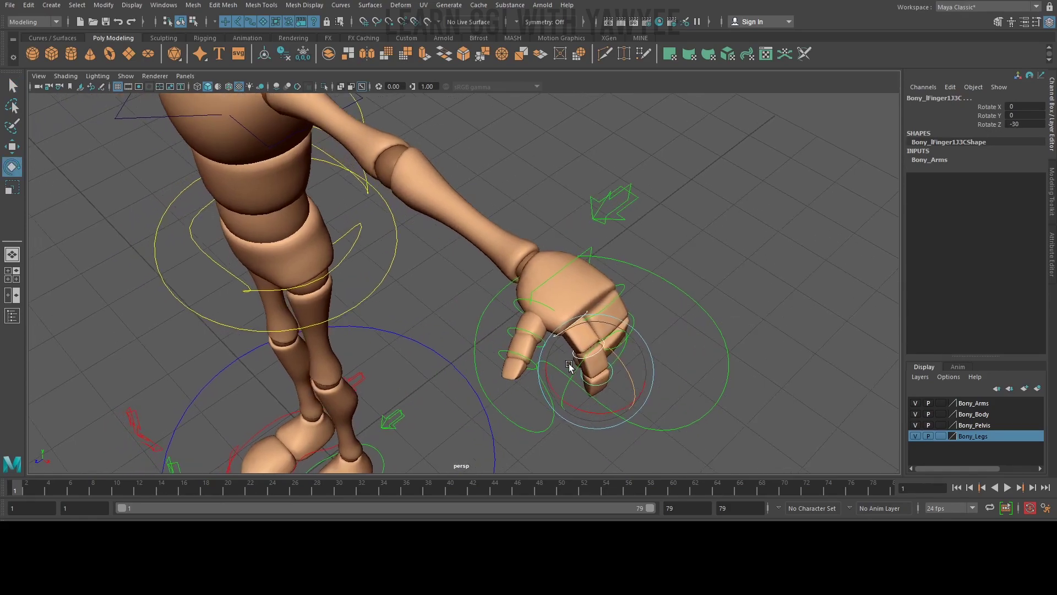
pyautogui.keyDown('alt'); pyautogui.moveTo(569, 364); pyautogui.dragTo(633, 290); pyautogui.keyUp('alt')
pyautogui.click(581, 236)
pyautogui.click(619, 278)
pyautogui.press('q')
pyautogui.press('e')
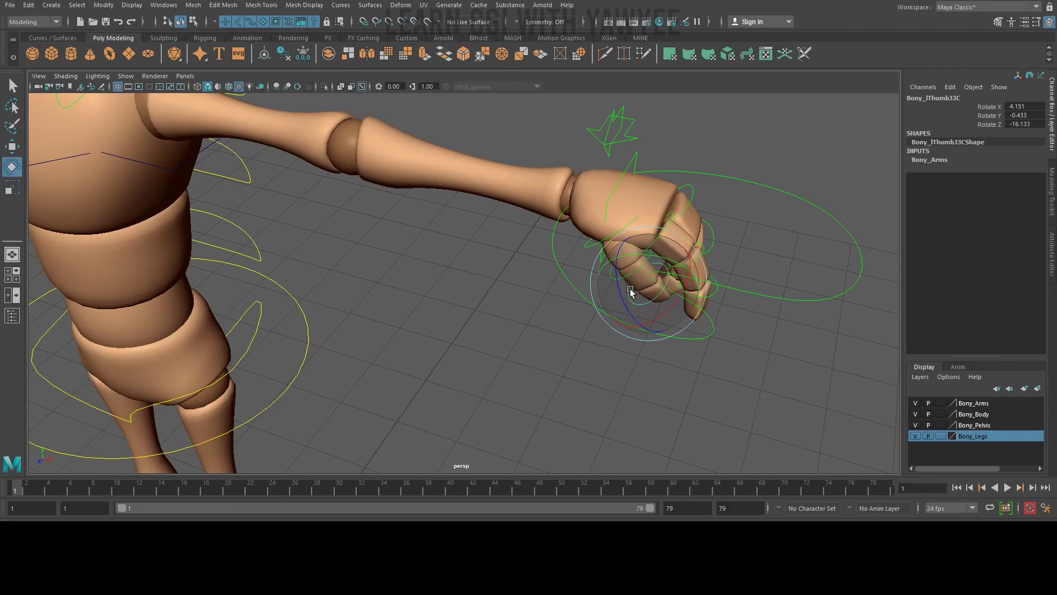
# Lower the right arm by moving its wrist IK control to about 2.45, 2.5, -0.88 and rotating it to -70 on Z
pyautogui.press('w')
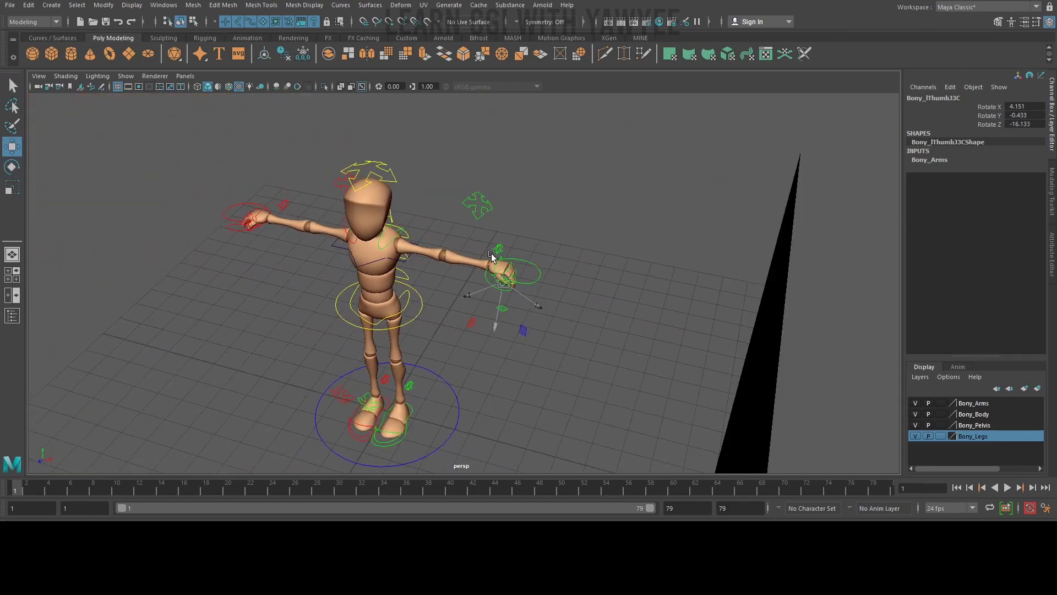
pyautogui.keyDown('alt'); pyautogui.moveTo(491, 254); pyautogui.dragTo(552, 274); pyautogui.keyUp('alt')
pyautogui.keyDown('alt'); pyautogui.moveTo(552, 273); pyautogui.dragTo(608, 255, button='middle'); pyautogui.keyUp('alt')
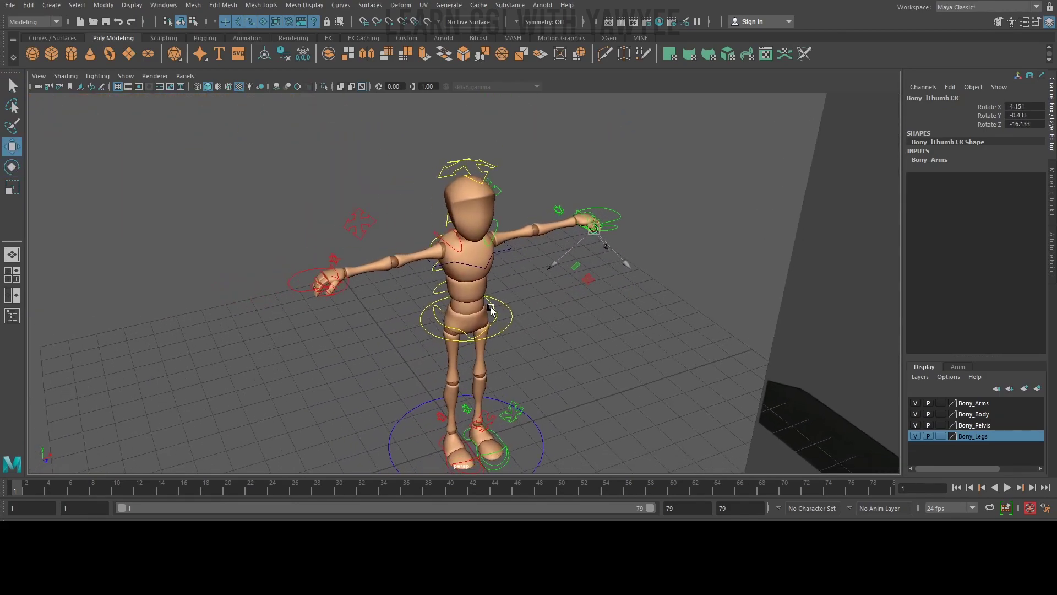
pyautogui.keyDown('alt'); pyautogui.moveTo(490, 311); pyautogui.dragTo(663, 345); pyautogui.keyUp('alt')
pyautogui.keyDown('alt'); pyautogui.moveTo(663, 345); pyautogui.dragTo(496, 312, button='middle'); pyautogui.keyUp('alt')
pyautogui.keyDown('alt'); pyautogui.moveTo(496, 312); pyautogui.dragTo(359, 244); pyautogui.keyUp('alt')
pyautogui.scroll(2, 358, 244)
pyautogui.keyDown('alt'); pyautogui.moveTo(359, 243); pyautogui.dragTo(438, 258, button='middle'); pyautogui.keyUp('alt')
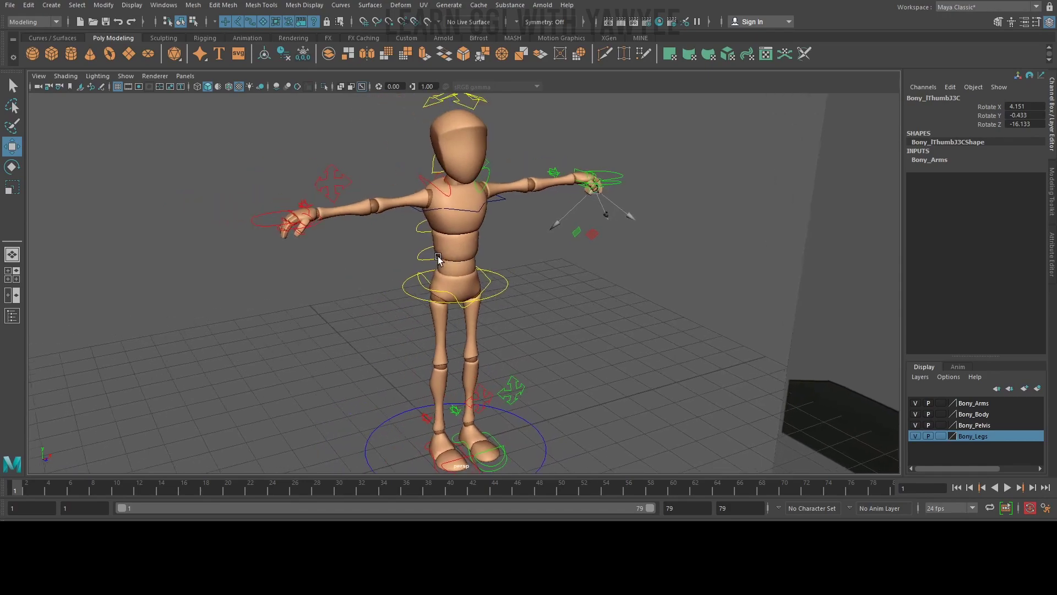
pyautogui.click(267, 224)
pyautogui.keyDown('alt'); pyautogui.moveTo(409, 237); pyautogui.dragTo(368, 230); pyautogui.keyUp('alt')
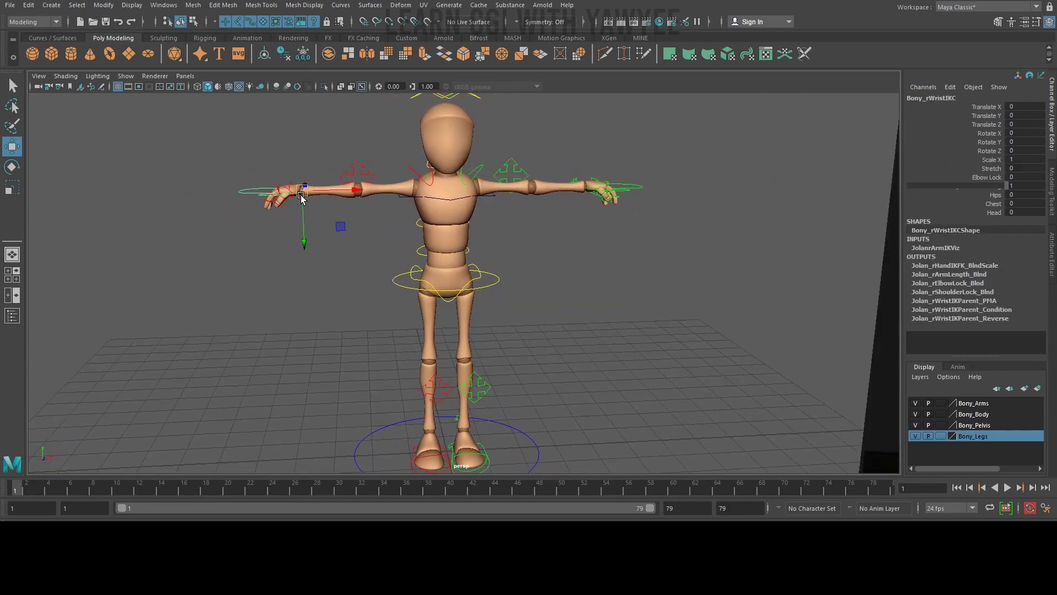
pyautogui.moveTo(302, 191); pyautogui.dragTo(405, 309)
pyautogui.press('e')
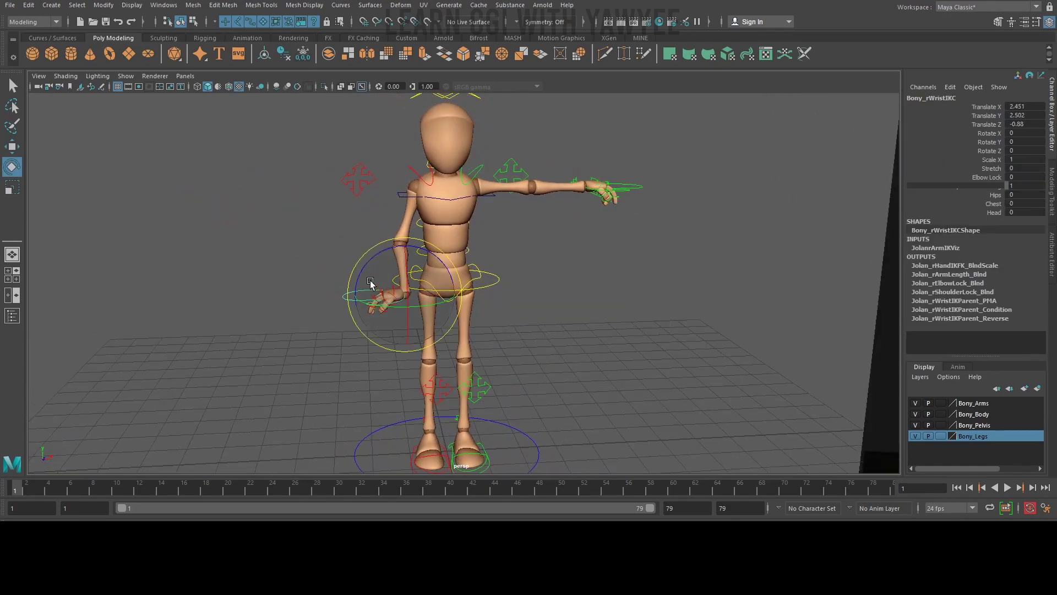
pyautogui.moveTo(364, 269); pyautogui.dragTo(359, 325)
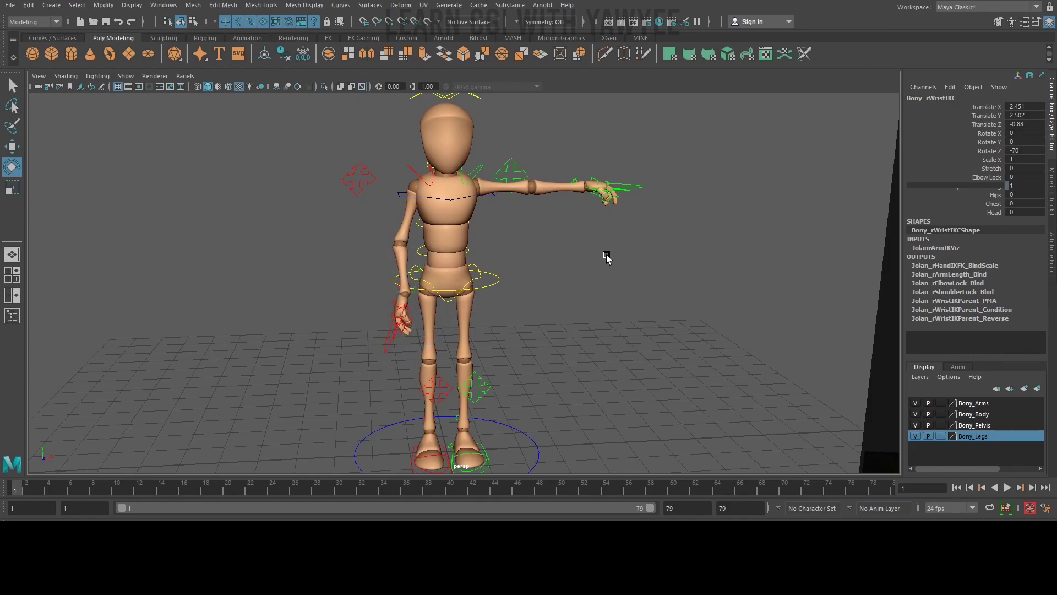
# Lower the left arm by moving its wrist IK control to about -2.58, -2.6, 0.29 and rotating it to -75 on Z
pyautogui.click(578, 215)
pyautogui.click(632, 190)
pyautogui.press('w')
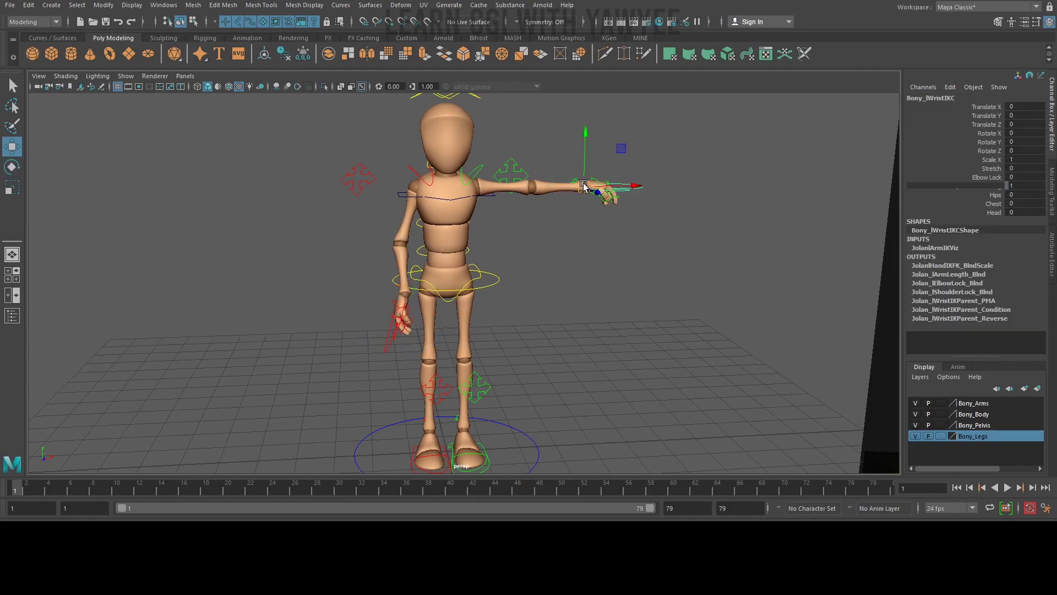
pyautogui.moveTo(584, 185); pyautogui.dragTo(484, 292)
pyautogui.press('e')
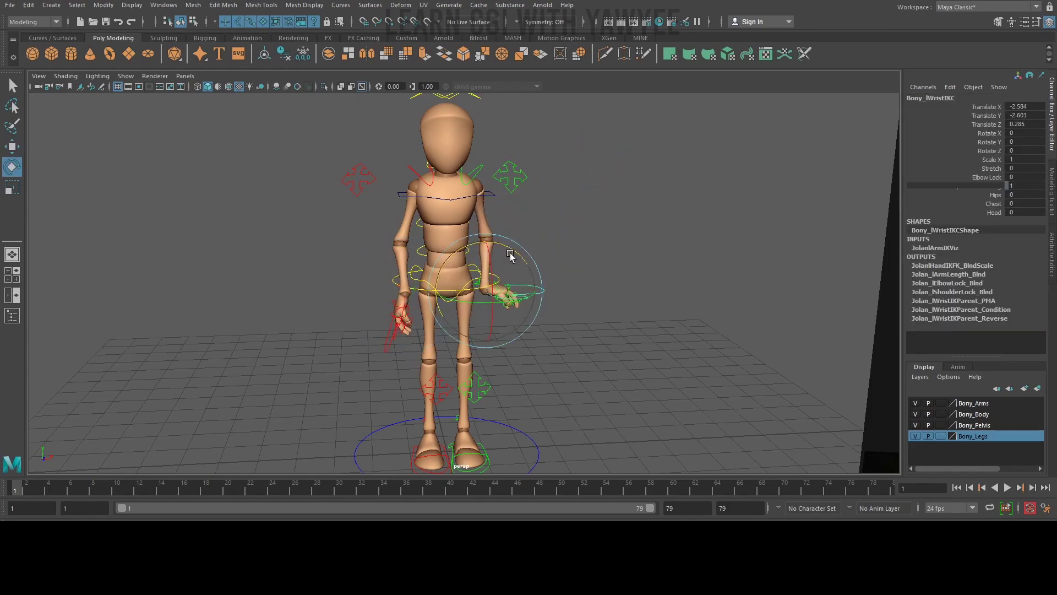
pyautogui.moveTo(512, 252); pyautogui.dragTo(524, 296)
pyautogui.moveTo(511, 357); pyautogui.dragTo(529, 279)
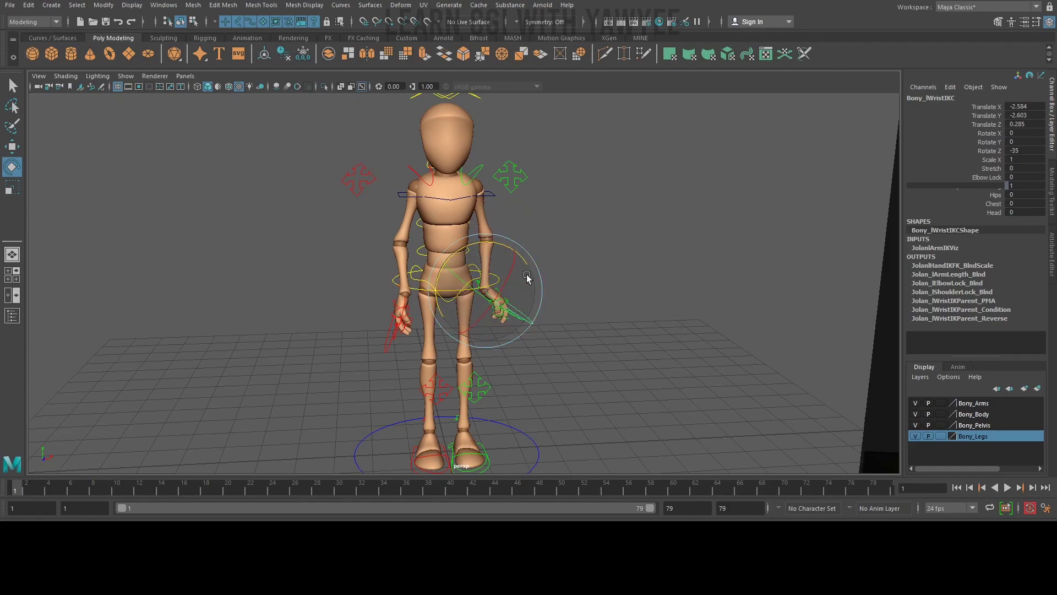
pyautogui.moveTo(495, 243); pyautogui.dragTo(633, 264)
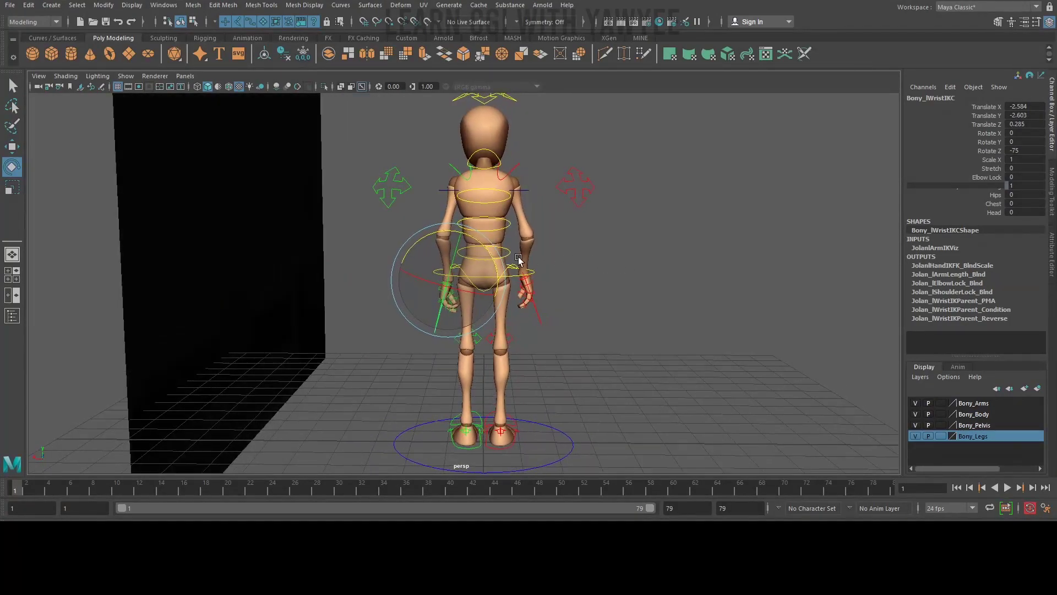
# From behind the character, nudge the right wrist IK control to about 2.52, 2.66, -0.86 to match the other arm
pyautogui.keyDown('alt'); pyautogui.moveTo(517, 257); pyautogui.dragTo(566, 292, button='right'); pyautogui.keyUp('alt')
pyautogui.click(550, 322)
pyautogui.press('w')
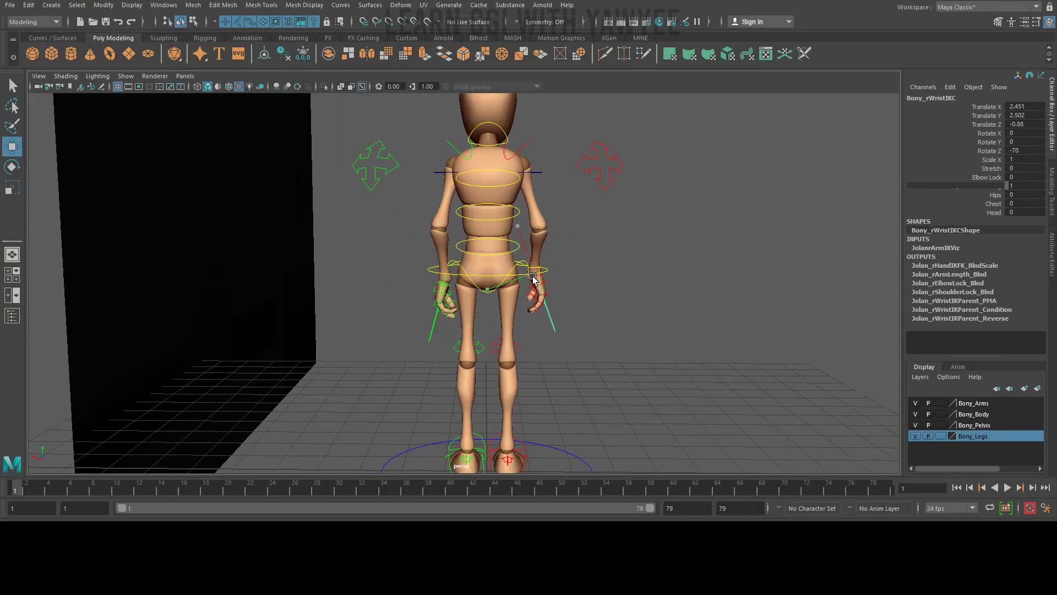
pyautogui.moveTo(533, 278); pyautogui.dragTo(534, 282)
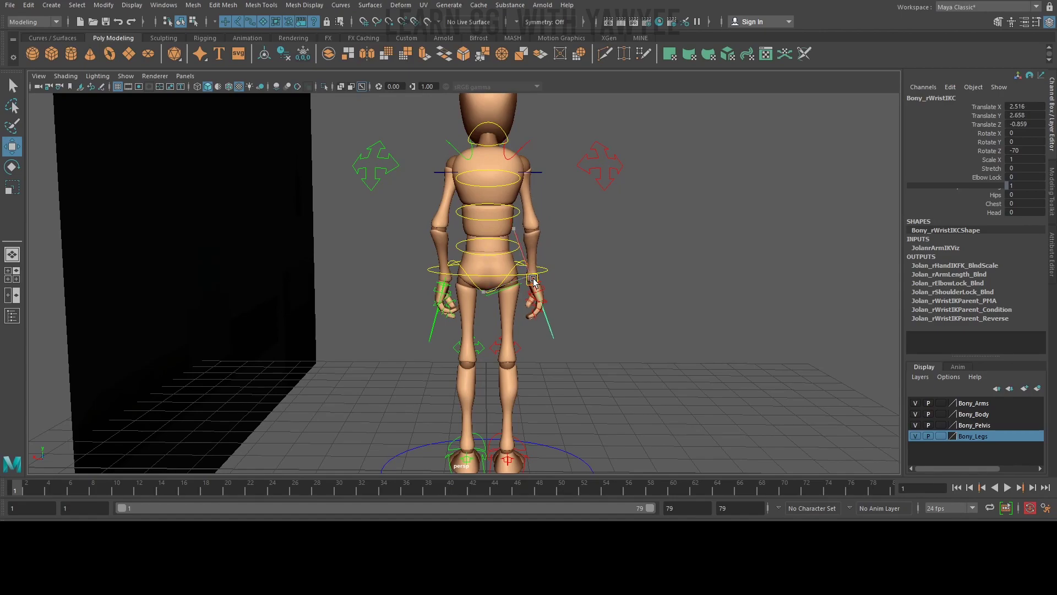
# Move both elbow controls closer to the arms, the right to about 1.11, -0.59, -0.07 and the left to about -0.87, -0.34, -0.1
pyautogui.click(600, 180)
pyautogui.keyDown('alt'); pyautogui.moveTo(578, 229); pyautogui.dragTo(587, 215); pyautogui.keyUp('alt')
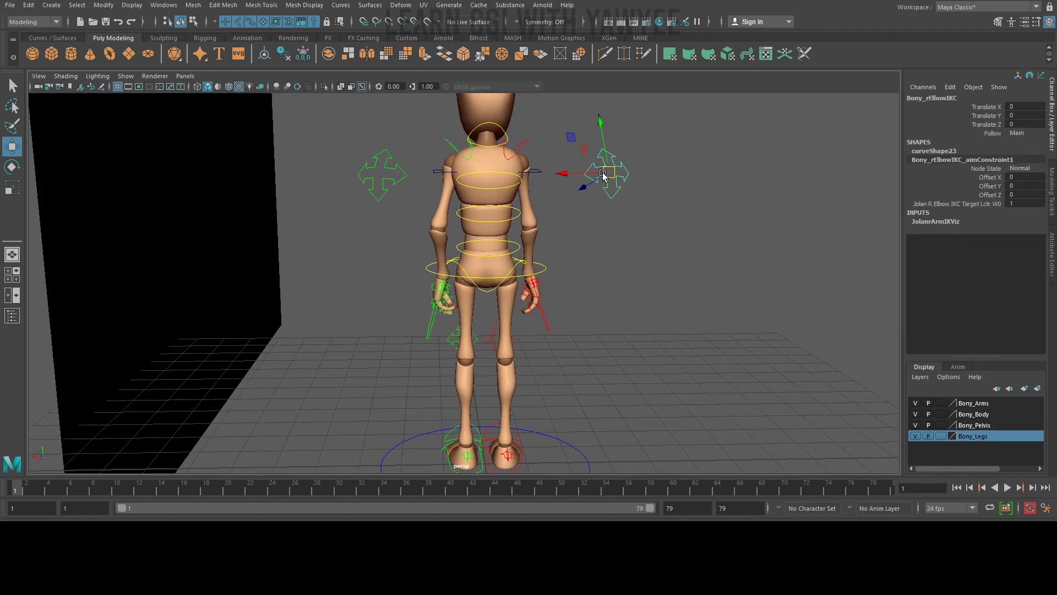
pyautogui.moveTo(595, 176); pyautogui.dragTo(540, 206)
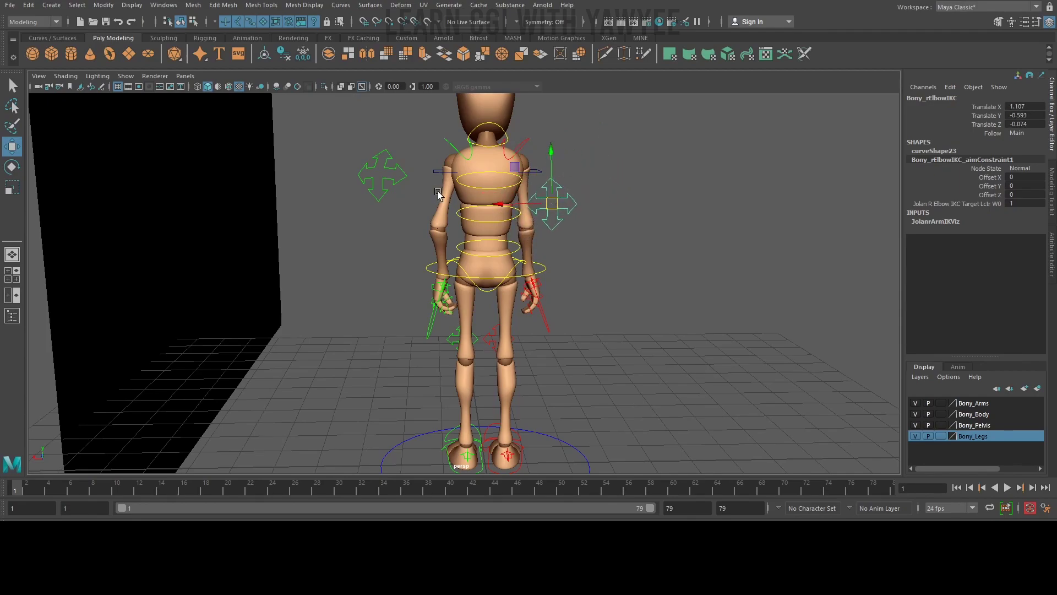
pyautogui.click(384, 182)
pyautogui.moveTo(384, 182); pyautogui.dragTo(422, 198)
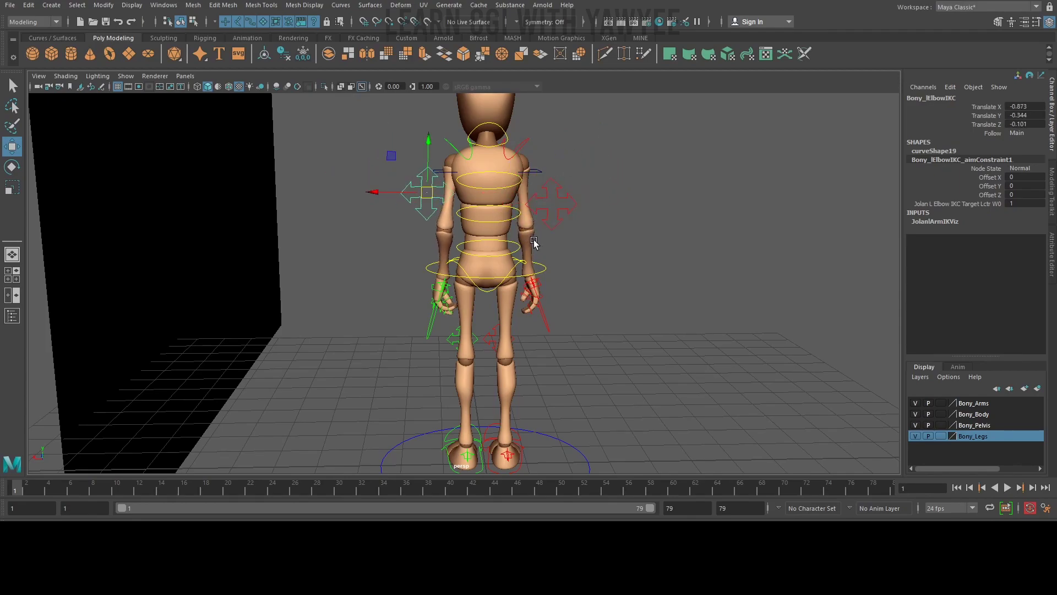
# From the side, try moving the right elbow control from behind the back to in front of the body, undoing each attempt
pyautogui.keyDown('alt'); pyautogui.moveTo(533, 242); pyautogui.dragTo(600, 259); pyautogui.keyUp('alt')
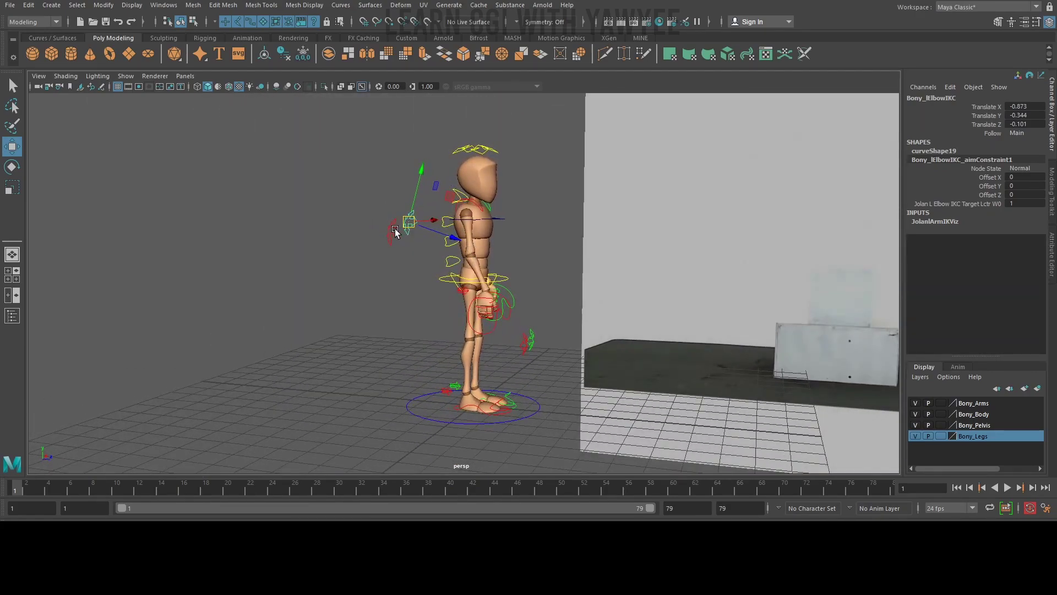
pyautogui.moveTo(388, 234); pyautogui.dragTo(569, 265)
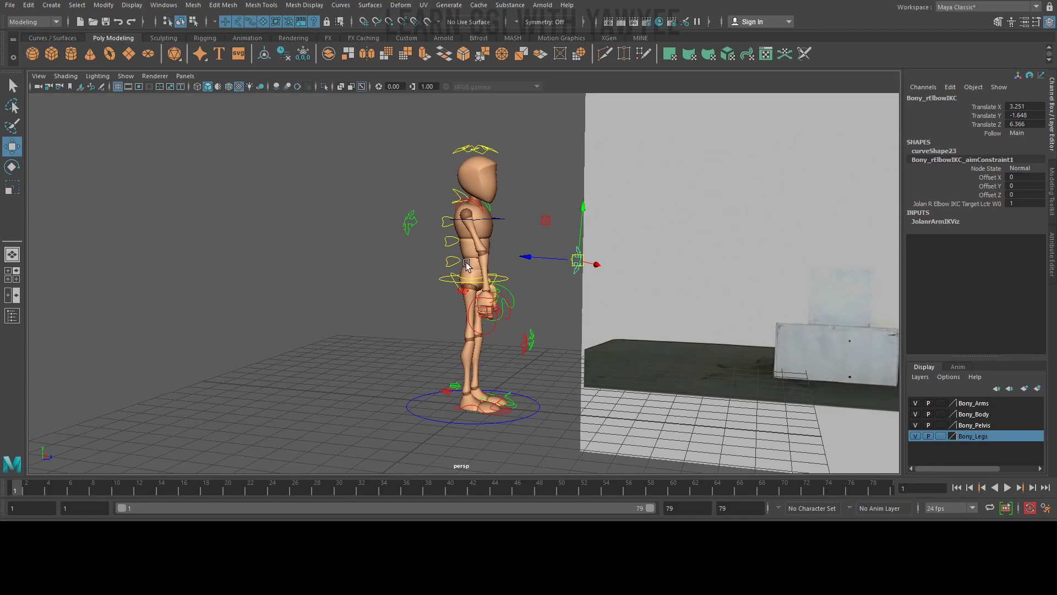
pyautogui.hotkey('ctrl', 'z')
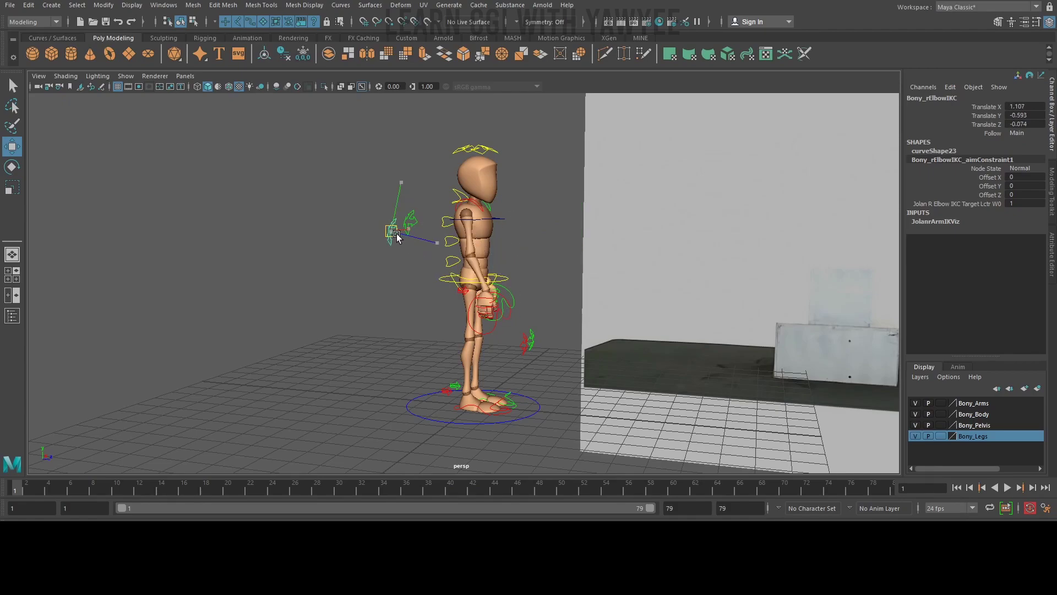
pyautogui.moveTo(398, 237); pyautogui.dragTo(571, 257)
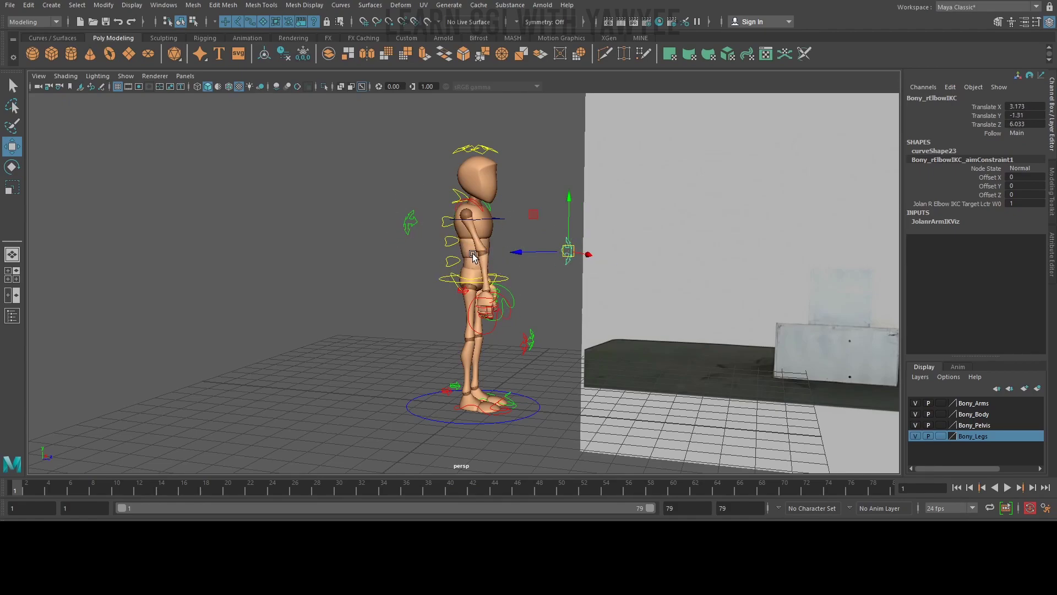
pyautogui.hotkey('ctrl', 'z')
pyautogui.keyDown('alt'); pyautogui.moveTo(567, 324); pyautogui.dragTo(599, 325); pyautogui.keyUp('alt')
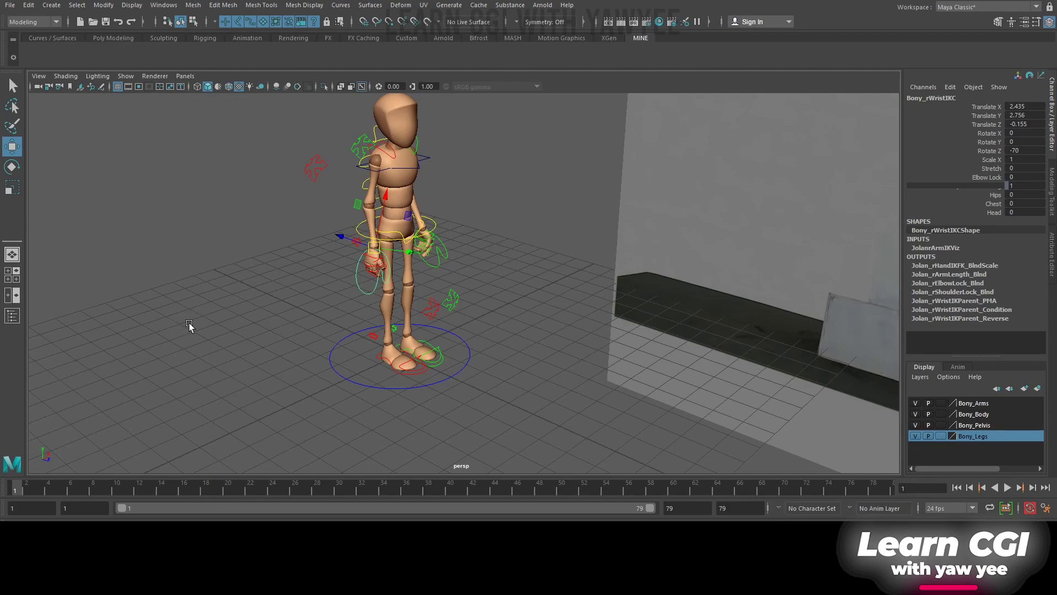
# Switch the workspace layout to show the Outliner beside the perspective view
pyautogui.press('space')
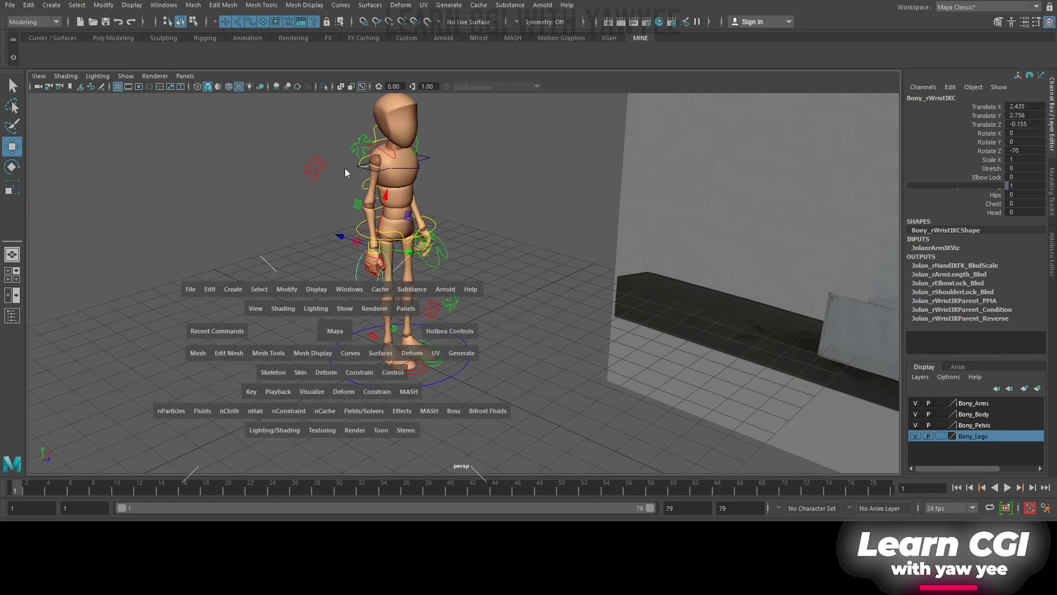
pyautogui.moveTo(332, 193); pyautogui.dragTo(329, 238)
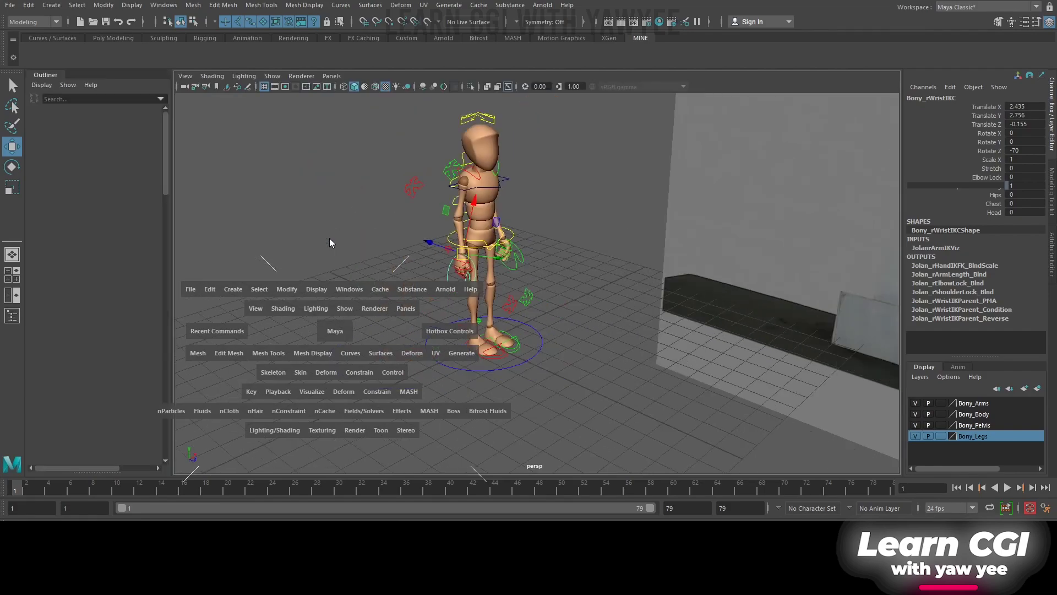
# Turn on the display of shape nodes in the Outliner, and turn it back off
pyautogui.click(42, 85)
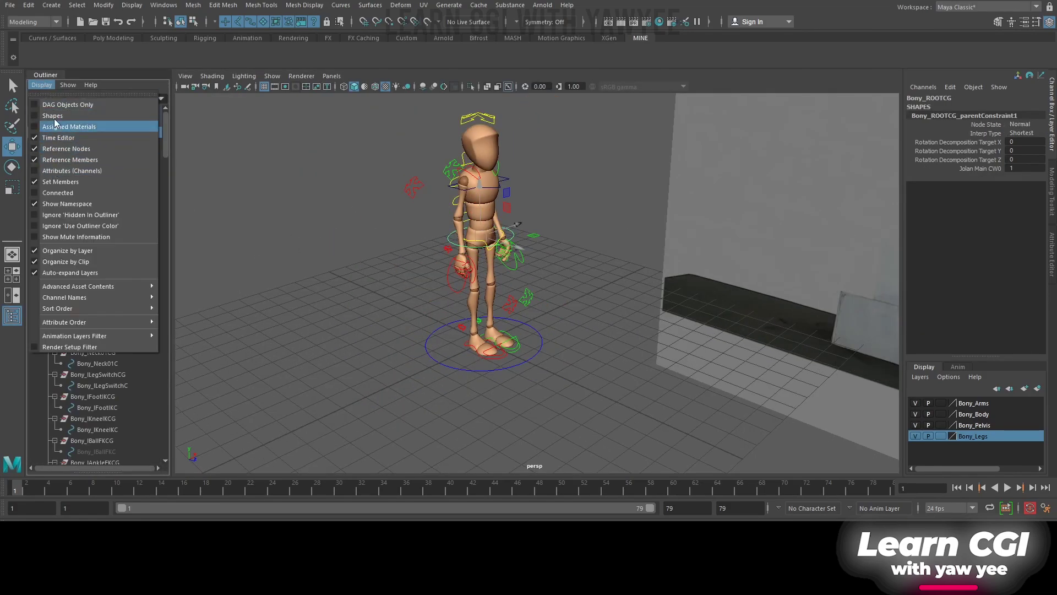
pyautogui.moveTo(61, 86)
pyautogui.moveTo(97, 106)
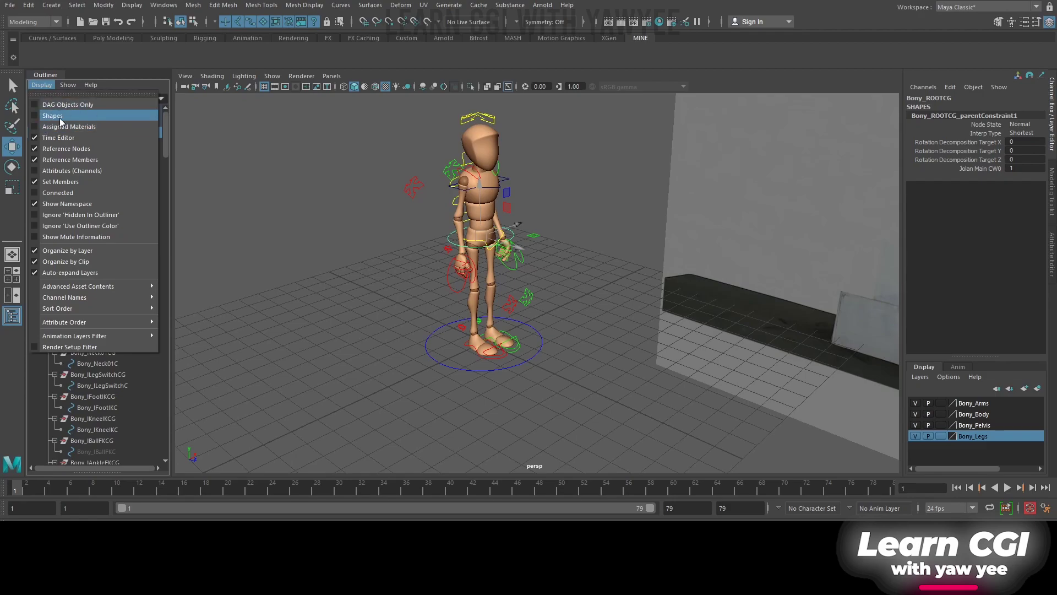
pyautogui.click(60, 118)
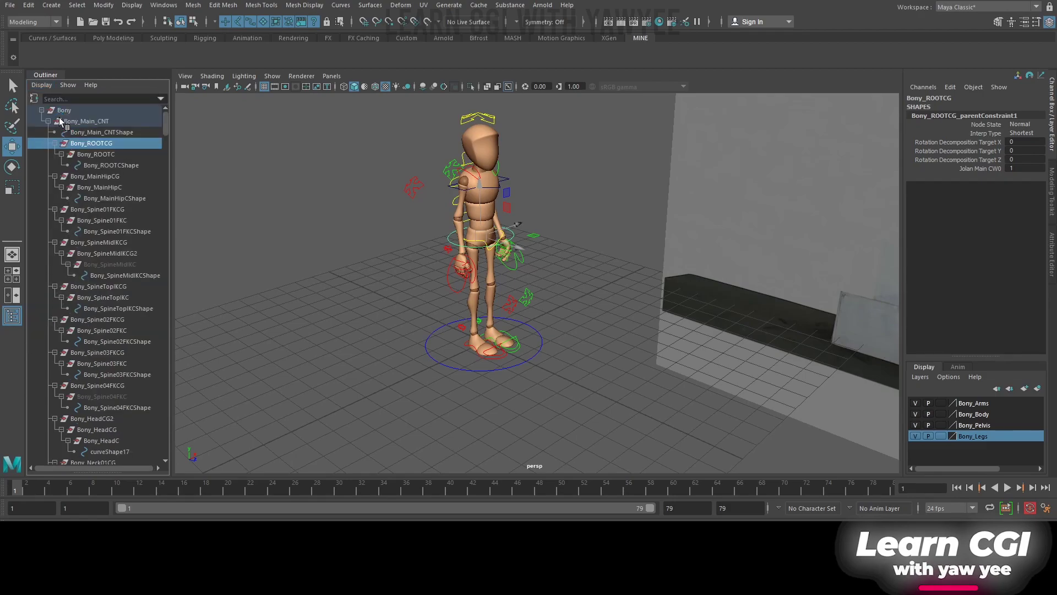
pyautogui.click(41, 84)
pyautogui.click(43, 115)
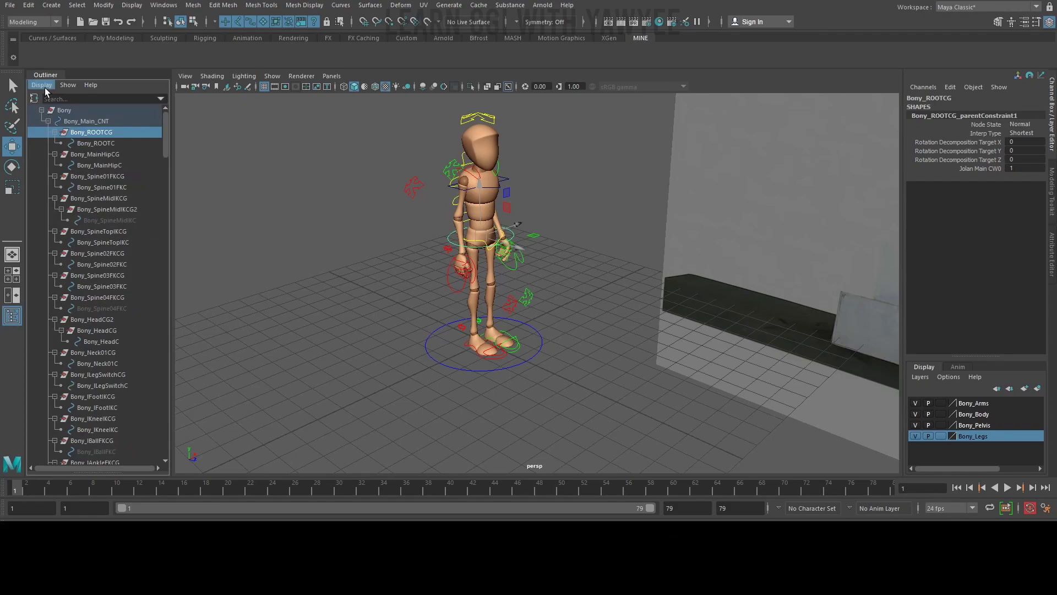
pyautogui.click(45, 86)
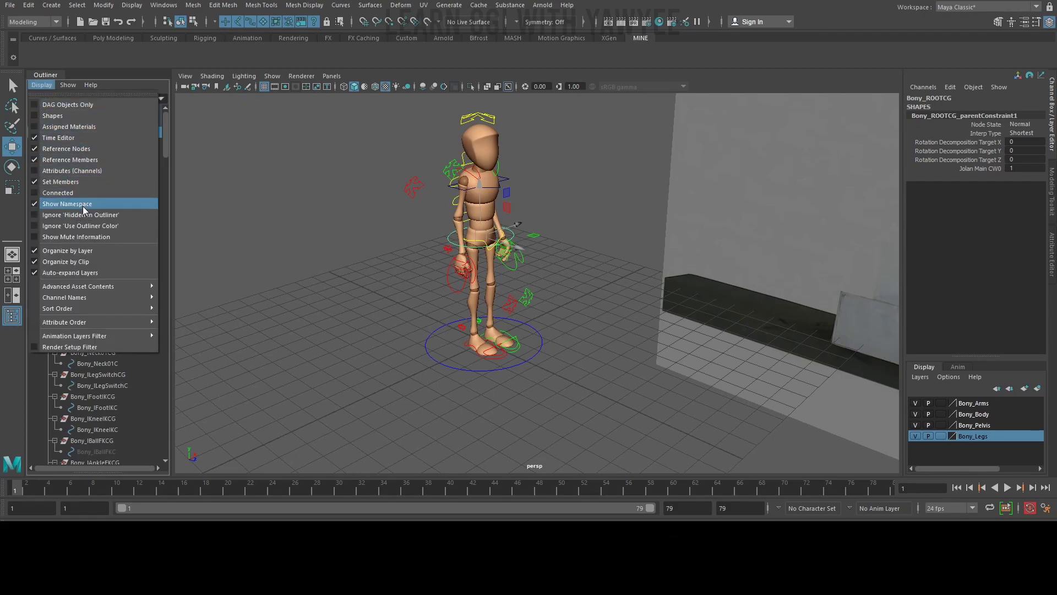
pyautogui.moveTo(164, 126)
pyautogui.mouseDown()
pyautogui.moveTo(163, 141)
pyautogui.moveTo(165, 107)
pyautogui.mouseUp()
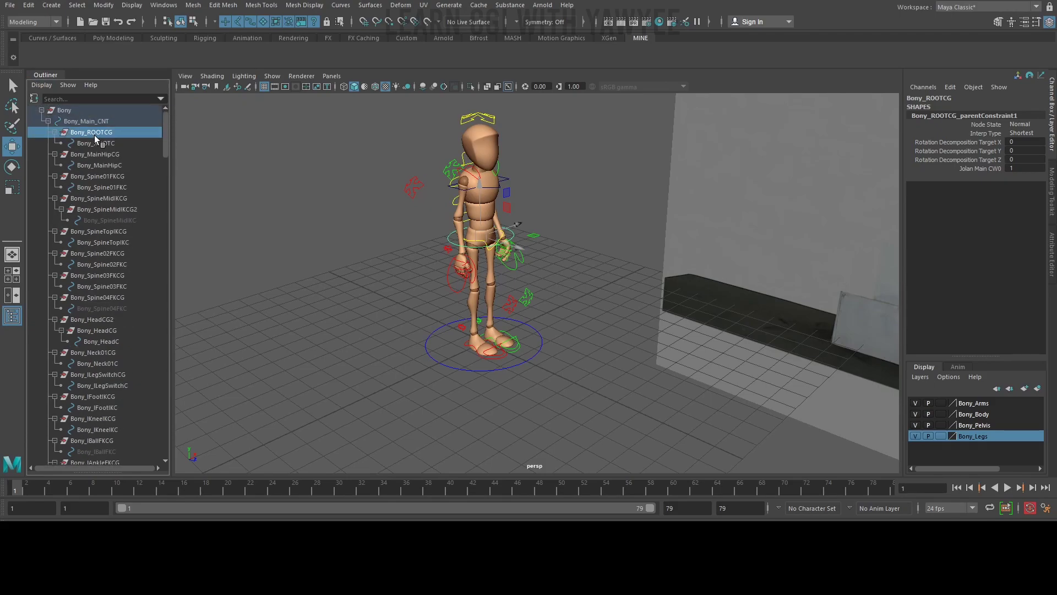
# In the Outliner, select Bony_ROOTC, Bony_MainHipC and all spine controls from Bony_Spine01FKC through Bony_Spine04FKC
pyautogui.click(86, 121)
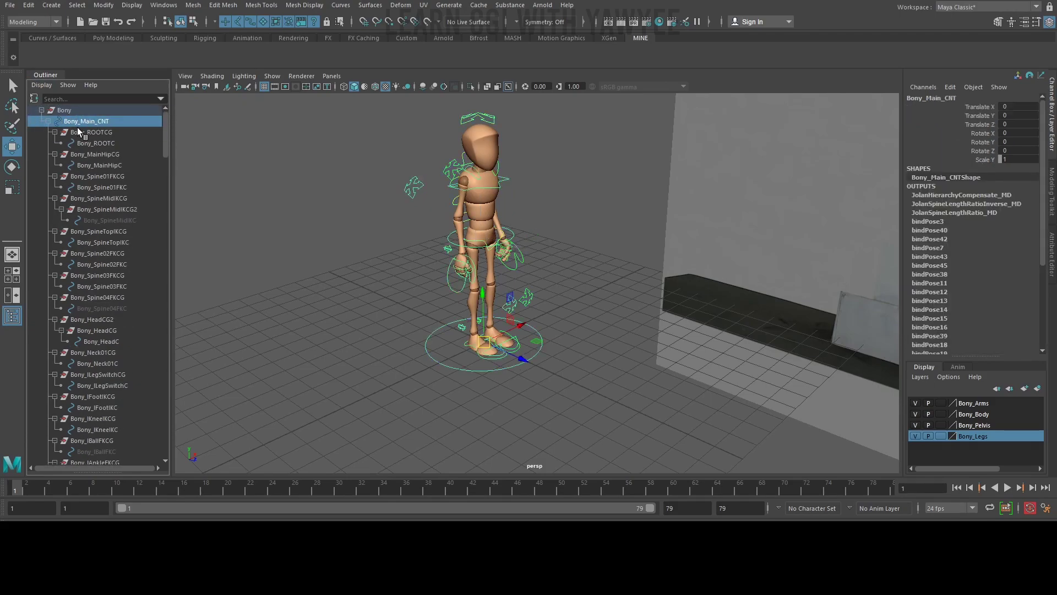
pyautogui.click(94, 143)
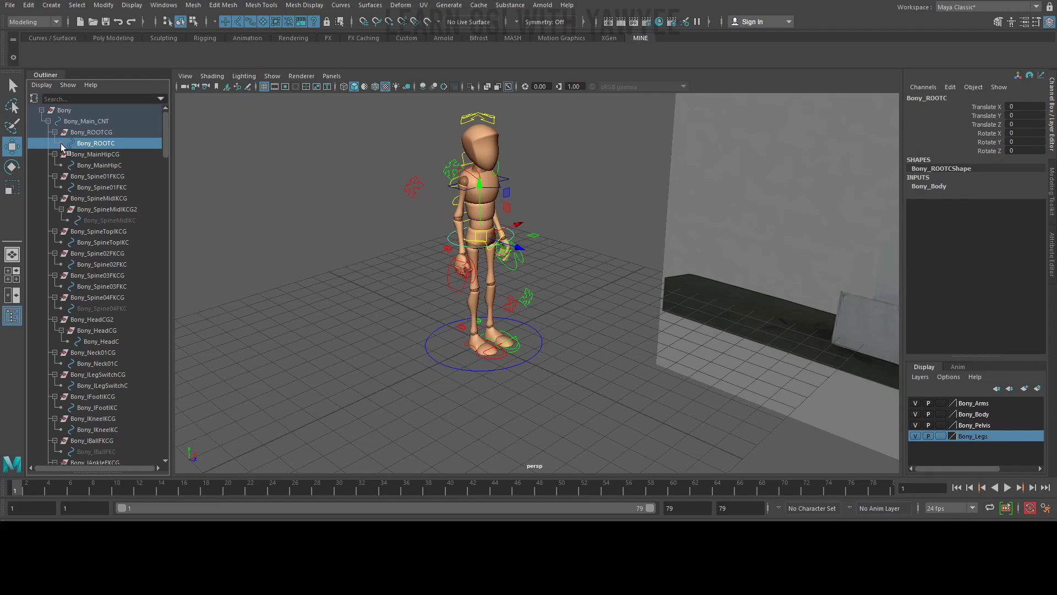
pyautogui.keyDown('ctrl'); pyautogui.click(83, 166); pyautogui.keyUp('ctrl')
pyautogui.keyDown('ctrl'); pyautogui.click(100, 187); pyautogui.keyUp('ctrl')
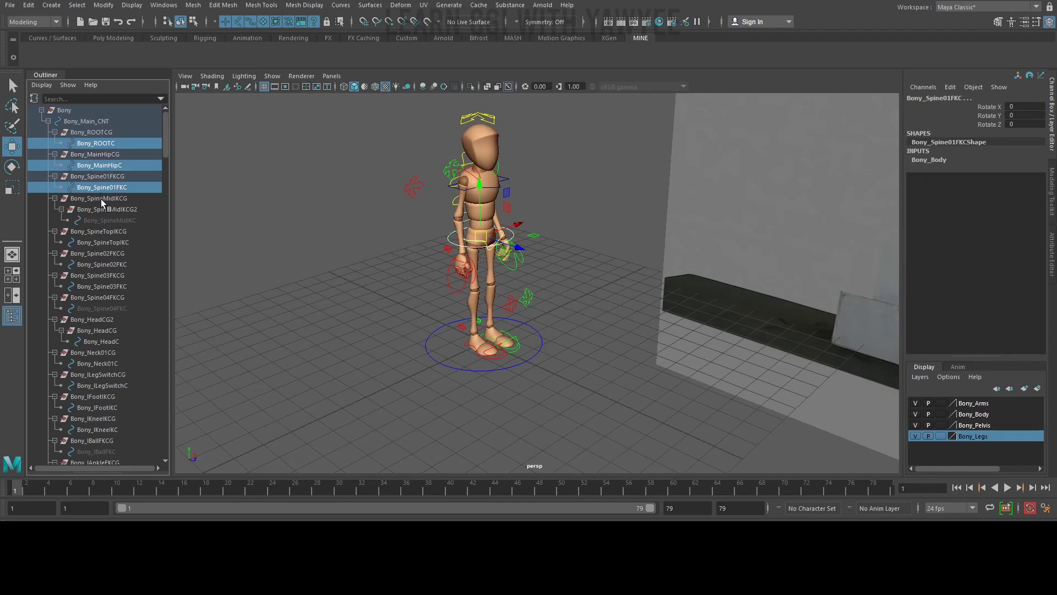
pyautogui.keyDown('ctrl'); pyautogui.click(95, 219); pyautogui.keyUp('ctrl')
pyautogui.keyDown('ctrl'); pyautogui.click(93, 243); pyautogui.keyUp('ctrl')
pyautogui.keyDown('ctrl'); pyautogui.click(86, 265); pyautogui.keyUp('ctrl')
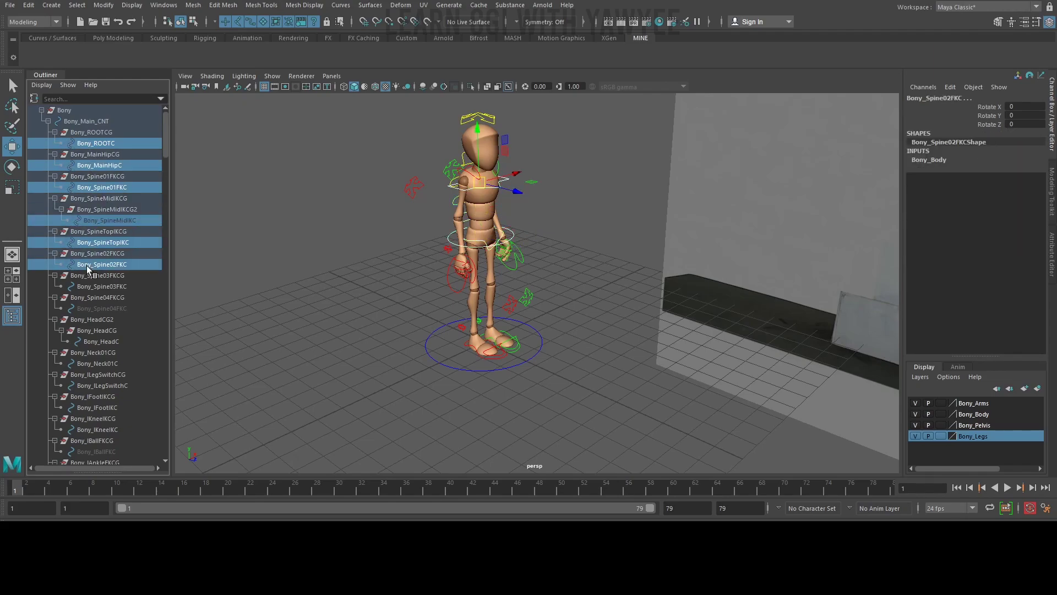
pyautogui.keyDown('ctrl'); pyautogui.click(88, 287); pyautogui.keyUp('ctrl')
pyautogui.keyDown('ctrl'); pyautogui.click(83, 308); pyautogui.keyUp('ctrl')
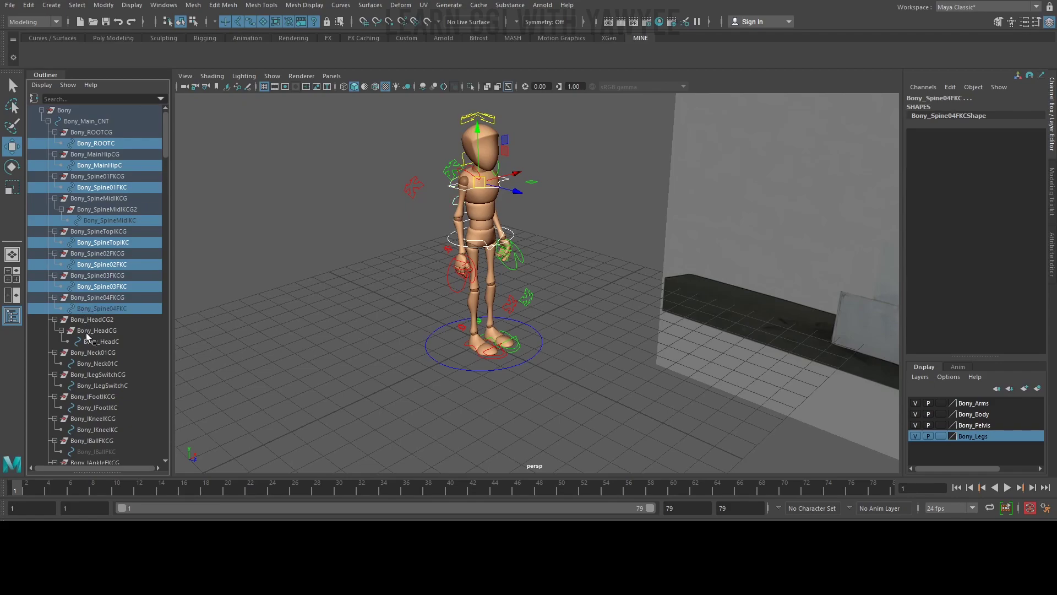
# Add the head, neck, left leg switch, left foot IK and left knee IK controls to the Outliner selection
pyautogui.keyDown('ctrl'); pyautogui.click(91, 341); pyautogui.keyUp('ctrl')
pyautogui.keyDown('ctrl'); pyautogui.click(89, 363); pyautogui.keyUp('ctrl')
pyautogui.keyDown('ctrl'); pyautogui.click(93, 386); pyautogui.keyUp('ctrl')
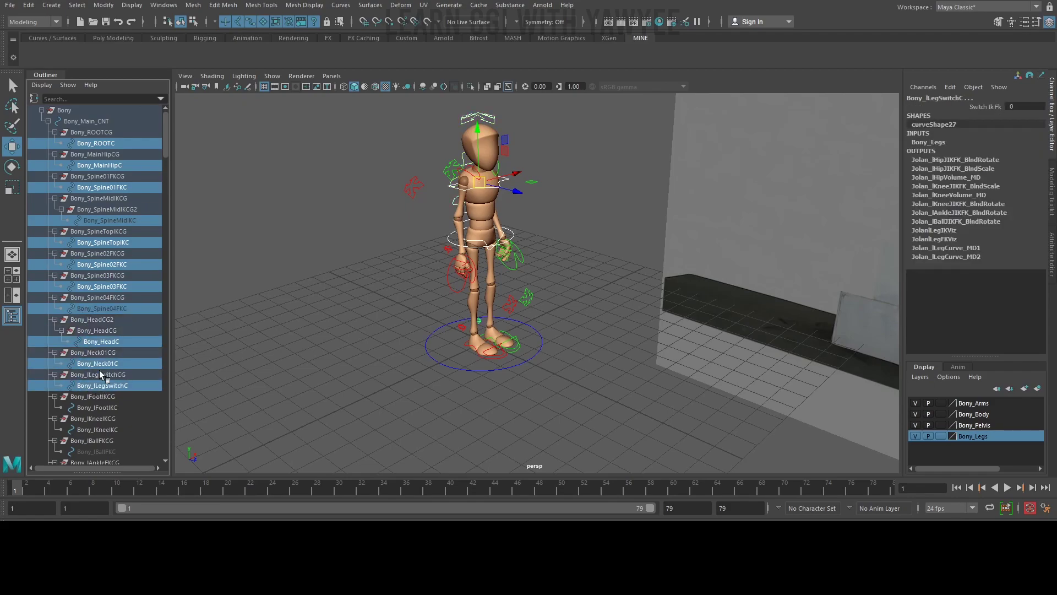
pyautogui.moveTo(164, 154); pyautogui.dragTo(172, 177)
pyautogui.keyDown('ctrl'); pyautogui.click(93, 187); pyautogui.keyUp('ctrl')
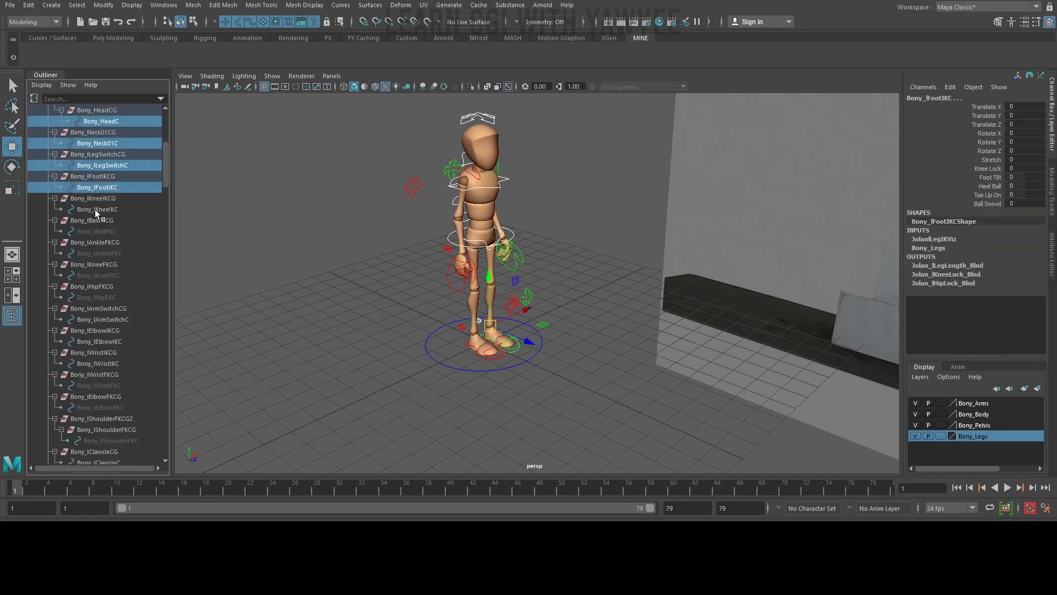
pyautogui.keyDown('ctrl'); pyautogui.click(95, 209); pyautogui.keyUp('ctrl')
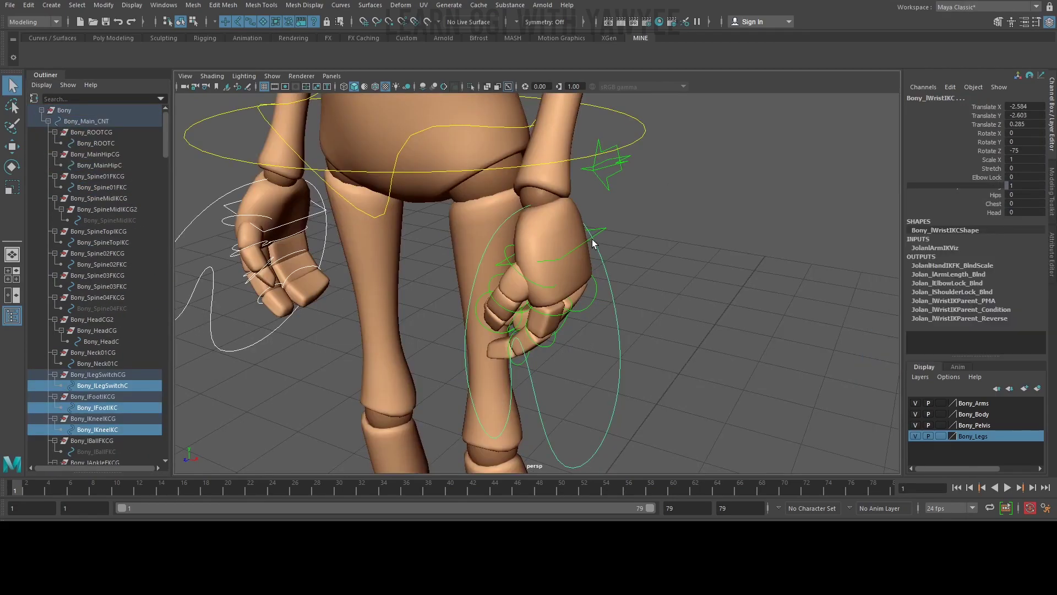
# In the viewport, add the left hand's palm, finger and thumb controls to the current selection
pyautogui.keyDown('shift'); pyautogui.click(587, 240); pyautogui.keyUp('shift')
pyautogui.hotkey('alt', 'shift')
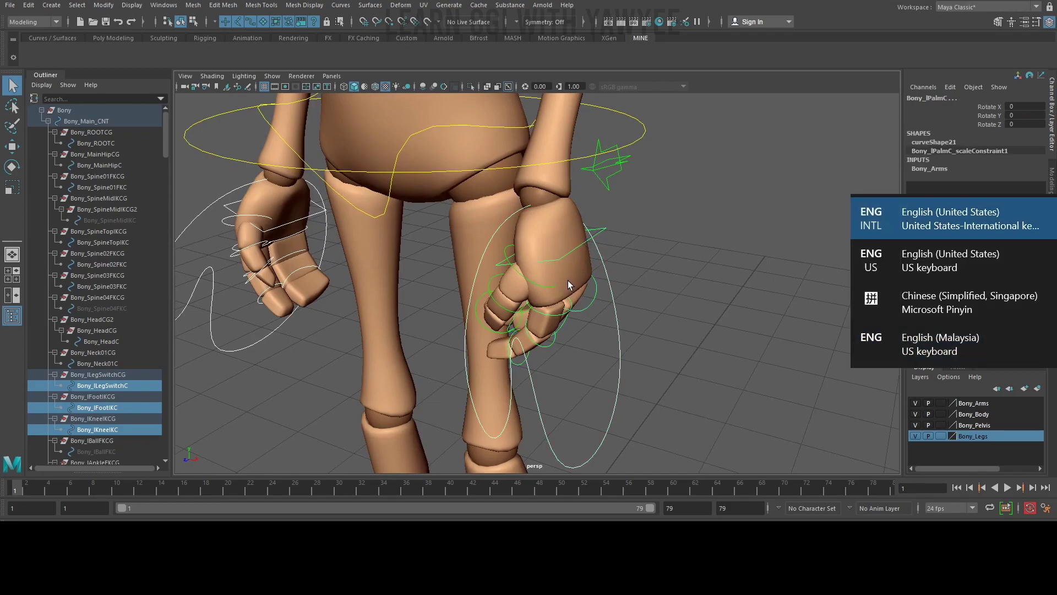
pyautogui.keyDown('alt'); pyautogui.moveTo(591, 305); pyautogui.dragTo(579, 288); pyautogui.keyUp('alt')
pyautogui.click(583, 266)
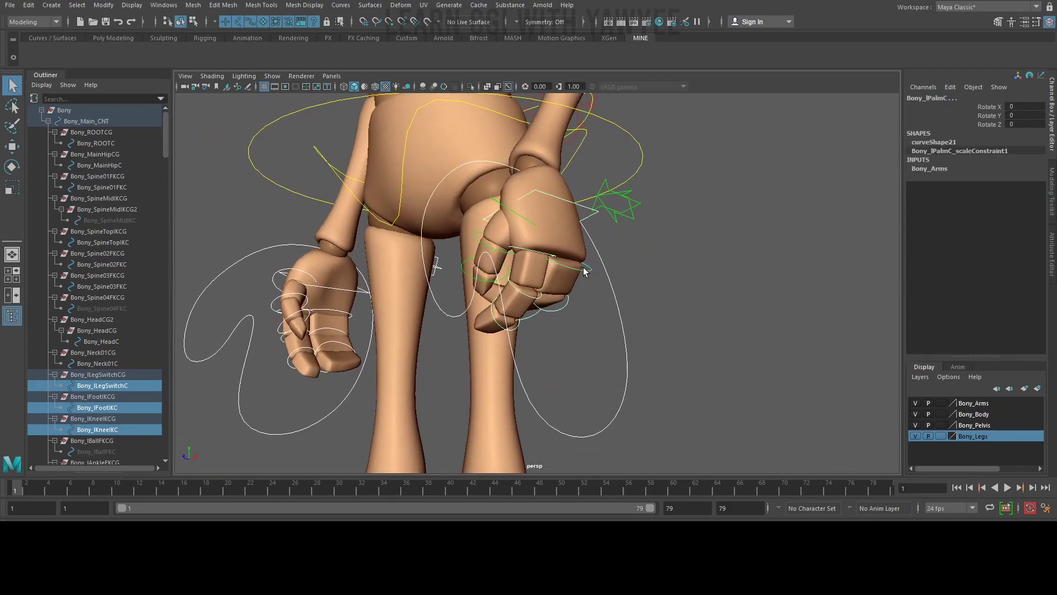
pyautogui.click(566, 303)
pyautogui.click(548, 270)
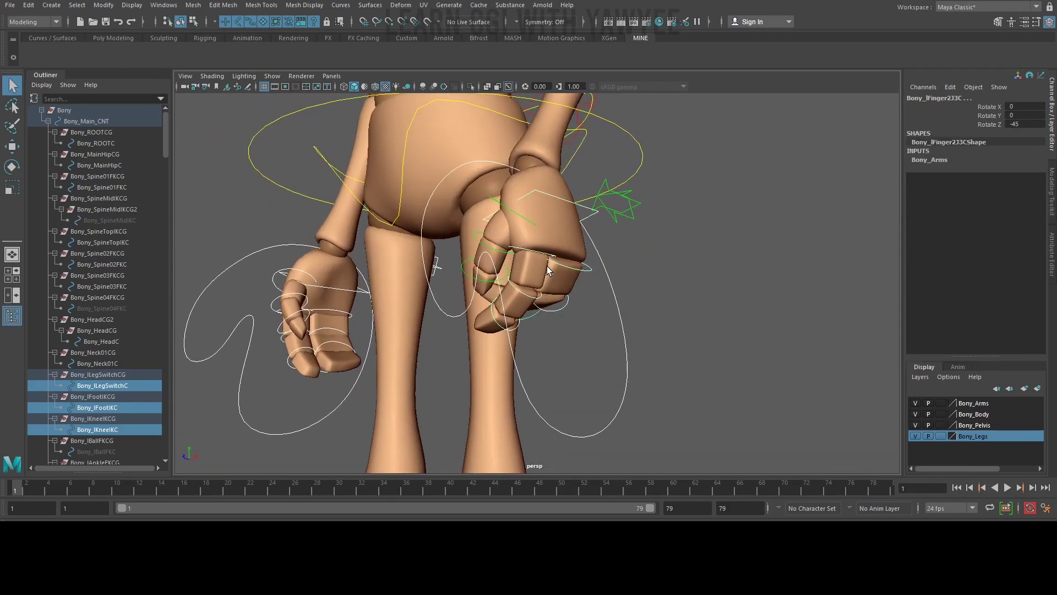
pyautogui.keyDown('shift'); pyautogui.click(535, 252); pyautogui.keyUp('shift')
pyautogui.keyDown('shift'); pyautogui.click(521, 294); pyautogui.keyUp('shift')
pyautogui.click(503, 221)
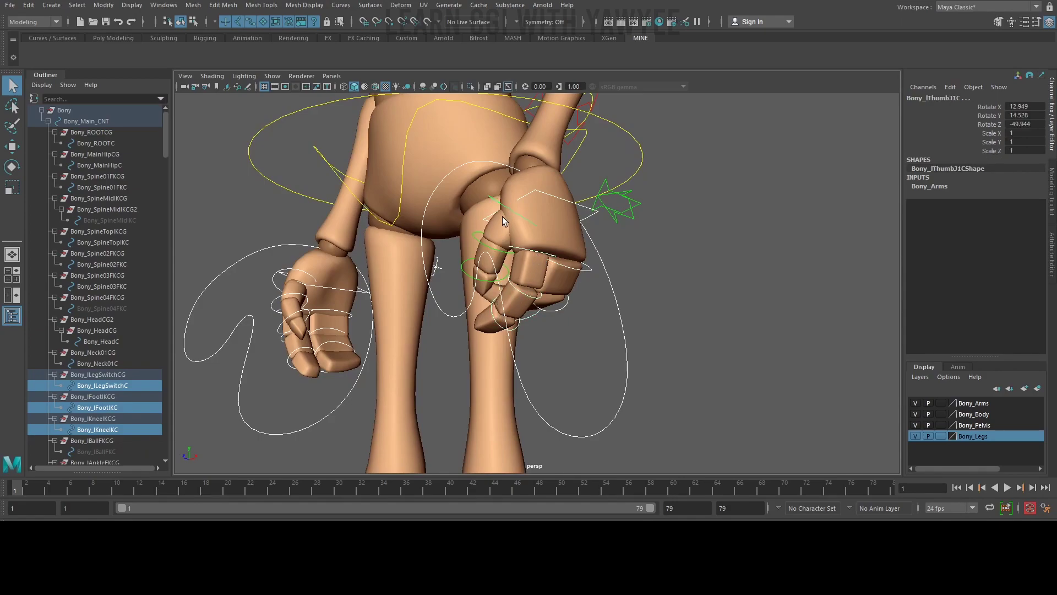
pyautogui.click(478, 241)
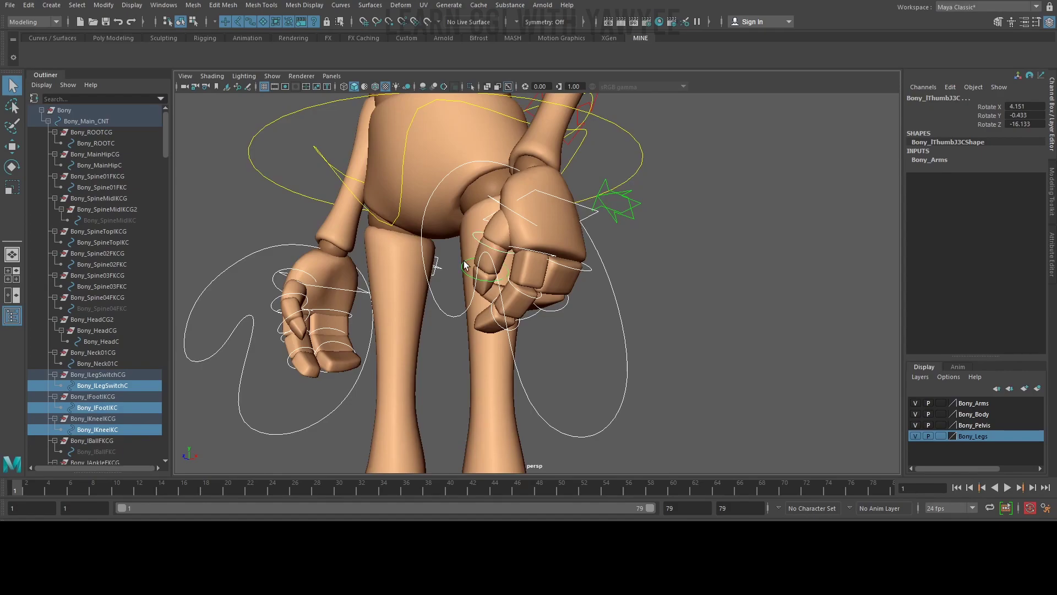
# Add the root control around the pelvis and the left arm IK/FK switch control to the selection
pyautogui.keyDown('alt'); pyautogui.moveTo(691, 284); pyautogui.dragTo(655, 257); pyautogui.keyUp('alt')
pyautogui.keyDown('alt'); pyautogui.moveTo(646, 204); pyautogui.dragTo(598, 247); pyautogui.keyUp('alt')
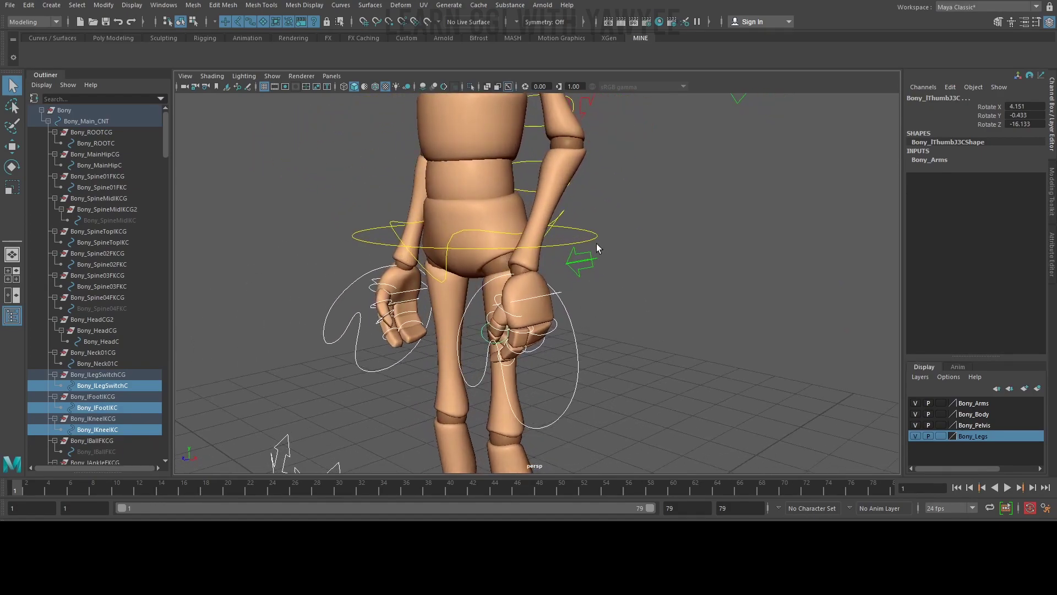
pyautogui.click(597, 236)
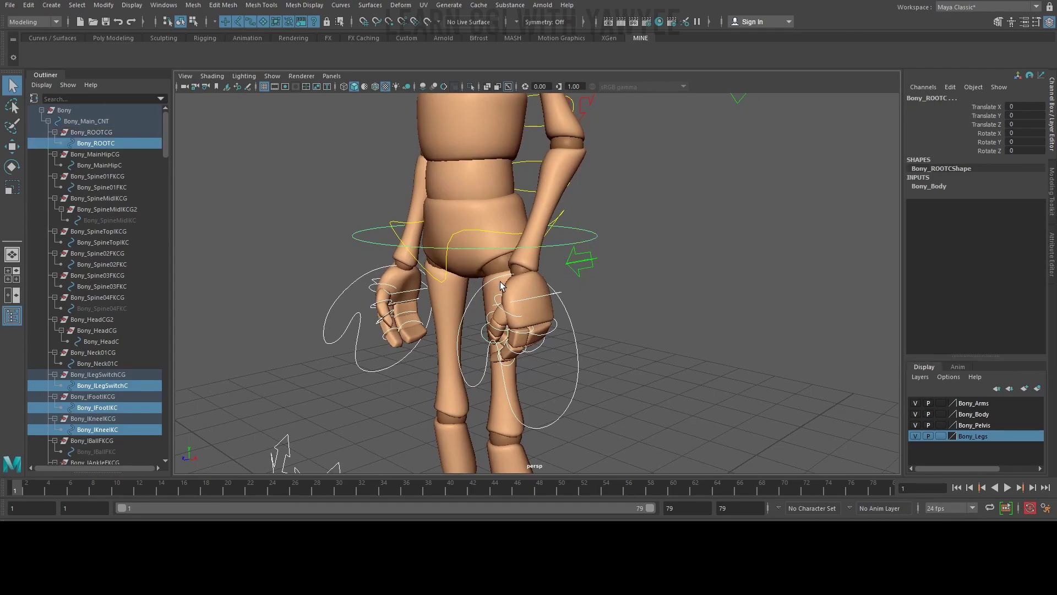
pyautogui.moveTo(503, 287)
pyautogui.keyDown('alt'); pyautogui.mouseDown()
pyautogui.moveTo(545, 285)
pyautogui.moveTo(516, 286)
pyautogui.mouseUp(); pyautogui.keyUp('alt')
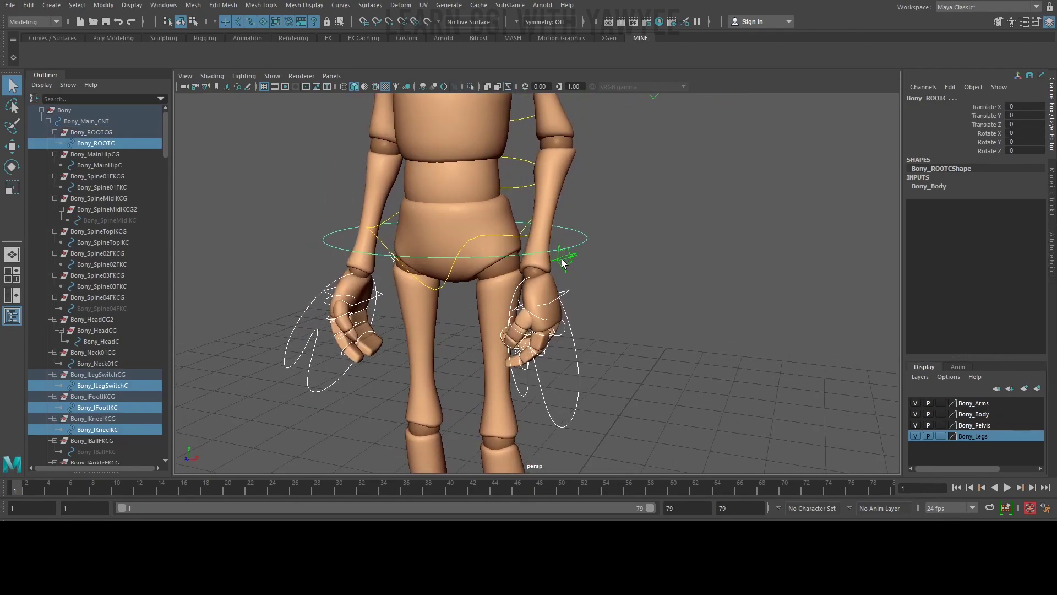
pyautogui.keyDown('shift'); pyautogui.click(563, 259); pyautogui.keyUp('shift')
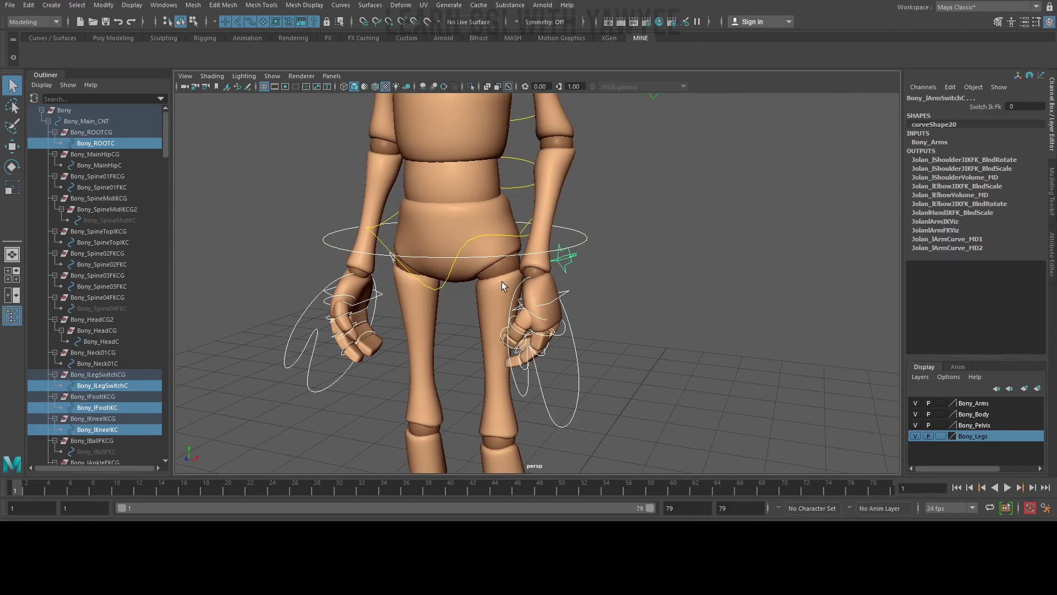
# Add the main hip control and the first two spine FK controls to the selection
pyautogui.moveTo(504, 286)
pyautogui.keyDown('alt'); pyautogui.mouseDown()
pyautogui.moveTo(507, 295)
pyautogui.moveTo(510, 279)
pyautogui.mouseUp(); pyautogui.keyUp('alt')
pyautogui.keyDown('shift'); pyautogui.click(514, 239); pyautogui.keyUp('shift')
pyautogui.keyDown('alt'); pyautogui.moveTo(508, 259); pyautogui.dragTo(521, 285, button='middle'); pyautogui.keyUp('alt')
pyautogui.keyDown('shift'); pyautogui.click(508, 259); pyautogui.keyUp('shift')
pyautogui.keyDown('shift'); pyautogui.click(505, 206); pyautogui.keyUp('shift')
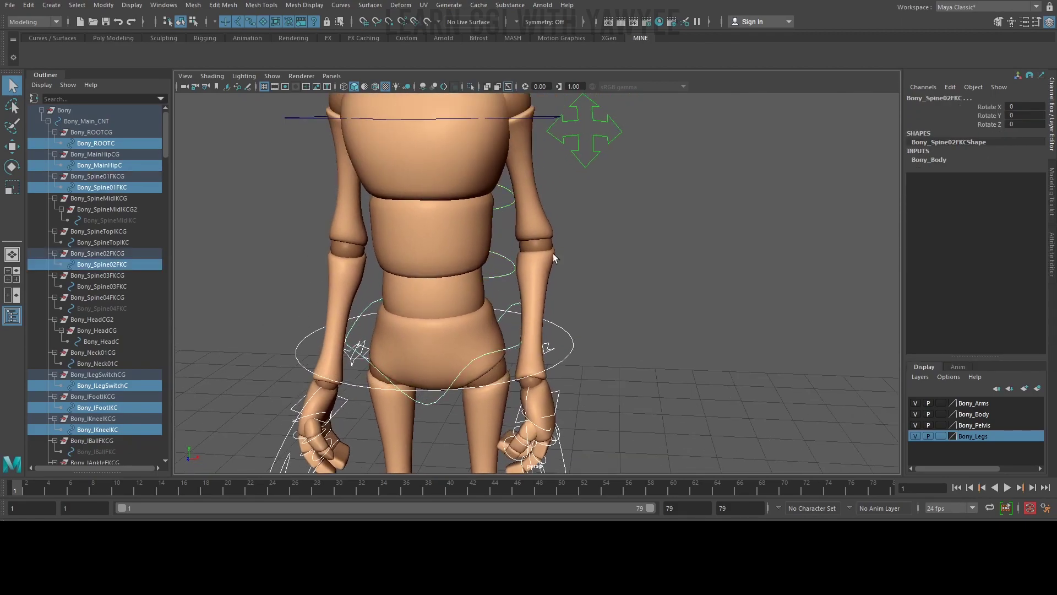
# Add the third spine FK control, the top spine IK control, and both elbow and clavicle controls to the selection
pyautogui.keyDown('alt'); pyautogui.moveTo(560, 248); pyautogui.dragTo(539, 281); pyautogui.keyUp('alt')
pyautogui.keyDown('shift'); pyautogui.click(518, 283); pyautogui.keyUp('shift')
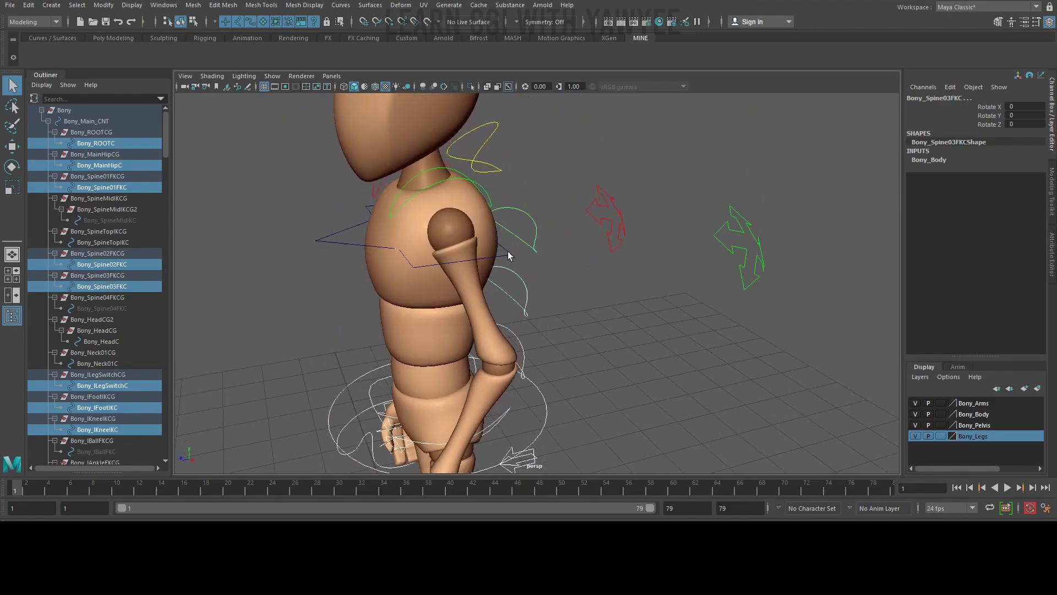
pyautogui.keyDown('shift'); pyautogui.click(508, 251); pyautogui.keyUp('shift')
pyautogui.keyDown('shift'); pyautogui.click(593, 219); pyautogui.keyUp('shift')
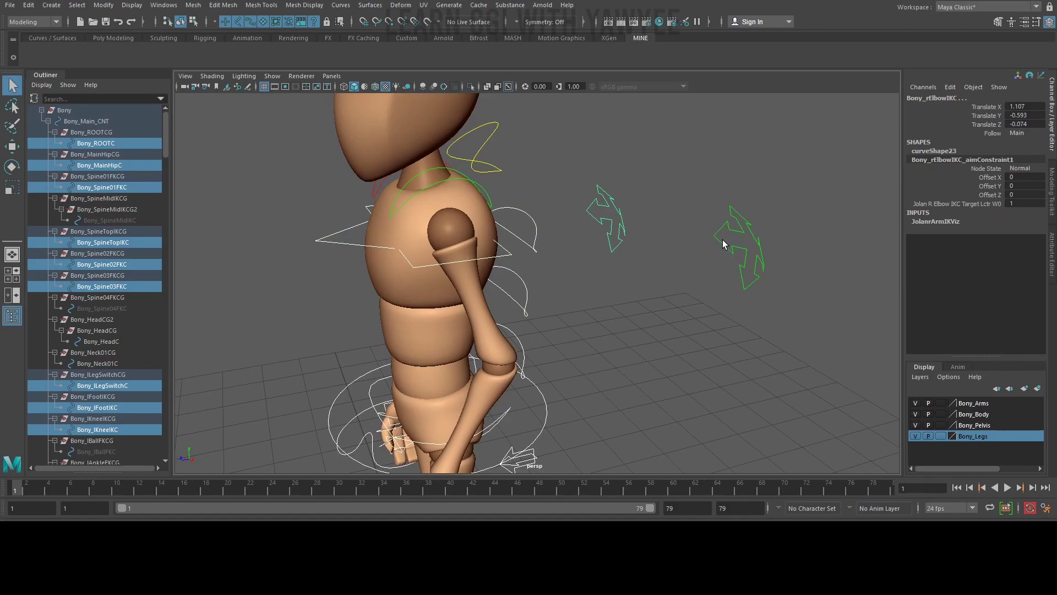
pyautogui.keyDown('shift'); pyautogui.click(716, 245); pyautogui.keyUp('shift')
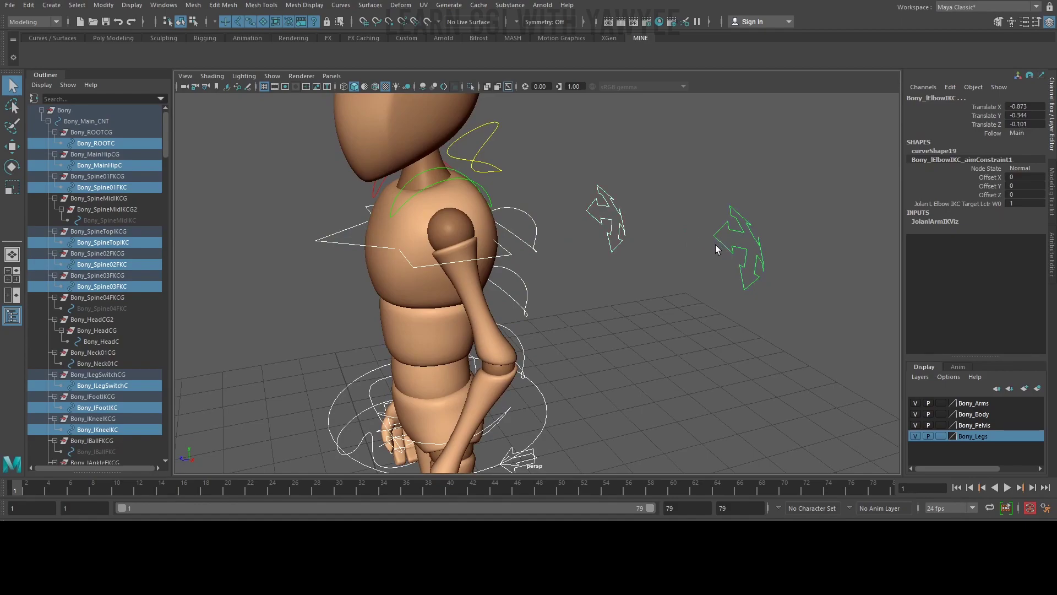
pyautogui.keyDown('shift'); pyautogui.click(482, 186); pyautogui.keyUp('shift')
pyautogui.keyDown('alt'); pyautogui.moveTo(485, 171); pyautogui.dragTo(429, 175); pyautogui.keyUp('alt')
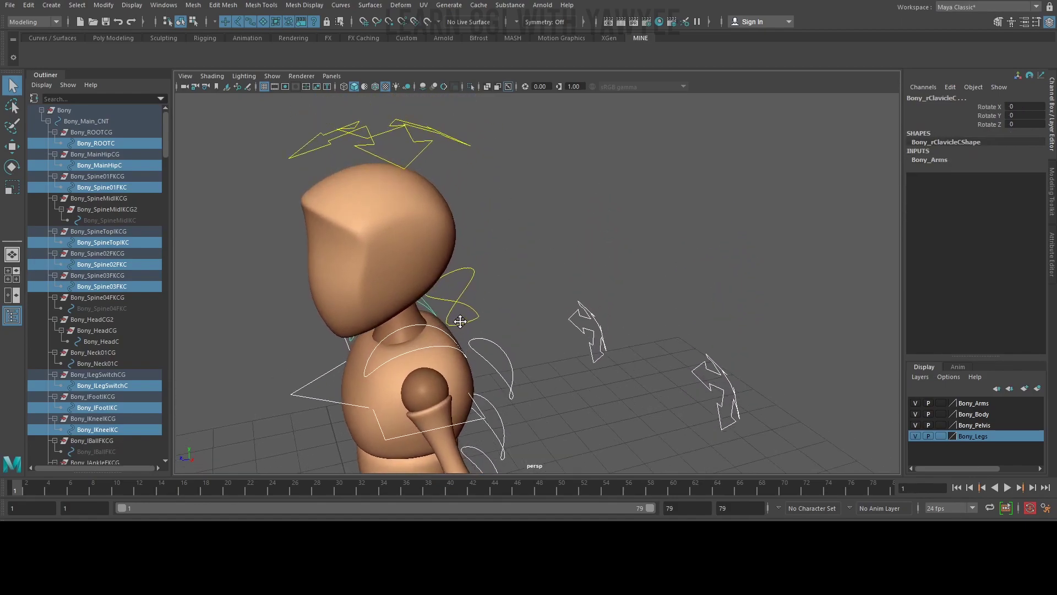
# Add the head control above the skull and the neck control behind it to the selection
pyautogui.keyDown('shift'); pyautogui.click(422, 159); pyautogui.keyUp('shift')
pyautogui.hotkey('alt', 'shift')
pyautogui.keyDown('alt'); pyautogui.moveTo(640, 212); pyautogui.dragTo(427, 206, button='right'); pyautogui.keyUp('alt')
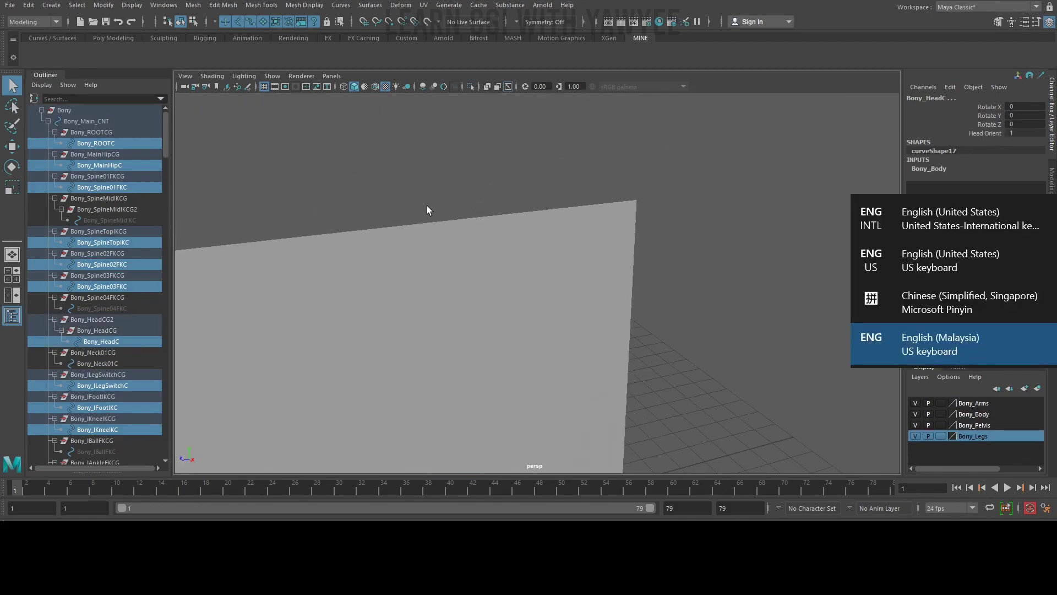
pyautogui.keyDown('alt'); pyautogui.moveTo(410, 192); pyautogui.dragTo(592, 269); pyautogui.keyUp('alt')
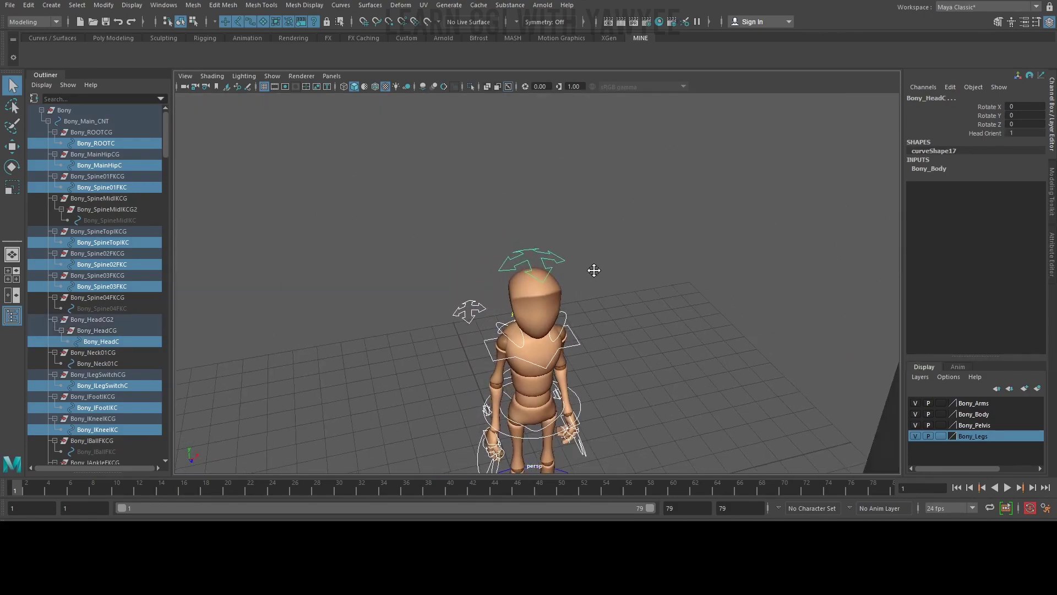
pyautogui.keyDown('alt'); pyautogui.moveTo(592, 269); pyautogui.dragTo(573, 181, button='middle'); pyautogui.keyUp('alt')
pyautogui.keyDown('alt'); pyautogui.moveTo(433, 231); pyautogui.dragTo(528, 237); pyautogui.keyUp('alt')
pyautogui.keyDown('shift'); pyautogui.click(502, 227); pyautogui.keyUp('shift')
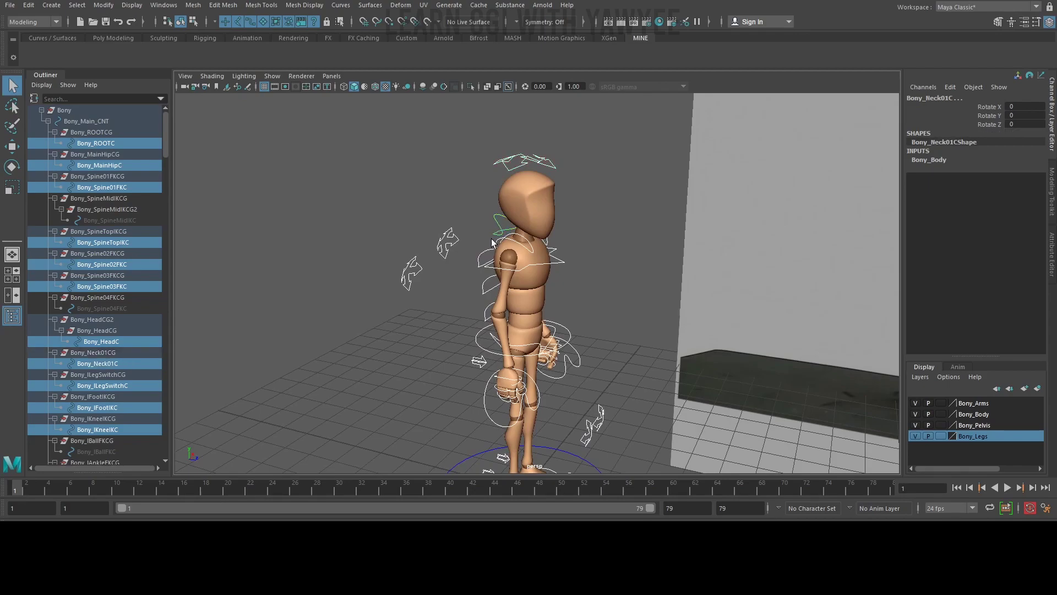
# Create a quick select set named BONY from the selected controls and add it to the shelf
pyautogui.hotkey('alt', 'shift')
pyautogui.keyDown('alt'); pyautogui.moveTo(597, 298); pyautogui.dragTo(542, 303, button='right'); pyautogui.keyUp('alt')
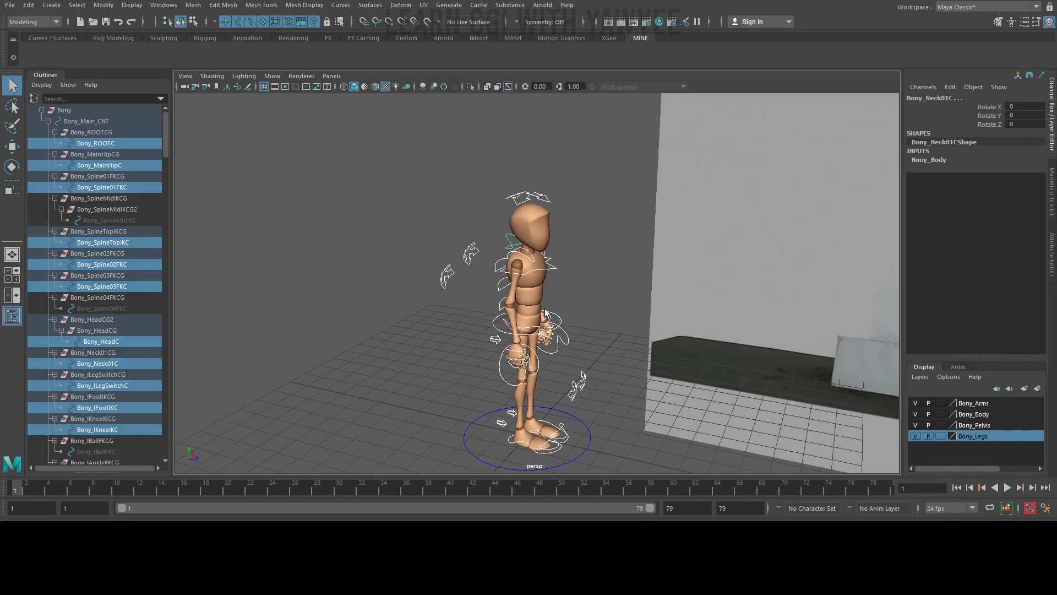
pyautogui.keyDown('alt'); pyautogui.moveTo(542, 303); pyautogui.dragTo(537, 282, button='middle'); pyautogui.keyUp('alt')
pyautogui.click(51, 5)
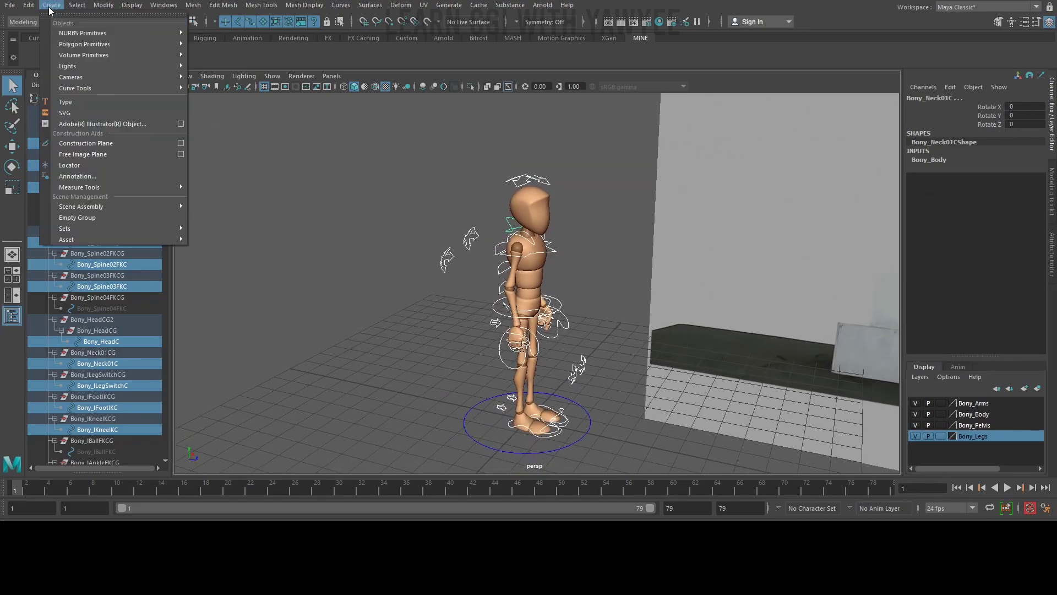
pyautogui.moveTo(129, 237)
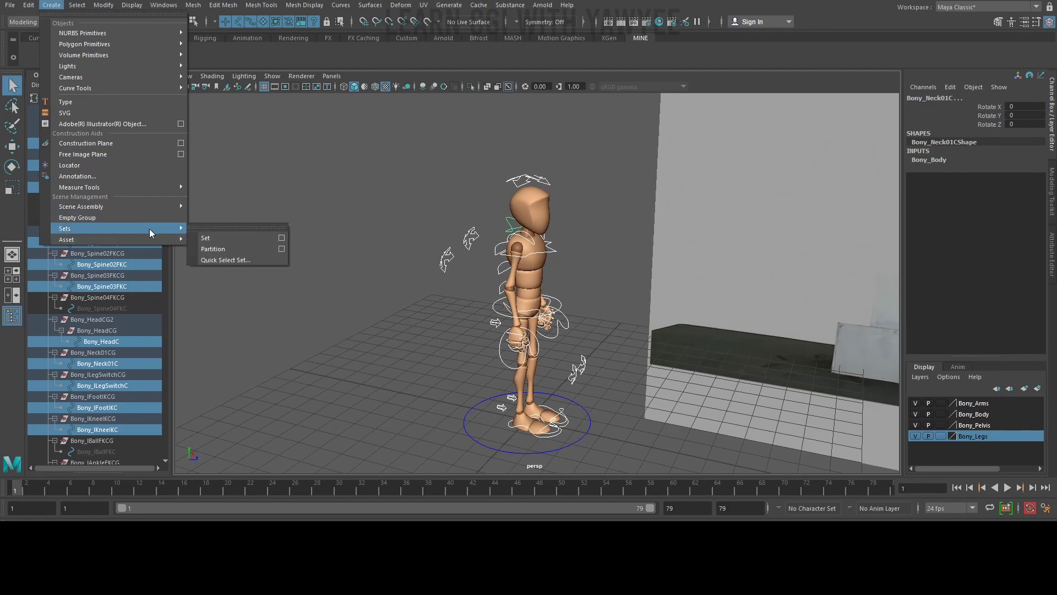
pyautogui.click(233, 261)
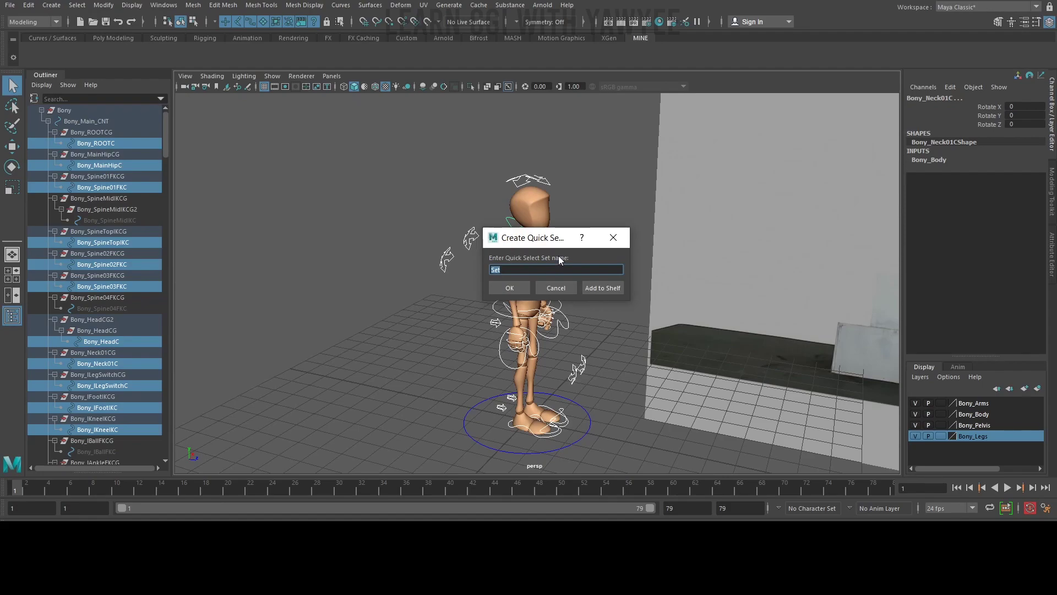
pyautogui.moveTo(548, 243); pyautogui.dragTo(353, 187)
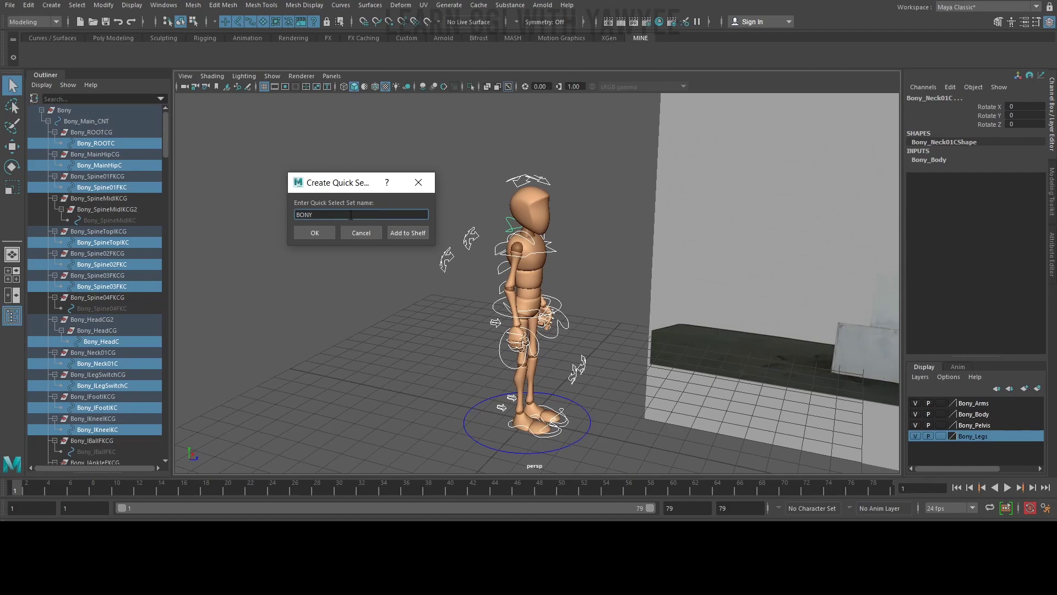
pyautogui.click(401, 234)
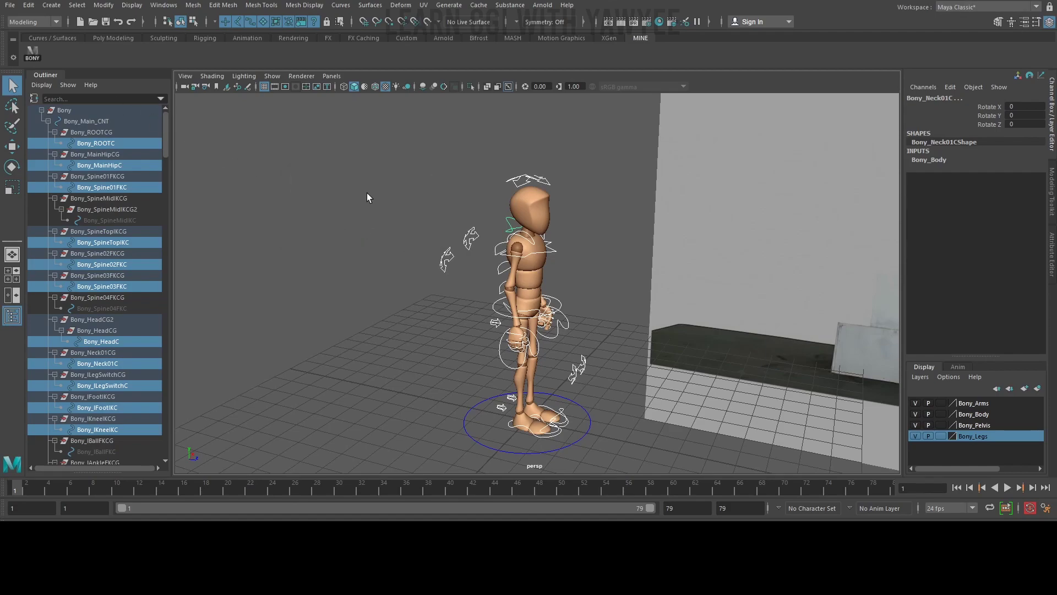
# Test the BONY set by reselecting the rig controls with it from an empty selection, and deselect everything
pyautogui.click(365, 170)
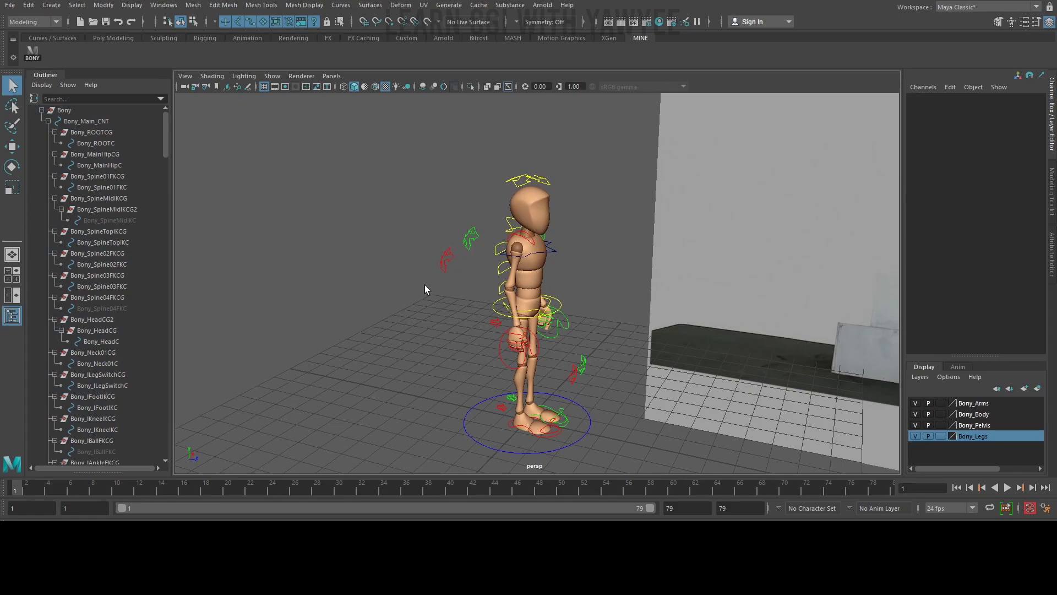
pyautogui.click(32, 53)
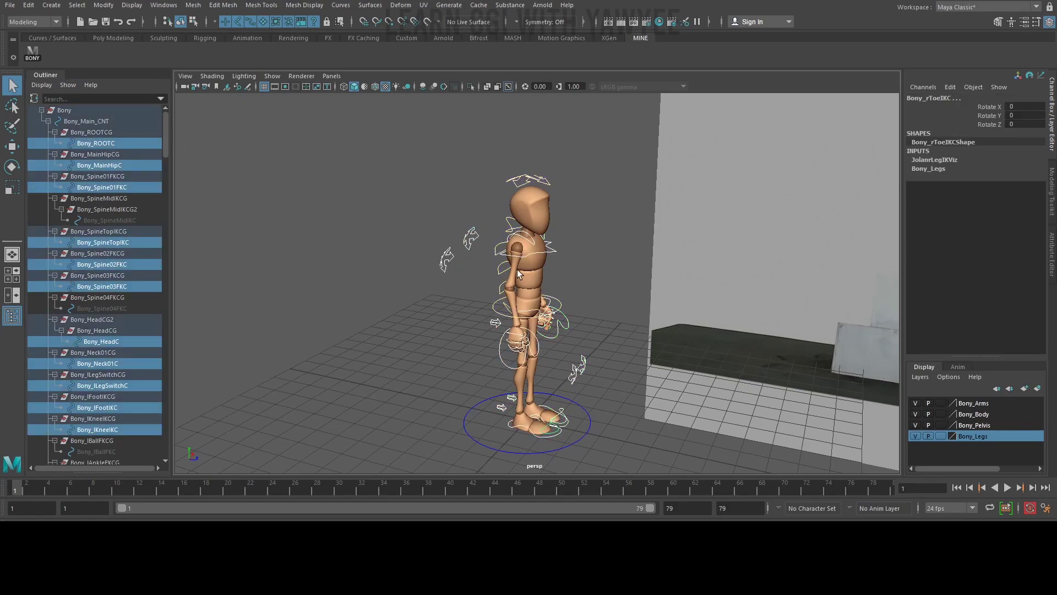
pyautogui.click(377, 283)
# Hide the Outliner to enlarge the viewport around the character and the reference plane
pyautogui.press('space')
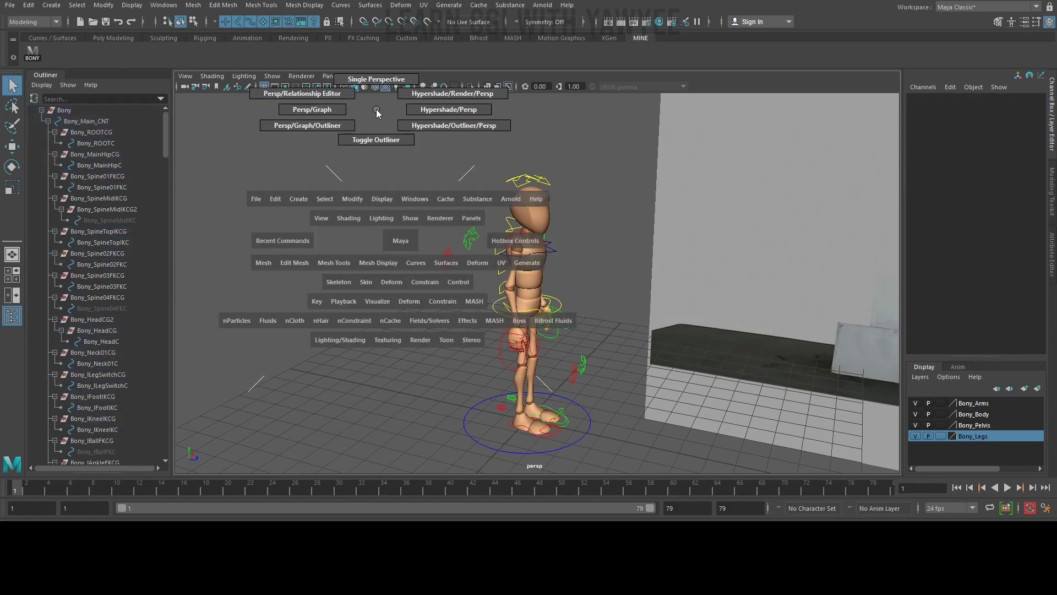
pyautogui.moveTo(375, 109); pyautogui.dragTo(369, 309)
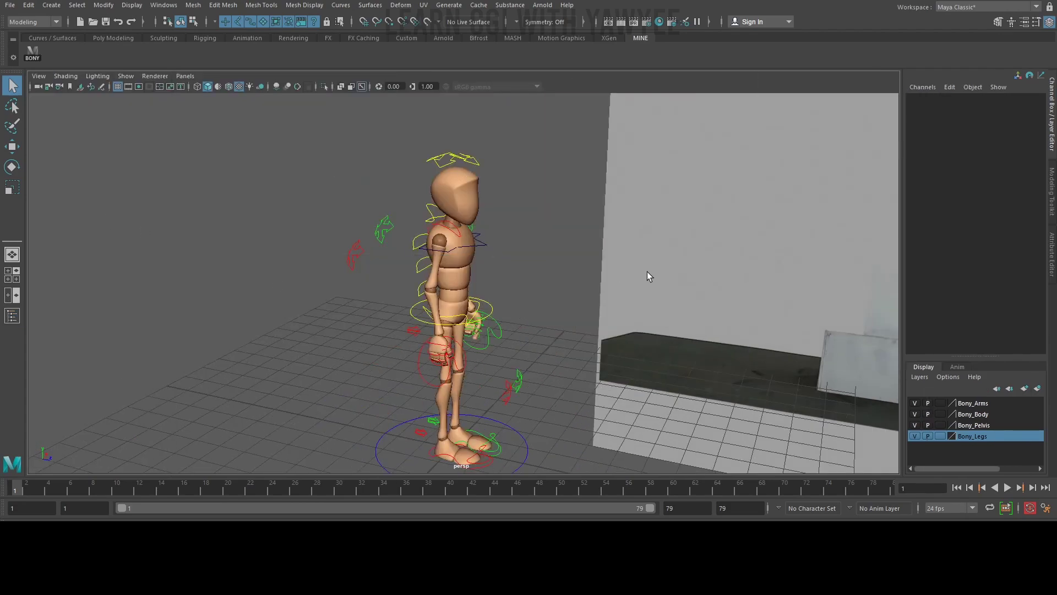
pyautogui.scroll(-5, 646, 272)
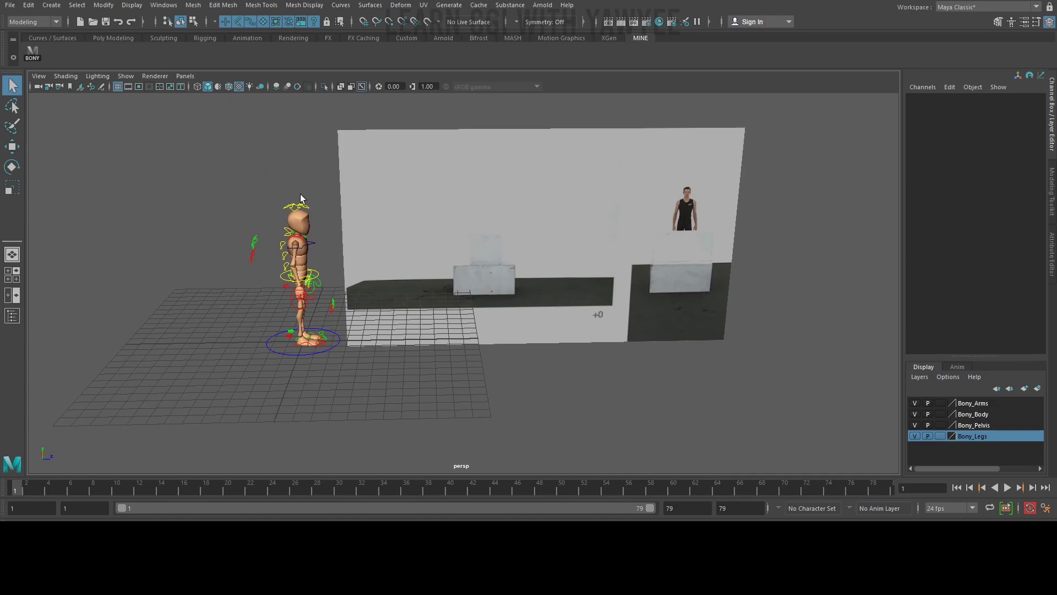
pyautogui.scroll(-1, 297, 200)
pyautogui.keyDown('alt'); pyautogui.moveTo(295, 200); pyautogui.dragTo(300, 194); pyautogui.keyUp('alt')
pyautogui.scroll(2, 360, 222)
# Select the video reference plane and set a key on it at frame 19, where the runner's foot lands
pyautogui.click(464, 242)
pyautogui.keyDown('alt'); pyautogui.moveTo(535, 256); pyautogui.dragTo(498, 250, button='middle'); pyautogui.keyUp('alt')
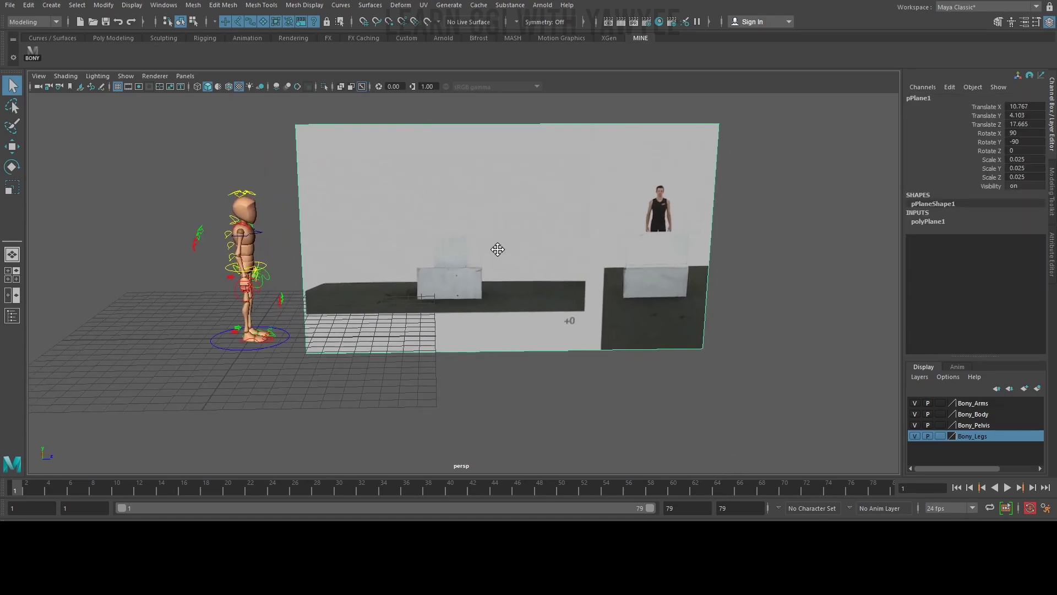
pyautogui.keyDown('alt'); pyautogui.moveTo(498, 249); pyautogui.dragTo(473, 284); pyautogui.keyUp('alt')
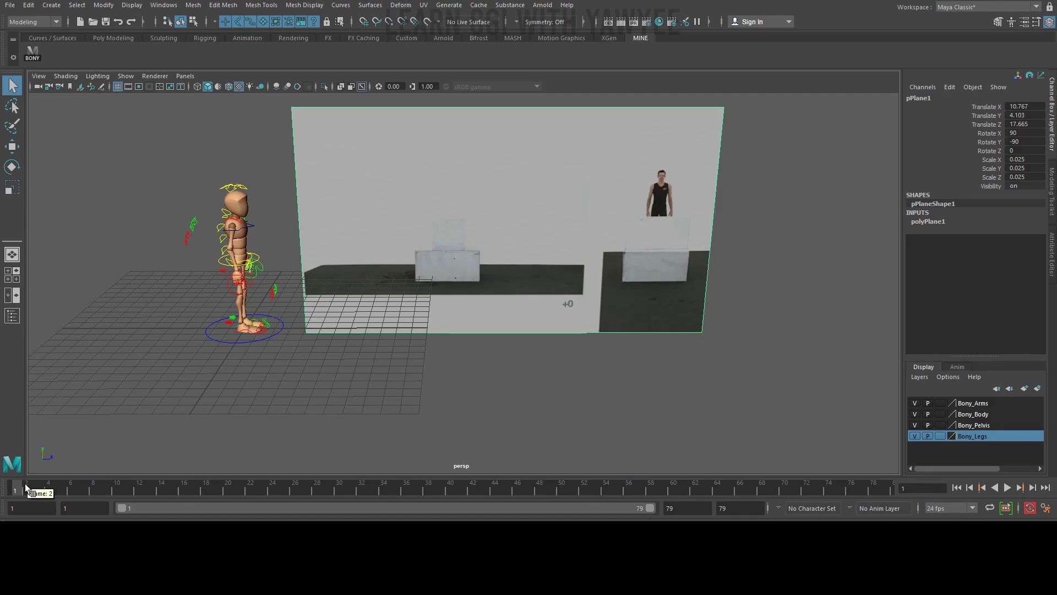
pyautogui.moveTo(24, 487); pyautogui.dragTo(213, 498)
pyautogui.keyDown('alt'); pyautogui.moveTo(422, 286); pyautogui.dragTo(303, 313); pyautogui.keyUp('alt')
pyautogui.keyDown('alt'); pyautogui.moveTo(303, 314); pyautogui.dragTo(476, 314, button='right'); pyautogui.keyUp('alt')
pyautogui.keyDown('alt'); pyautogui.moveTo(476, 314); pyautogui.dragTo(561, 257, button='middle'); pyautogui.keyUp('alt')
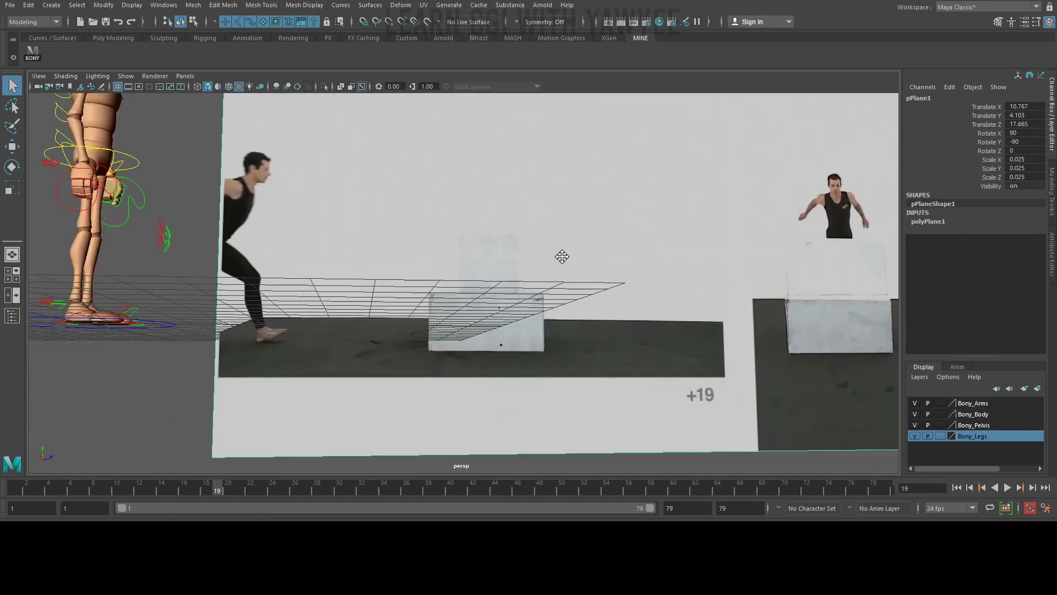
pyautogui.keyDown('alt'); pyautogui.moveTo(562, 257); pyautogui.dragTo(437, 312); pyautogui.keyUp('alt')
pyautogui.keyDown('alt'); pyautogui.moveTo(436, 312); pyautogui.dragTo(484, 325, button='right'); pyautogui.keyUp('alt')
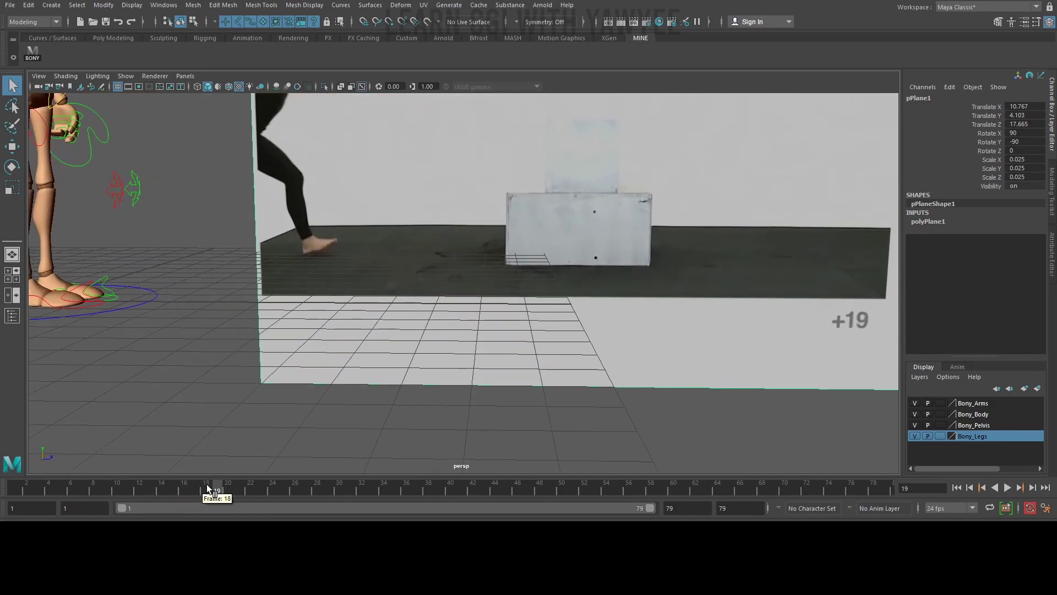
pyautogui.moveTo(206, 485); pyautogui.dragTo(217, 485)
pyautogui.press('s')
# Set the timeline's key tick display to Active
pyautogui.keyDown('alt'); pyautogui.moveTo(507, 325); pyautogui.dragTo(356, 325, button='right'); pyautogui.keyUp('alt')
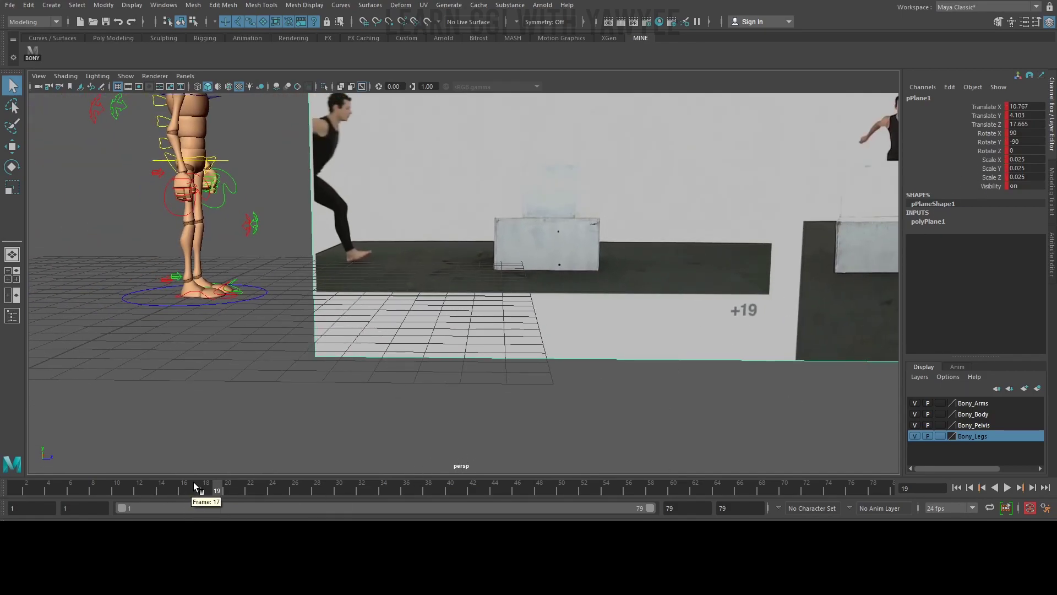
pyautogui.rightClick(291, 485)
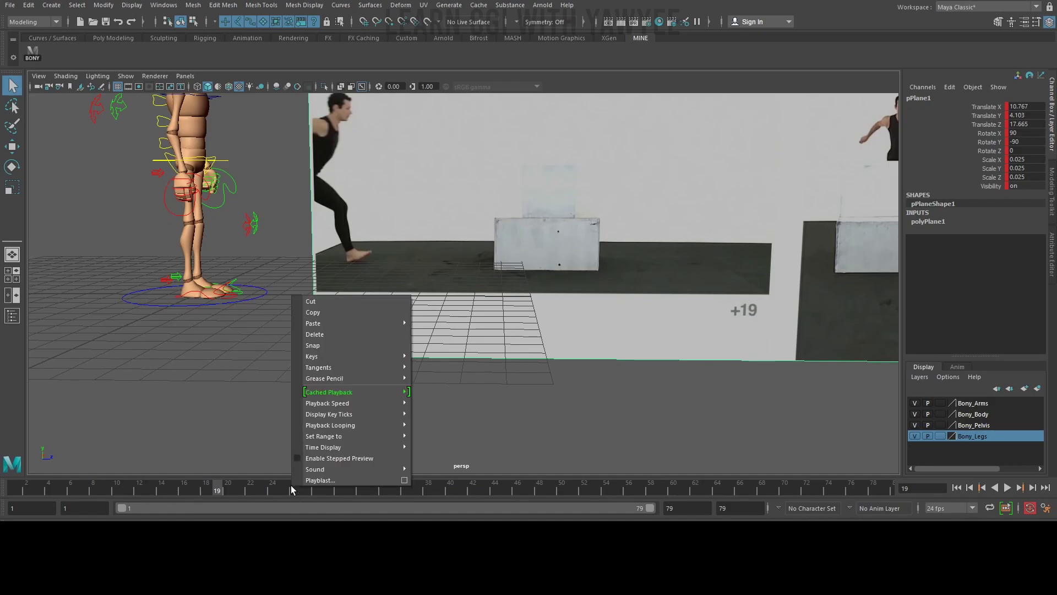
pyautogui.moveTo(342, 416)
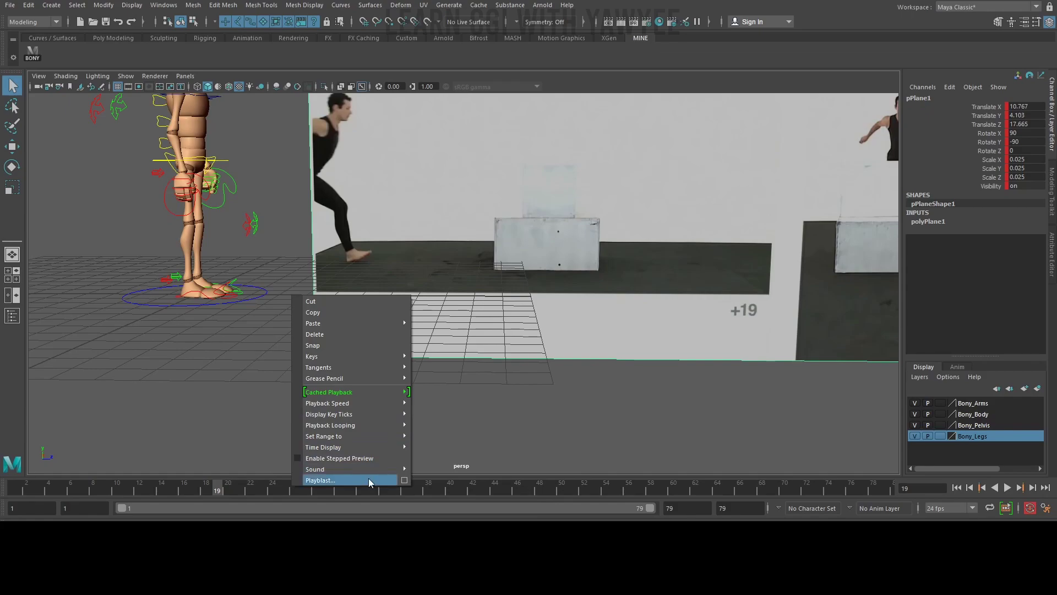
pyautogui.moveTo(378, 414)
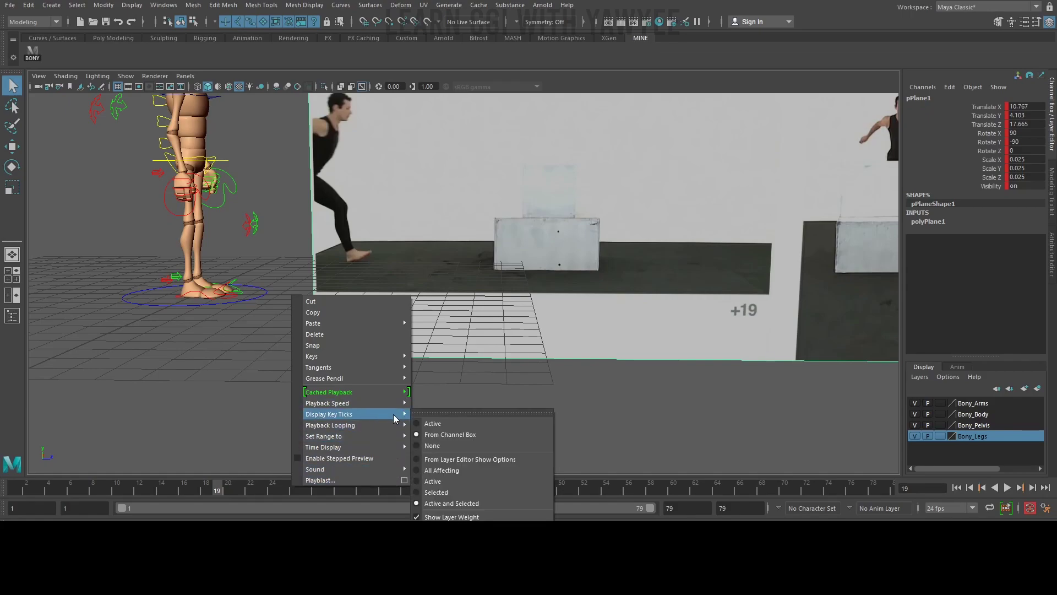
pyautogui.click(452, 419)
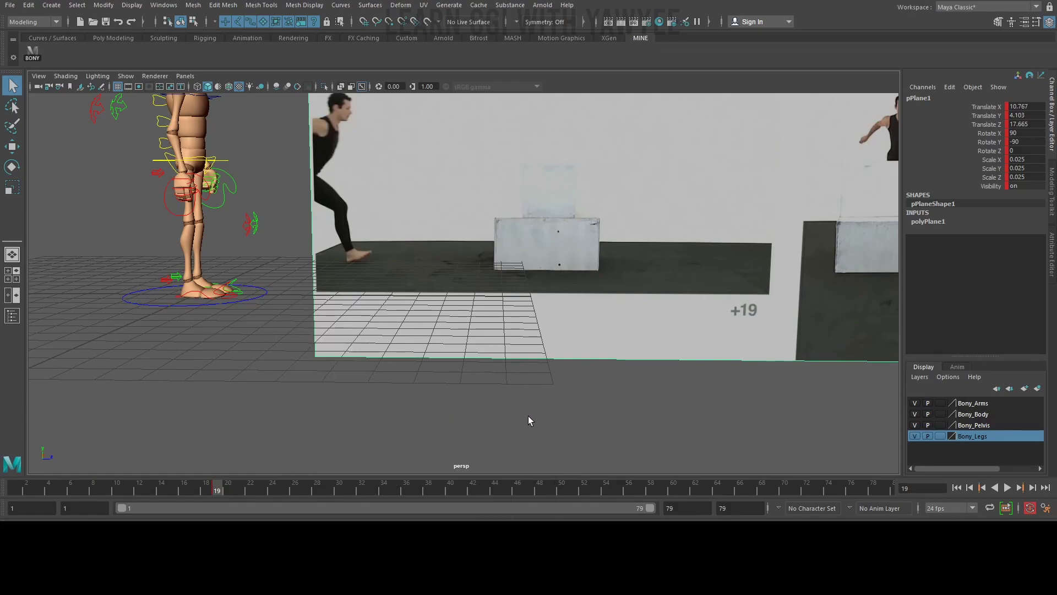
# Key the reference plane at each main pose of the run-up and jump after frame 19, up to frame 46
pyautogui.keyDown('alt'); pyautogui.moveTo(610, 407); pyautogui.dragTo(414, 411, button='right'); pyautogui.keyUp('alt')
pyautogui.keyDown('alt'); pyautogui.moveTo(442, 404); pyautogui.dragTo(291, 464, button='middle'); pyautogui.keyUp('alt')
pyautogui.moveTo(245, 489); pyautogui.dragTo(515, 487)
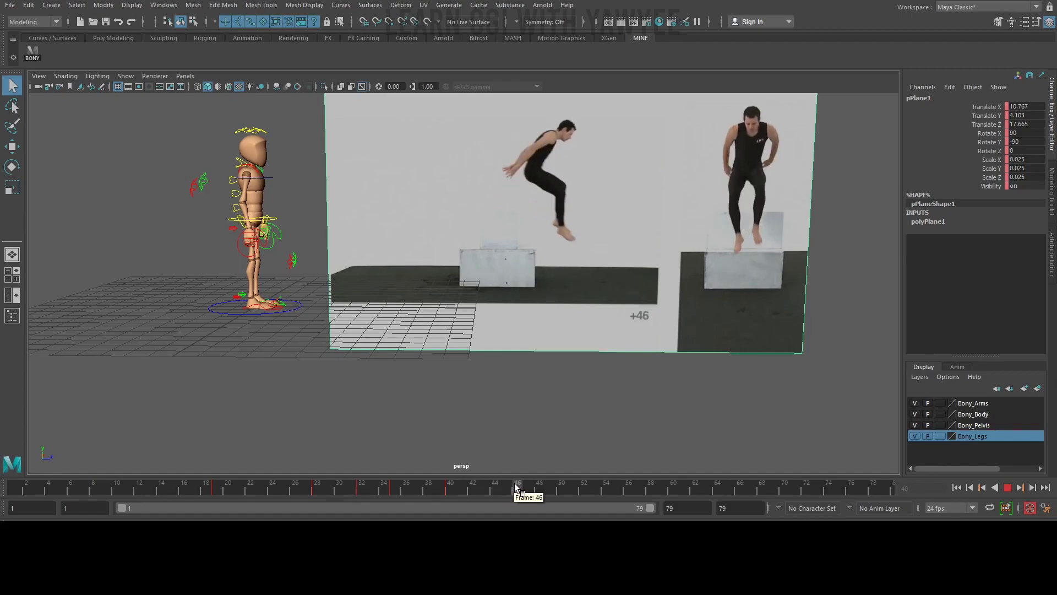
# Key the reference plane at the remaining landing and standing poses up to frame 79, and also at frame 1
pyautogui.keyDown('alt'); pyautogui.moveTo(600, 336); pyautogui.dragTo(490, 382, button='middle'); pyautogui.keyUp('alt')
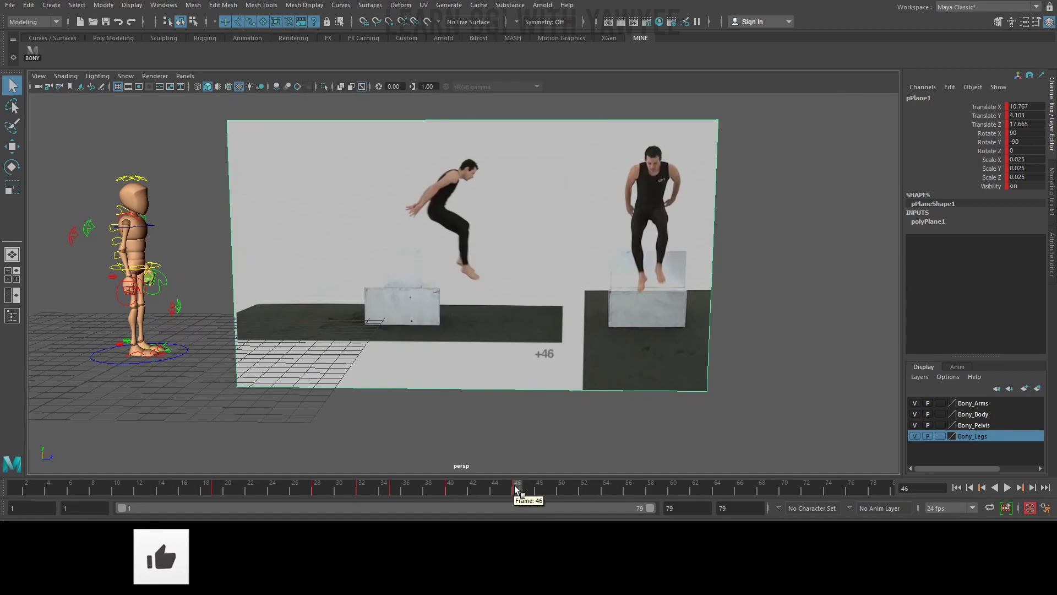
pyautogui.moveTo(516, 489); pyautogui.dragTo(709, 491)
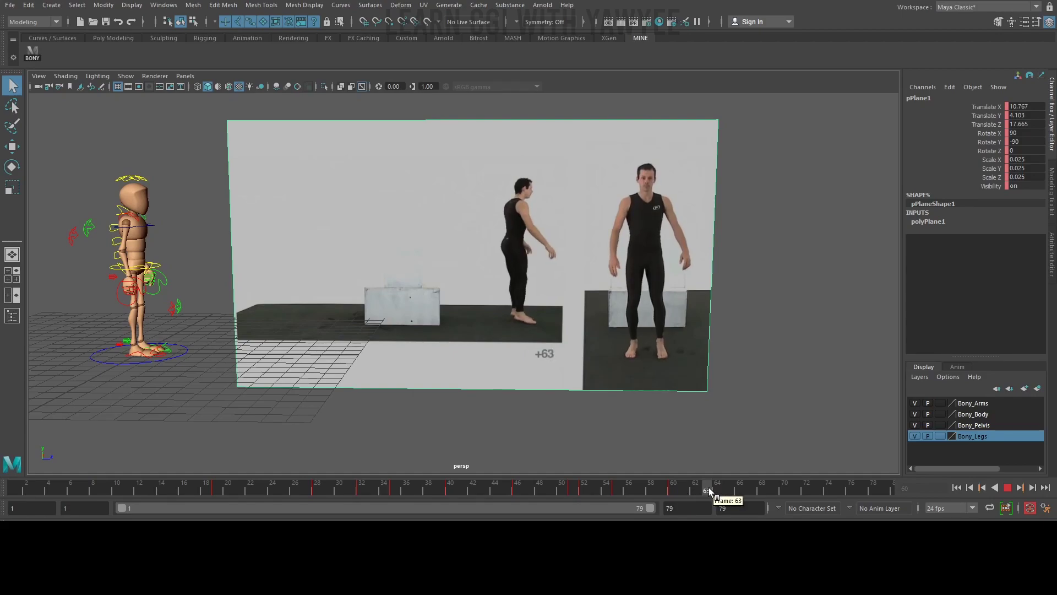
pyautogui.moveTo(709, 490); pyautogui.dragTo(885, 491)
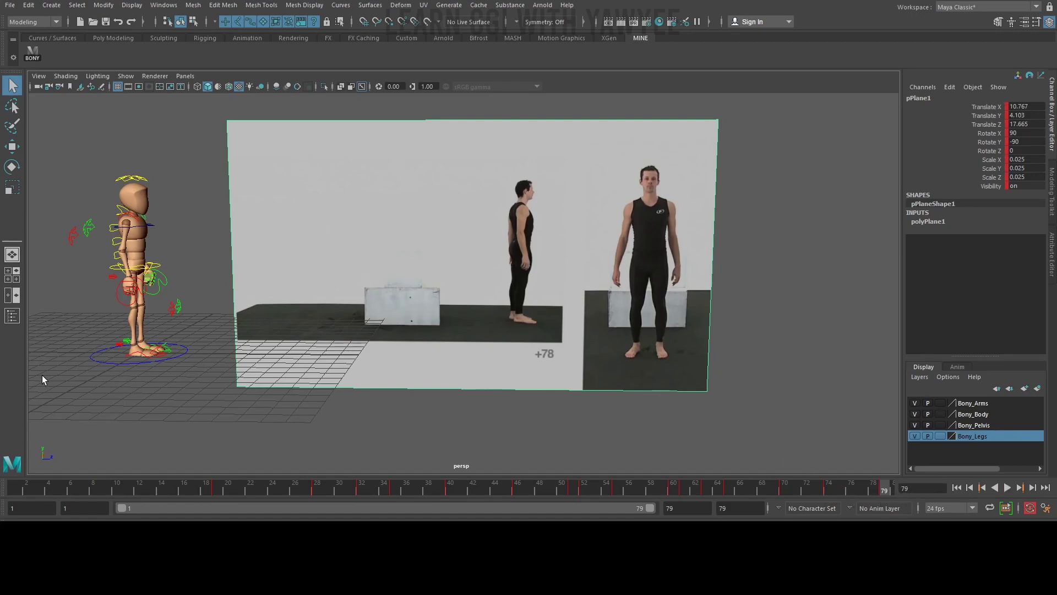
pyautogui.click(15, 489)
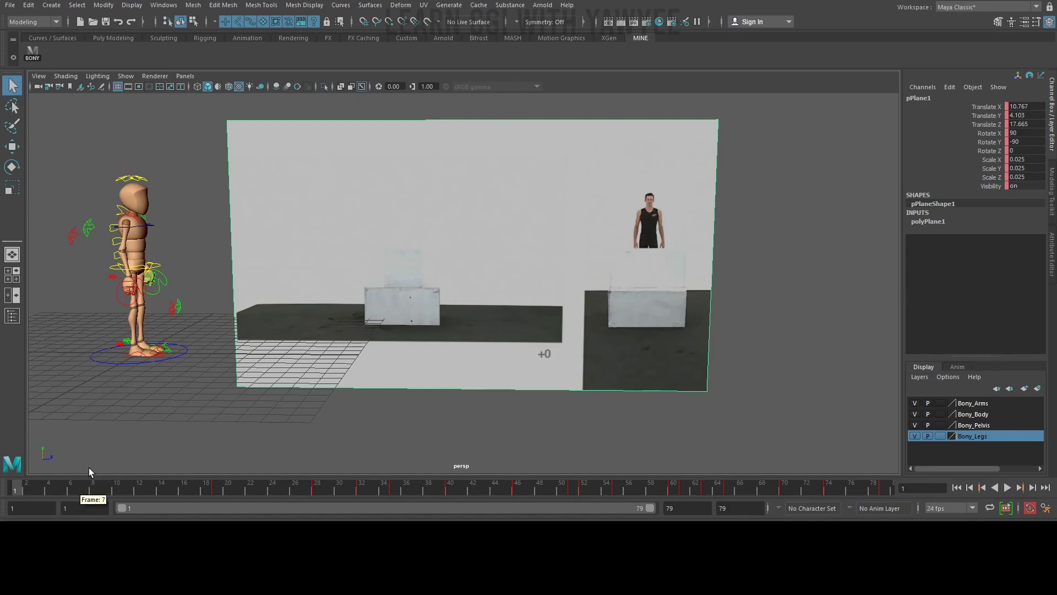
# Step through the reference plane's keys to review the marked poses
pyautogui.click(1019, 488)
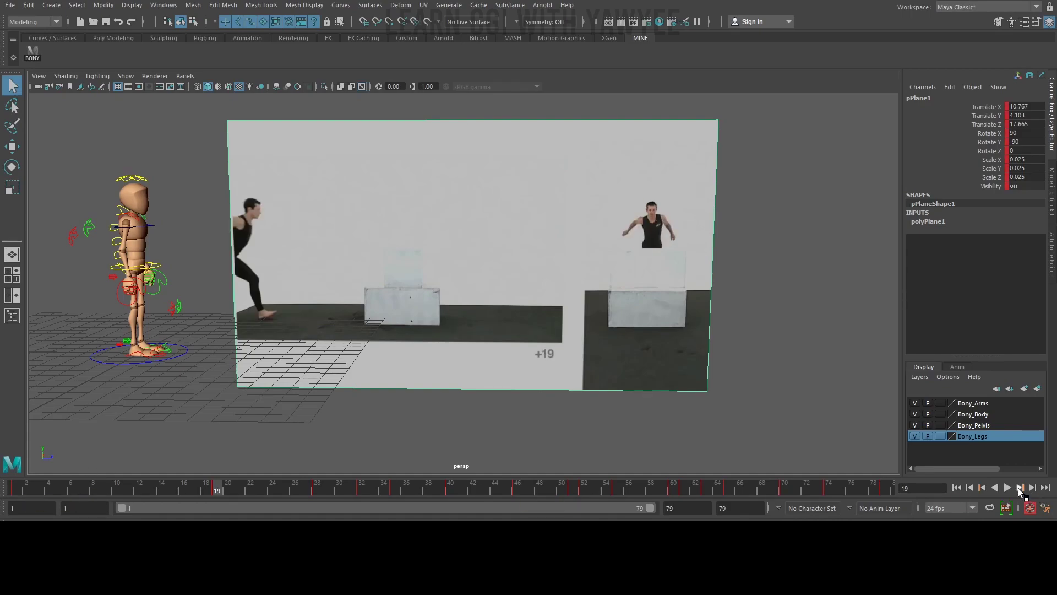
pyautogui.click(1019, 488)
pyautogui.click(1019, 489)
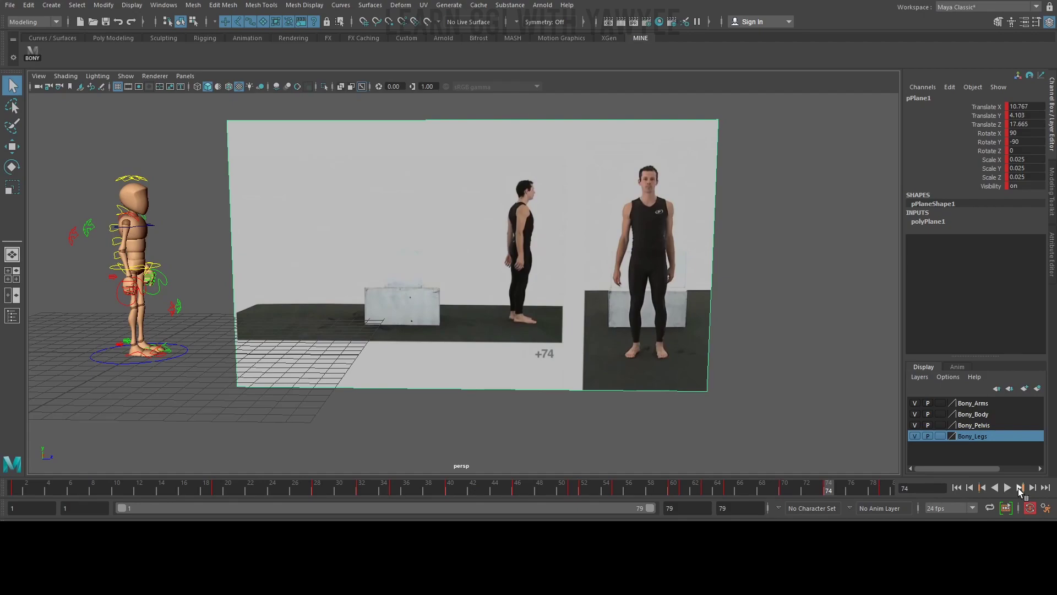
pyautogui.click(850, 246)
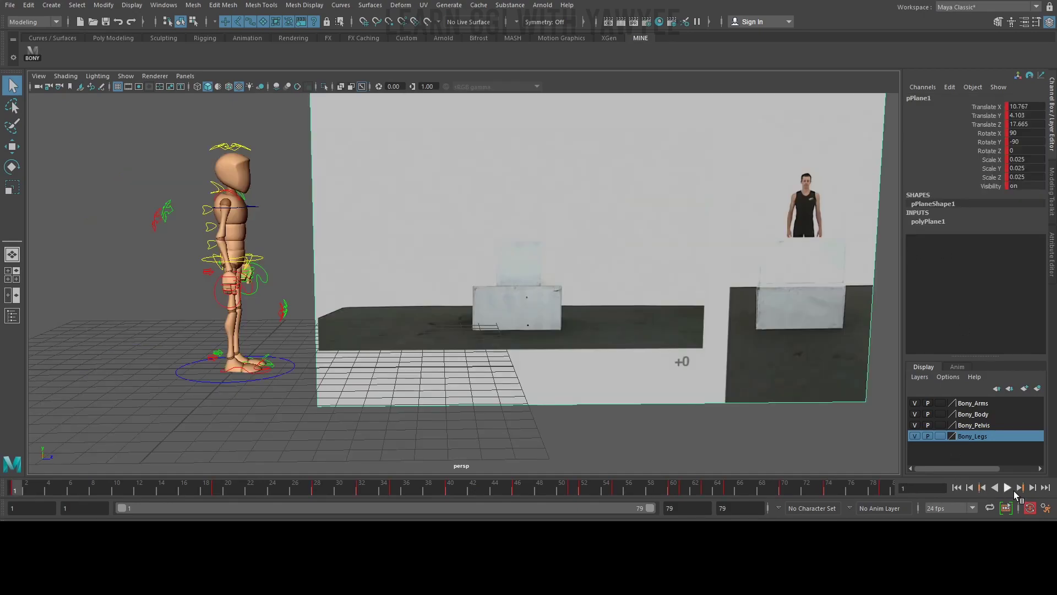
# Switch to the left side view and go to frame 19, with the character and the reference runner framed together
pyautogui.keyDown('alt'); pyautogui.moveTo(229, 285); pyautogui.dragTo(345, 274); pyautogui.keyUp('alt')
pyautogui.press('space')
pyautogui.moveTo(383, 223); pyautogui.dragTo(331, 206)
pyautogui.keyDown('alt'); pyautogui.moveTo(427, 236); pyautogui.dragTo(447, 198, button='middle'); pyautogui.keyUp('alt')
pyautogui.keyDown('alt'); pyautogui.moveTo(330, 258); pyautogui.dragTo(359, 259, button='right'); pyautogui.keyUp('alt')
pyautogui.keyDown('alt'); pyautogui.moveTo(358, 259); pyautogui.dragTo(417, 226, button='middle'); pyautogui.keyUp('alt')
pyautogui.keyDown('alt'); pyautogui.moveTo(309, 285); pyautogui.dragTo(340, 286, button='right'); pyautogui.keyUp('alt')
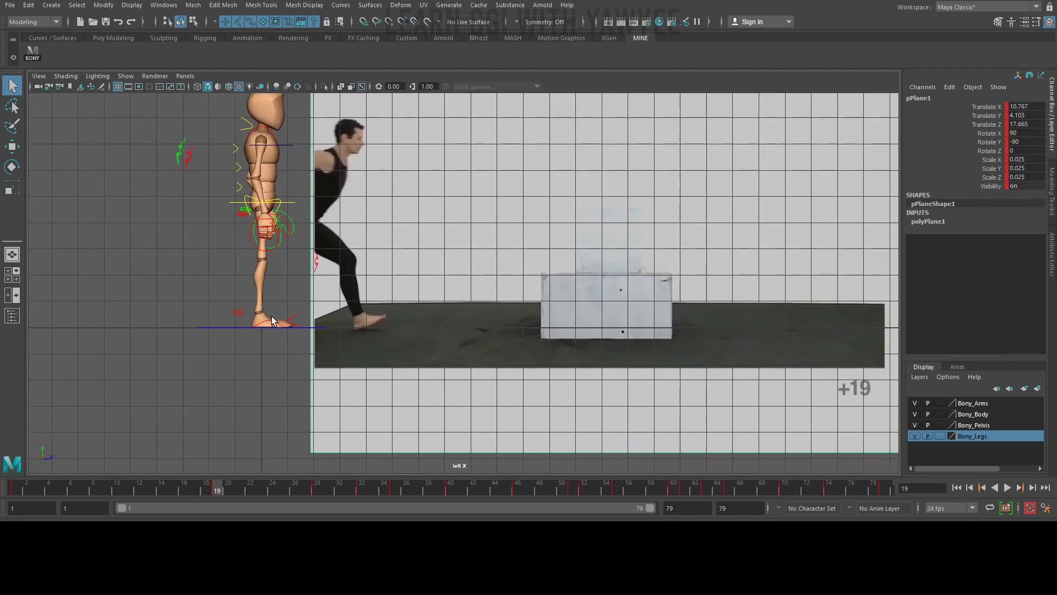
# Move the character's root control down and forward at frame 19 to bring the hips toward the reference runner's hips
pyautogui.click(236, 203)
pyautogui.press('w')
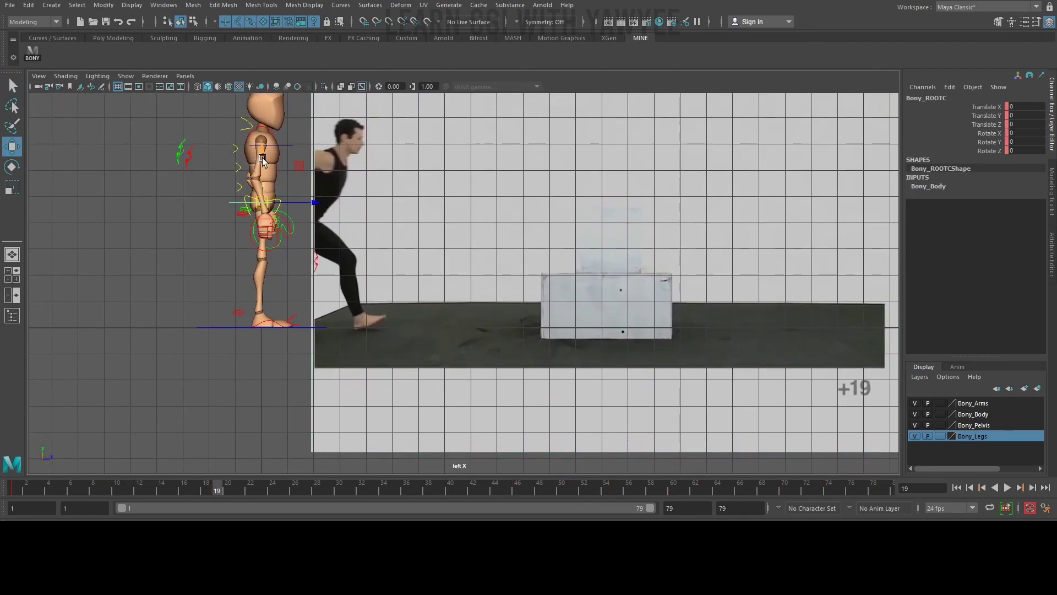
pyautogui.moveTo(263, 183)
pyautogui.mouseDown()
pyautogui.moveTo(265, 198)
pyautogui.moveTo(268, 169)
pyautogui.mouseUp()
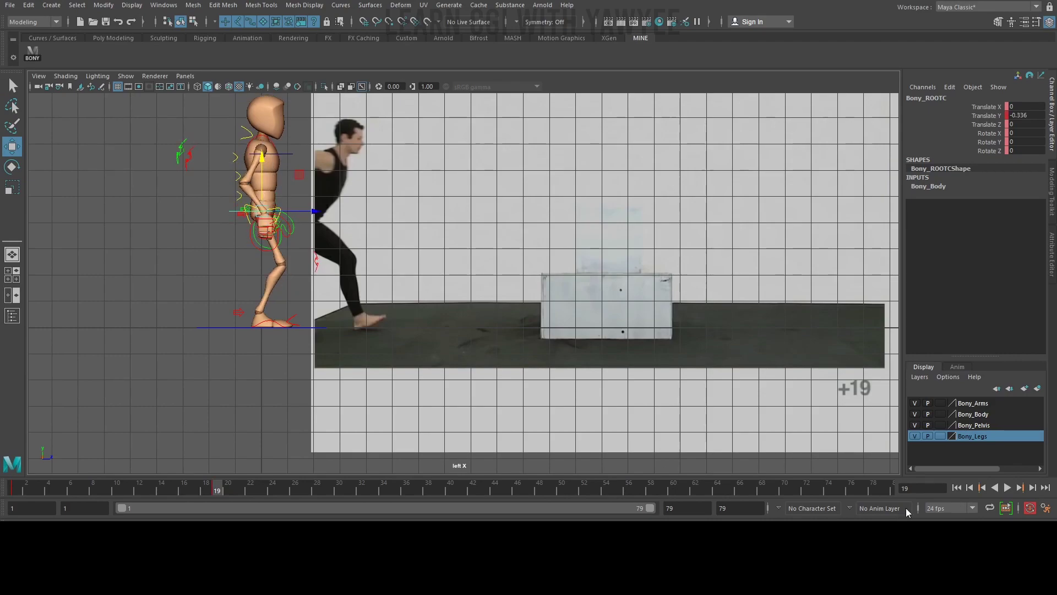
pyautogui.moveTo(304, 215)
pyautogui.mouseDown()
pyautogui.moveTo(349, 224)
pyautogui.moveTo(309, 228)
pyautogui.mouseUp()
# Move the right foot IK control forward to about -3.85 in Translate Z, onto the reference runner's front foot at frame 19
pyautogui.click(283, 326)
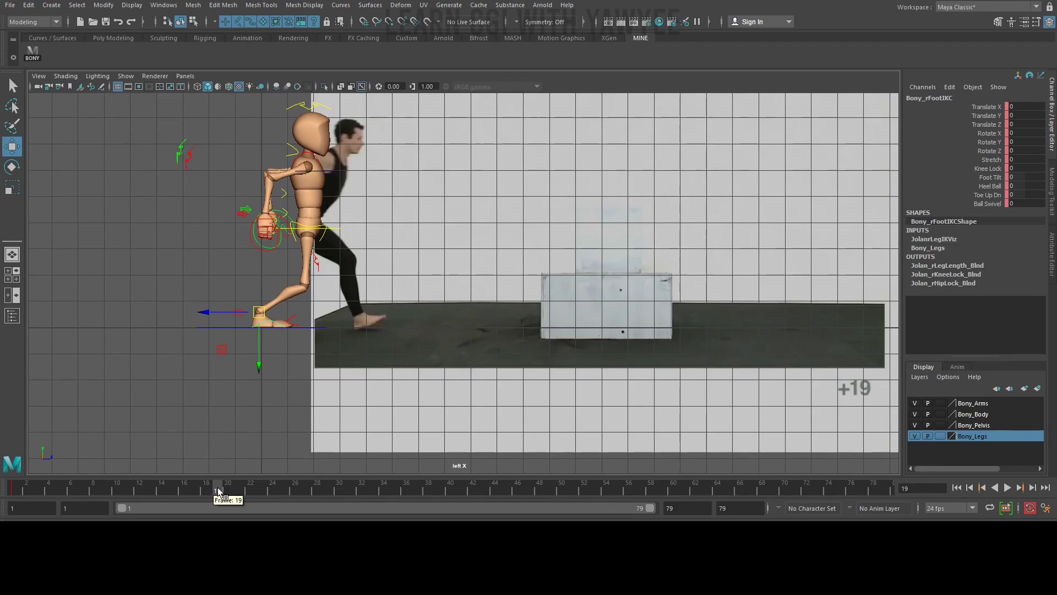
pyautogui.moveTo(217, 488)
pyautogui.mouseDown()
pyautogui.moveTo(278, 490)
pyautogui.moveTo(221, 493)
pyautogui.mouseUp()
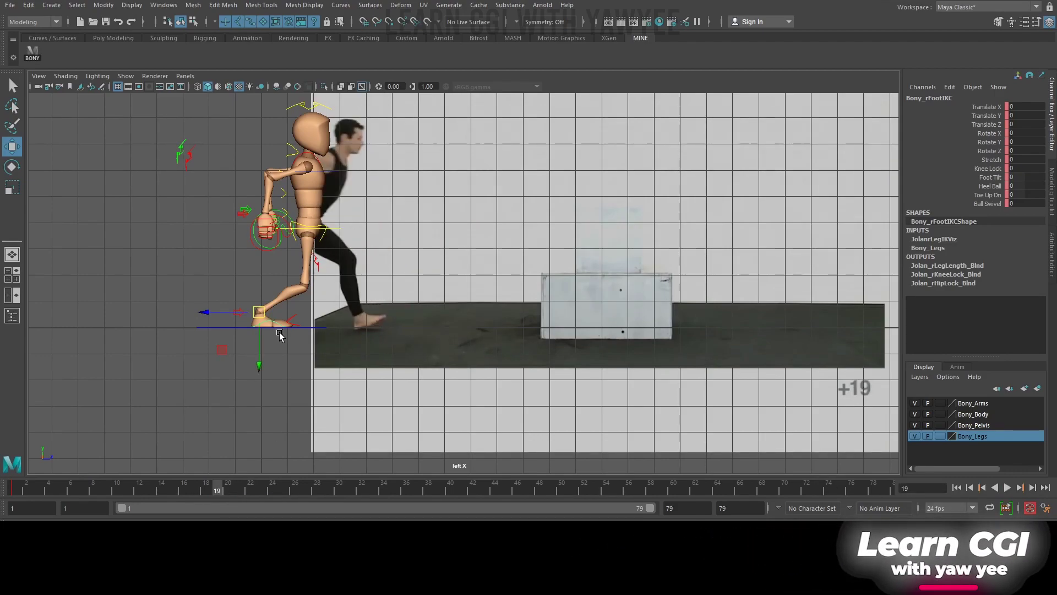
pyautogui.moveTo(214, 313); pyautogui.dragTo(315, 313)
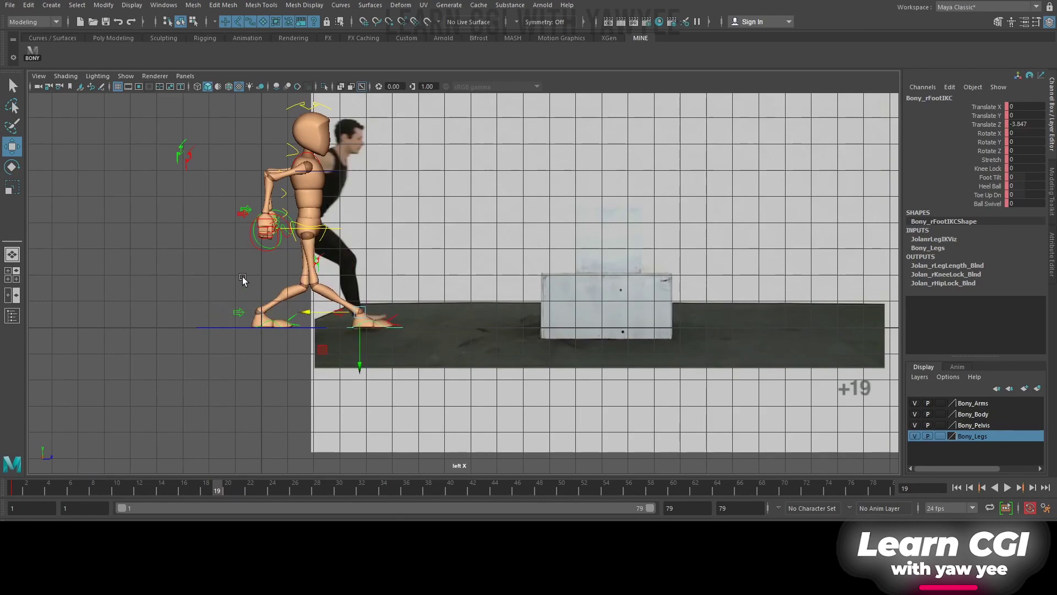
pyautogui.press('q')
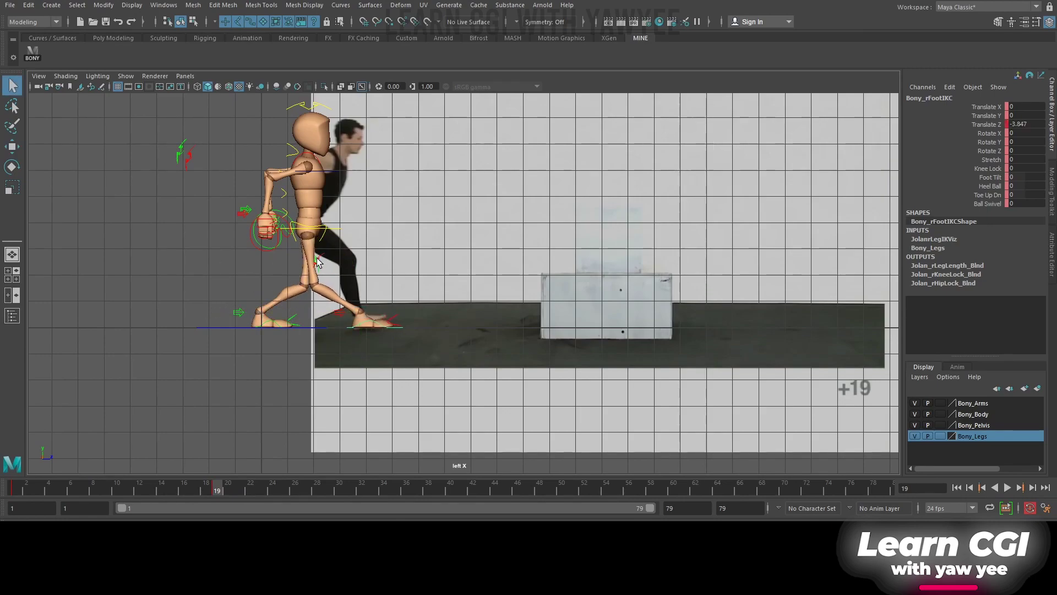
# Select both knee IK controls in wireframe display and move them forward along the world axis to about 10.95 in Translate Z
pyautogui.click(319, 267)
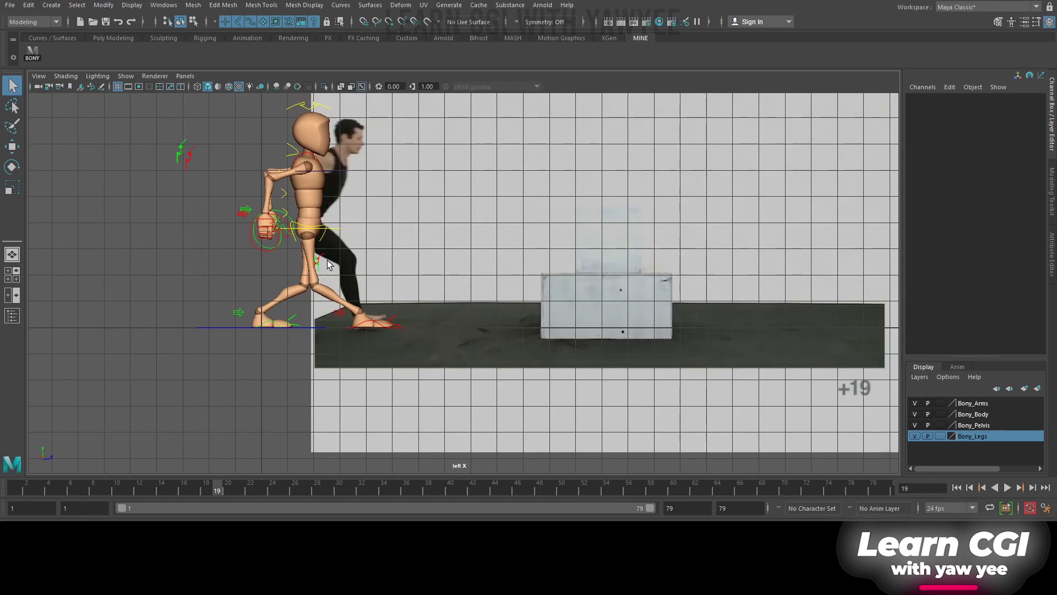
pyautogui.scroll(6, 328, 265)
pyautogui.press('4')
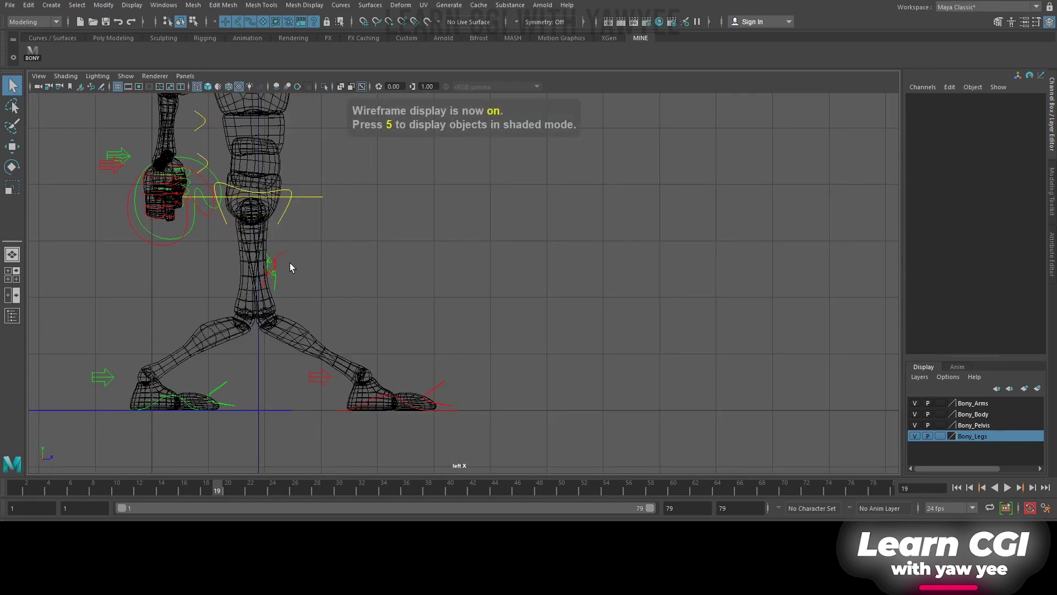
pyautogui.moveTo(290, 263); pyautogui.dragTo(273, 282)
pyautogui.press('w')
pyautogui.scroll(-2, 349, 288)
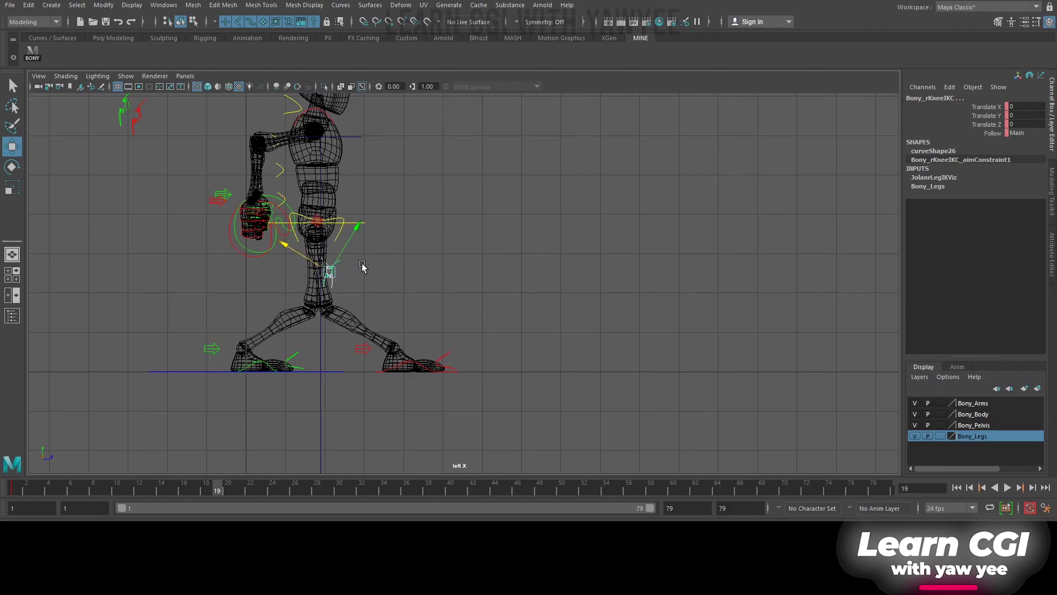
pyautogui.press('w')
pyautogui.click(329, 270)
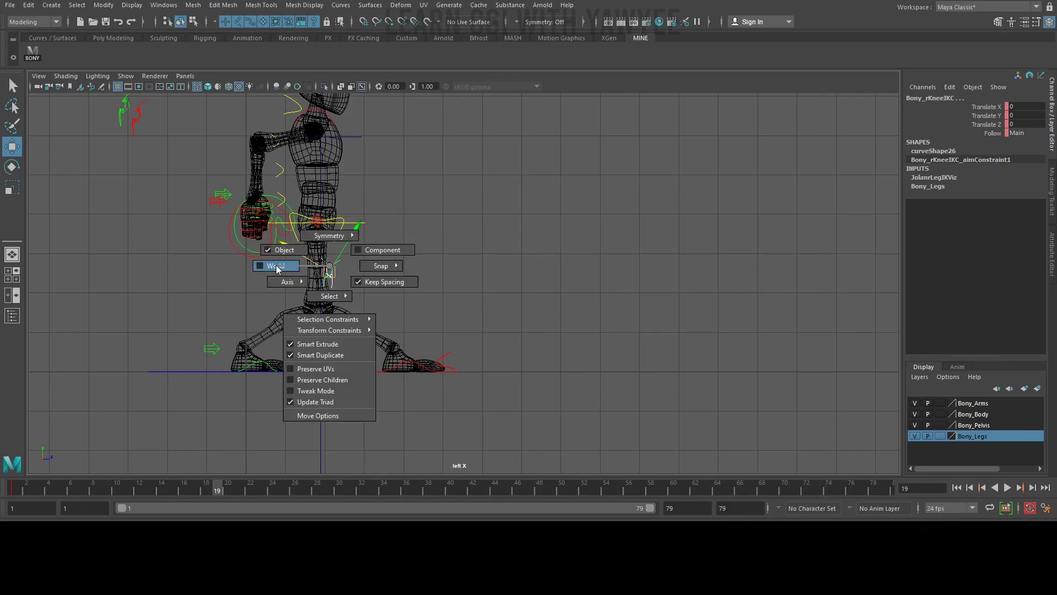
pyautogui.click(276, 266)
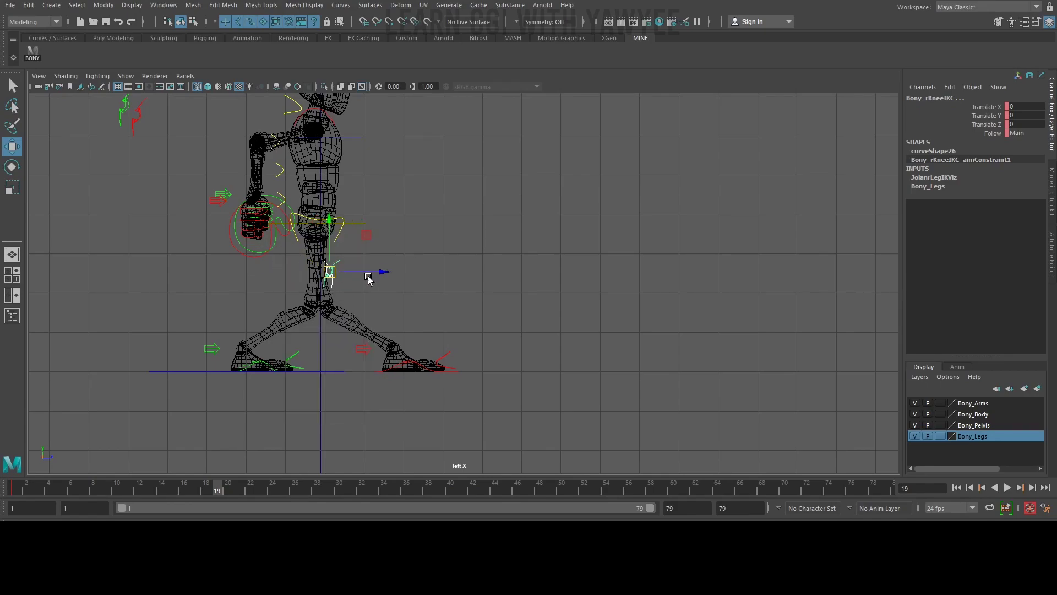
pyautogui.moveTo(386, 273); pyautogui.dragTo(802, 292)
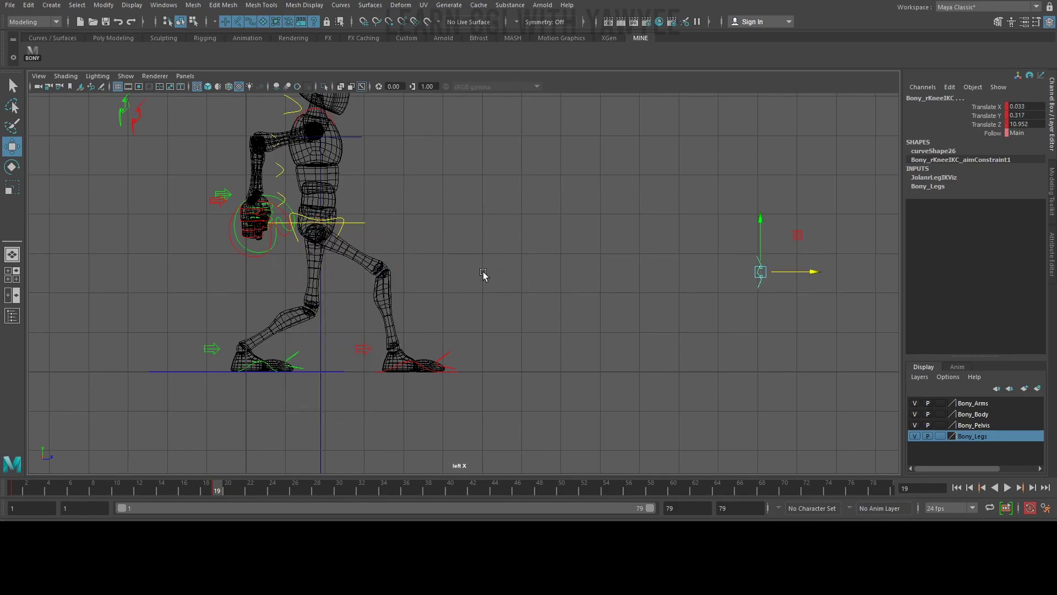
# Restore the textured shaded display and set the right foot IK control's Heel Ball to -1.4 to lift the front toes
pyautogui.press('space')
pyautogui.moveTo(481, 267); pyautogui.dragTo(473, 192)
pyautogui.moveTo(465, 286)
pyautogui.keyDown('alt'); pyautogui.mouseDown()
pyautogui.moveTo(331, 288)
pyautogui.moveTo(460, 290)
pyautogui.moveTo(429, 289)
pyautogui.moveTo(410, 268)
pyautogui.mouseUp(); pyautogui.keyUp('alt')
pyautogui.click(427, 356)
pyautogui.press('5')
pyautogui.press('space')
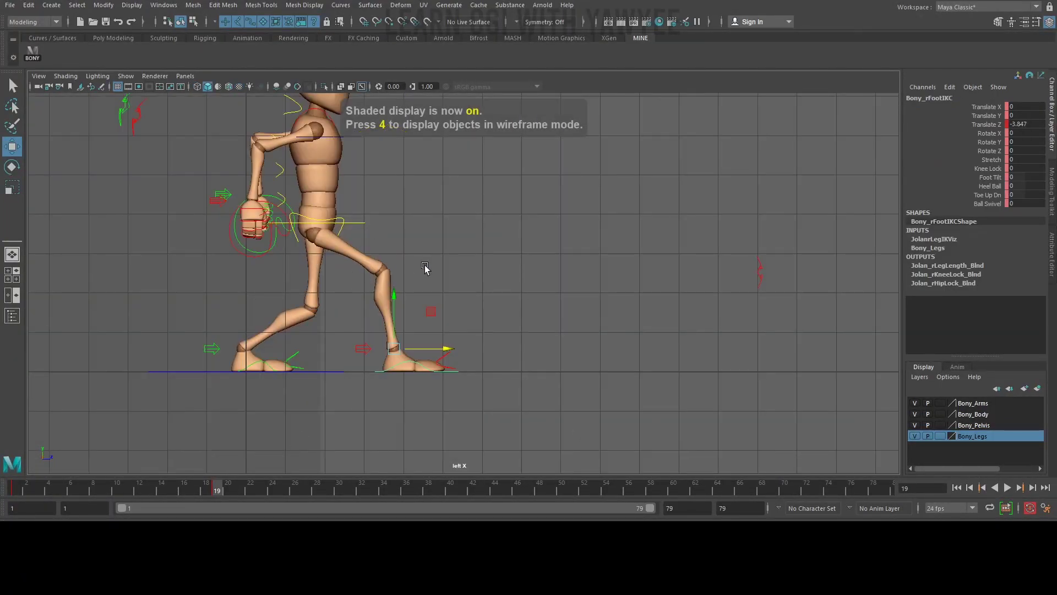
pyautogui.press('6')
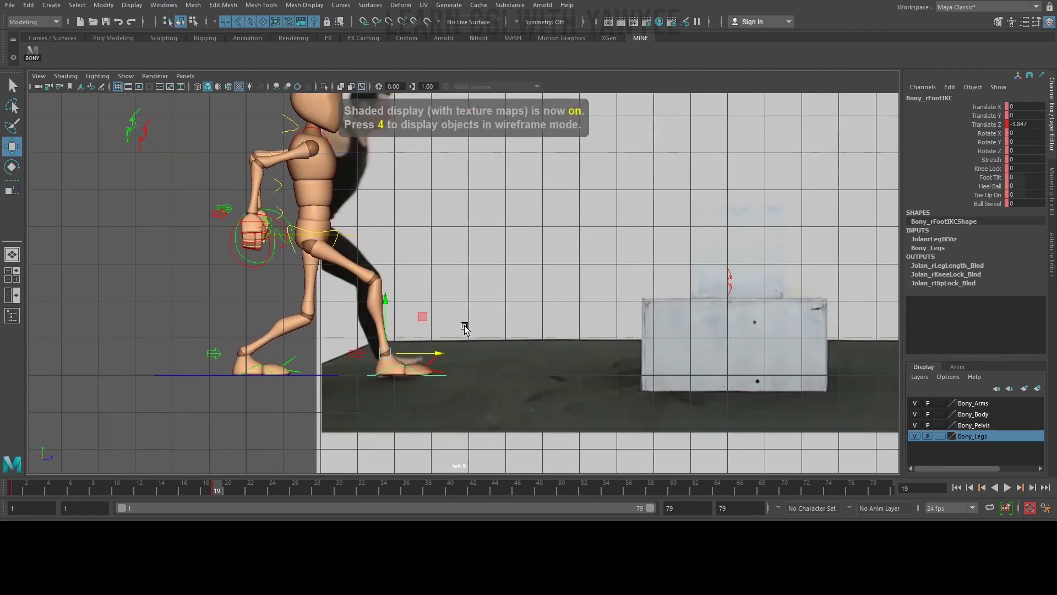
pyautogui.keyDown('alt'); pyautogui.moveTo(428, 342); pyautogui.dragTo(468, 319, button='middle'); pyautogui.keyUp('alt')
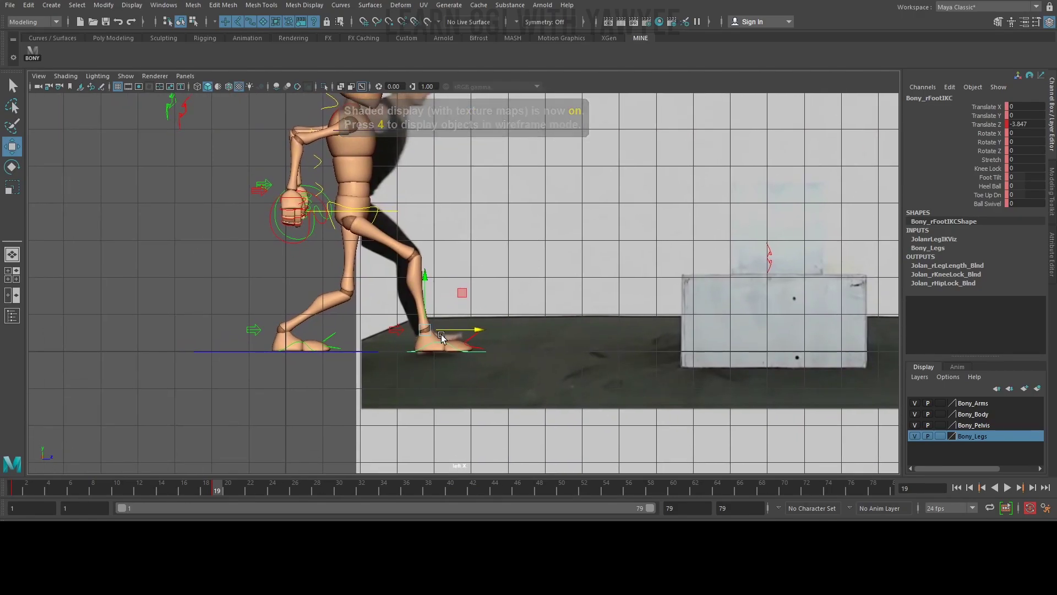
pyautogui.click(989, 186)
pyautogui.moveTo(635, 246); pyautogui.dragTo(621, 243, button='middle')
# Set the left foot IK control's Heel Ball to 3.6 to raise the rear heel
pyautogui.keyDown('alt'); pyautogui.moveTo(516, 282); pyautogui.dragTo(348, 304, button='right'); pyautogui.keyUp('alt')
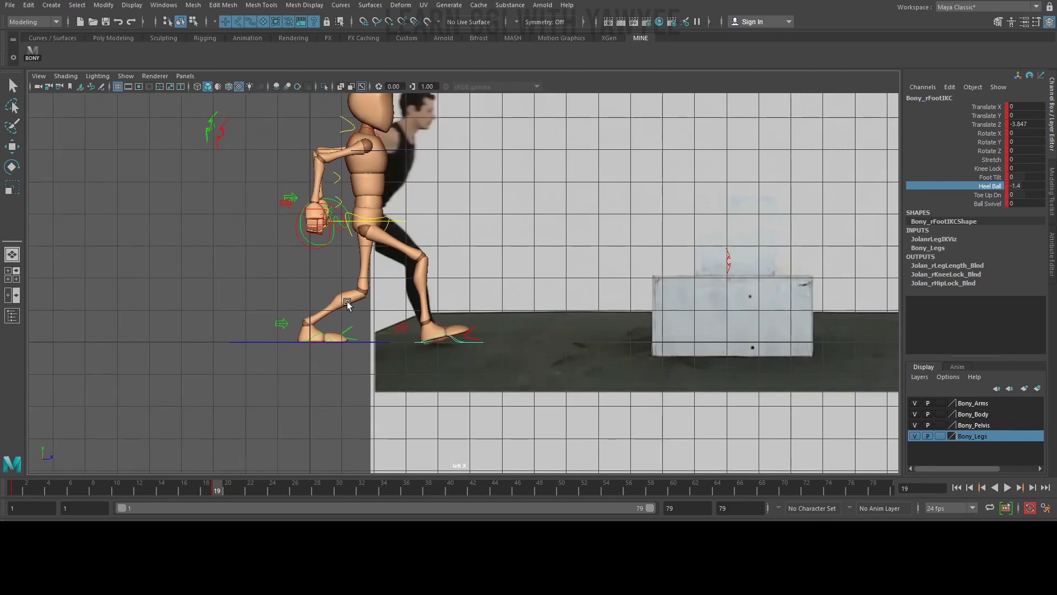
pyautogui.click(317, 337)
pyautogui.press('w')
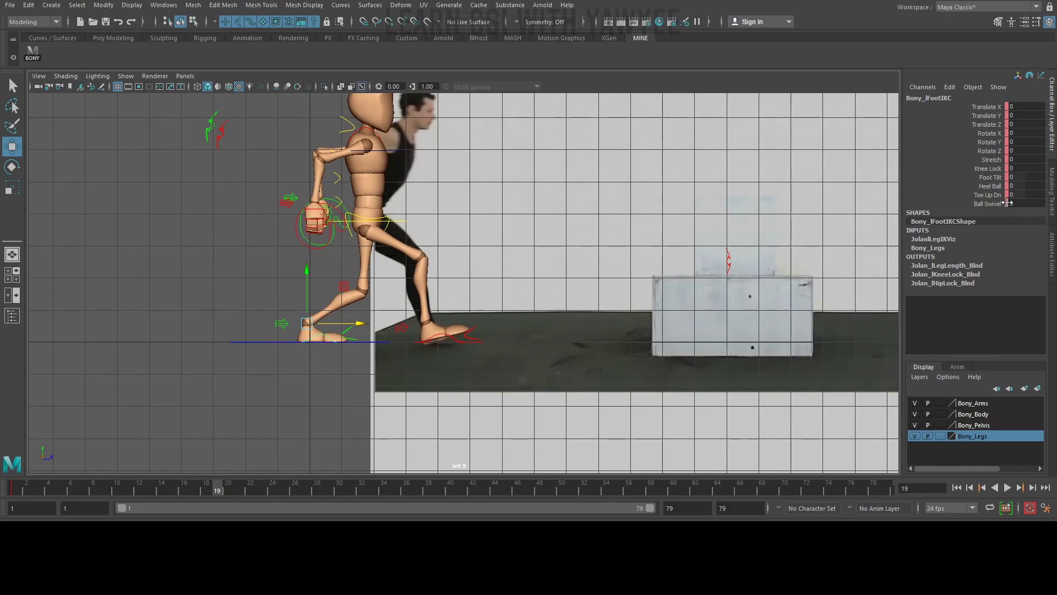
pyautogui.click(991, 186)
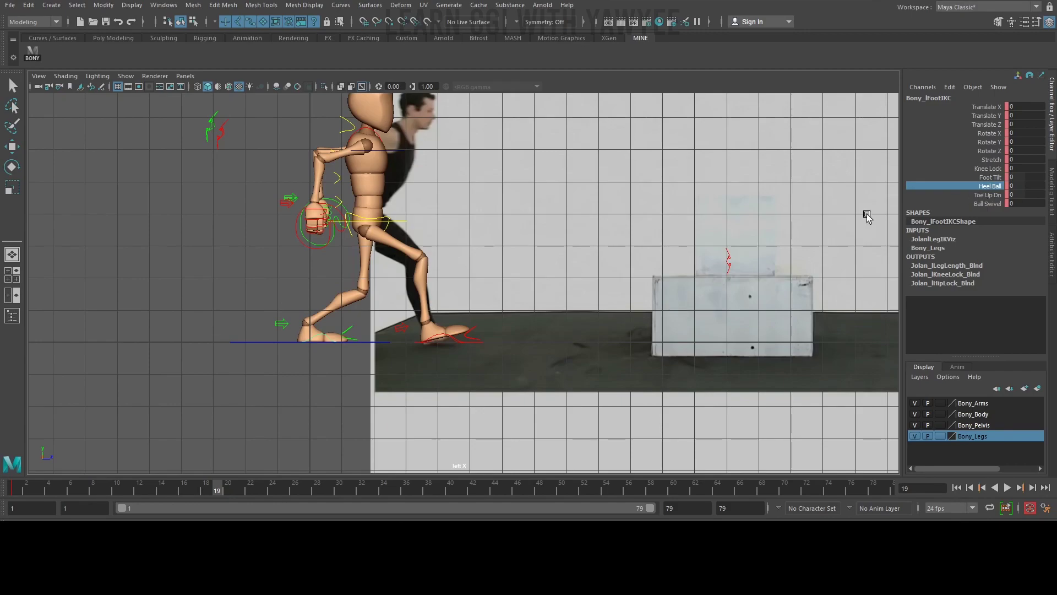
pyautogui.moveTo(625, 198); pyautogui.dragTo(645, 194, button='middle')
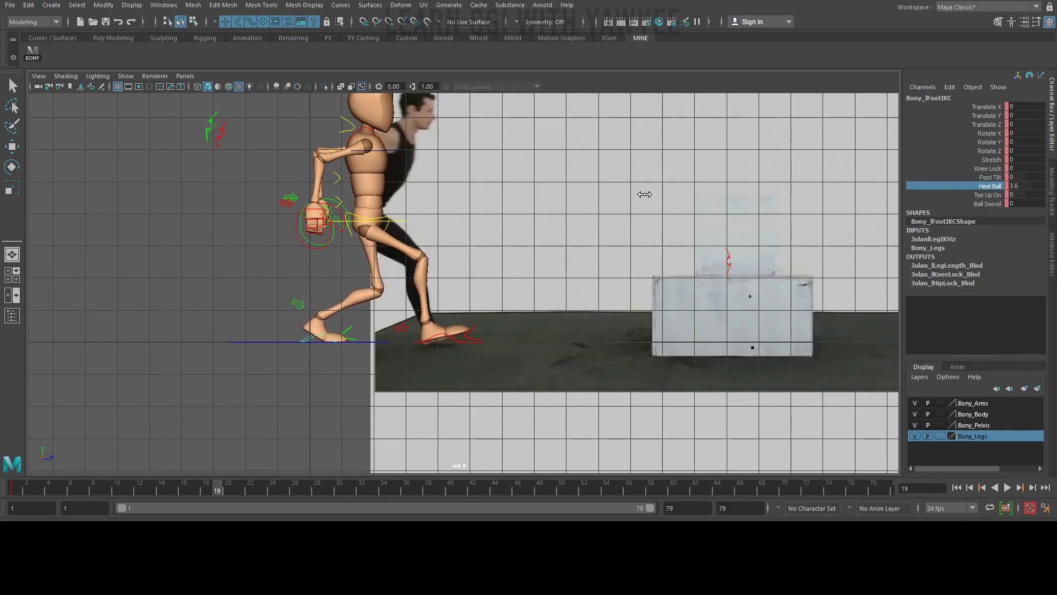
# Lean the root control forward to 30 in Rotate X and raise it to about -0.85 in Translate Y
pyautogui.click(407, 220)
pyautogui.press('e')
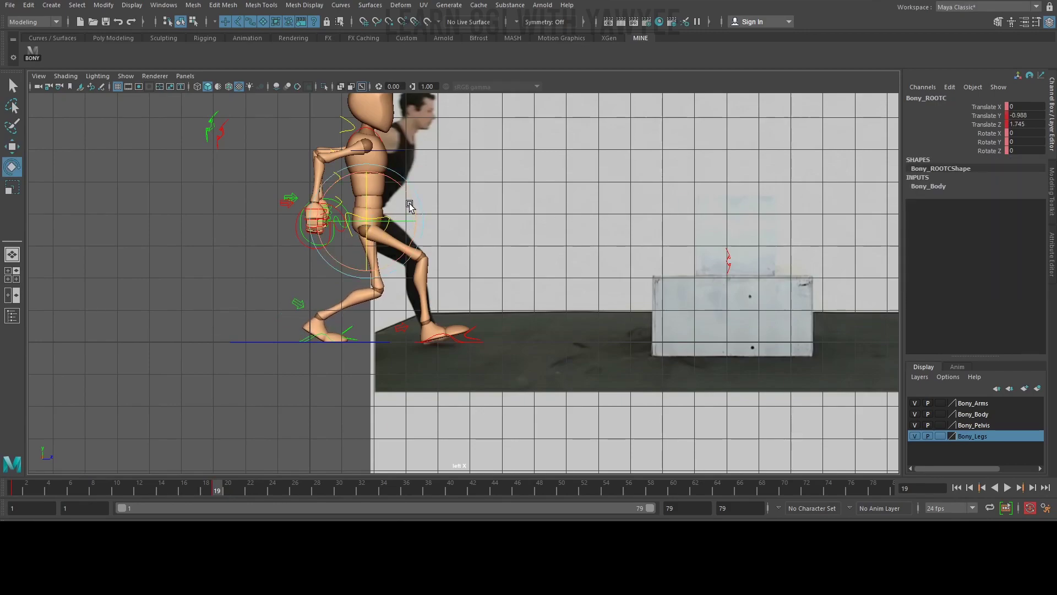
pyautogui.moveTo(414, 197); pyautogui.dragTo(421, 210)
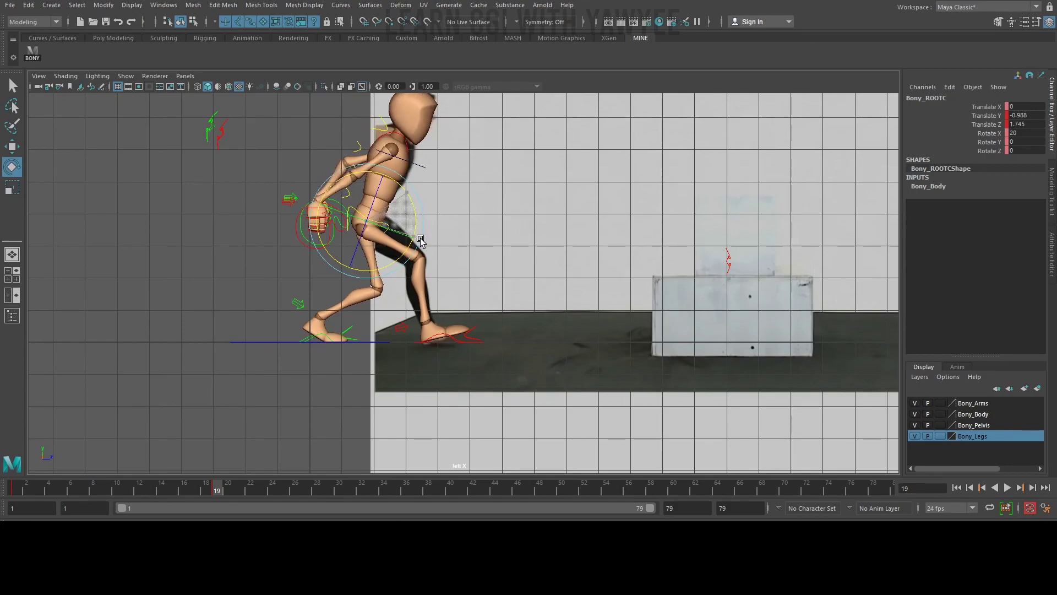
pyautogui.moveTo(420, 240)
pyautogui.mouseDown()
pyautogui.moveTo(418, 273)
pyautogui.moveTo(434, 243)
pyautogui.moveTo(428, 232)
pyautogui.mouseUp()
pyautogui.press('w')
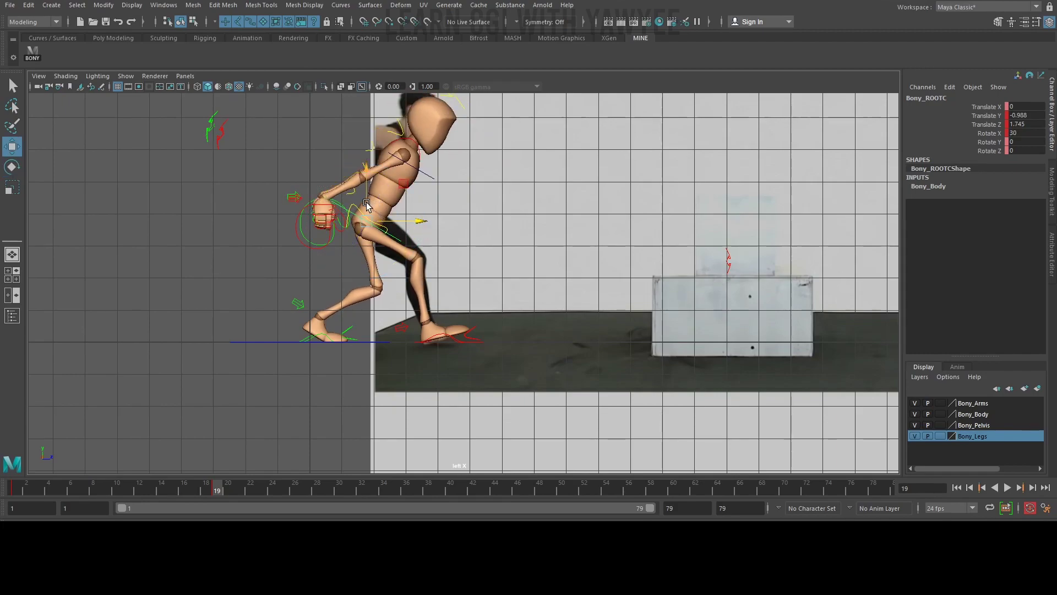
pyautogui.moveTo(365, 203); pyautogui.dragTo(373, 197)
# Rotate the head control backward so the head tilts up from the forward lean
pyautogui.keyDown('alt'); pyautogui.moveTo(460, 175); pyautogui.dragTo(454, 250, button='middle'); pyautogui.keyUp('alt')
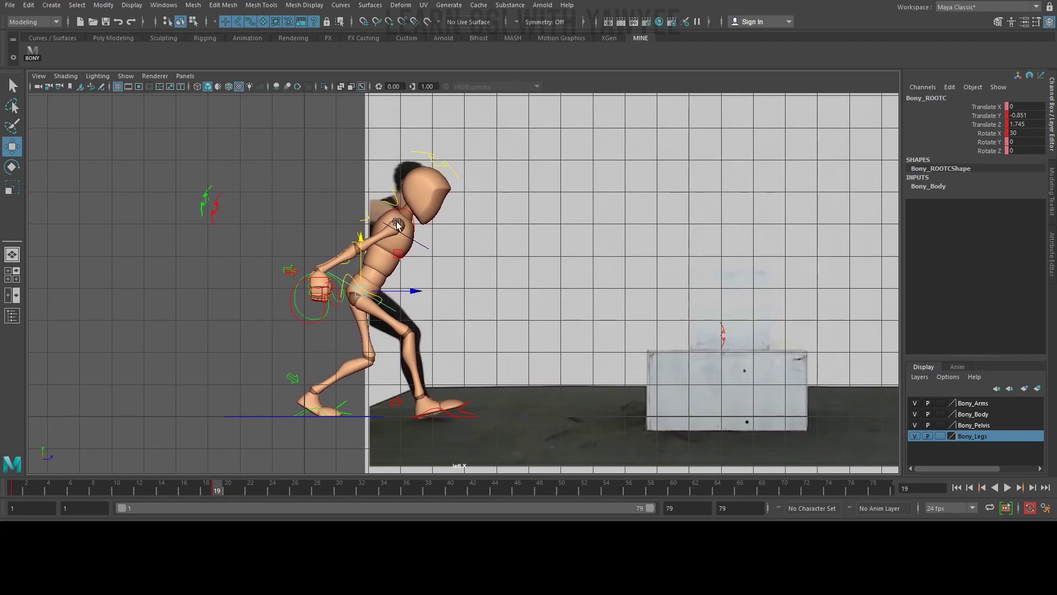
pyautogui.click(434, 160)
pyautogui.press('e')
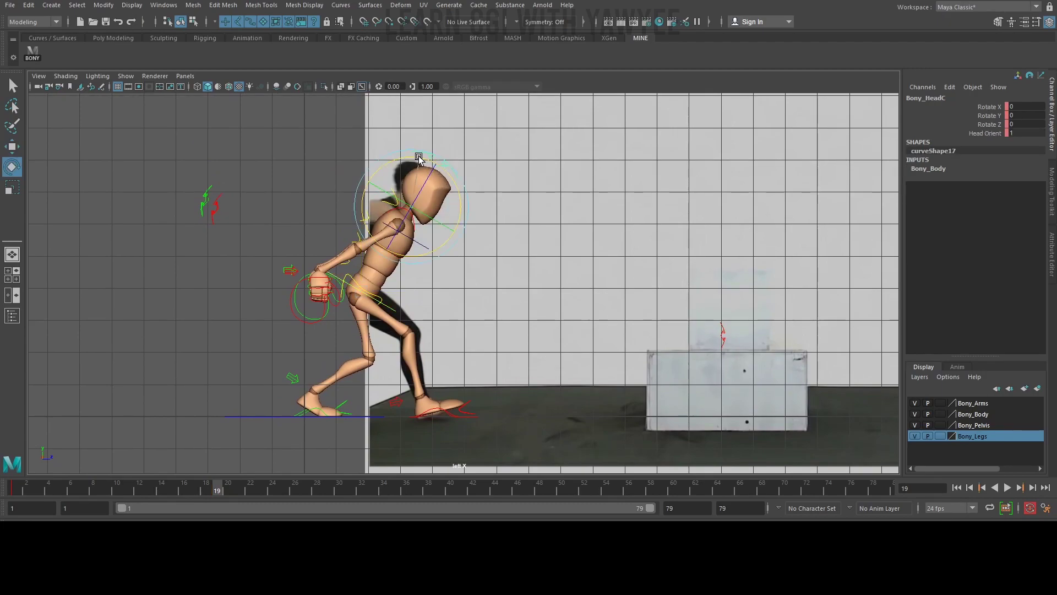
pyautogui.moveTo(419, 158); pyautogui.dragTo(407, 158)
# Move the right wrist IK control to about 2.46 in Translate Y and -0.81 in Translate Z, rotate it to 35 in Y, and refine its placement in perspective
pyautogui.click(296, 285)
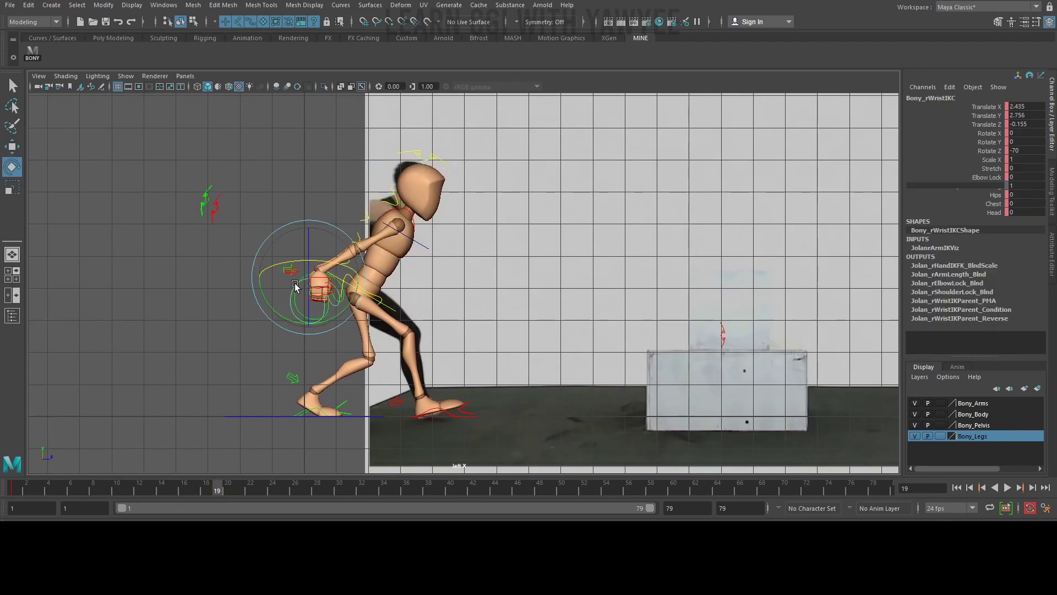
pyautogui.press('w')
pyautogui.moveTo(311, 277); pyautogui.dragTo(347, 306)
pyautogui.press('e')
pyautogui.press('space')
pyautogui.moveTo(376, 270); pyautogui.dragTo(381, 218)
pyautogui.keyDown('alt'); pyautogui.moveTo(473, 292); pyautogui.dragTo(527, 282); pyautogui.keyUp('alt')
pyautogui.keyDown('alt'); pyautogui.moveTo(614, 223); pyautogui.dragTo(432, 204); pyautogui.keyUp('alt')
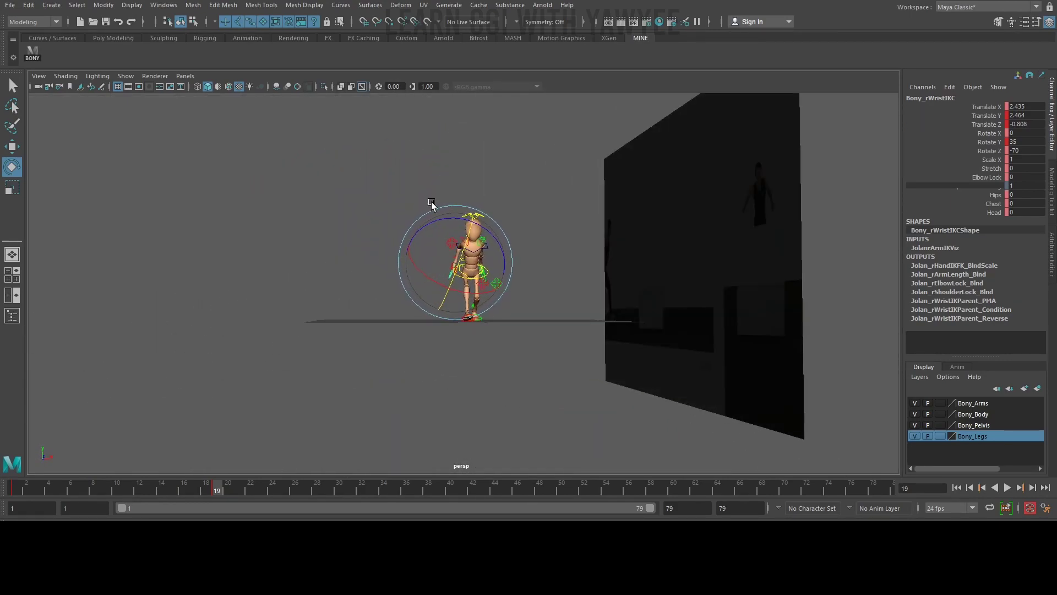
pyautogui.keyDown('alt'); pyautogui.moveTo(432, 203); pyautogui.dragTo(471, 288, button='right'); pyautogui.keyUp('alt')
pyautogui.keyDown('alt'); pyautogui.moveTo(472, 288); pyautogui.dragTo(426, 292); pyautogui.keyUp('alt')
pyautogui.press('w')
pyautogui.moveTo(509, 233); pyautogui.dragTo(401, 301)
# Move the left wrist IK control to about -1.81 in Translate X and 0.83 in Translate Z, and rotate it to 25 in Y
pyautogui.click(362, 307)
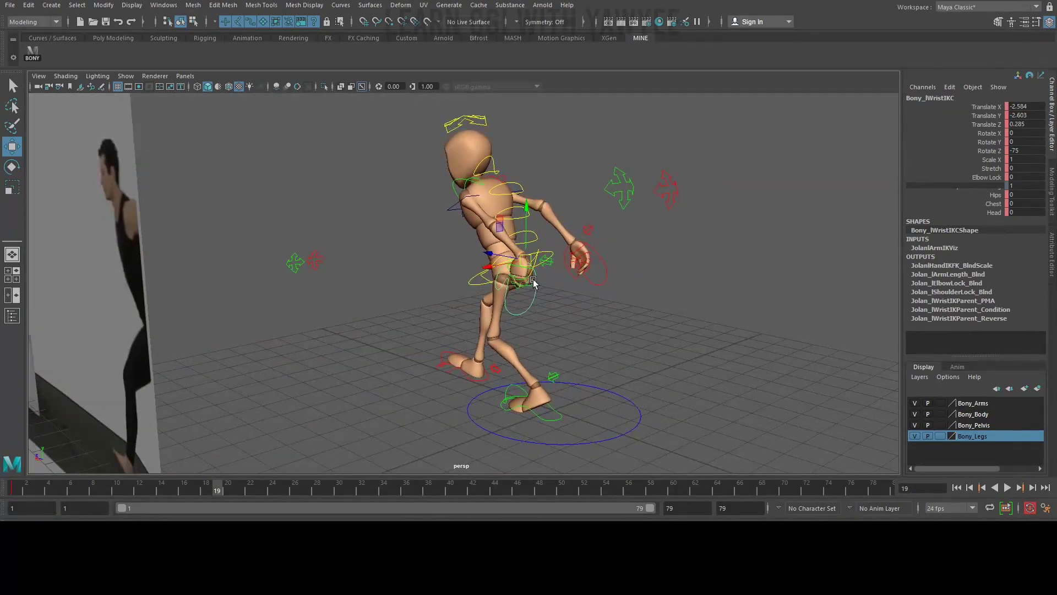
pyautogui.keyDown('alt'); pyautogui.moveTo(533, 282); pyautogui.dragTo(466, 277); pyautogui.keyUp('alt')
pyautogui.moveTo(380, 241); pyautogui.dragTo(350, 241)
pyautogui.keyDown('alt'); pyautogui.moveTo(438, 226); pyautogui.dragTo(538, 286); pyautogui.keyUp('alt')
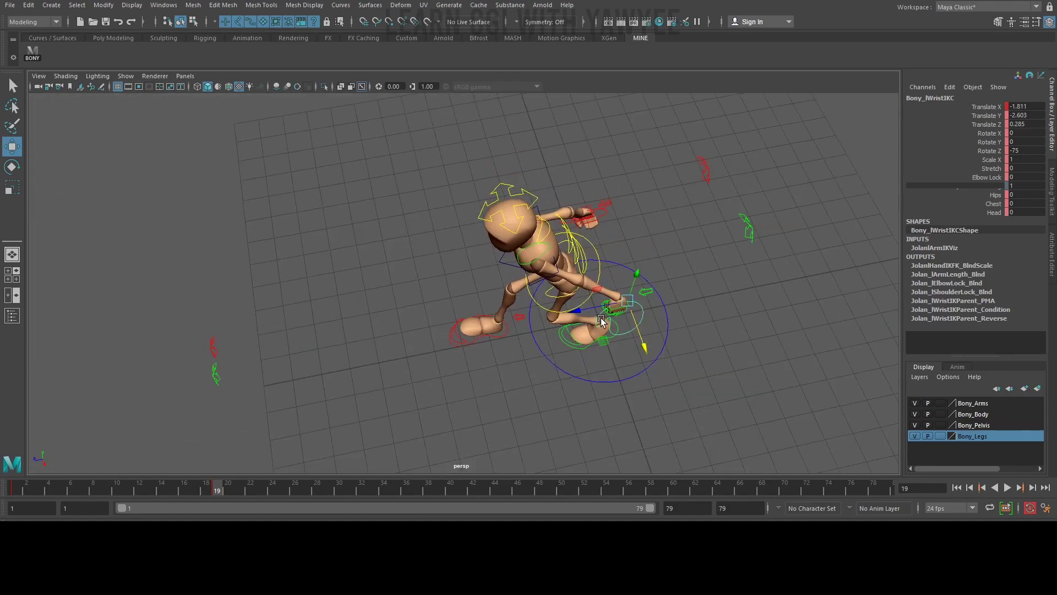
pyautogui.moveTo(601, 319); pyautogui.dragTo(578, 278)
pyautogui.press('e')
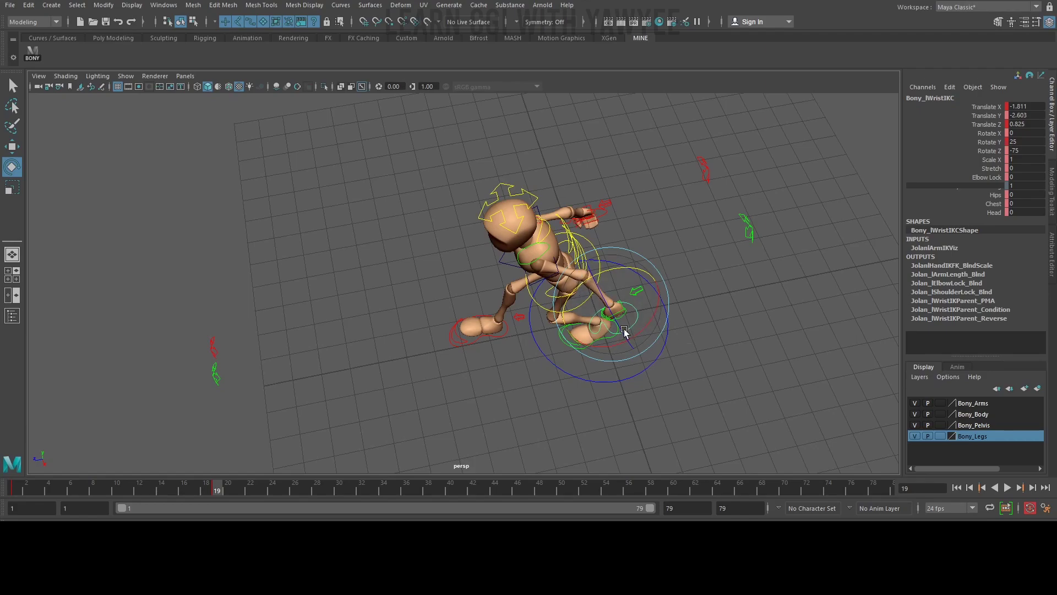
pyautogui.keyDown('alt'); pyautogui.moveTo(625, 329); pyautogui.dragTo(614, 248); pyautogui.keyUp('alt')
pyautogui.keyDown('alt'); pyautogui.moveTo(613, 245); pyautogui.dragTo(609, 279, button='middle'); pyautogui.keyUp('alt')
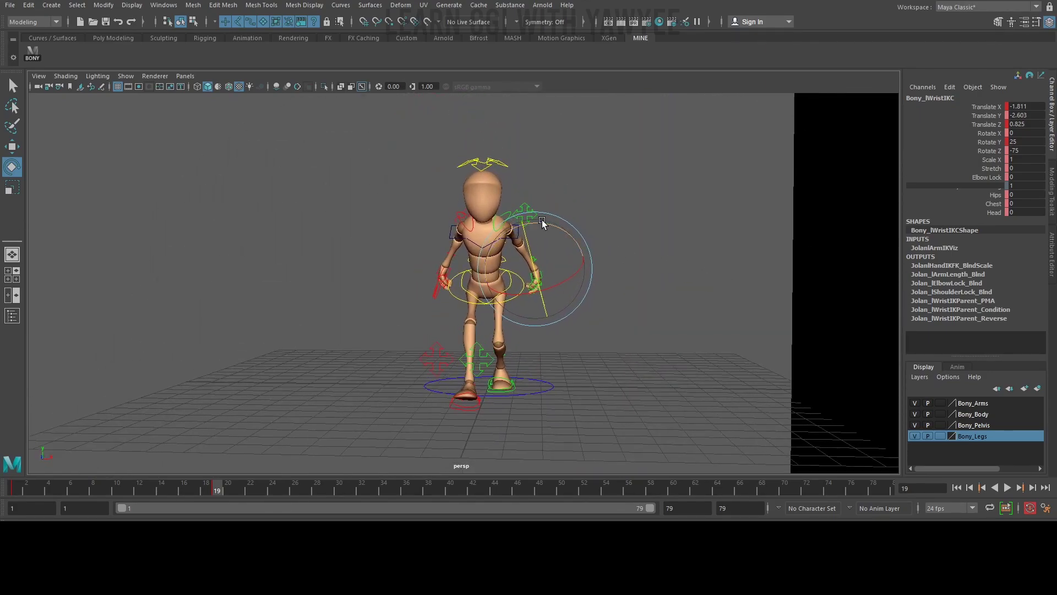
# Move the left and right elbow IK controls outward, away from the body, to spread the elbows
pyautogui.press('q')
pyautogui.click(526, 211)
pyautogui.keyDown('alt'); pyautogui.moveTo(497, 238); pyautogui.dragTo(595, 219); pyautogui.keyUp('alt')
pyautogui.press('w')
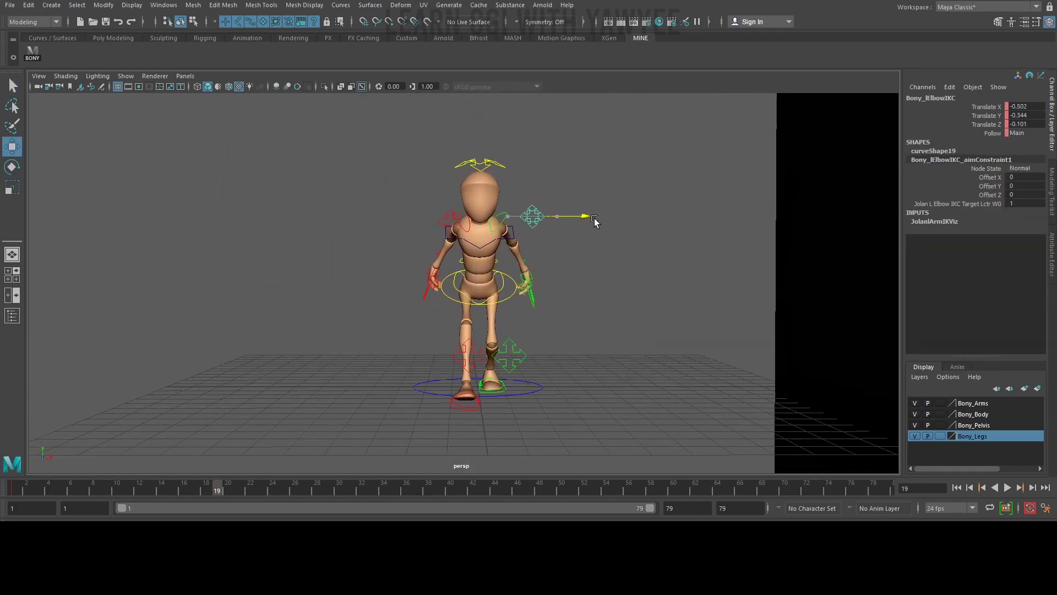
pyautogui.click(446, 220)
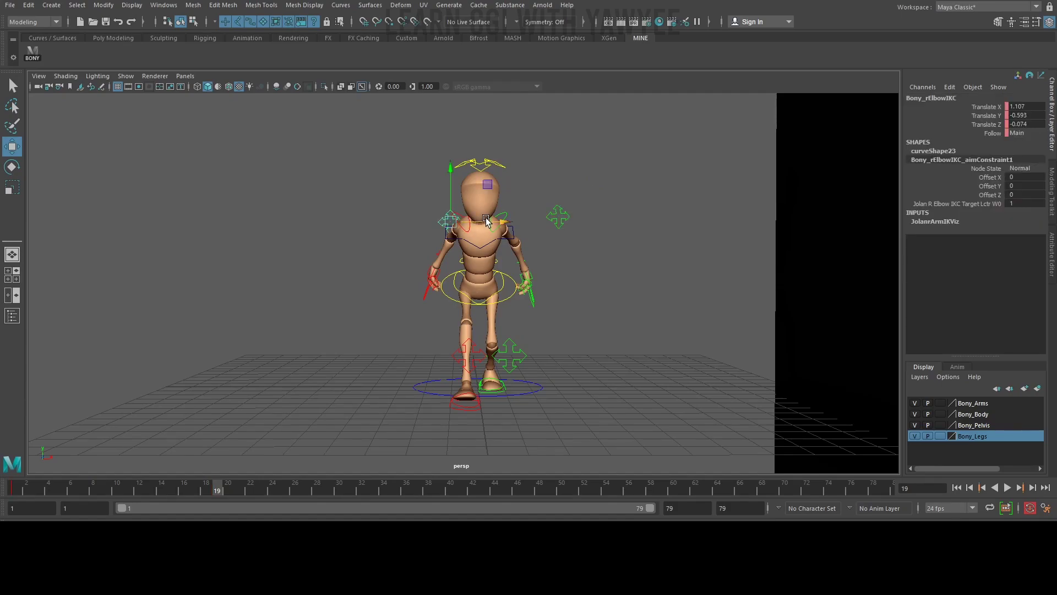
pyautogui.moveTo(486, 220); pyautogui.dragTo(449, 223)
pyautogui.keyDown('alt'); pyautogui.moveTo(540, 269); pyautogui.dragTo(503, 305); pyautogui.keyUp('alt')
# Key all of the Bony controls at frame 19 and play the timeline from the start to check the pose
pyautogui.click(34, 52)
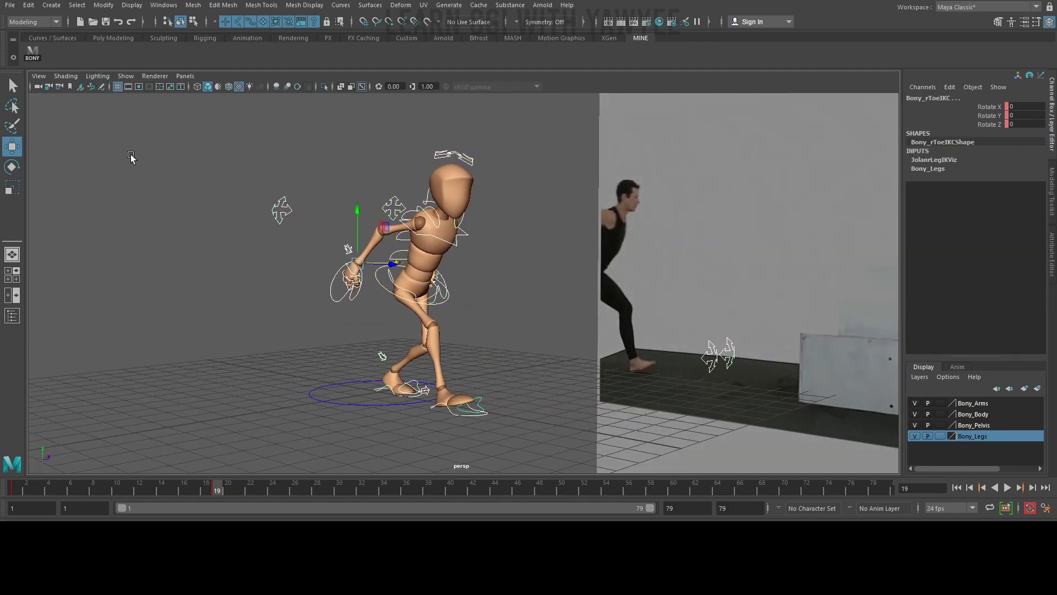
pyautogui.keyDown('alt'); pyautogui.moveTo(323, 189); pyautogui.dragTo(246, 213); pyautogui.keyUp('alt')
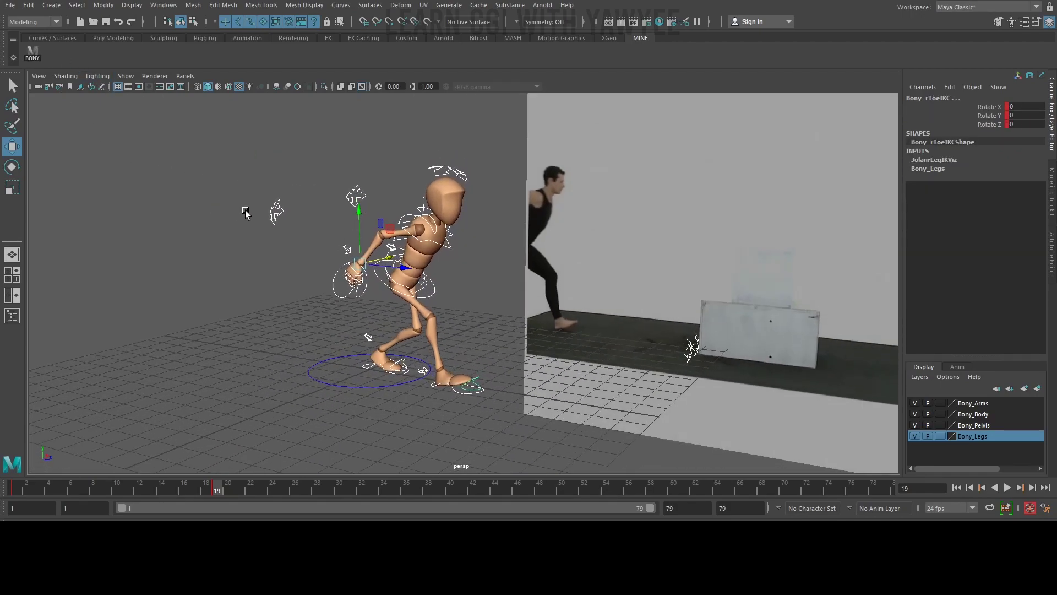
pyautogui.click(15, 489)
pyautogui.click(212, 484)
pyautogui.click(17, 486)
pyautogui.hotkey('alt', 'v')
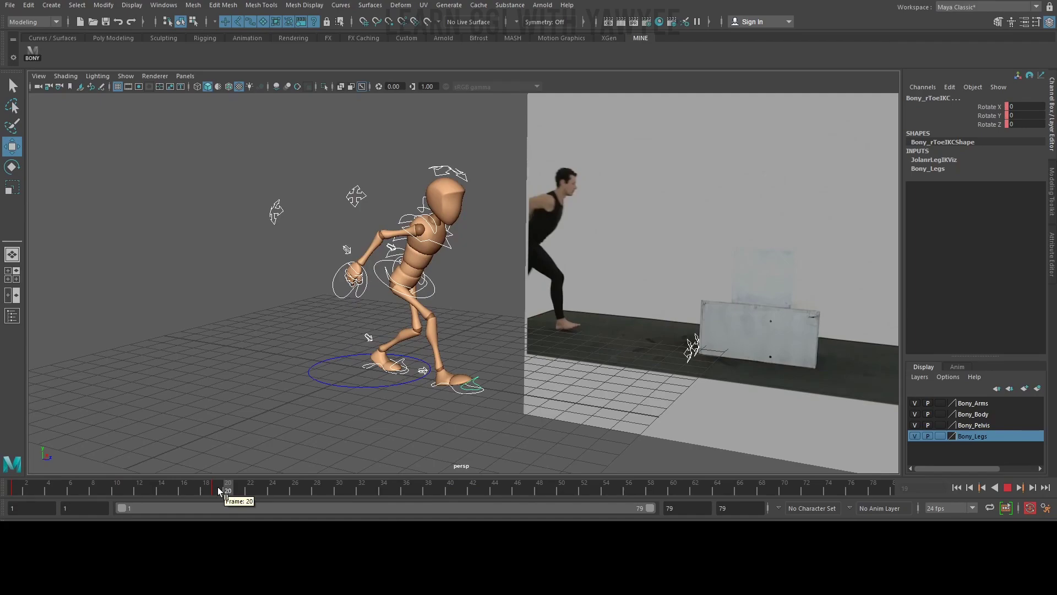
pyautogui.hotkey('alt', 'v')
# Select the video reference plane and go to its next marked key at frame 28
pyautogui.click(653, 282)
pyautogui.keyDown('alt'); pyautogui.moveTo(790, 325); pyautogui.dragTo(609, 300, button='right'); pyautogui.keyUp('alt')
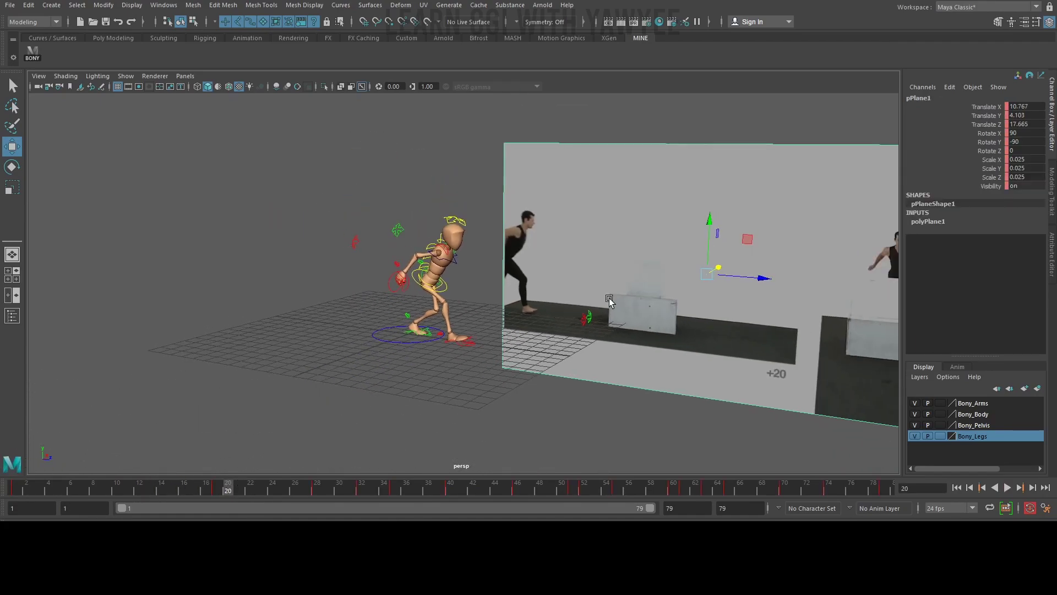
pyautogui.keyDown('alt'); pyautogui.moveTo(692, 292); pyautogui.dragTo(549, 275, button='middle'); pyautogui.keyUp('alt')
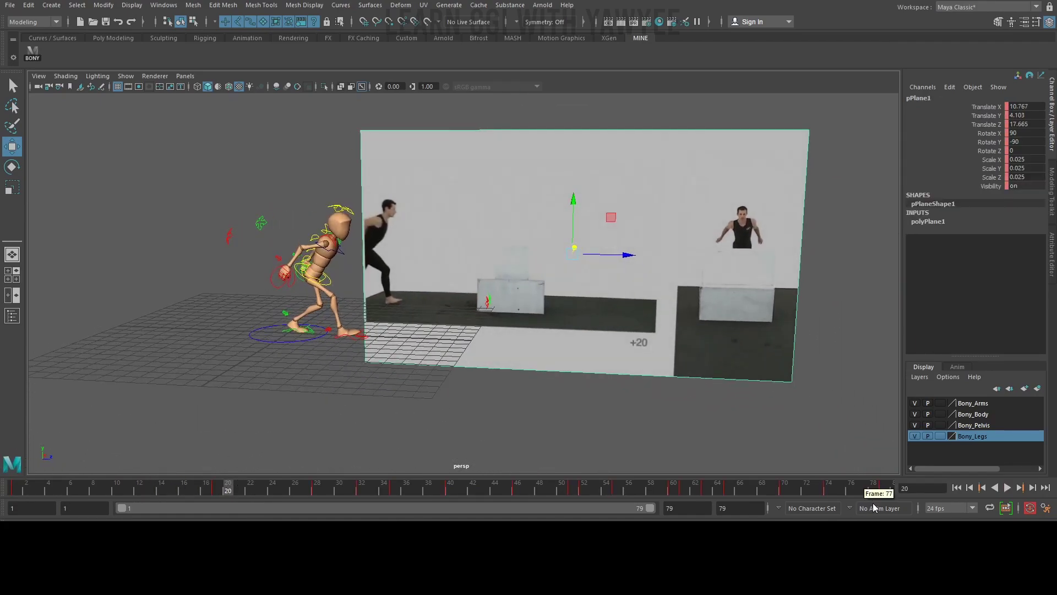
pyautogui.click(1020, 487)
pyautogui.keyDown('alt'); pyautogui.moveTo(395, 370); pyautogui.dragTo(462, 372, button='middle'); pyautogui.keyUp('alt')
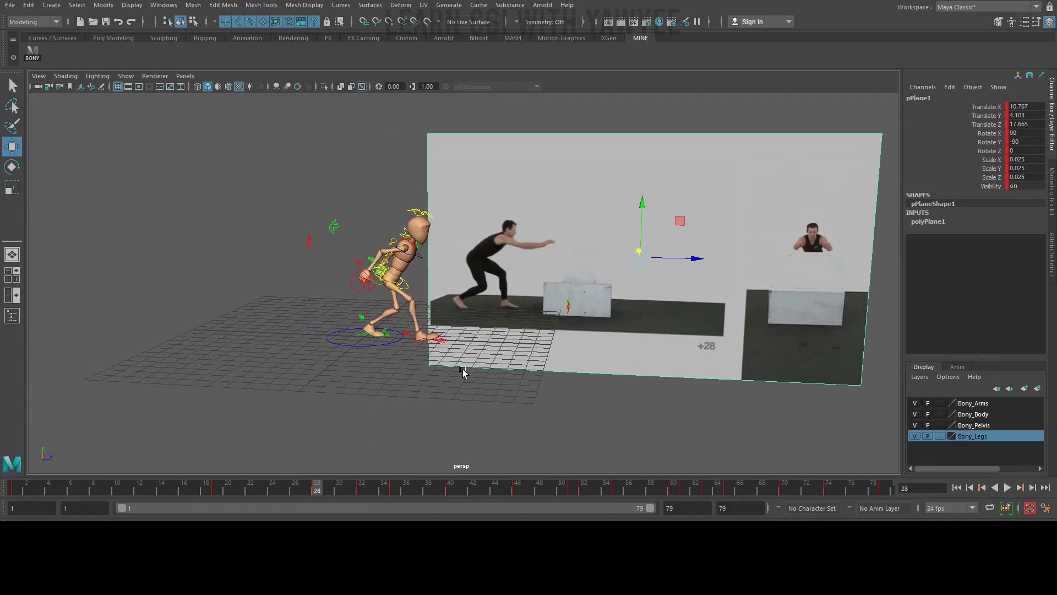
pyautogui.scroll(5, 463, 373)
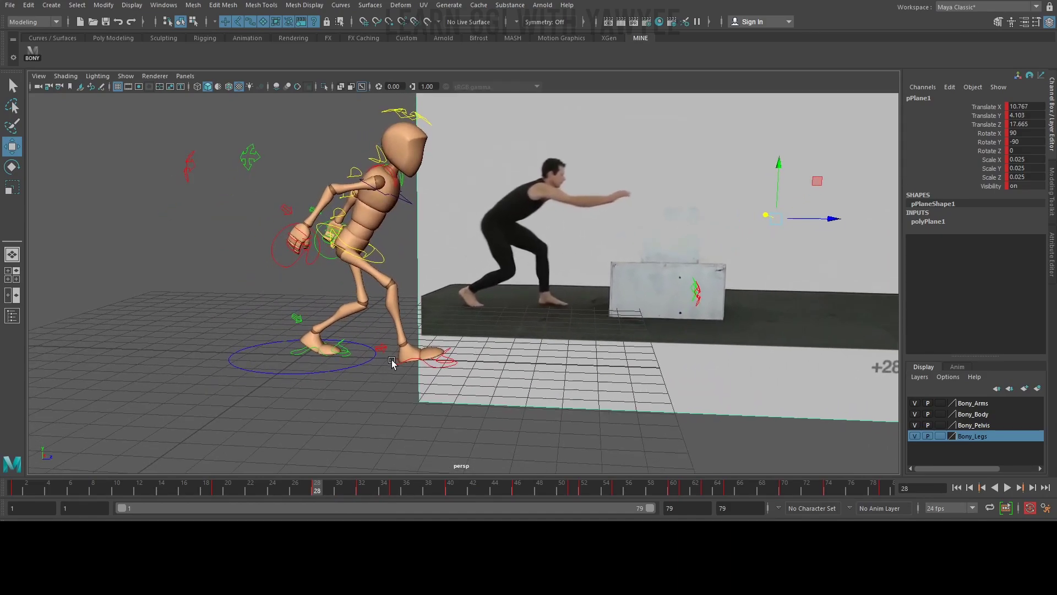
# Select the right foot IK control and raise its Heel Ball to 4.2, matching the reference foot in the side view
pyautogui.click(396, 359)
pyautogui.press('space')
pyautogui.moveTo(413, 325); pyautogui.dragTo(333, 306)
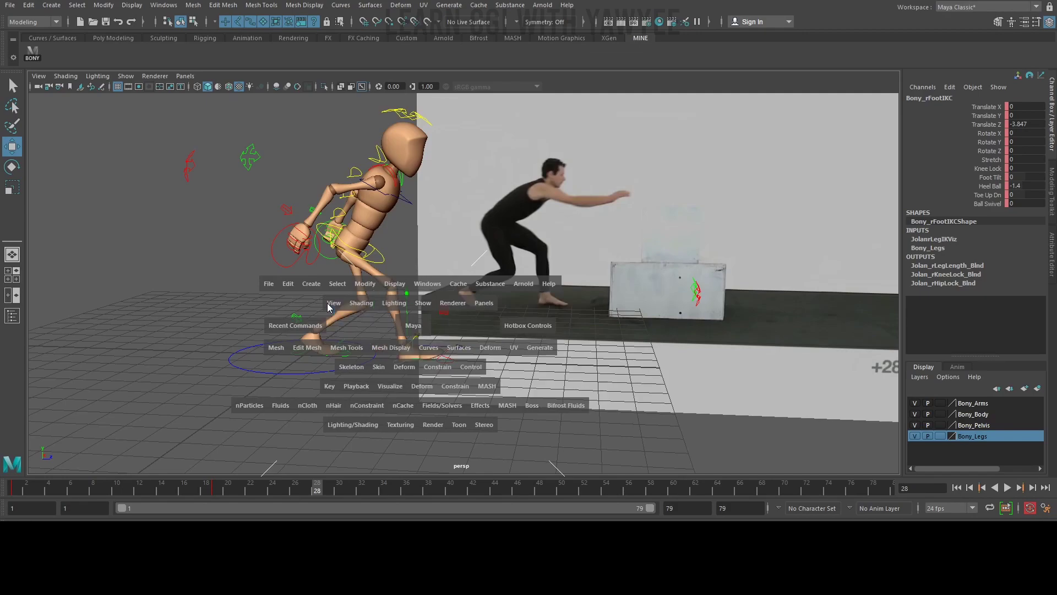
pyautogui.keyDown('alt'); pyautogui.moveTo(497, 295); pyautogui.dragTo(377, 271, button='middle'); pyautogui.keyUp('alt')
pyautogui.scroll(1, 447, 296)
pyautogui.keyDown('alt'); pyautogui.moveTo(704, 282); pyautogui.dragTo(720, 271, button='middle'); pyautogui.keyUp('alt')
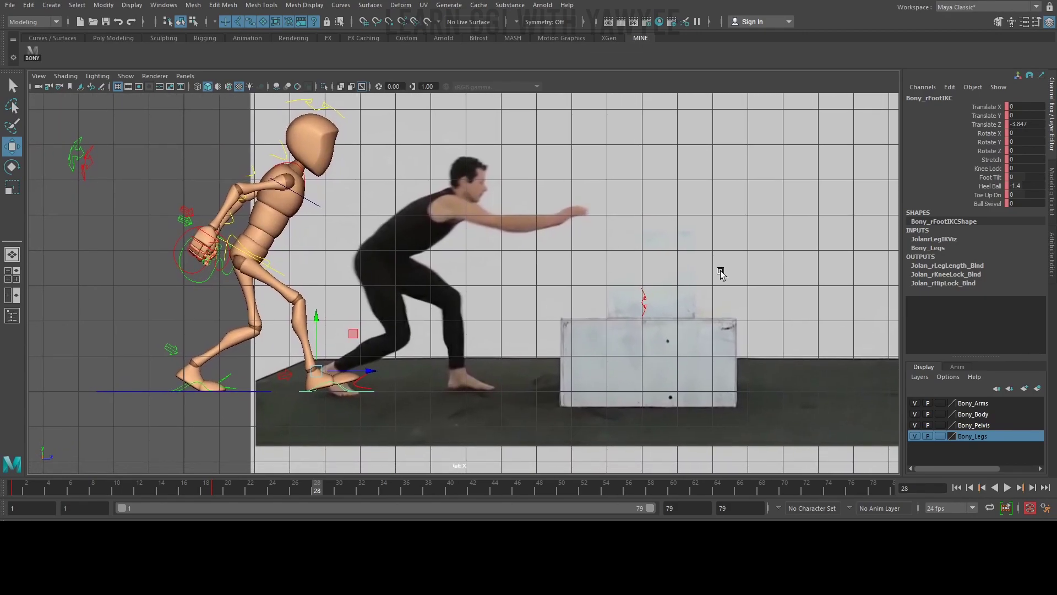
pyautogui.click(989, 186)
pyautogui.moveTo(577, 289); pyautogui.dragTo(606, 285, button='middle')
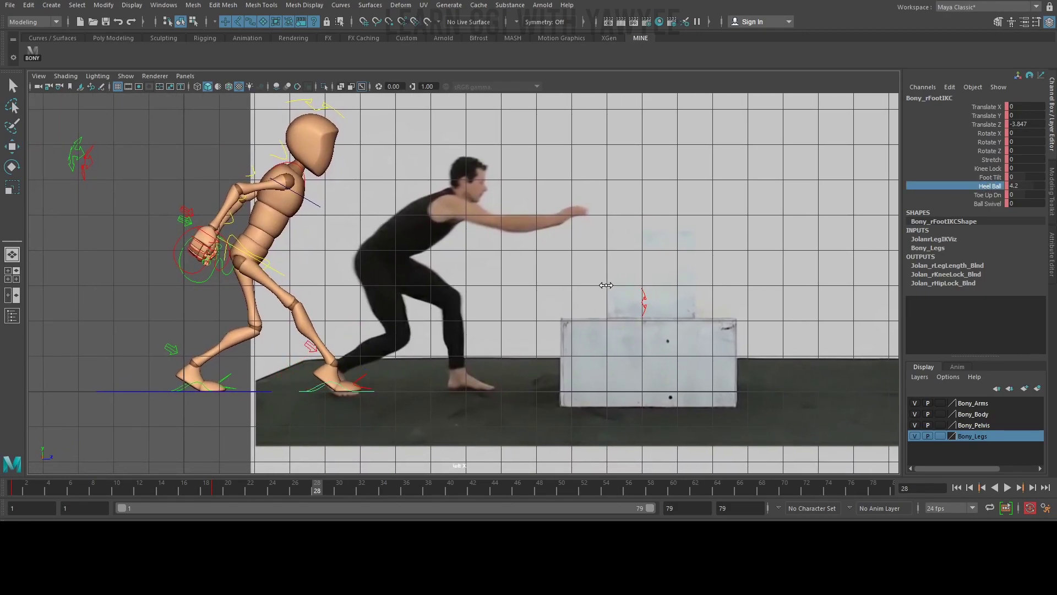
# Move the root control forward to 5.79 in Translate Z and rotate it to 35 in X over the reference's hips
pyautogui.click(276, 272)
pyautogui.press('w')
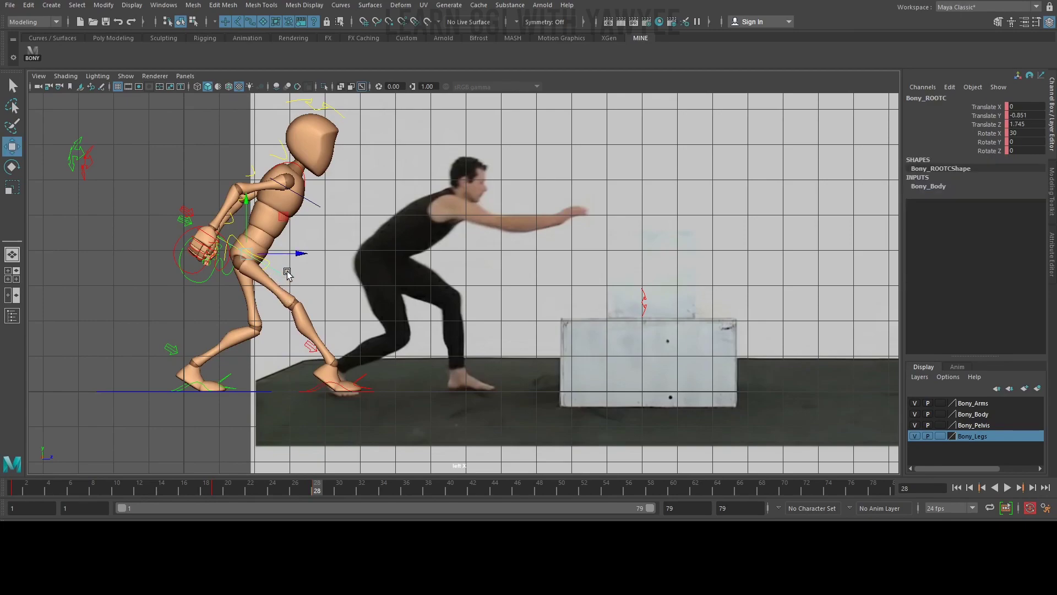
pyautogui.moveTo(295, 257); pyautogui.dragTo(437, 246)
pyautogui.press('e')
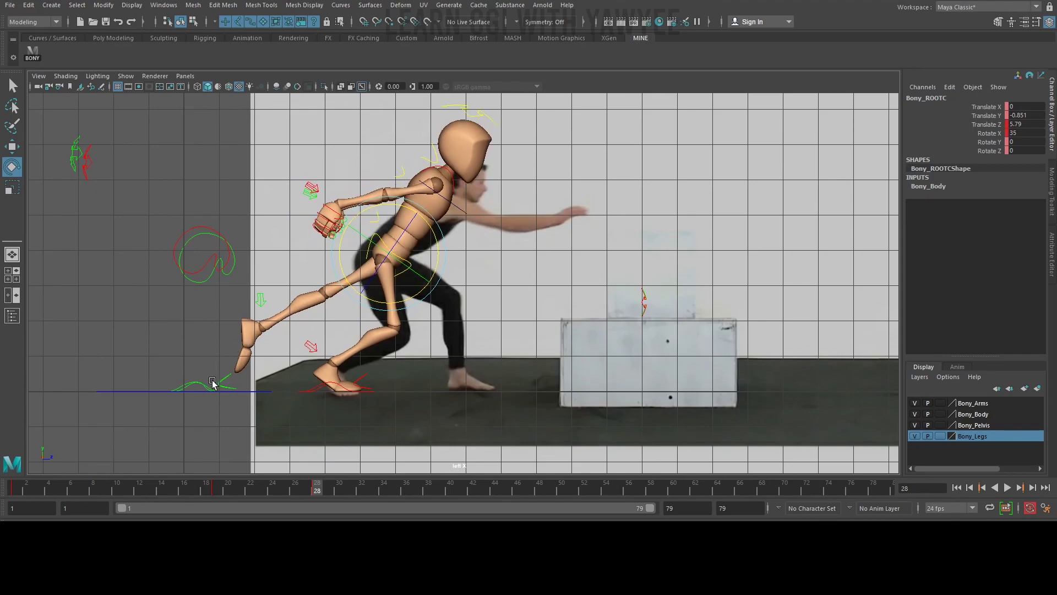
# Move the left foot IK control forward to about 7.73 in Translate Z and set its Heel Ball to 0
pyautogui.click(212, 384)
pyautogui.press('w')
pyautogui.moveTo(220, 384); pyautogui.dragTo(506, 381)
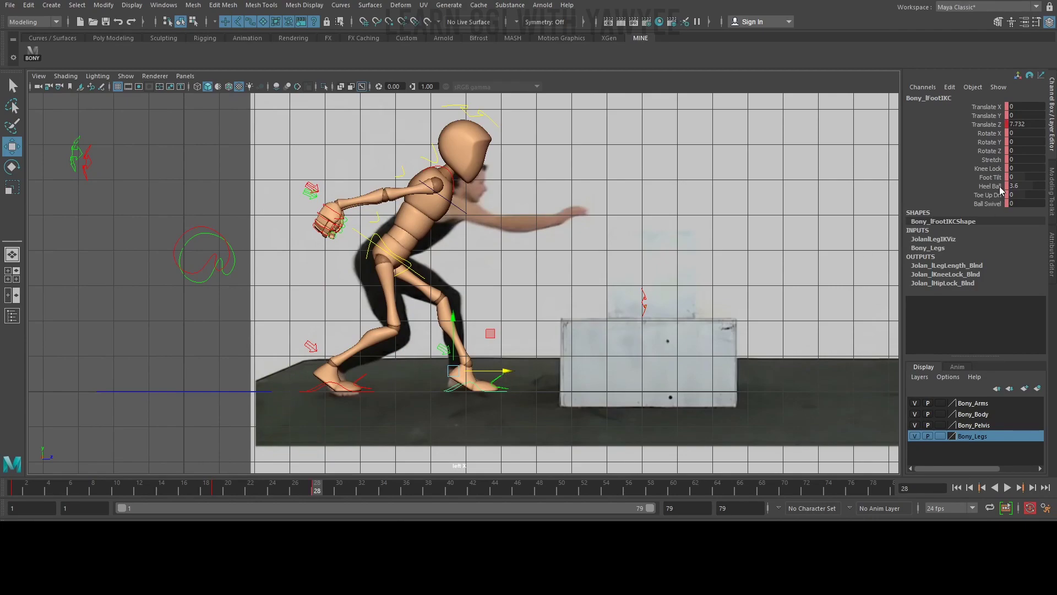
pyautogui.write('0')
pyautogui.press('Return')
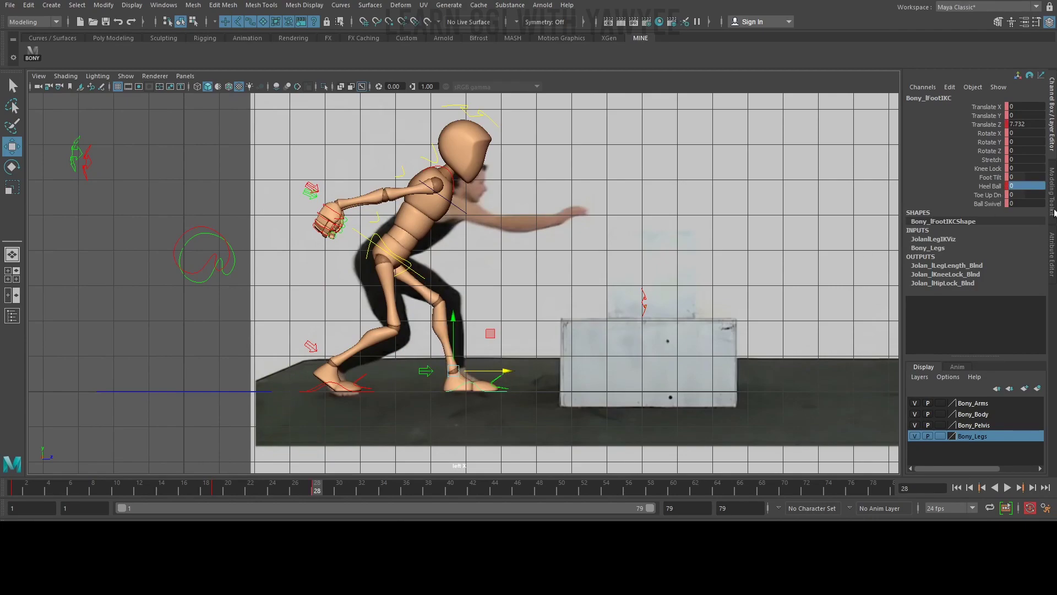
pyautogui.moveTo(484, 370); pyautogui.dragTo(489, 371)
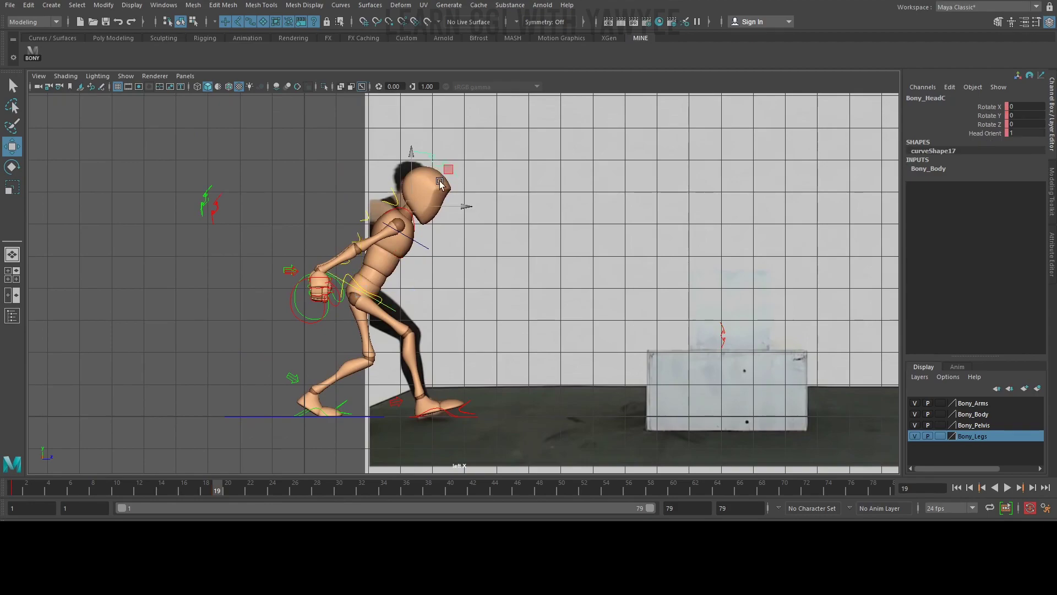
# Tilt the head control back at frame 19, and rotate and shift the right wrist IK control
pyautogui.press('e')
pyautogui.moveTo(441, 182); pyautogui.dragTo(406, 156)
pyautogui.click(295, 285)
pyautogui.press('w')
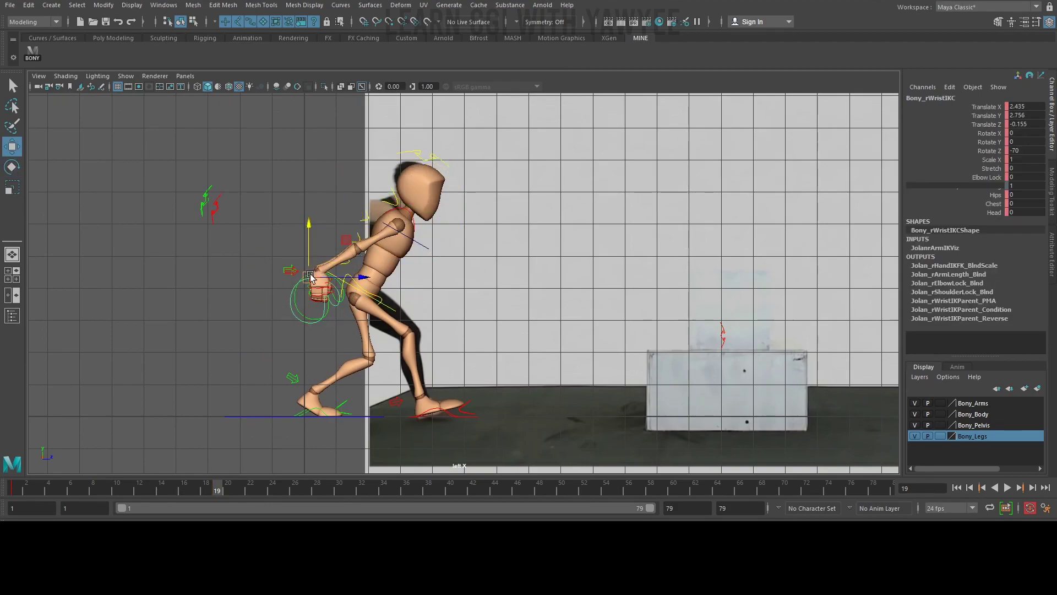
pyautogui.press('e')
pyautogui.moveTo(309, 278); pyautogui.dragTo(465, 289)
pyautogui.press('space')
pyautogui.press('w')
pyautogui.moveTo(502, 231); pyautogui.dragTo(484, 232)
# Move the left wrist IK control to -1.811 in Translate X and 0.825 in Translate Z, and rotate it to 25 in Y
pyautogui.keyDown('alt'); pyautogui.moveTo(330, 247); pyautogui.dragTo(639, 270); pyautogui.keyUp('alt')
pyautogui.click(393, 292)
pyautogui.keyDown('alt'); pyautogui.moveTo(393, 292); pyautogui.dragTo(380, 270); pyautogui.keyUp('alt')
pyautogui.moveTo(355, 243)
pyautogui.mouseDown()
pyautogui.moveTo(373, 243)
pyautogui.moveTo(358, 243)
pyautogui.mouseUp()
pyautogui.keyDown('alt'); pyautogui.moveTo(358, 246); pyautogui.dragTo(550, 308); pyautogui.keyUp('alt')
pyautogui.moveTo(598, 307); pyautogui.dragTo(570, 312)
pyautogui.press('e')
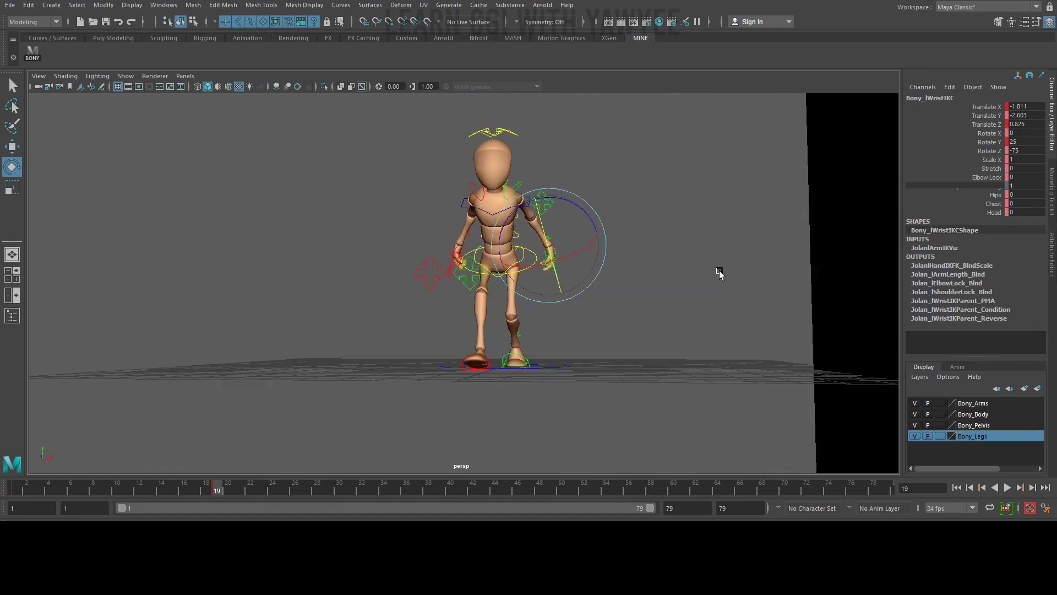
# Spread the left and right elbow IK controls outward at frame 19 and play the timeline to check the pose
pyautogui.press('q')
pyautogui.click(548, 216)
pyautogui.press('w')
pyautogui.click(449, 221)
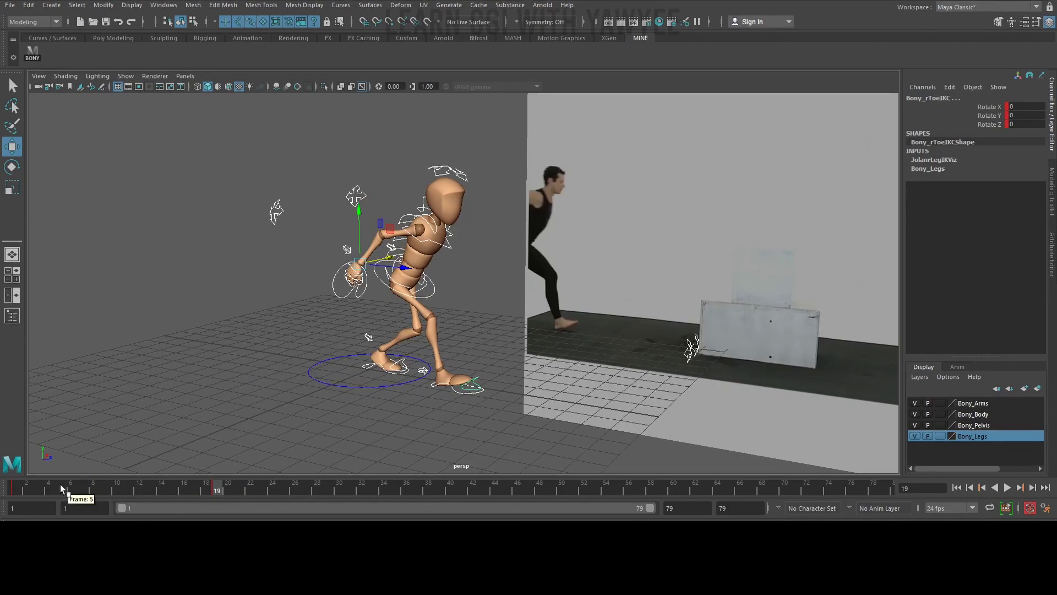
pyautogui.hotkey('alt', 'v')
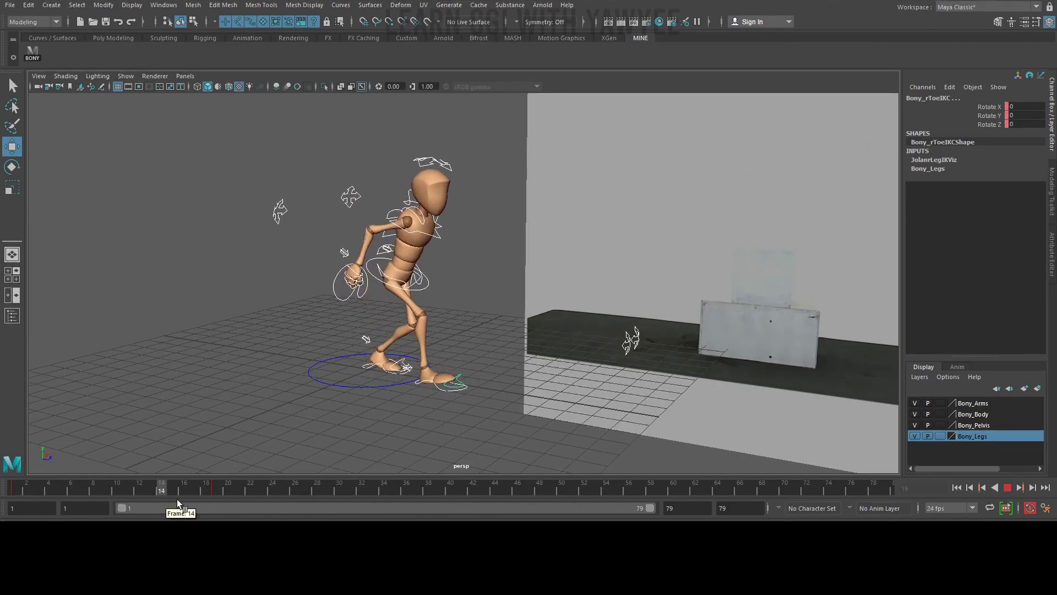
pyautogui.keyDown('alt'); pyautogui.moveTo(642, 296); pyautogui.dragTo(695, 292); pyautogui.keyUp('alt')
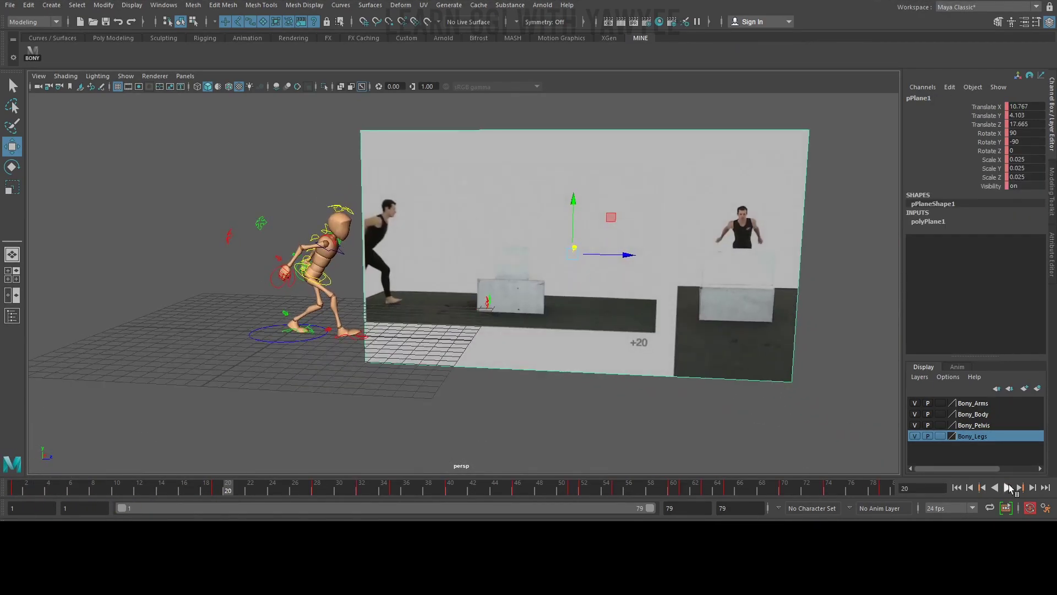
# At frame 28, select the right foot IK control and lift its heel with Heel Ball to match the reference
pyautogui.keyDown('alt'); pyautogui.moveTo(321, 370); pyautogui.dragTo(384, 372, button='middle'); pyautogui.keyUp('alt')
pyautogui.scroll(4, 385, 371)
pyautogui.click(391, 363)
pyautogui.press('space')
pyautogui.moveTo(411, 323); pyautogui.dragTo(363, 309)
pyautogui.keyDown('alt'); pyautogui.moveTo(448, 298); pyautogui.dragTo(464, 288, button='middle'); pyautogui.keyUp('alt')
pyautogui.click(986, 187)
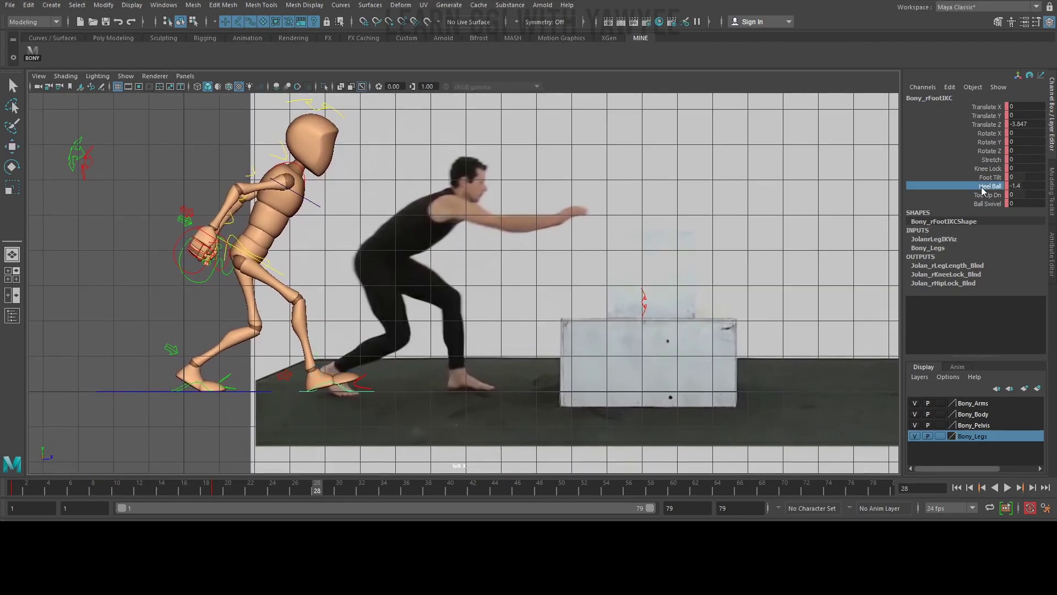
# Move the root to 5.79 in Translate Z with Rotate X 35, and the left foot IK control to 7.732 in Translate Z with Heel Ball 0
pyautogui.click(276, 272)
pyautogui.press('w')
pyautogui.moveTo(276, 272); pyautogui.dragTo(435, 266, button='middle')
pyautogui.moveTo(437, 247); pyautogui.dragTo(437, 251)
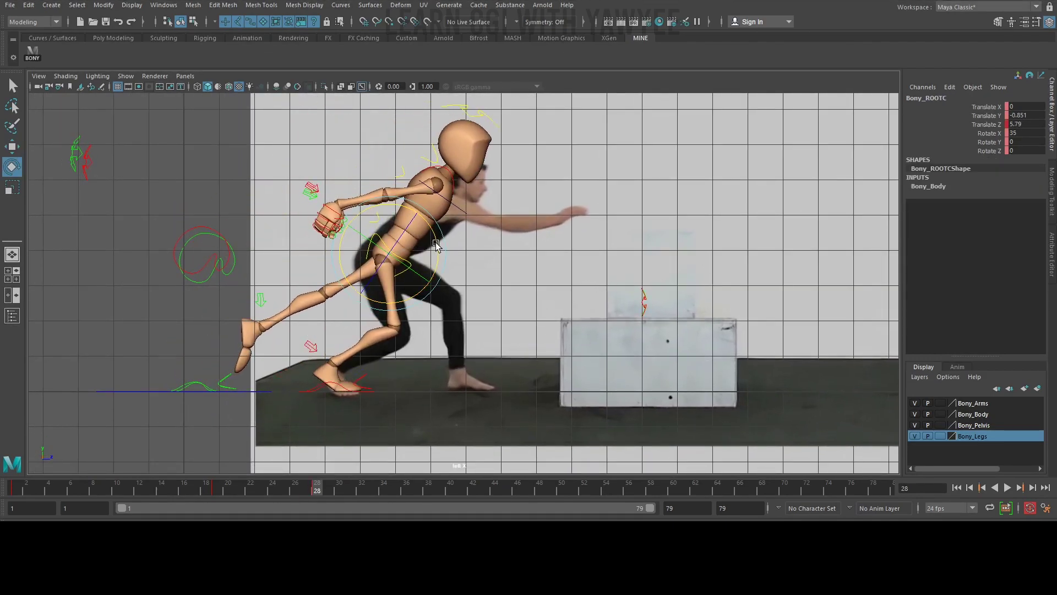
pyautogui.click(202, 382)
pyautogui.press('w')
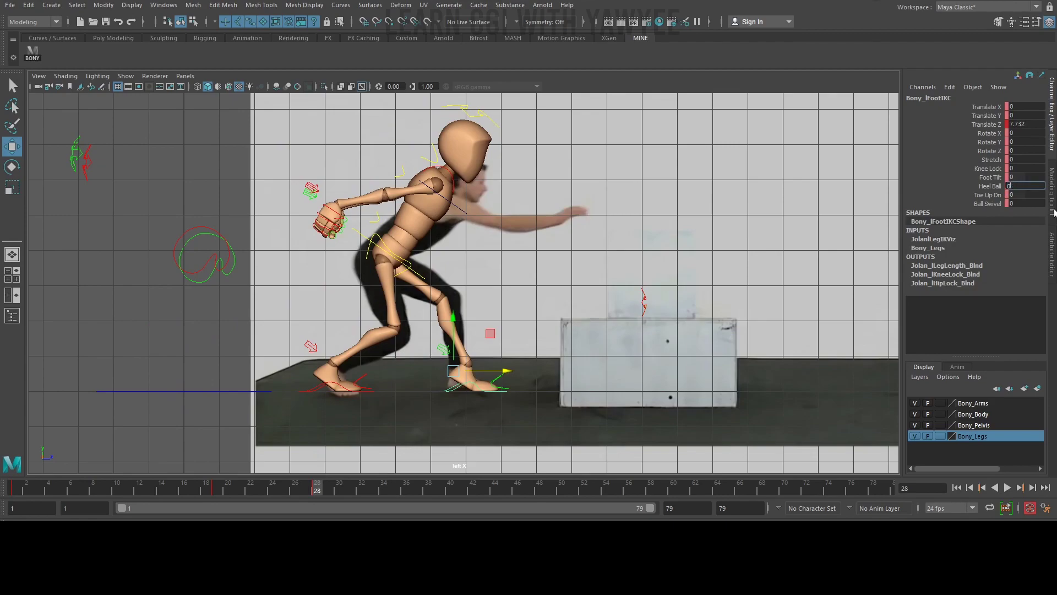
# Bend the spine controls forward to match the reference torso and rotate the neck control to -30 in X
pyautogui.keyDown('alt'); pyautogui.moveTo(365, 249); pyautogui.dragTo(507, 250, button='right'); pyautogui.keyUp('alt')
pyautogui.click(359, 216)
pyautogui.press('q')
pyautogui.press('space')
pyautogui.keyDown('alt'); pyautogui.moveTo(385, 217); pyautogui.dragTo(510, 200); pyautogui.keyUp('alt')
pyautogui.press('space')
pyautogui.moveTo(510, 197); pyautogui.dragTo(452, 180)
pyautogui.press('e')
pyautogui.moveTo(397, 208); pyautogui.dragTo(411, 222)
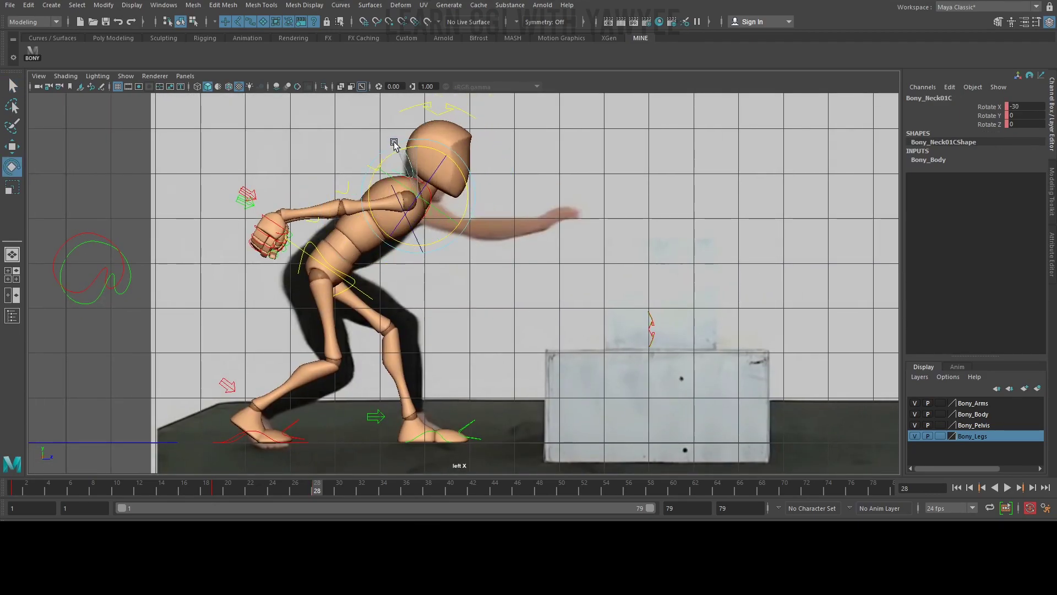
# Move both wrist IK controls forward toward the reference's outstretched arms, the left one to 9.763 in Translate Z, and rotate them
pyautogui.moveTo(71, 210); pyautogui.dragTo(124, 275)
pyautogui.press('w')
pyautogui.moveTo(152, 241); pyautogui.dragTo(340, 259)
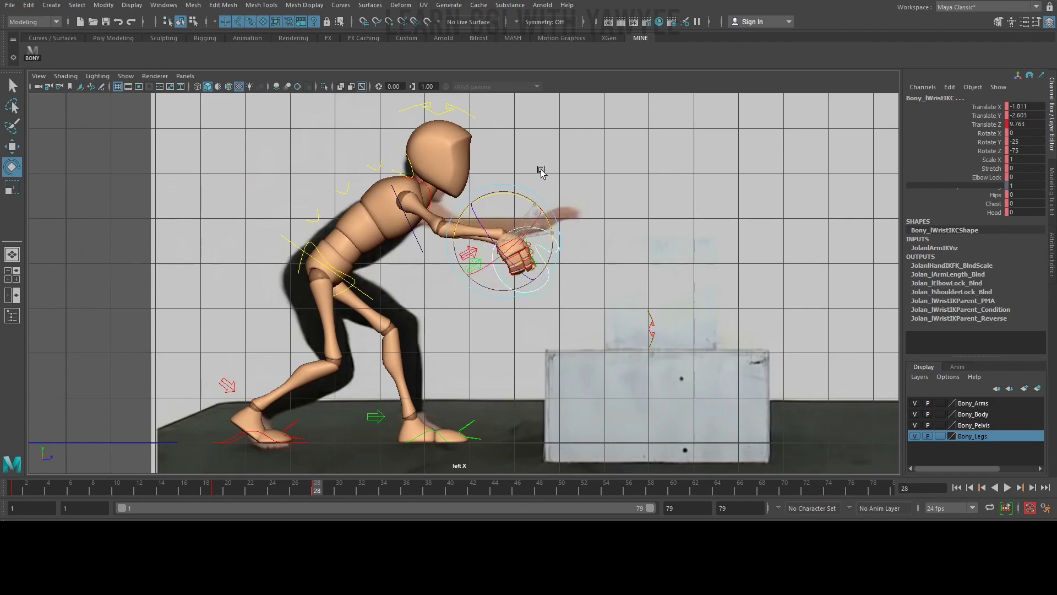
pyautogui.moveTo(541, 169); pyautogui.dragTo(538, 175)
# Turn both palms downward by rotating the right wrist IK control and setting the left one to 70 in X and -100 in Y
pyautogui.press('space')
pyautogui.moveTo(524, 209); pyautogui.dragTo(519, 138)
pyautogui.click(469, 299)
pyautogui.click(337, 194)
pyautogui.moveTo(361, 181); pyautogui.dragTo(364, 189)
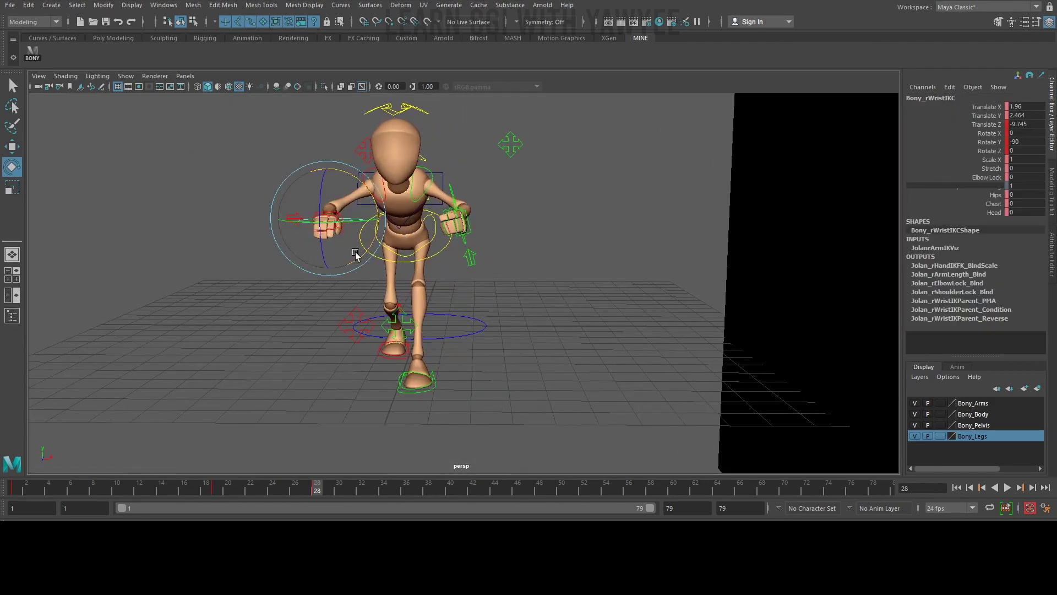
pyautogui.click(450, 223)
pyautogui.moveTo(532, 215); pyautogui.dragTo(526, 200)
# Align the wrist IK controls with the reference hands, the right one at about 2.29 in Translate Y and -9.87 in Translate Z
pyautogui.keyDown('alt'); pyautogui.moveTo(526, 200); pyautogui.dragTo(677, 218); pyautogui.keyUp('alt')
pyautogui.keyDown('alt'); pyautogui.moveTo(601, 225); pyautogui.dragTo(463, 231, button='middle'); pyautogui.keyUp('alt')
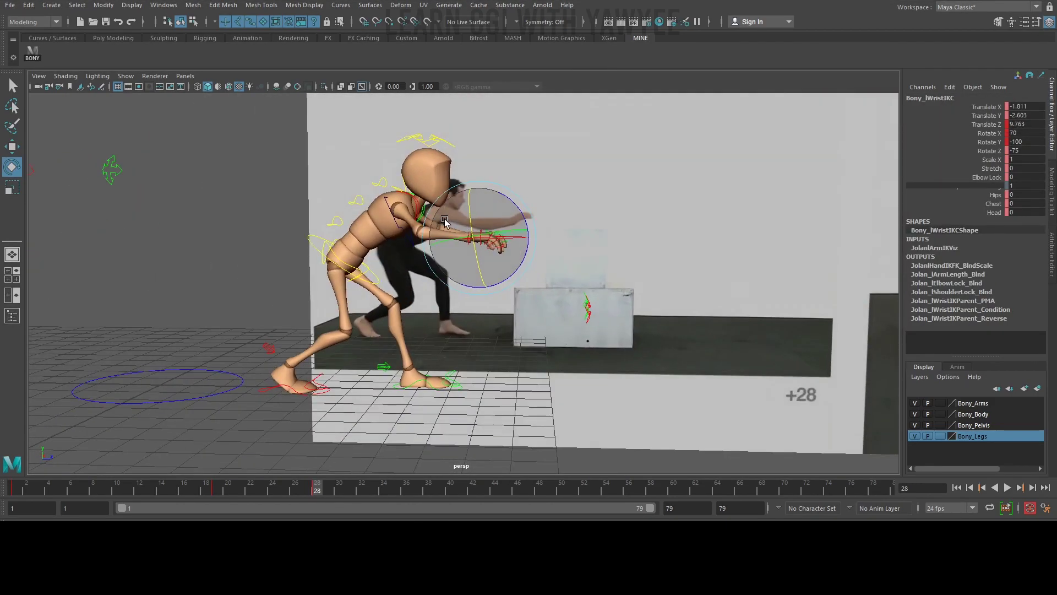
pyautogui.keyDown('alt'); pyautogui.moveTo(462, 231); pyautogui.dragTo(457, 215); pyautogui.keyUp('alt')
pyautogui.press('space')
pyautogui.moveTo(448, 215); pyautogui.dragTo(380, 204)
pyautogui.scroll(1, 614, 258)
pyautogui.keyDown('alt'); pyautogui.moveTo(614, 258); pyautogui.dragTo(550, 279, button='middle'); pyautogui.keyUp('alt')
pyautogui.press('w')
pyautogui.moveTo(455, 243); pyautogui.dragTo(468, 219)
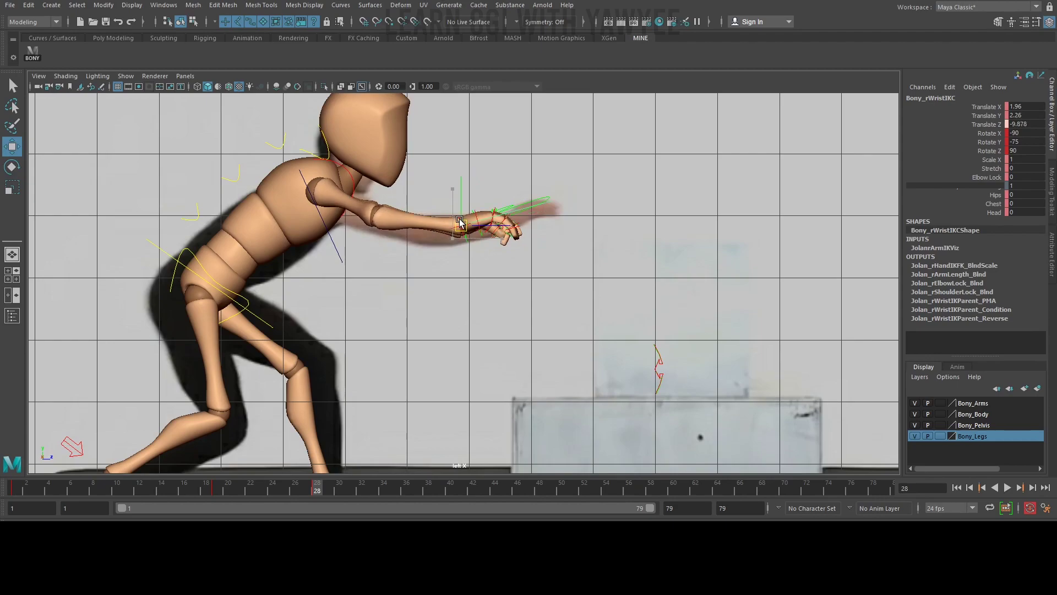
# Open the right hand by rotating its finger joint controls, with the fingertip joints at -25 in Z
pyautogui.press('space')
pyautogui.moveTo(526, 220); pyautogui.dragTo(527, 184)
pyautogui.keyDown('alt'); pyautogui.moveTo(655, 243); pyautogui.dragTo(551, 321); pyautogui.keyUp('alt')
pyautogui.keyDown('alt'); pyautogui.moveTo(551, 320); pyautogui.dragTo(634, 364, button='middle'); pyautogui.keyUp('alt')
pyautogui.scroll(3, 634, 364)
pyautogui.press('q')
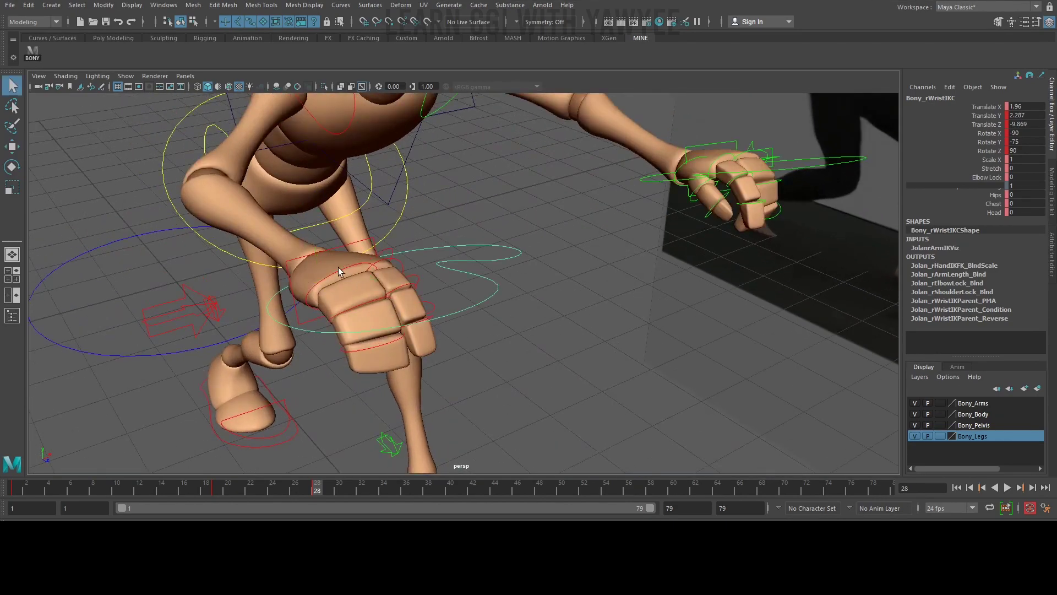
pyautogui.click(338, 268)
pyautogui.moveTo(364, 352)
pyautogui.keyDown('alt'); pyautogui.mouseDown()
pyautogui.moveTo(390, 299)
pyautogui.moveTo(567, 246)
pyautogui.moveTo(286, 300)
pyautogui.moveTo(399, 335)
pyautogui.moveTo(369, 358)
pyautogui.mouseUp(); pyautogui.keyUp('alt')
pyautogui.click(399, 335)
pyautogui.keyDown('shift'); pyautogui.click(366, 369); pyautogui.keyUp('shift')
pyautogui.keyDown('shift'); pyautogui.click(361, 396); pyautogui.keyUp('shift')
pyautogui.press('e')
pyautogui.keyDown('alt'); pyautogui.moveTo(362, 396); pyautogui.dragTo(727, 286); pyautogui.keyUp('alt')
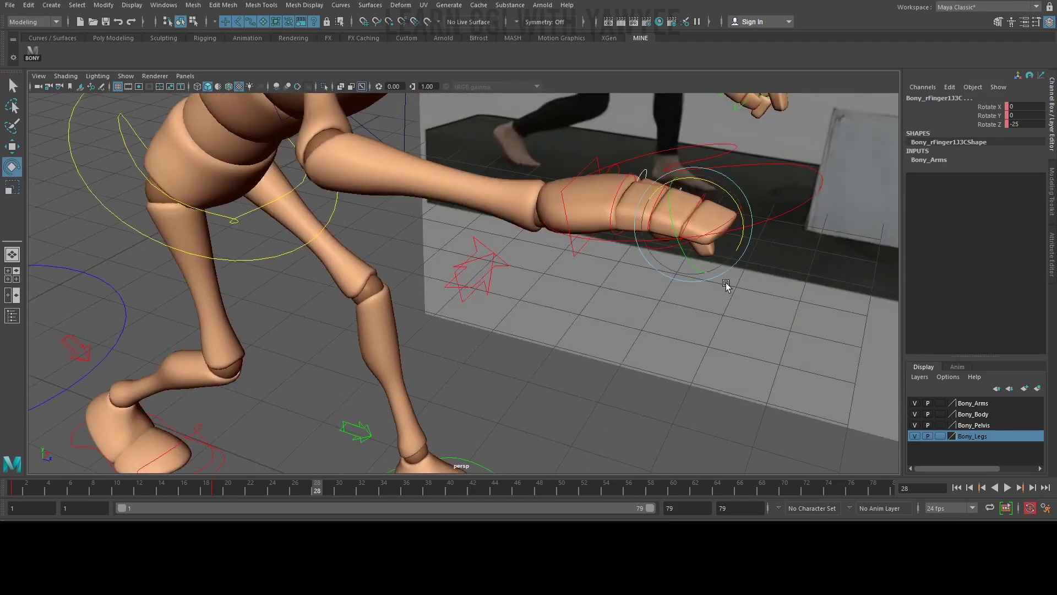
# Select the base joint control of the right thumb
pyautogui.keyDown('alt'); pyautogui.moveTo(727, 286); pyautogui.dragTo(561, 345, button='middle'); pyautogui.keyUp('alt')
pyautogui.moveTo(559, 239); pyautogui.dragTo(332, 215)
pyautogui.press('q')
pyautogui.click(332, 214)
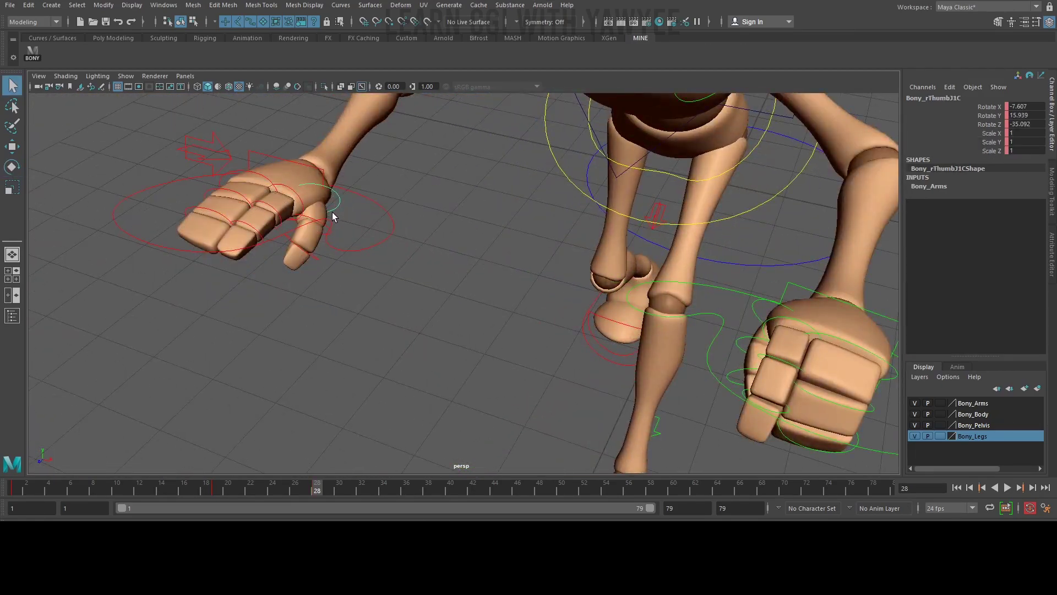
# Open the left hand by rotating its finger joint controls until the fingers are extended
pyautogui.keyDown('alt'); pyautogui.moveTo(297, 175); pyautogui.dragTo(613, 198); pyautogui.keyUp('alt')
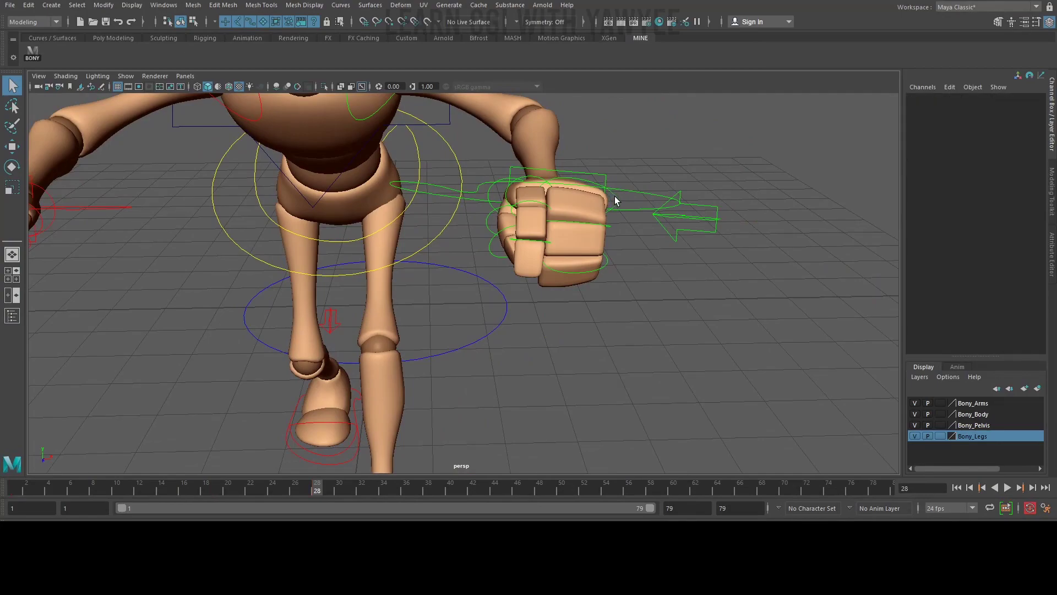
pyautogui.press('q')
pyautogui.click(606, 263)
pyautogui.keyDown('shift'); pyautogui.click(607, 259); pyautogui.keyUp('shift')
pyautogui.press('e')
pyautogui.keyDown('alt'); pyautogui.moveTo(607, 258); pyautogui.dragTo(571, 249); pyautogui.keyUp('alt')
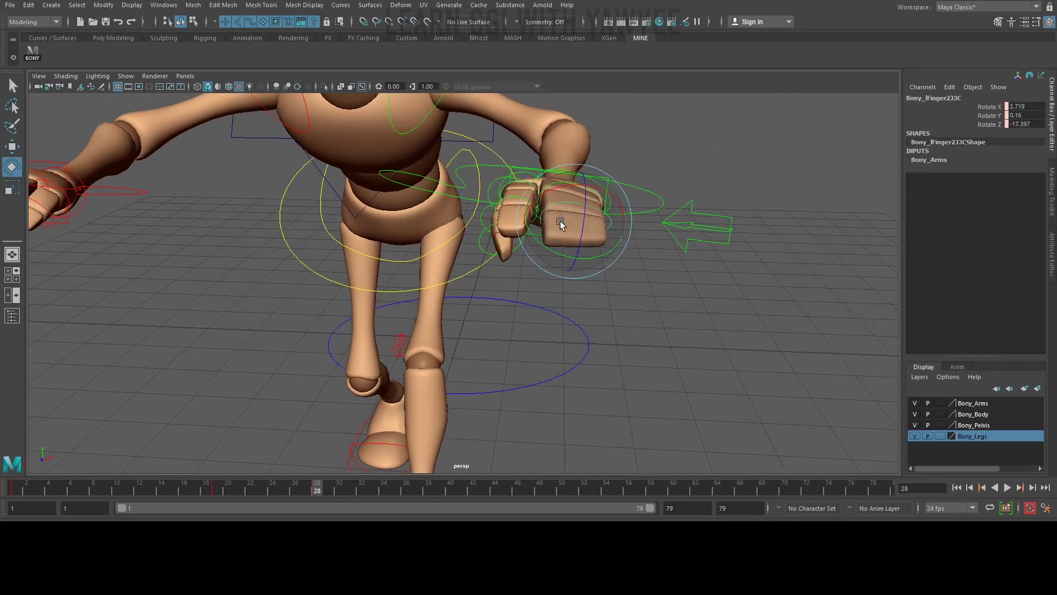
# Rotate the left wrist IK control to about 93 in X, -109 in Y and -99 in Z to level the hand
pyautogui.click(650, 175)
pyautogui.click(594, 193)
pyautogui.keyDown('alt'); pyautogui.moveTo(583, 217); pyautogui.dragTo(567, 275); pyautogui.keyUp('alt')
pyautogui.click(584, 288)
pyautogui.keyDown('alt'); pyautogui.moveTo(567, 276); pyautogui.dragTo(705, 198); pyautogui.keyUp('alt')
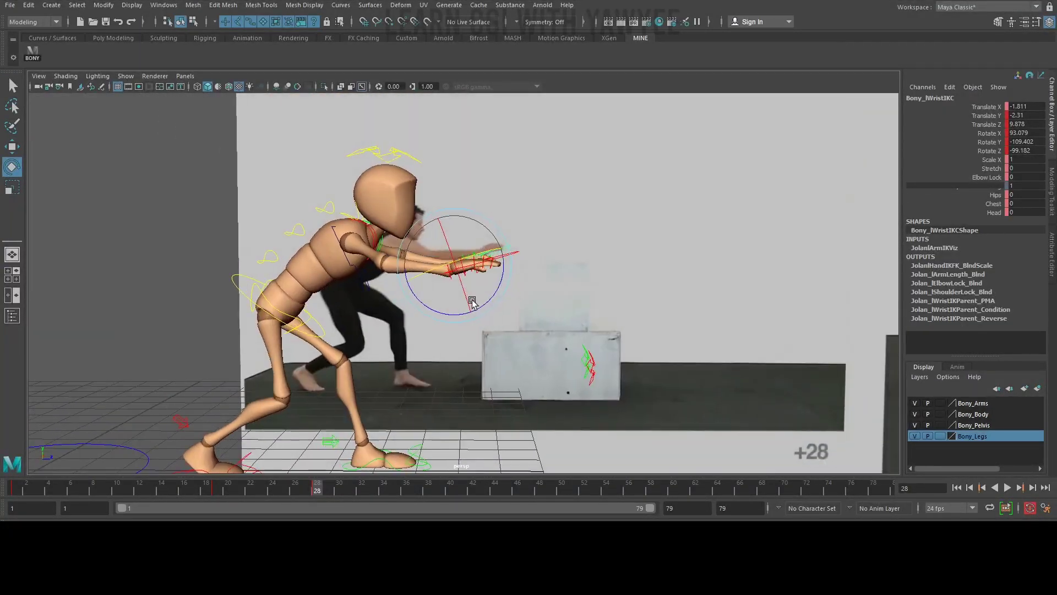
# Move the elbow IK controls down below the arms and extend both wrists, the left to 10.15 and the right to -10.141 in Translate Z
pyautogui.keyDown('alt'); pyautogui.moveTo(472, 302); pyautogui.dragTo(418, 303); pyautogui.keyUp('alt')
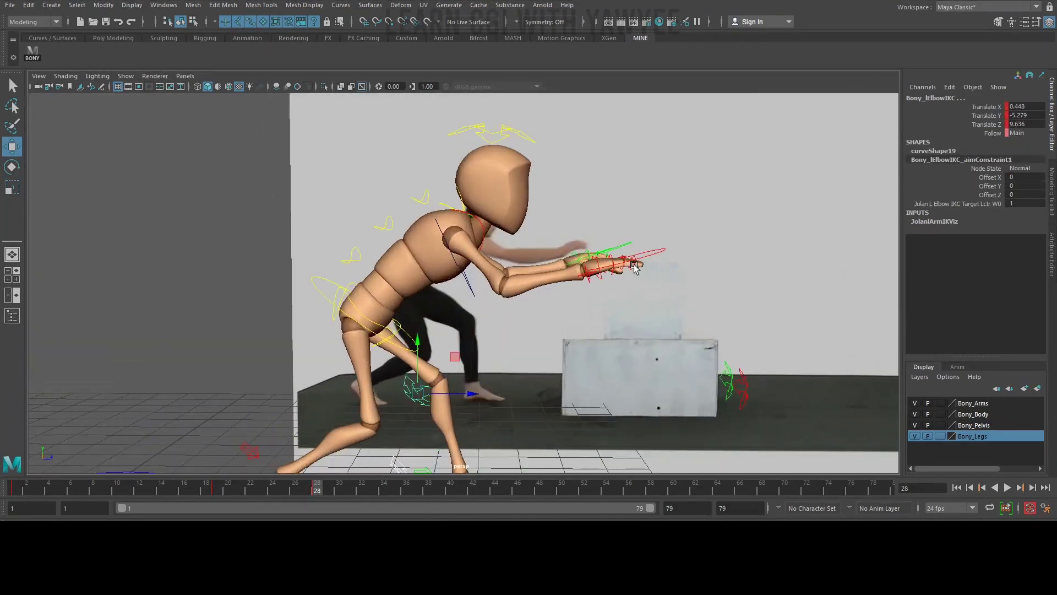
pyautogui.press('super+space')
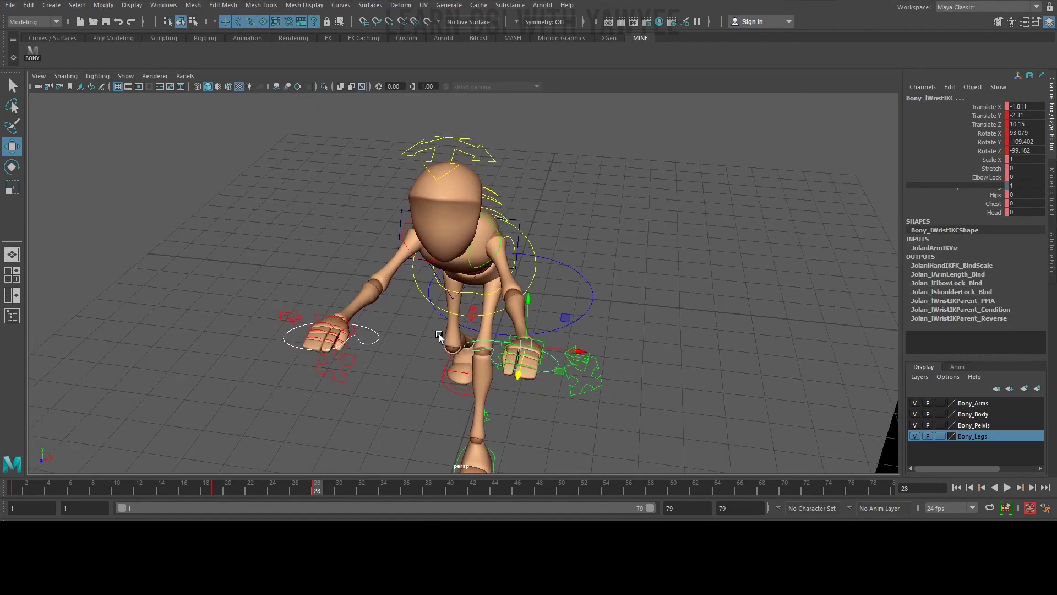
pyautogui.keyDown('alt'); pyautogui.moveTo(595, 352); pyautogui.dragTo(615, 383); pyautogui.keyUp('alt')
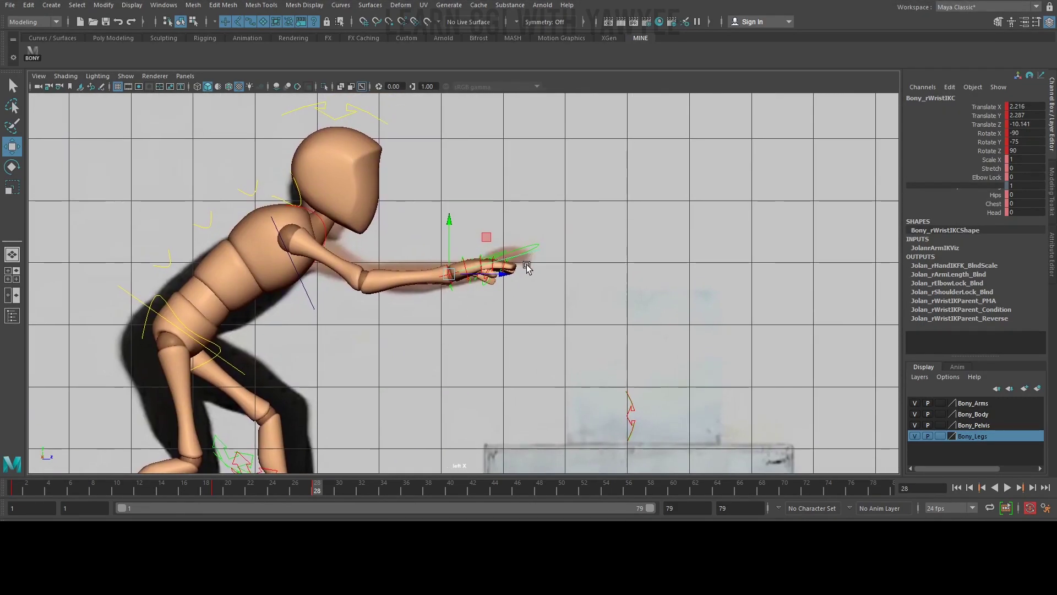
# Create a polygon cube and place it over the reference's upper box at 2.889 in Translate Y and 13.278 in Translate Z
pyautogui.press('4')
pyautogui.press('space')
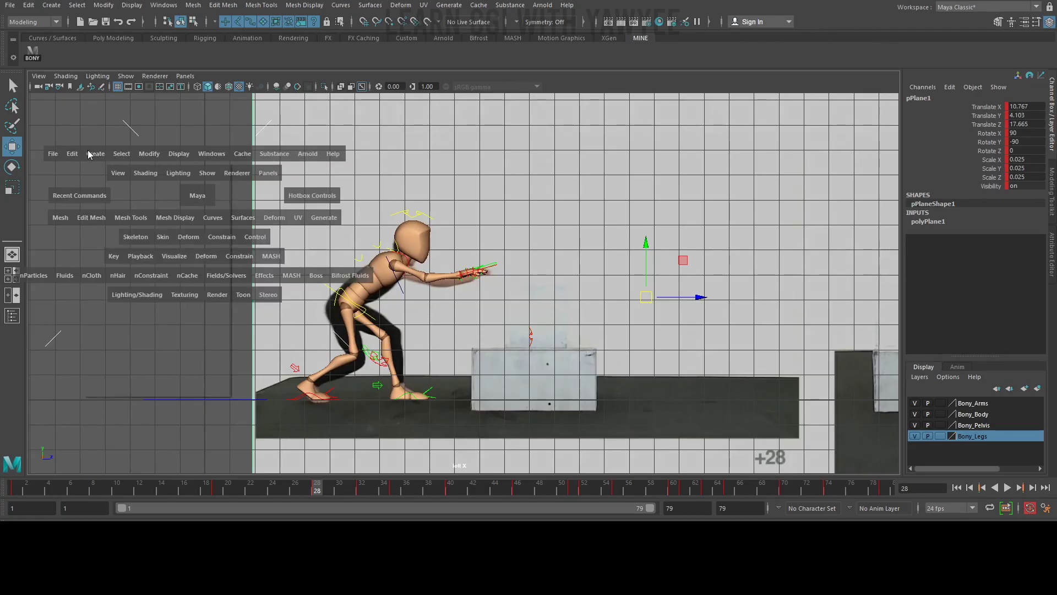
pyautogui.click(89, 154)
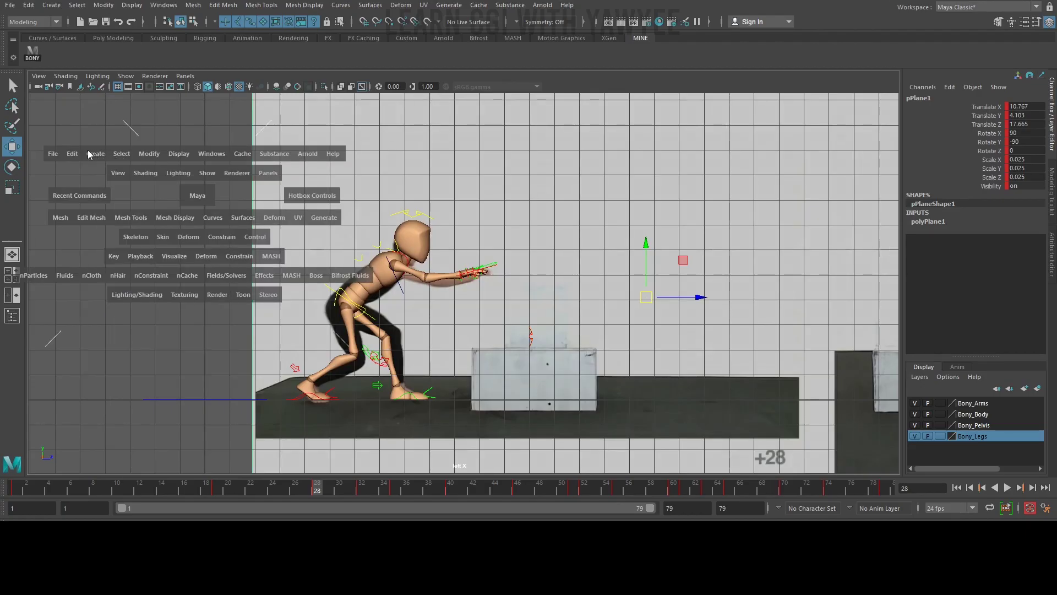
pyautogui.moveTo(144, 198)
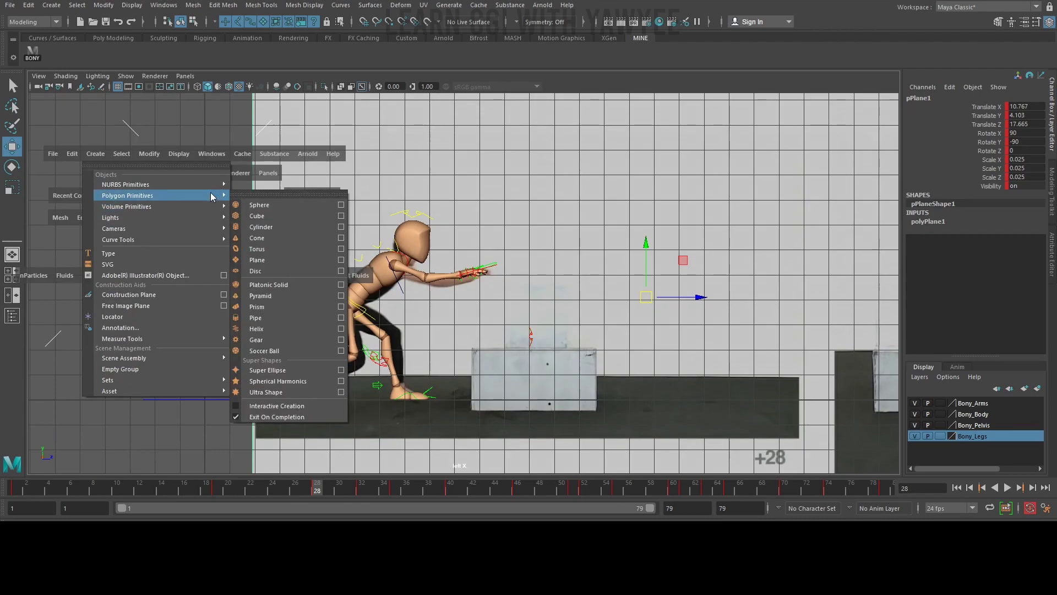
pyautogui.click(278, 216)
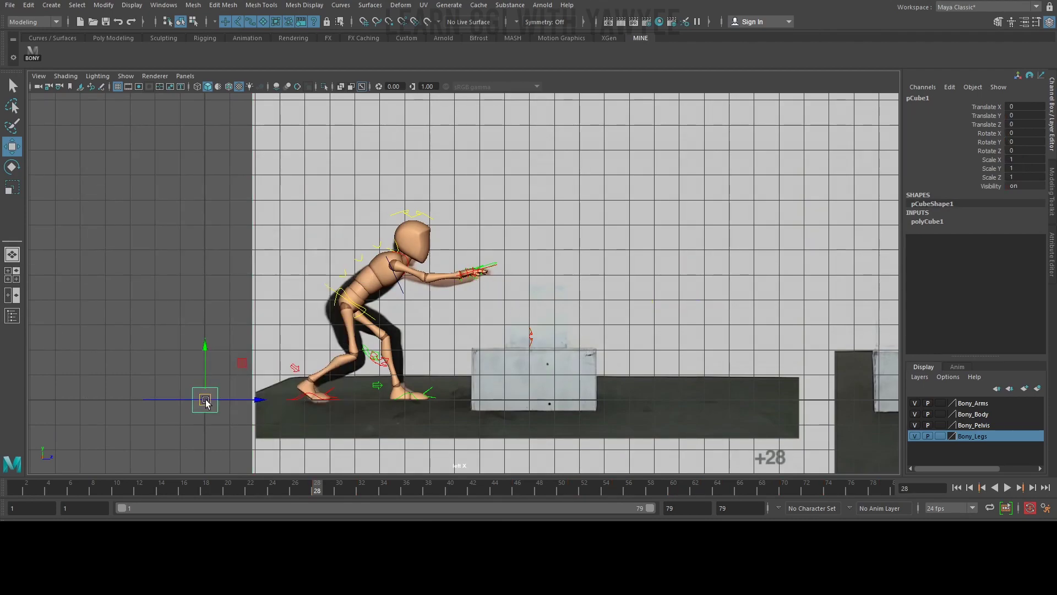
pyautogui.scroll(8, 537, 328)
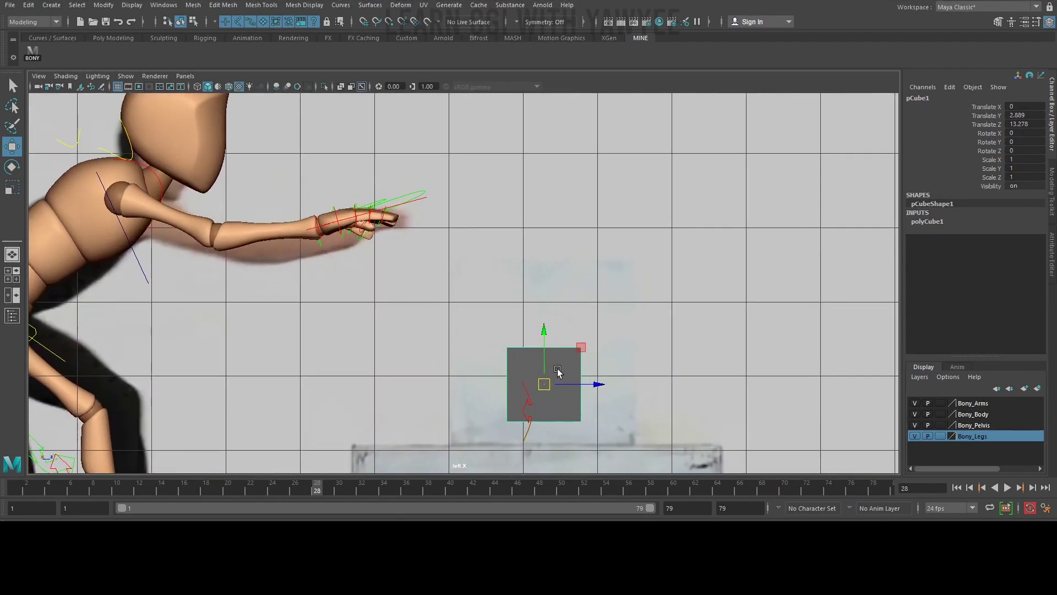
# Move the cube's vertices outward so its side outline matches the upper box in the video reference
pyautogui.moveTo(557, 263); pyautogui.dragTo(489, 265, button='right')
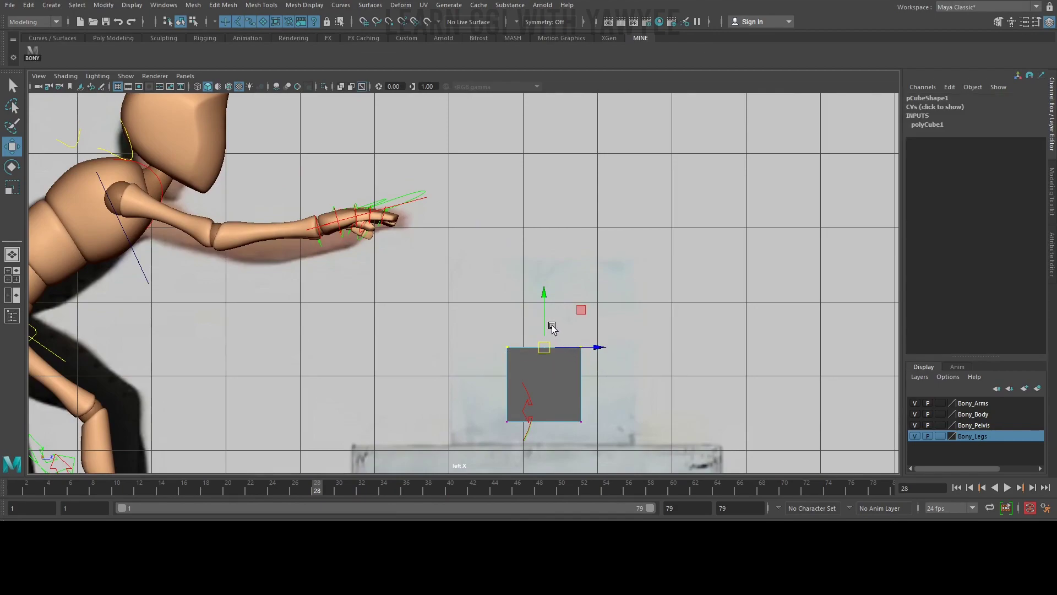
pyautogui.moveTo(553, 328); pyautogui.dragTo(569, 250)
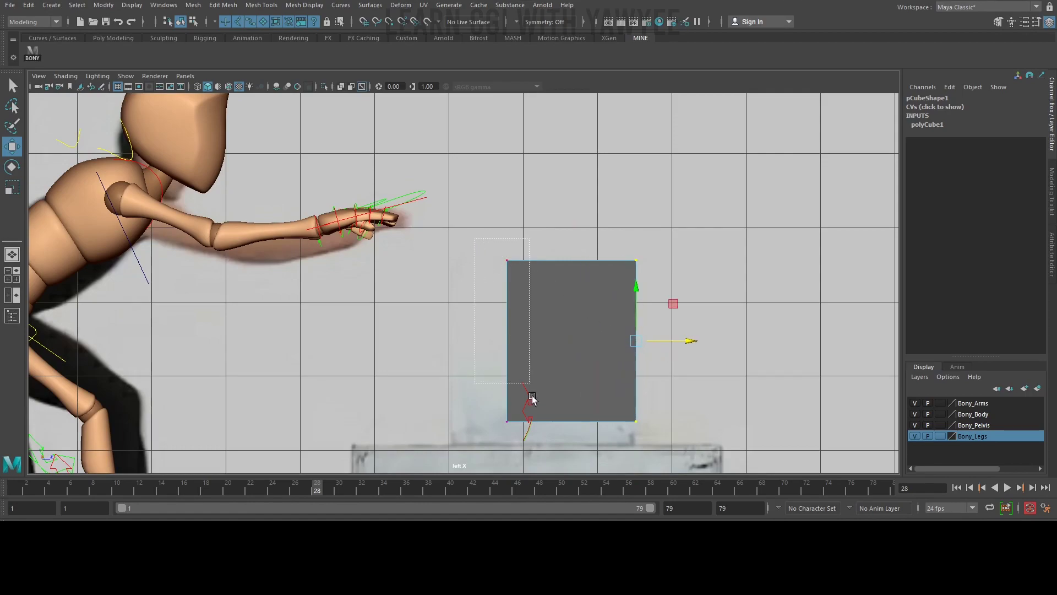
pyautogui.moveTo(532, 396); pyautogui.dragTo(532, 398)
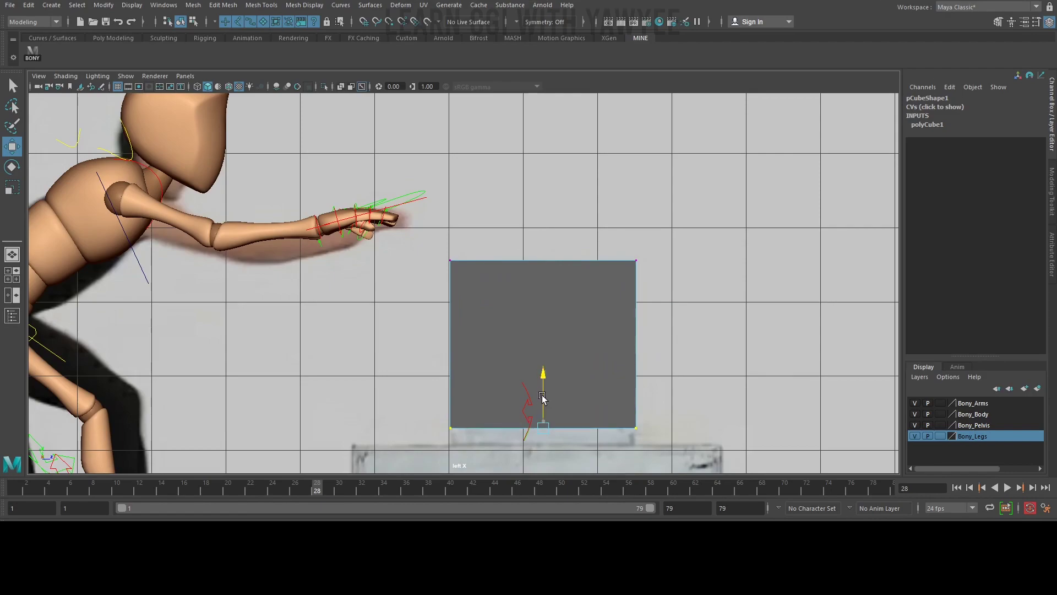
# Widen the upper box cube across the character to a Scale X of about 4.012
pyautogui.keyDown('alt'); pyautogui.moveTo(668, 389); pyautogui.dragTo(561, 368, button='right'); pyautogui.keyUp('alt')
pyautogui.press('space')
pyautogui.moveTo(541, 322); pyautogui.dragTo(552, 279)
pyautogui.keyDown('alt'); pyautogui.moveTo(556, 292); pyautogui.dragTo(356, 329); pyautogui.keyUp('alt')
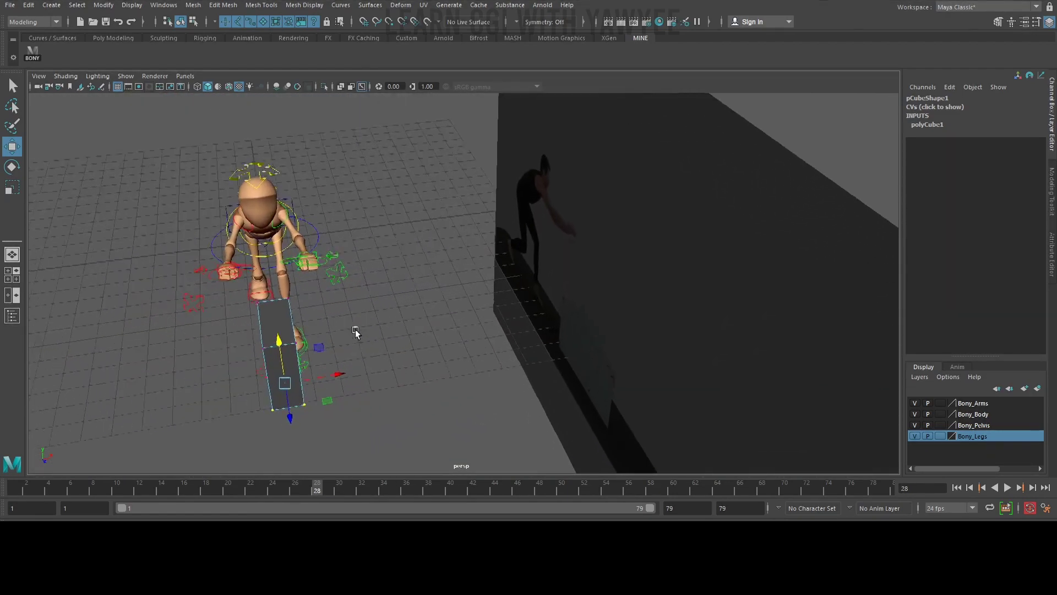
pyautogui.rightClick(261, 263)
pyautogui.click(293, 288)
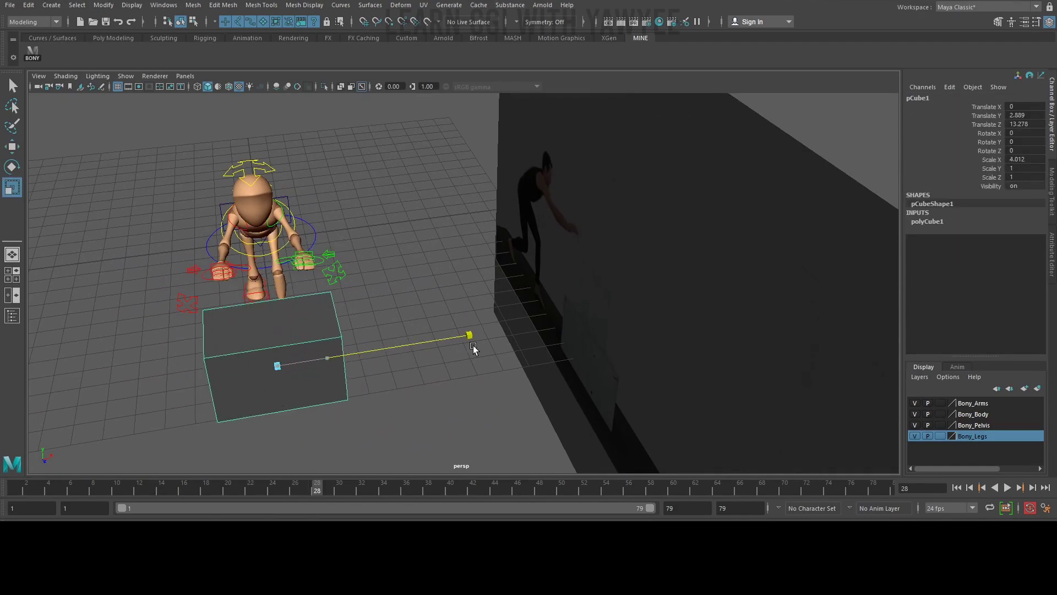
# Duplicate the cube as the lower box at 0.384 in Translate Y, scaled to 6.655 in X and 2.056 in Z
pyautogui.keyDown('alt'); pyautogui.moveTo(356, 358); pyautogui.dragTo(448, 345); pyautogui.keyUp('alt')
pyautogui.press('space')
pyautogui.click(391, 329)
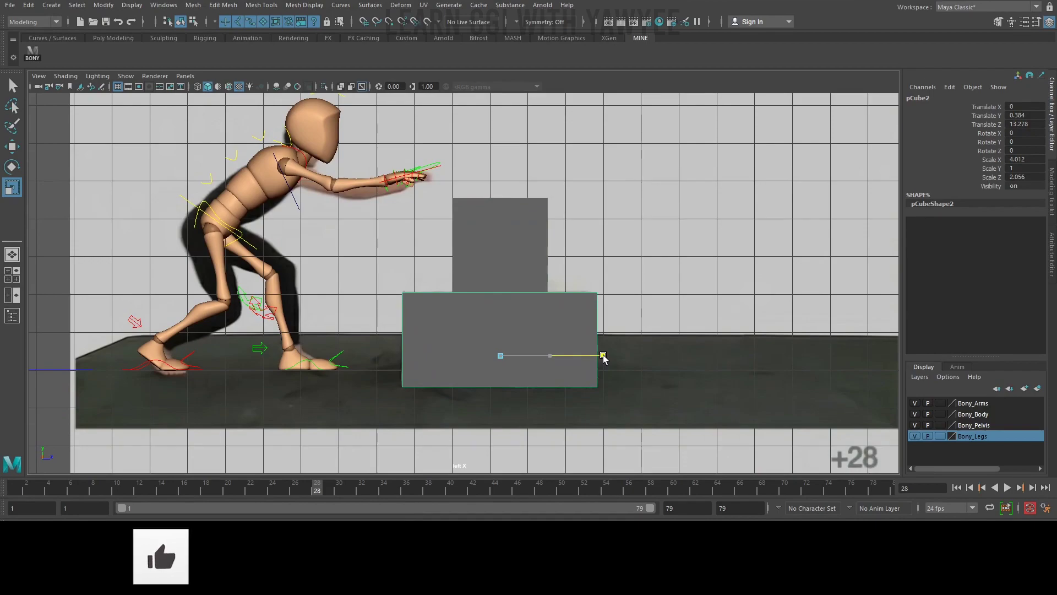
pyautogui.press('space')
pyautogui.click(594, 348)
pyautogui.keyDown('alt'); pyautogui.moveTo(578, 347); pyautogui.dragTo(526, 331); pyautogui.keyUp('alt')
pyautogui.moveTo(432, 411); pyautogui.dragTo(461, 409)
pyautogui.keyDown('alt'); pyautogui.moveTo(454, 406); pyautogui.dragTo(352, 374, button='right'); pyautogui.keyUp('alt')
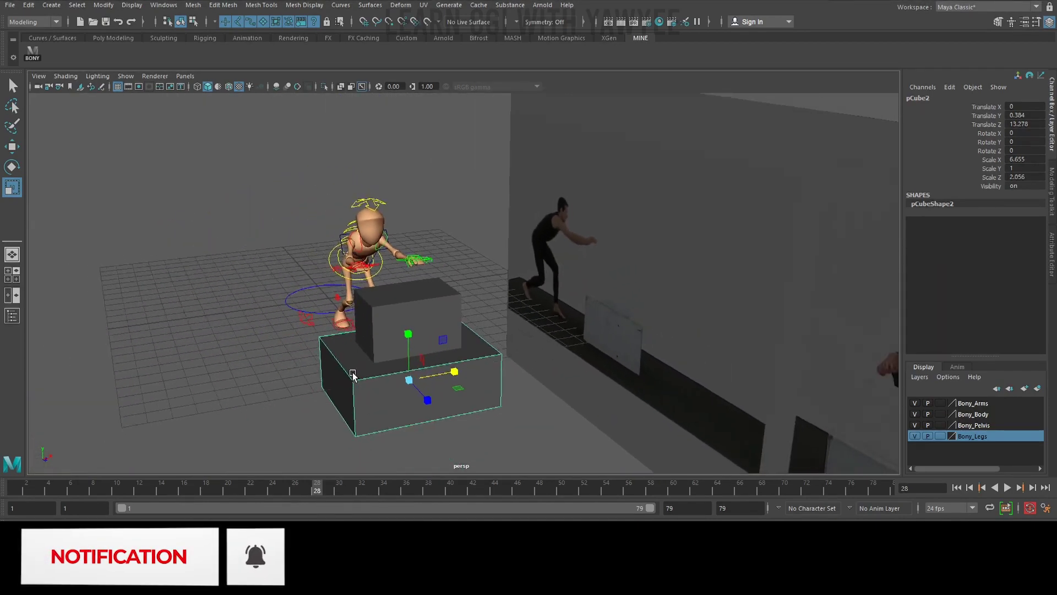
pyautogui.keyDown('alt'); pyautogui.moveTo(353, 374); pyautogui.dragTo(441, 330); pyautogui.keyUp('alt')
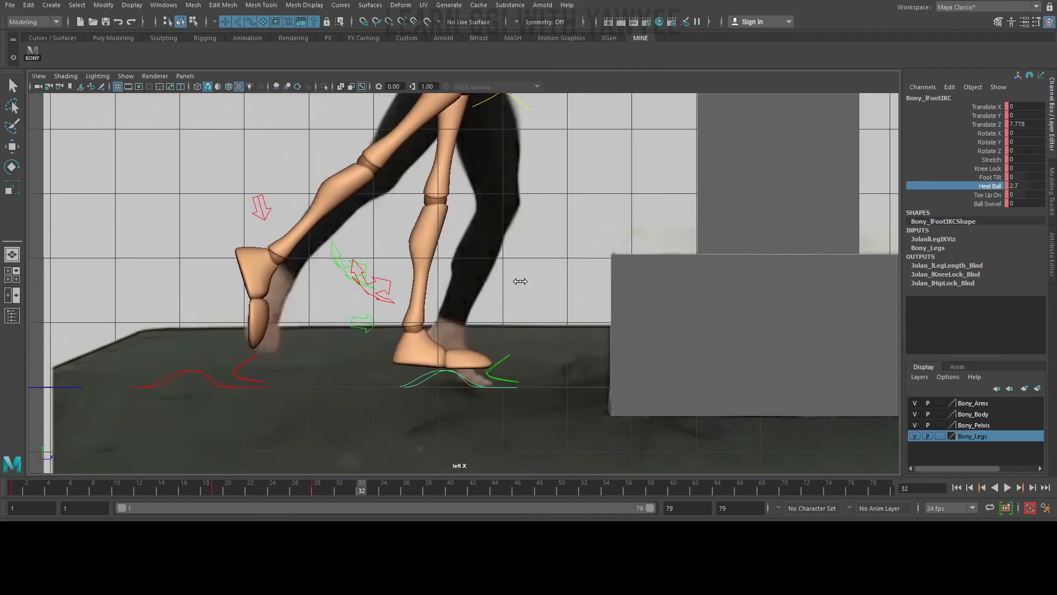
# Rotate the left toe control at frame 32 to match the planted foot in the reference
pyautogui.click(512, 357)
pyautogui.press('e')
pyautogui.moveTo(530, 344); pyautogui.dragTo(542, 358)
# Lift and rotate the right foot IK control at frame 32 and reduce its Heel Ball to 0
pyautogui.click(203, 369)
pyautogui.press('w')
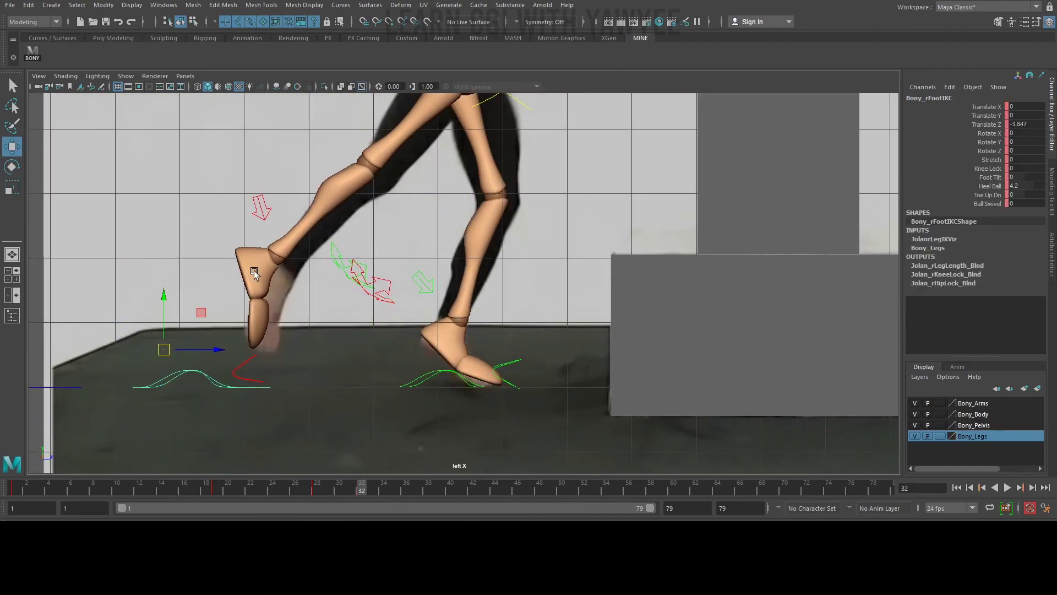
pyautogui.moveTo(255, 272); pyautogui.dragTo(345, 184, button='middle')
pyautogui.press('e')
pyautogui.moveTo(279, 215); pyautogui.dragTo(302, 253)
pyautogui.click(989, 185)
pyautogui.moveTo(441, 231)
pyautogui.mouseDown(button='middle')
pyautogui.moveTo(401, 231)
pyautogui.moveTo(440, 231)
pyautogui.mouseUp(button='middle')
# Place the right foot IK control at -1.552 in Y and -5.655 in Z, rotate it to 90 in X and adjust Toe Up Dn
pyautogui.press('w')
pyautogui.keyDown('alt'); pyautogui.moveTo(308, 275); pyautogui.dragTo(348, 282, button='middle'); pyautogui.keyUp('alt')
pyautogui.moveTo(252, 309); pyautogui.dragTo(283, 302, button='middle')
pyautogui.press('e')
pyautogui.moveTo(366, 266); pyautogui.dragTo(354, 293)
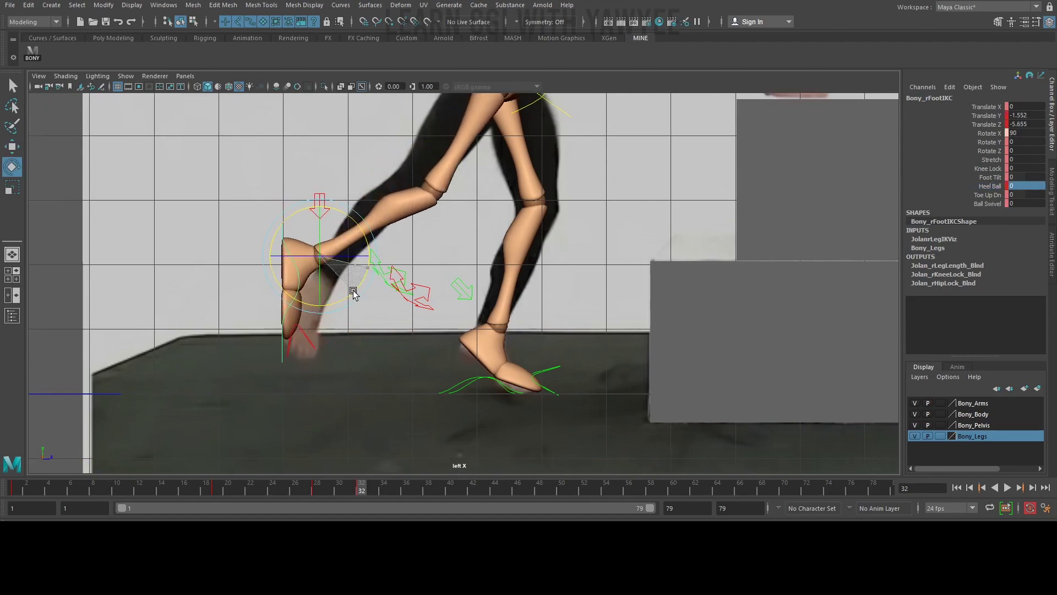
pyautogui.click(989, 194)
pyautogui.moveTo(543, 272); pyautogui.dragTo(589, 272, button='middle')
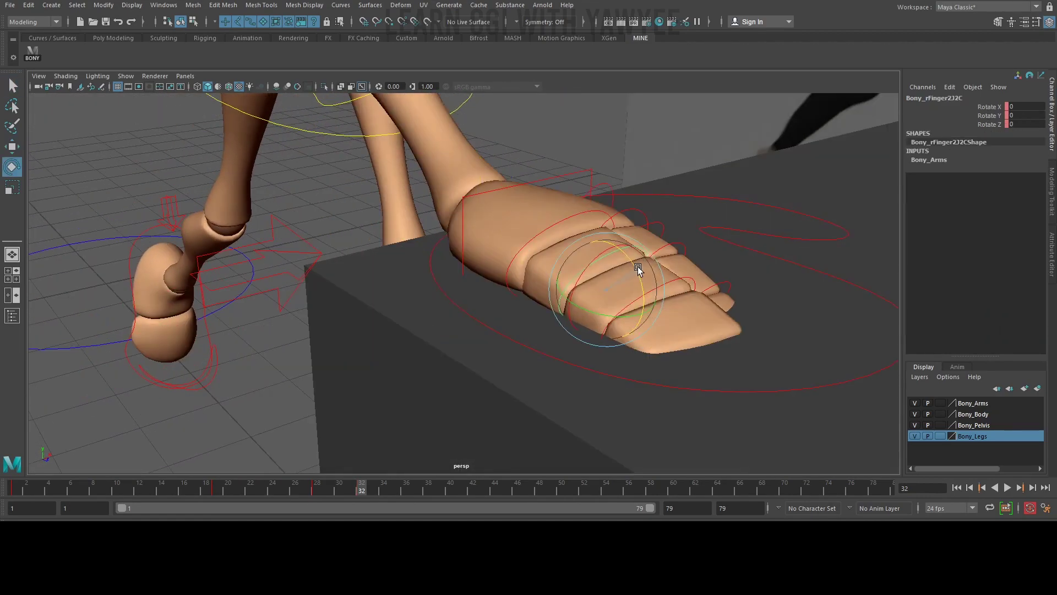
# Lay the left hand on the box by rotating its wrist IK control to about 133 in X, -91 in Y and -133 in Z
pyautogui.press('f')
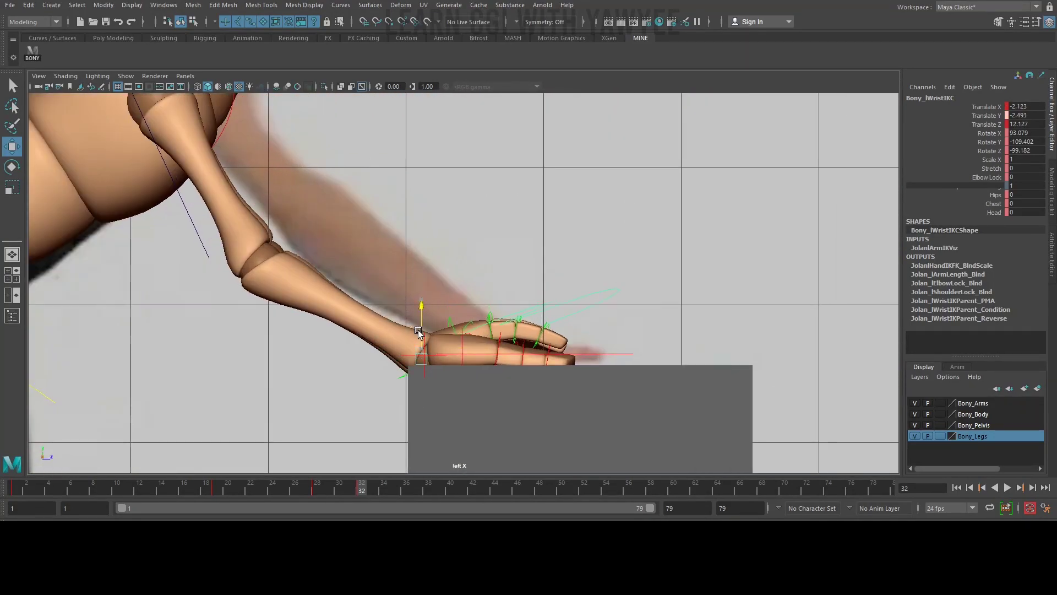
pyautogui.press('4')
pyautogui.press('e')
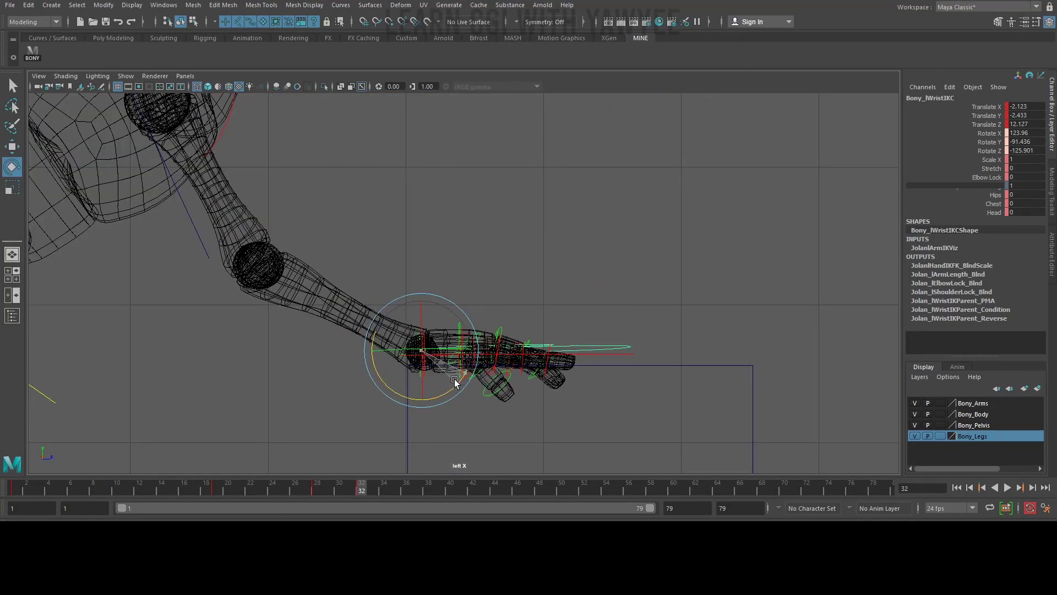
pyautogui.keyDown('alt'); pyautogui.moveTo(429, 313); pyautogui.dragTo(490, 367, button='right'); pyautogui.keyUp('alt')
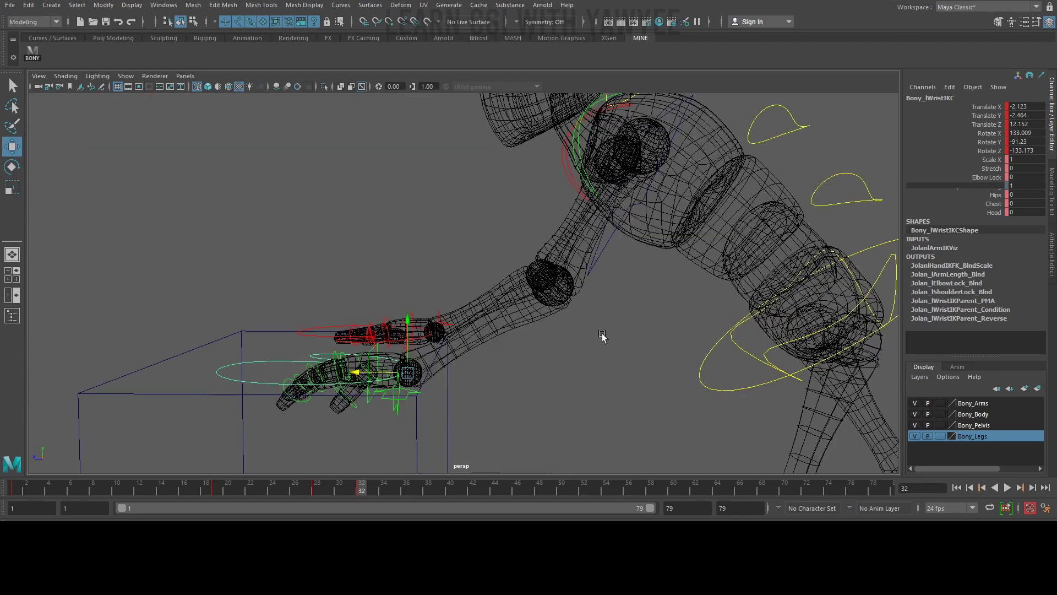
# Rotate the left hand's finger joint controls so the fingers lie along the top of the box
pyautogui.press('5')
pyautogui.press('q')
pyautogui.click(414, 333)
pyautogui.click(414, 332)
pyautogui.press('e')
pyautogui.keyDown('alt'); pyautogui.moveTo(414, 332); pyautogui.dragTo(583, 272); pyautogui.keyUp('alt')
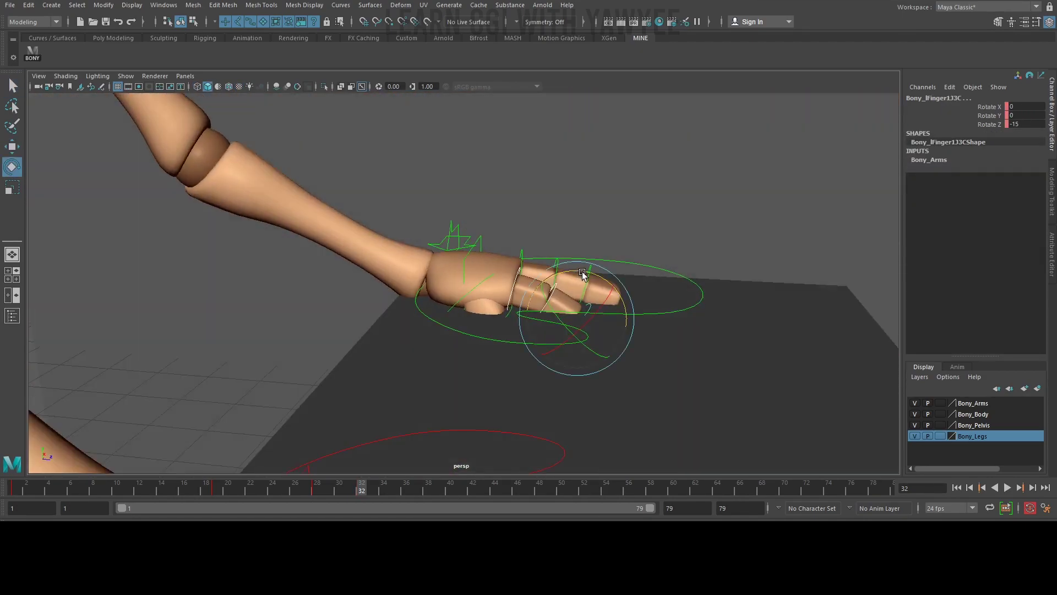
pyautogui.click(523, 260)
# Rotate the base joint control of the left thumb to about -40 in X, 43 in Y and -23 in Z
pyautogui.click(482, 265)
pyautogui.click(501, 297)
pyautogui.keyDown('alt'); pyautogui.moveTo(624, 308); pyautogui.dragTo(491, 325); pyautogui.keyUp('alt')
pyautogui.click(491, 325)
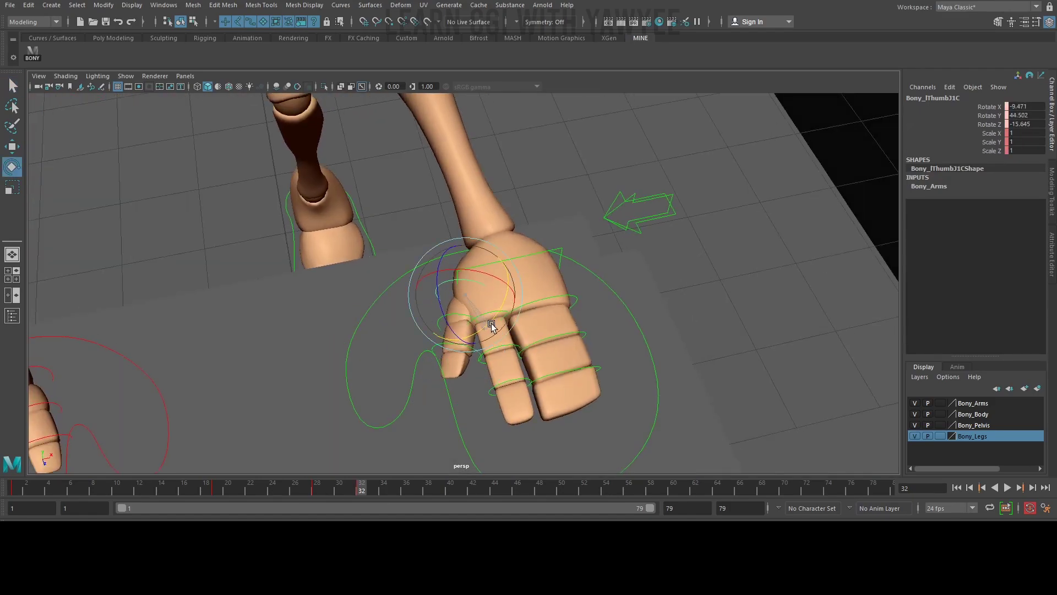
pyautogui.moveTo(507, 277); pyautogui.dragTo(516, 282)
# Select all the rig controls and key the pose at frame 32, and advance to frame 35
pyautogui.keyDown('alt'); pyautogui.moveTo(515, 282); pyautogui.dragTo(351, 266, button='right'); pyautogui.keyUp('alt')
pyautogui.keyDown('alt'); pyautogui.moveTo(350, 266); pyautogui.dragTo(392, 305); pyautogui.keyUp('alt')
pyautogui.press('4')
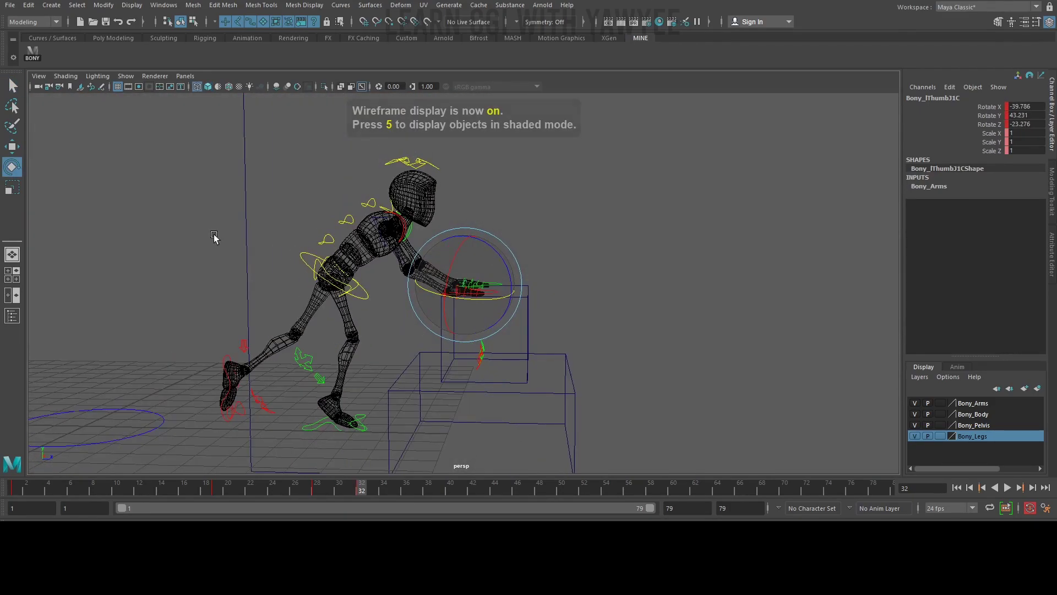
pyautogui.scroll(-5, 214, 236)
pyautogui.moveTo(523, 385); pyautogui.dragTo(313, 209)
pyautogui.scroll(3, 538, 319)
pyautogui.click(496, 415)
pyautogui.press('6')
pyautogui.click(1019, 488)
pyautogui.scroll(2, 450, 295)
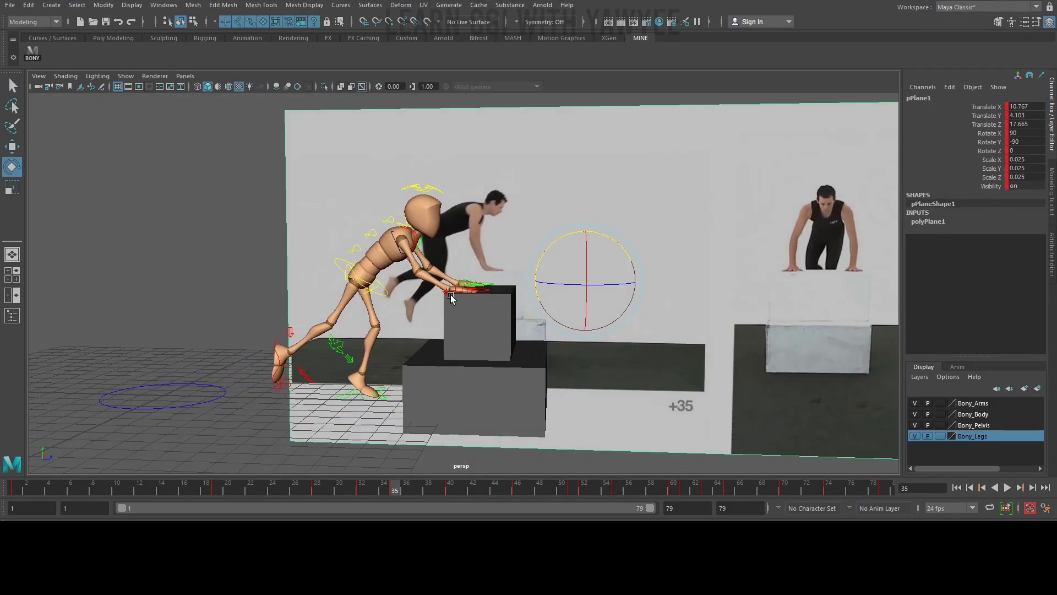
# Raise the root control and tilt it forward at frame 35 so the hips follow the reference above the box
pyautogui.press('space')
pyautogui.click(465, 256)
pyautogui.moveTo(450, 295)
pyautogui.keyDown('alt'); pyautogui.mouseDown()
pyautogui.moveTo(465, 256)
pyautogui.moveTo(414, 240)
pyautogui.mouseUp(); pyautogui.keyUp('alt')
pyautogui.click(342, 279)
pyautogui.press('w')
pyautogui.scroll(1, 343, 278)
pyautogui.moveTo(368, 304); pyautogui.dragTo(386, 226)
pyautogui.scroll(3, 418, 274)
pyautogui.press('e')
pyautogui.moveTo(433, 209); pyautogui.dragTo(412, 187)
pyautogui.press('w')
# Select the head control for rotating
pyautogui.press('space')
pyautogui.click(502, 172)
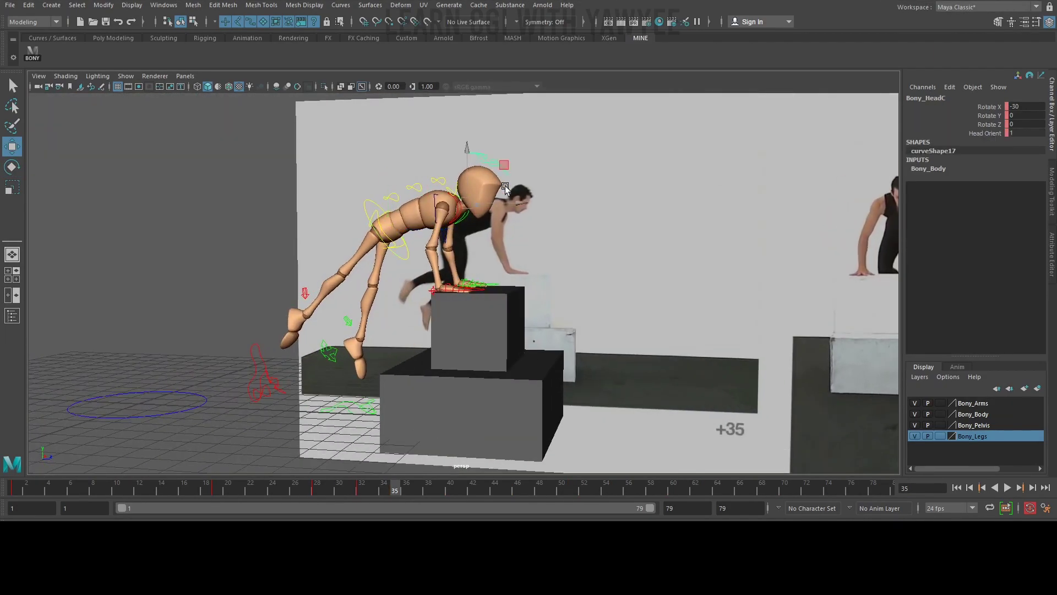
pyautogui.press('e')
# Raise the left foot IK control at frame 35 and reset the left toe control's X rotation
pyautogui.press('space')
pyautogui.keyDown('alt'); pyautogui.moveTo(220, 418); pyautogui.dragTo(392, 256, button='middle'); pyautogui.keyUp('alt')
pyautogui.click(342, 323)
pyautogui.press('w')
pyautogui.moveTo(342, 324); pyautogui.dragTo(341, 276)
pyautogui.press('q')
pyautogui.click(386, 325)
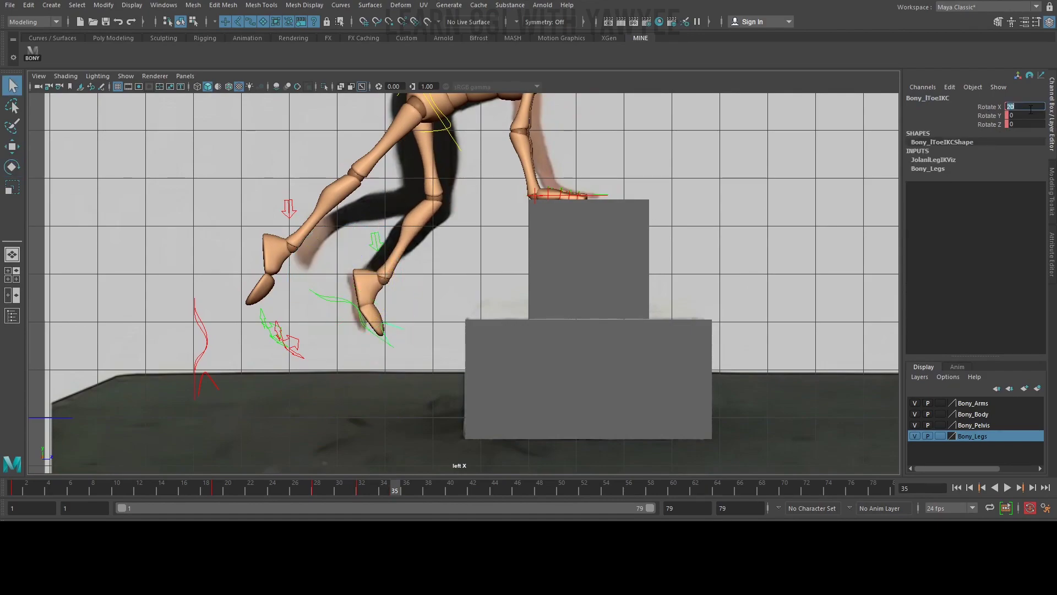
pyautogui.click(1010, 107)
# Move the left foot IK control to 2.612 in Y and 8.8 in Z and rotate it to 80.263 in X
pyautogui.click(330, 297)
pyautogui.scroll(1, 353, 309)
pyautogui.press('w')
pyautogui.moveTo(347, 314); pyautogui.dragTo(383, 301)
pyautogui.press('e')
pyautogui.moveTo(426, 331); pyautogui.dragTo(402, 352)
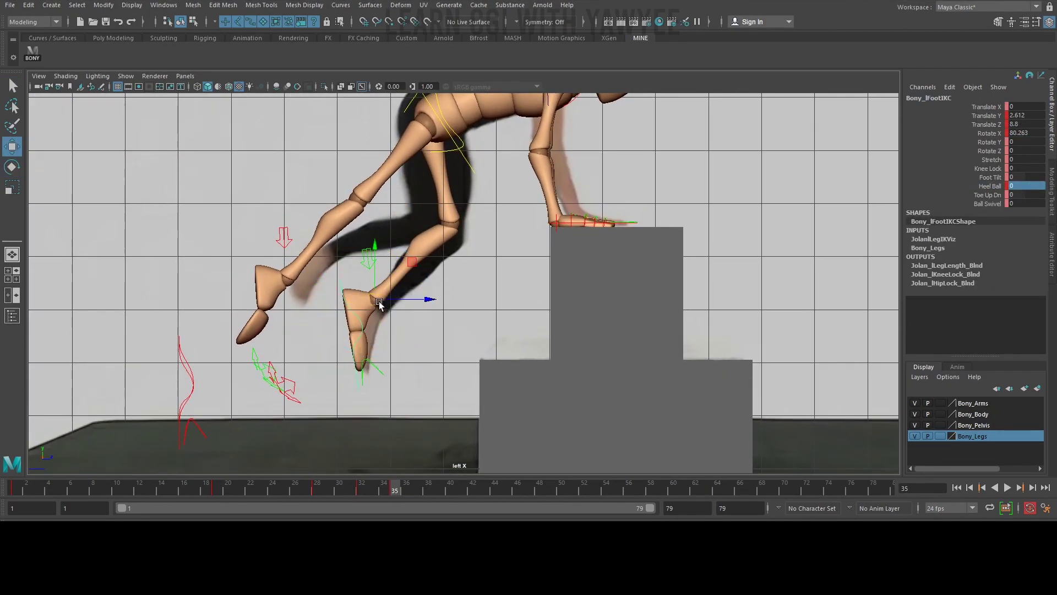
# Move the right foot IK control up and forward onto the reference foot and adjust its Toe Up Dn
pyautogui.keyDown('alt'); pyautogui.moveTo(379, 301); pyautogui.dragTo(446, 300, button='middle'); pyautogui.keyUp('alt')
pyautogui.click(258, 380)
pyautogui.moveTo(335, 275); pyautogui.dragTo(403, 238)
pyautogui.click(986, 195)
pyautogui.moveTo(496, 264); pyautogui.dragTo(473, 264, button='middle')
# Select all the rig controls and key the pose at frame 35, and advance to frame 40
pyautogui.keyDown('alt'); pyautogui.moveTo(496, 265); pyautogui.dragTo(446, 265, button='right'); pyautogui.keyUp('alt')
pyautogui.keyDown('alt'); pyautogui.moveTo(496, 248); pyautogui.dragTo(404, 337, button='middle'); pyautogui.keyUp('alt')
pyautogui.moveTo(231, 154); pyautogui.dragTo(605, 457)
pyautogui.click(678, 261)
pyautogui.click(1020, 488)
# Move the root control up and forward at frame 40 to the hips of the crouching reference
pyautogui.scroll(2, 463, 283)
pyautogui.click(361, 272)
pyautogui.keyDown('alt'); pyautogui.moveTo(375, 267); pyautogui.dragTo(293, 329, button='middle'); pyautogui.keyUp('alt')
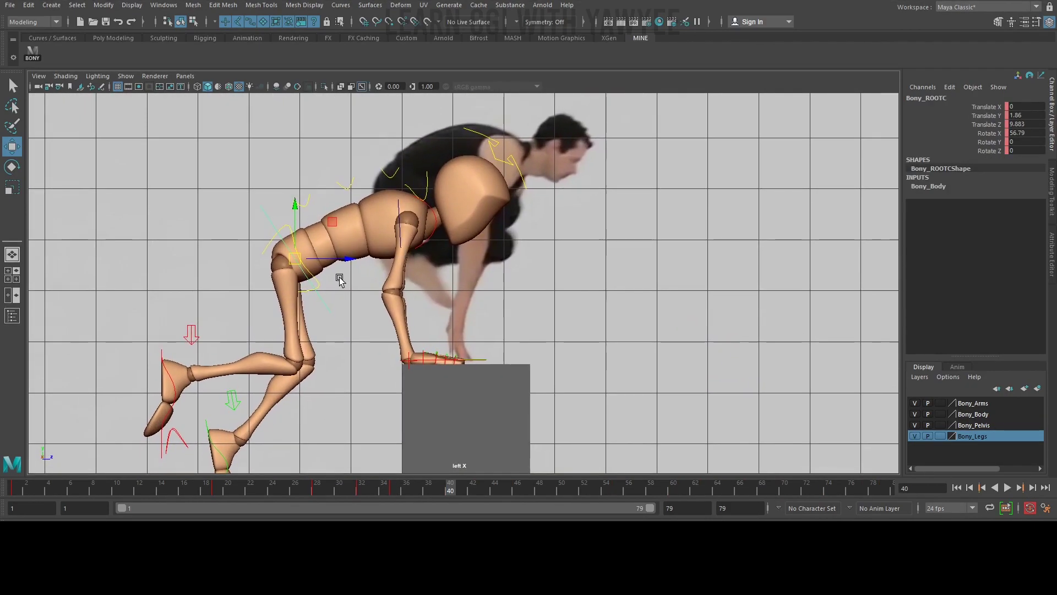
pyautogui.moveTo(249, 314); pyautogui.dragTo(355, 251)
# Rotate the three spine controls together to curl the back like the reference
pyautogui.press('q')
pyautogui.click(358, 199)
pyautogui.keyDown('shift'); pyautogui.click(401, 181); pyautogui.keyUp('shift')
pyautogui.keyDown('shift'); pyautogui.click(442, 167); pyautogui.keyUp('shift')
pyautogui.press('e')
pyautogui.moveTo(449, 182); pyautogui.dragTo(459, 201)
# Fine-tune the root control to about 2.961 in Translate Y and 11.935 in Translate Z
pyautogui.press('w')
pyautogui.click(355, 255)
pyautogui.moveTo(353, 253); pyautogui.dragTo(358, 249)
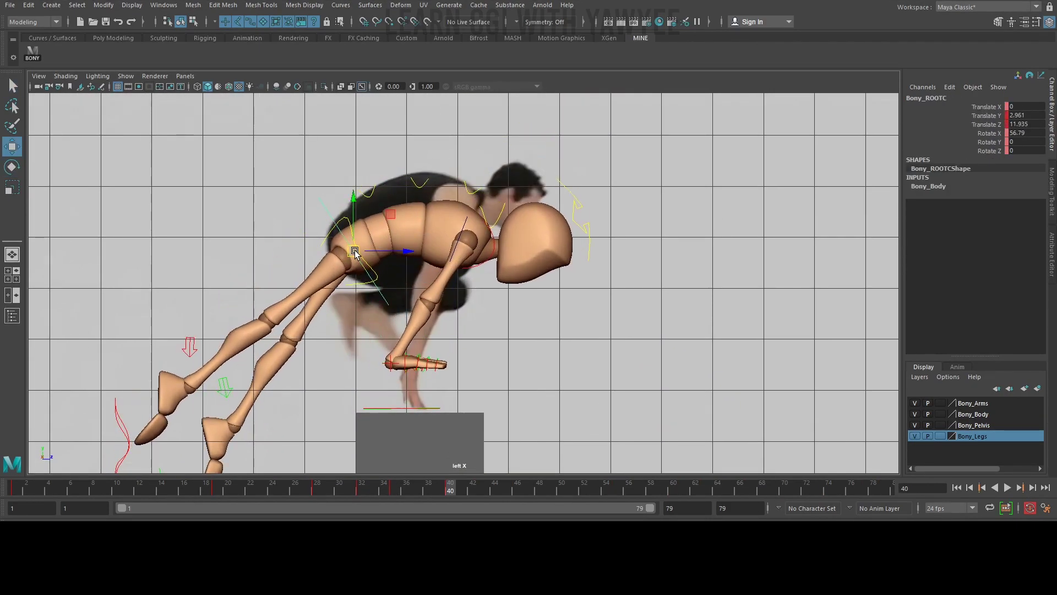
# Rotate the lower neck control to about -40.37 in X
pyautogui.press('space')
pyautogui.click(574, 179)
pyautogui.click(526, 184)
pyautogui.press('e')
pyautogui.moveTo(569, 215); pyautogui.dragTo(562, 234)
# Move the right wrist IK control to 1.667 in Y and -13.01 in Z and rotate it so the hand points down at the box
pyautogui.scroll(5, 519, 316)
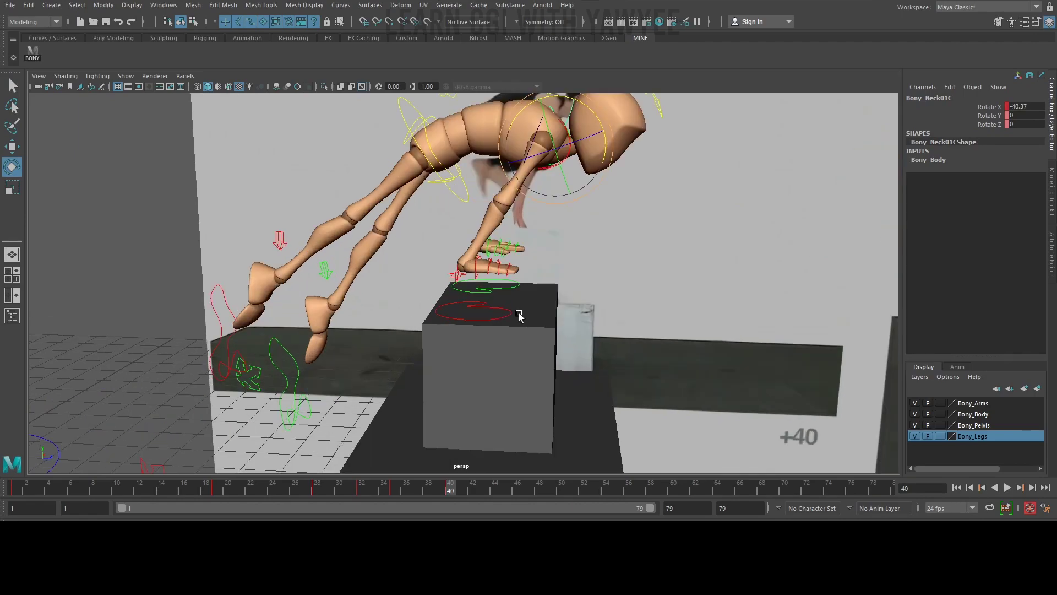
pyautogui.click(518, 315)
pyautogui.press('w')
pyautogui.press('space')
pyautogui.moveTo(507, 323); pyautogui.dragTo(446, 323)
pyautogui.hotkey('alt', 'v')
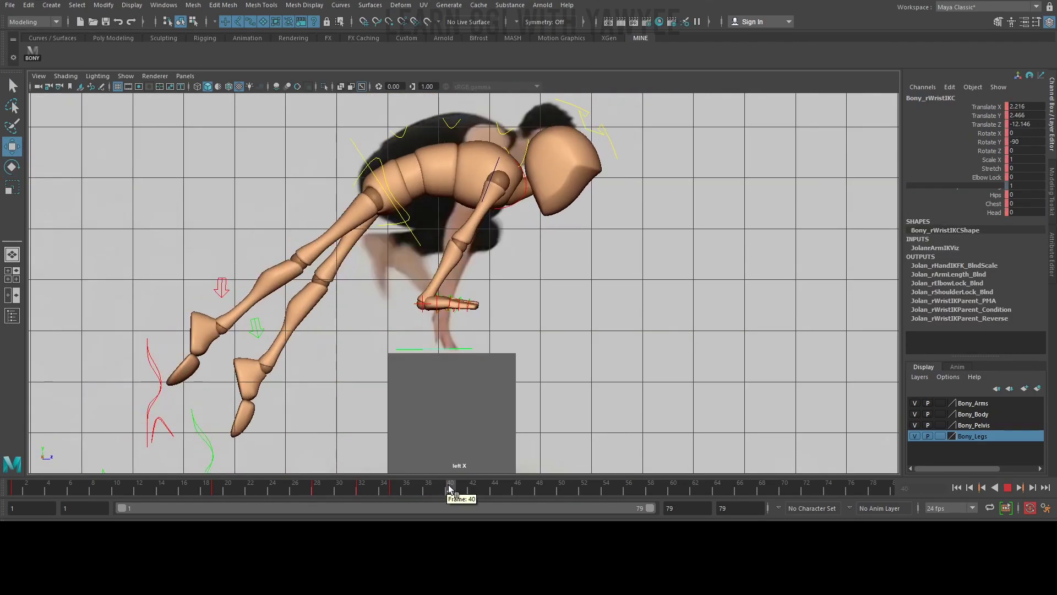
pyautogui.keyDown('alt'); pyautogui.moveTo(475, 346); pyautogui.dragTo(481, 306, button='middle'); pyautogui.keyUp('alt')
pyautogui.scroll(8, 479, 304)
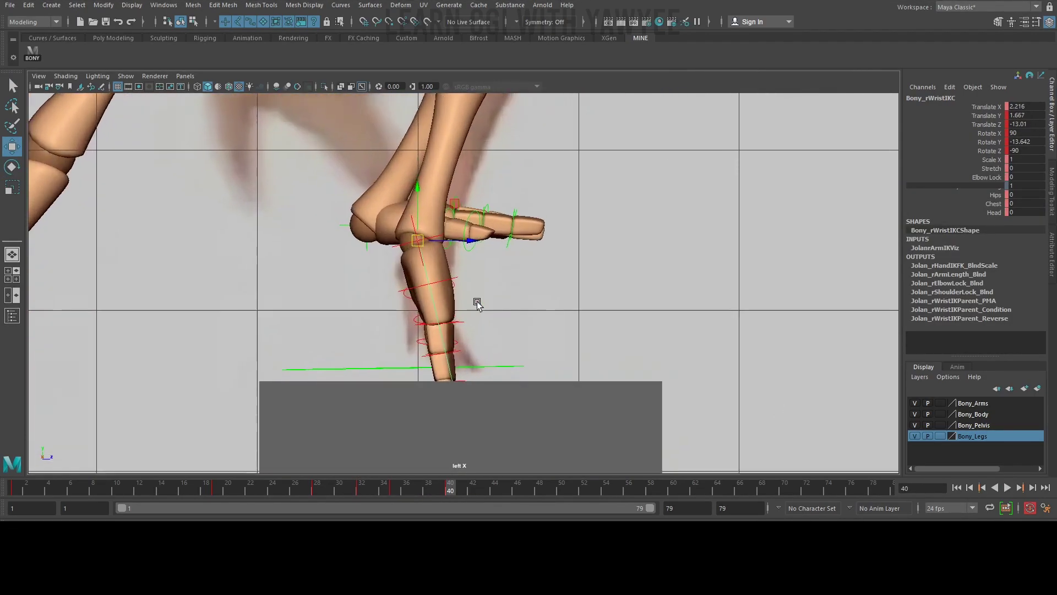
# Rotate the right hand's finger joint controls so the fingertips rest on the box top
pyautogui.click(446, 279)
pyautogui.click(453, 325)
pyautogui.press('space')
pyautogui.moveTo(468, 342); pyautogui.dragTo(468, 308)
pyautogui.press('q')
pyautogui.click(356, 366)
pyautogui.click(355, 402)
pyautogui.press('e')
pyautogui.keyDown('alt'); pyautogui.moveTo(355, 395); pyautogui.dragTo(545, 335); pyautogui.keyUp('alt')
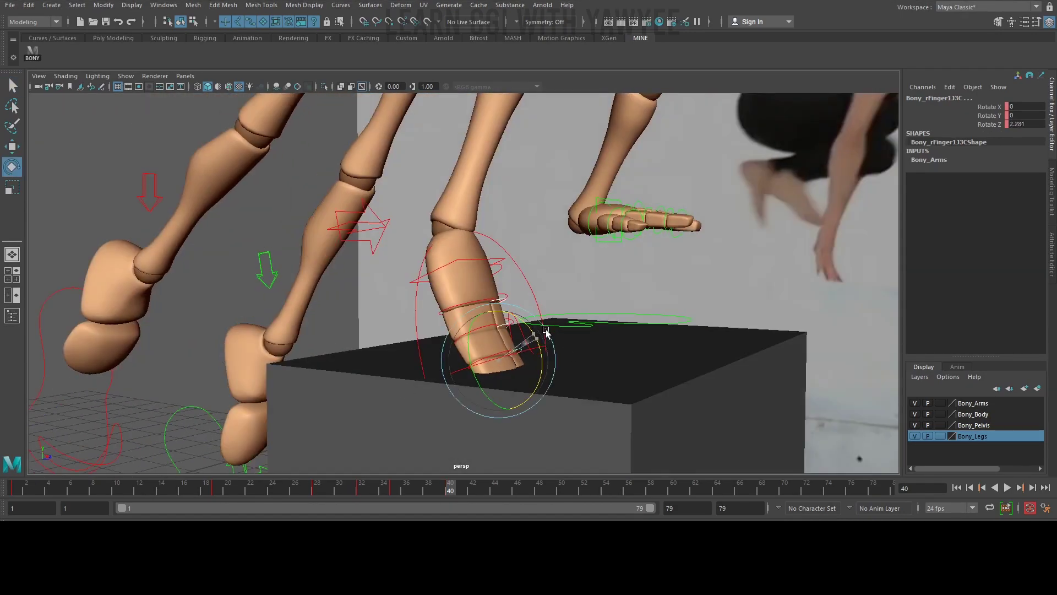
# Move the left wrist IK control to about -1.564 in Y and 12.865 in Z so the hand reaches the box top
pyautogui.click(416, 306)
pyautogui.press('space')
pyautogui.moveTo(413, 305); pyautogui.dragTo(384, 286)
pyautogui.press('w')
pyautogui.moveTo(380, 231); pyautogui.dragTo(369, 225)
pyautogui.scroll(-5, 335, 300)
pyautogui.click(420, 287)
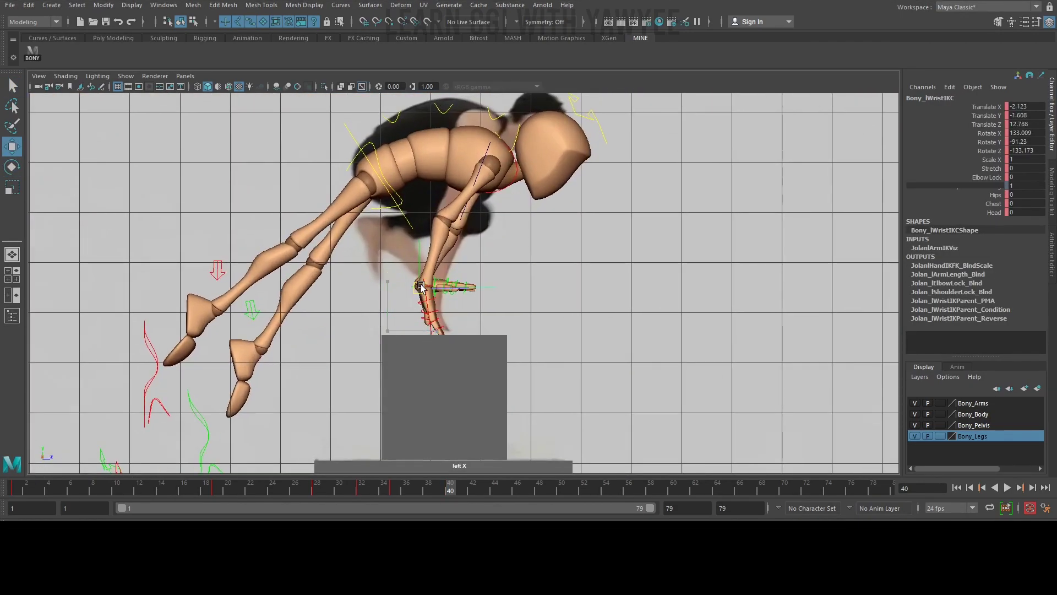
pyautogui.press('space')
pyautogui.click(342, 264)
pyautogui.press('w')
pyautogui.click(457, 283)
# Rotate the left wrist IK control to about 89.134, -14.37 and -89.956 so the hand points down at the box
pyautogui.press('e')
pyautogui.keyDown('alt'); pyautogui.moveTo(457, 283); pyautogui.dragTo(490, 278); pyautogui.keyUp('alt')
pyautogui.click(599, 346)
pyautogui.press('e')
pyautogui.click(444, 318)
pyautogui.press('space')
pyautogui.press('space')
pyautogui.press('space')
# Move the right foot IK control to about -5.8 in Y and -12.58 in Z, with Rotate X 45.724 and Toe Up Dn 1.5
pyautogui.click(430, 311)
pyautogui.press('w')
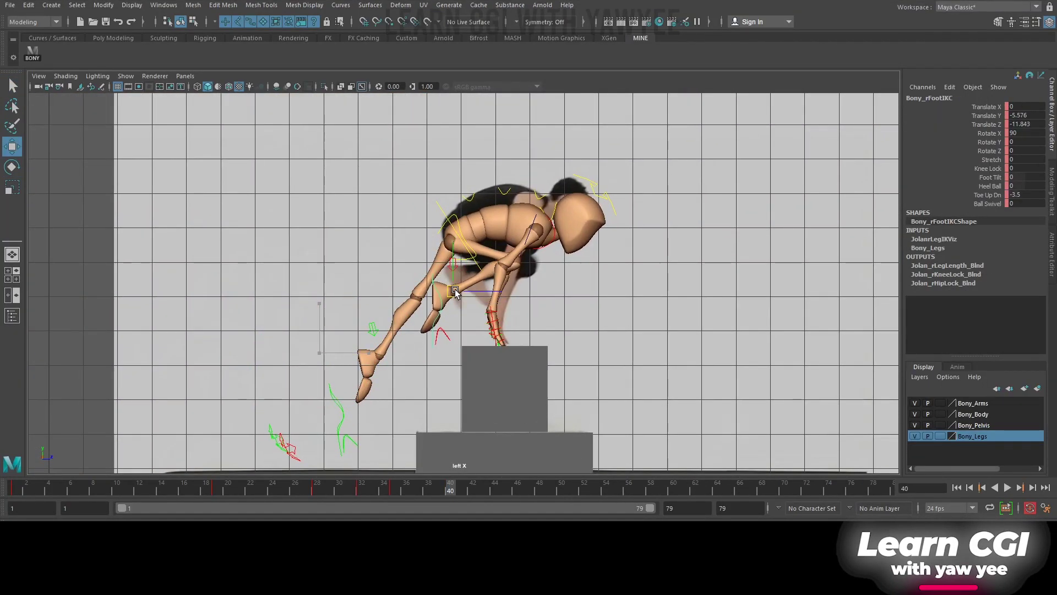
pyautogui.press('4')
pyautogui.moveTo(469, 377); pyautogui.dragTo(494, 275)
pyautogui.moveTo(529, 300); pyautogui.dragTo(726, 300)
pyautogui.click(482, 307)
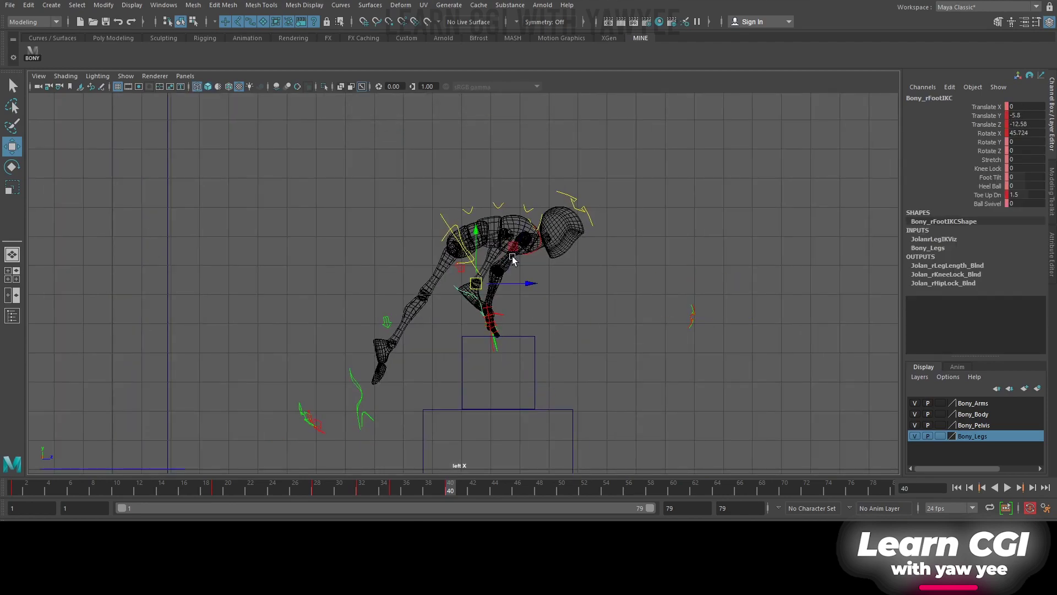
pyautogui.press('space')
pyautogui.press('6')
pyautogui.press('space')
pyautogui.scroll(5, 493, 259)
pyautogui.keyDown('alt'); pyautogui.moveTo(493, 258); pyautogui.dragTo(490, 316, button='middle'); pyautogui.keyUp('alt')
pyautogui.moveTo(463, 312); pyautogui.dragTo(402, 336)
# Move the left foot IK control to about 5.823 in Y and 11.711 in Z and rotate it to 99.953 in X
pyautogui.click(342, 424)
pyautogui.press('space')
pyautogui.press('space')
pyautogui.moveTo(370, 435); pyautogui.dragTo(484, 287)
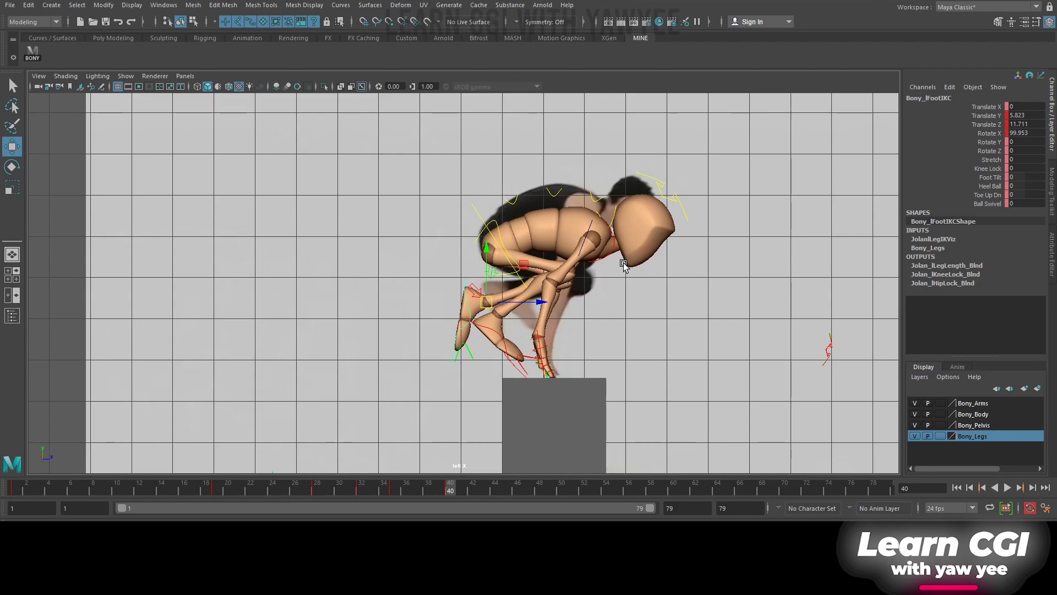
pyautogui.press('space')
pyautogui.press('e')
# Select the video reference plane and advance the timeline to its key at frame 46
pyautogui.click(502, 382)
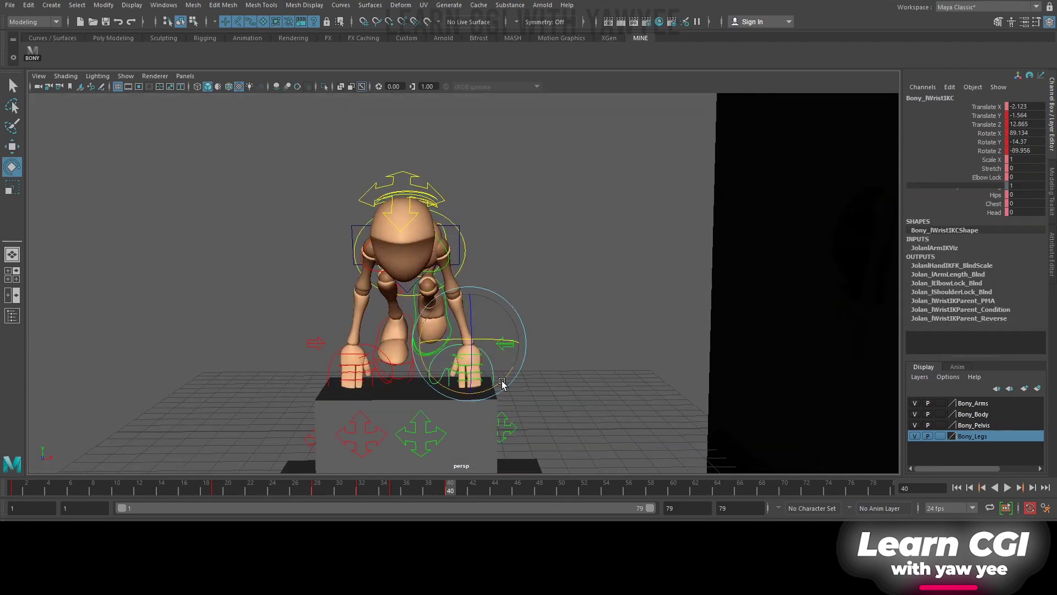
pyautogui.keyDown('alt'); pyautogui.moveTo(501, 381); pyautogui.dragTo(517, 323); pyautogui.keyUp('alt')
pyautogui.keyDown('alt'); pyautogui.moveTo(517, 324); pyautogui.dragTo(412, 262, button='right'); pyautogui.keyUp('alt')
pyautogui.click(412, 262)
pyautogui.keyDown('alt'); pyautogui.moveTo(412, 262); pyautogui.dragTo(495, 281); pyautogui.keyUp('alt')
pyautogui.click(620, 352)
pyautogui.press('.')
pyautogui.press('space')
pyautogui.press('space')
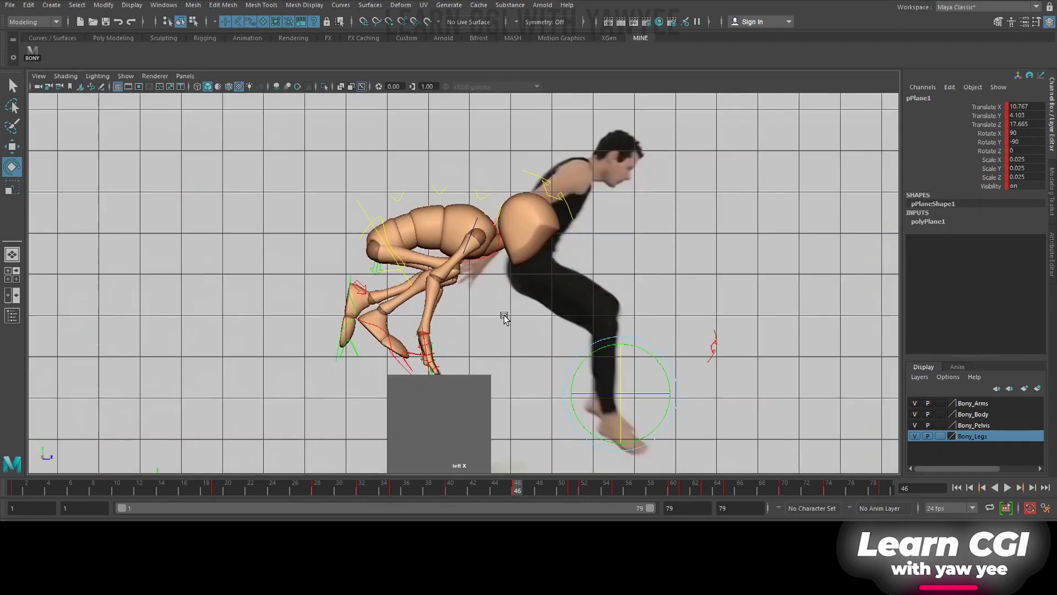
# Move the root control onto the actor's hips at frame 46 and rotate the root and spine upright to follow his torso
pyautogui.keyDown('alt'); pyautogui.moveTo(504, 316); pyautogui.dragTo(379, 345, button='middle'); pyautogui.keyUp('alt')
pyautogui.click(265, 257)
pyautogui.press('w')
pyautogui.moveTo(267, 276); pyautogui.dragTo(402, 303)
pyautogui.press('e')
pyautogui.moveTo(421, 259); pyautogui.dragTo(364, 253)
pyautogui.click(371, 254)
pyautogui.moveTo(394, 191); pyautogui.dragTo(388, 198)
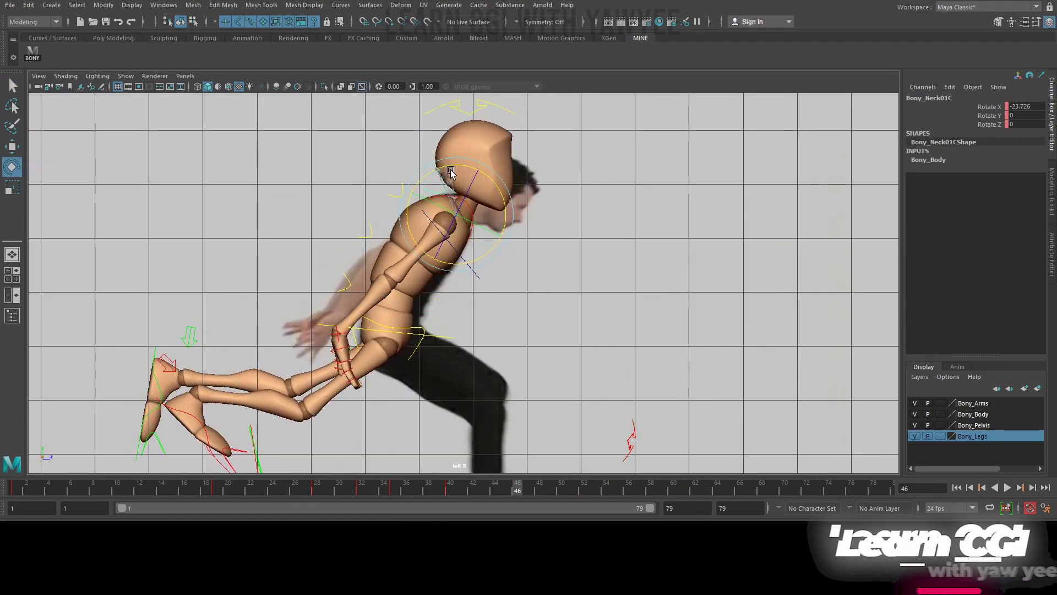
# Move the left foot IK control to about 3.718 in Y and 16.919 in Z and rotate it to 21.639 in X
pyautogui.click(518, 230)
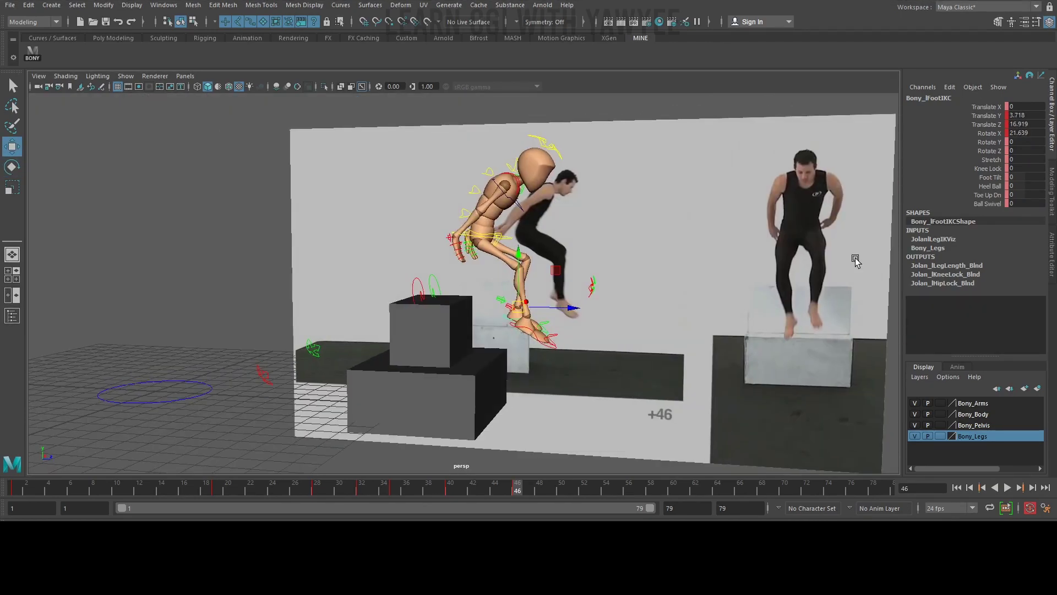
pyautogui.click(441, 316)
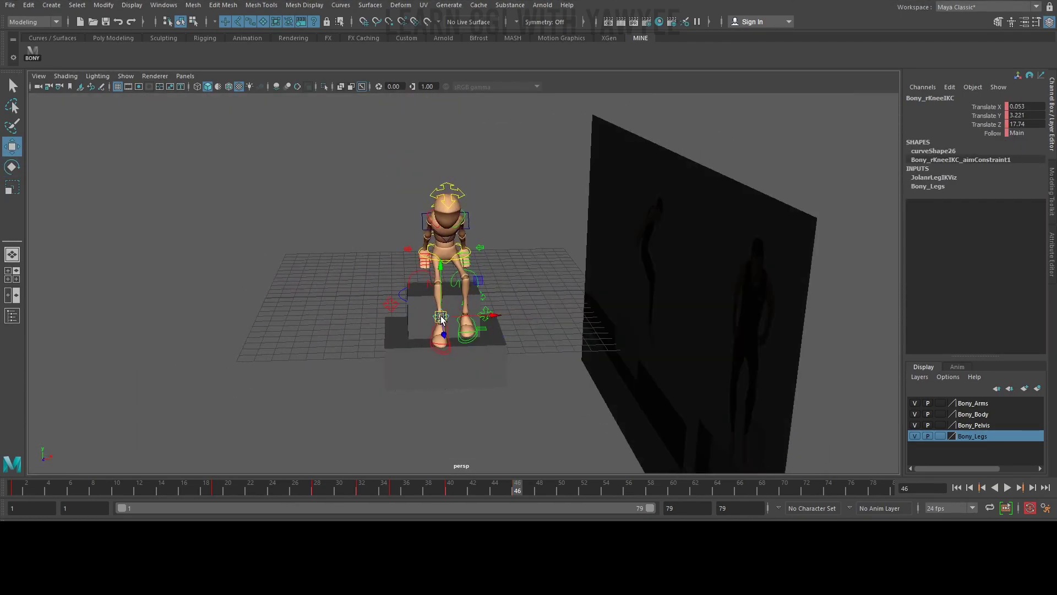
# Pose both arms behind the hips at frame 46 by adjusting the wrist IK, elbow and finger joint controls to match the actor
pyautogui.click(425, 260)
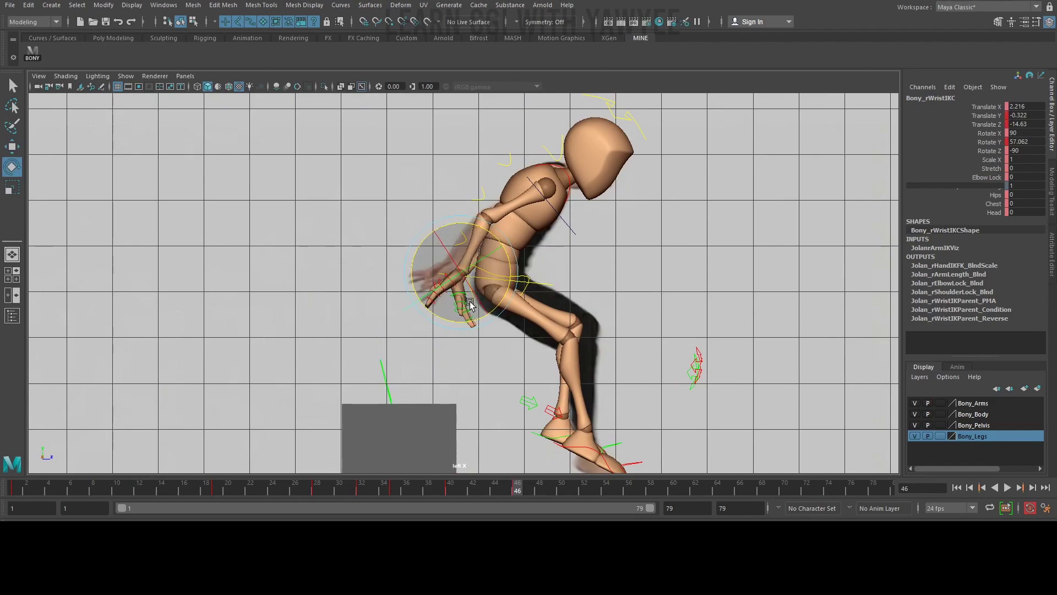
pyautogui.scroll(5, 470, 304)
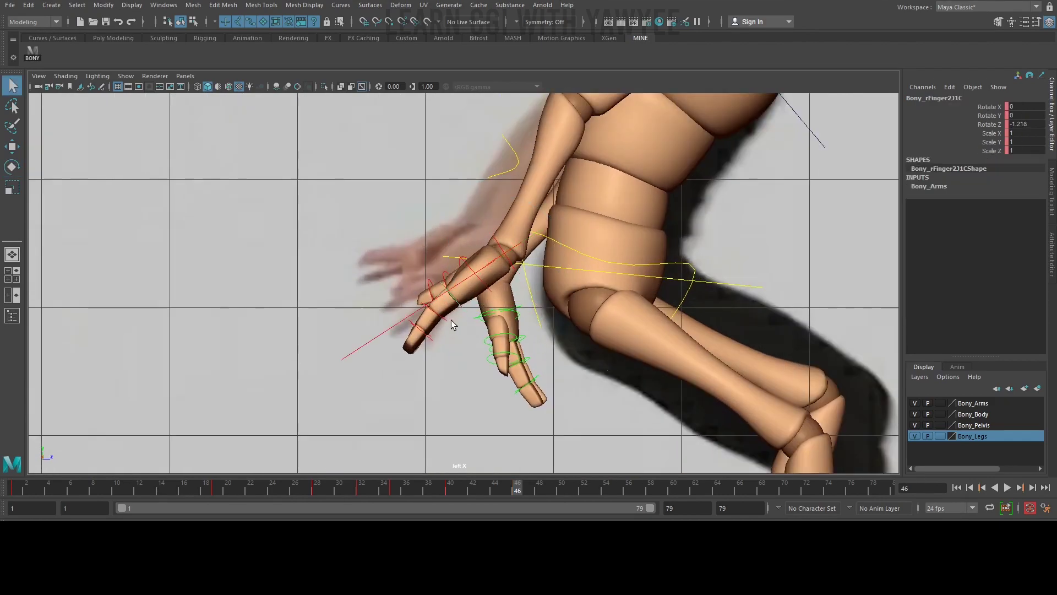
pyautogui.click(502, 266)
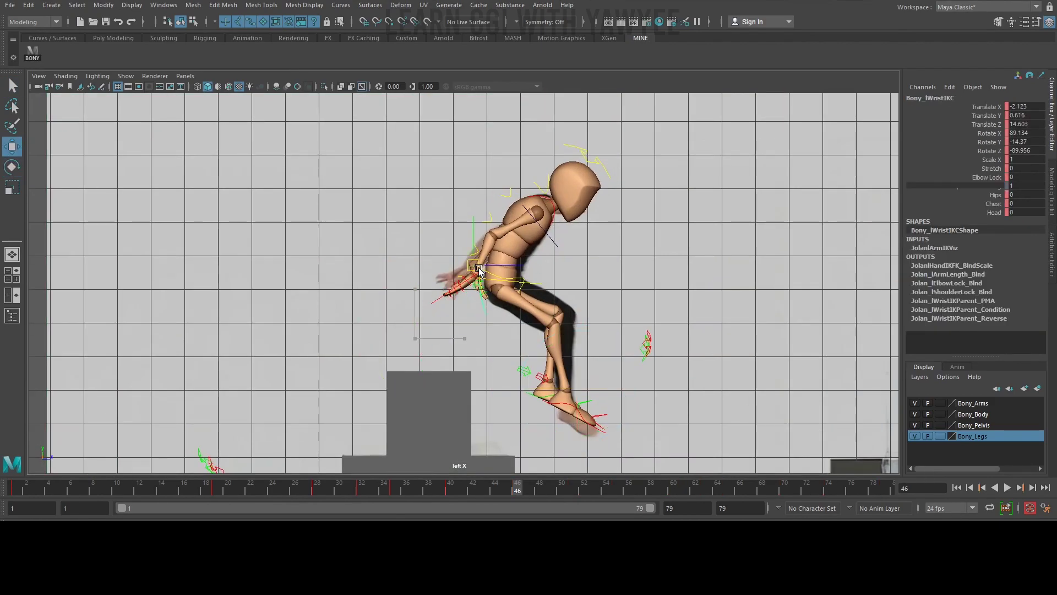
pyautogui.click(462, 264)
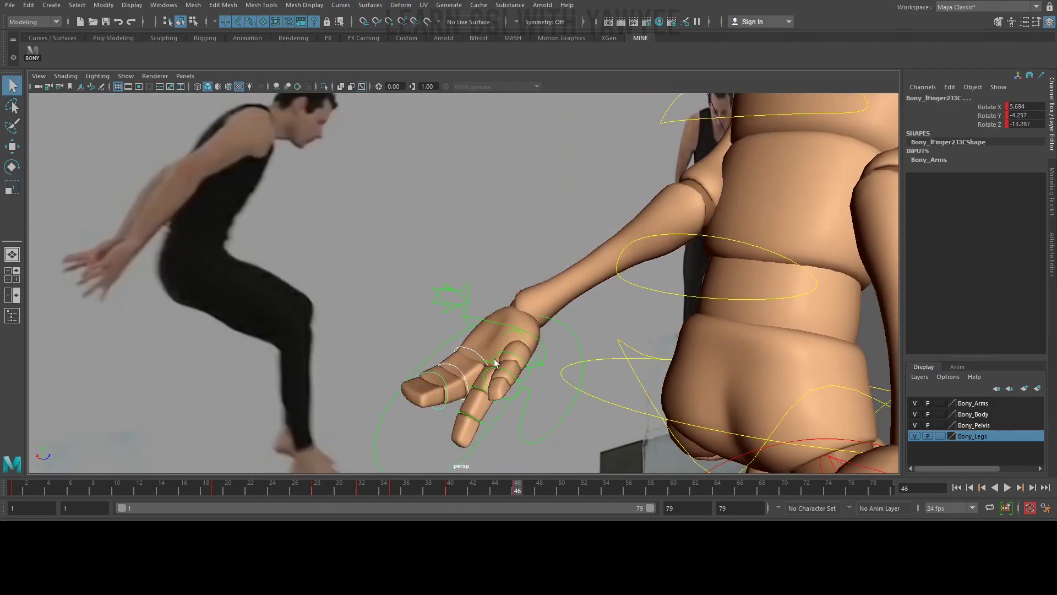
pyautogui.click(454, 375)
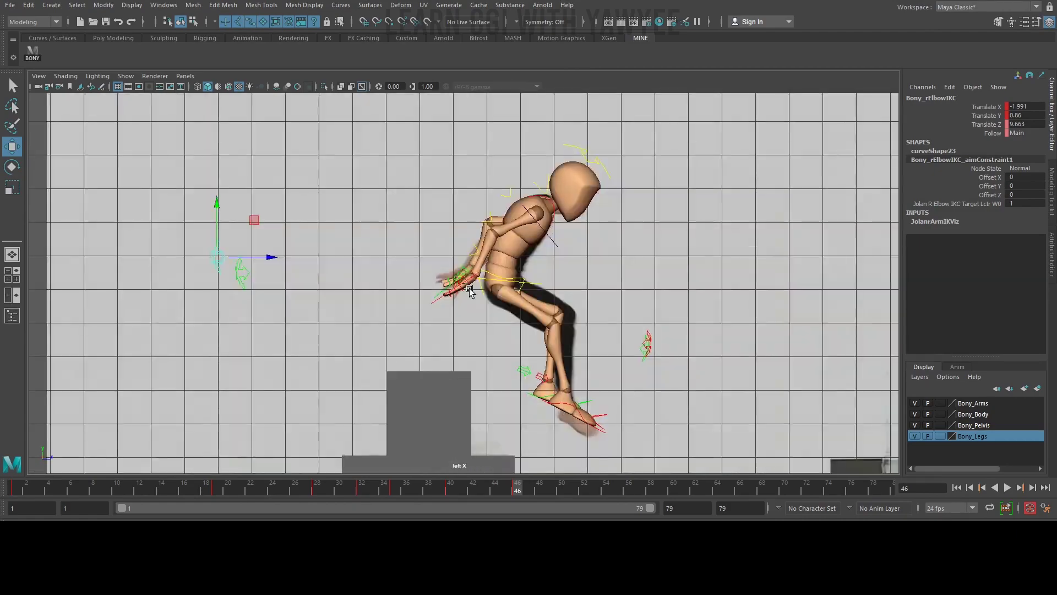
pyautogui.click(468, 262)
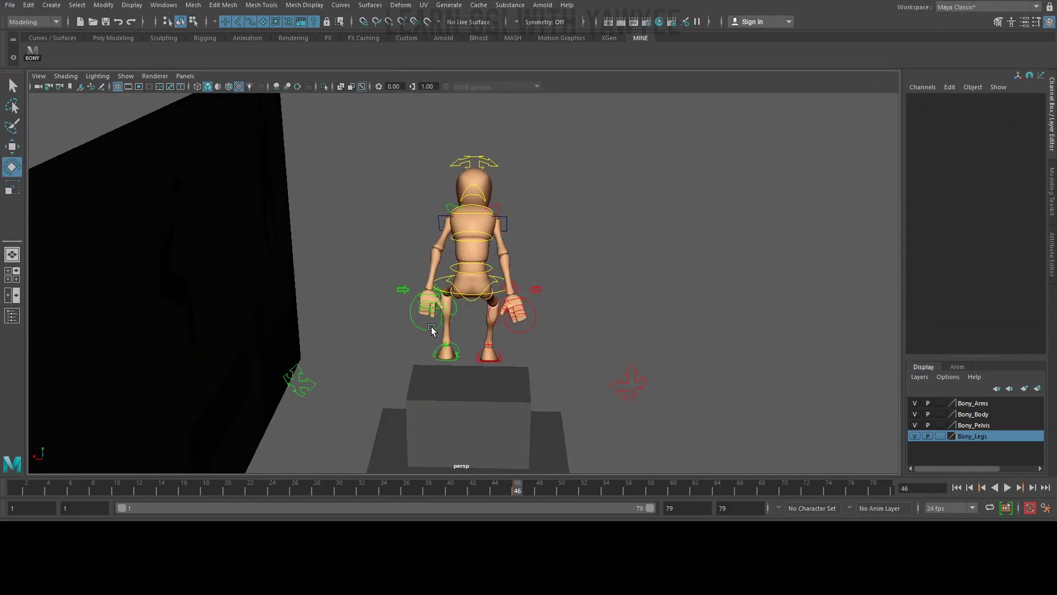
# At frame 51, move the root control to about -0.27 in Y and 18.416 in Z and lower both feet toward the floor
pyautogui.click(413, 298)
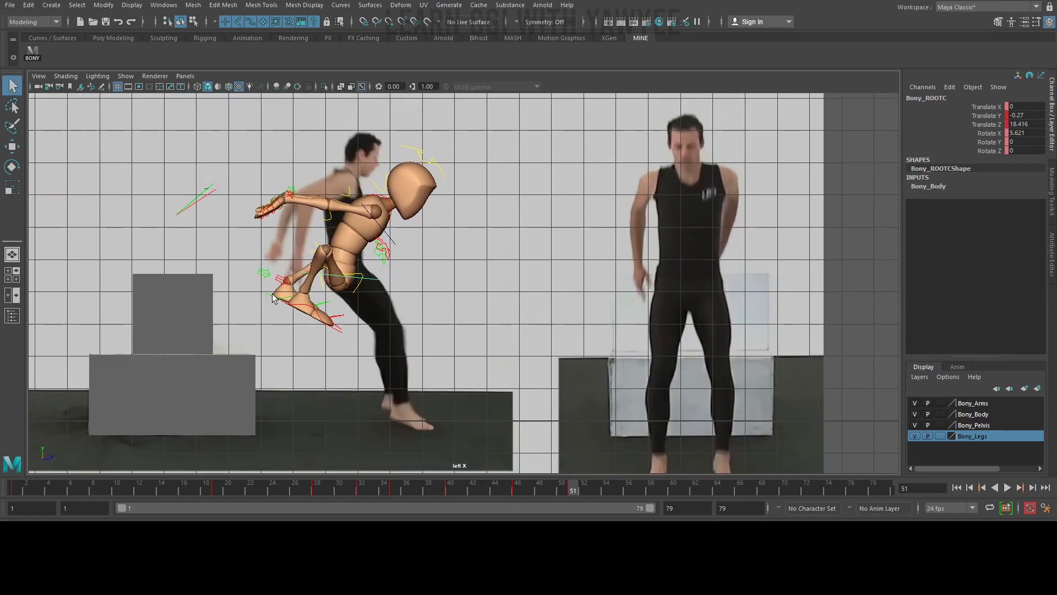
pyautogui.click(274, 298)
pyautogui.press('w')
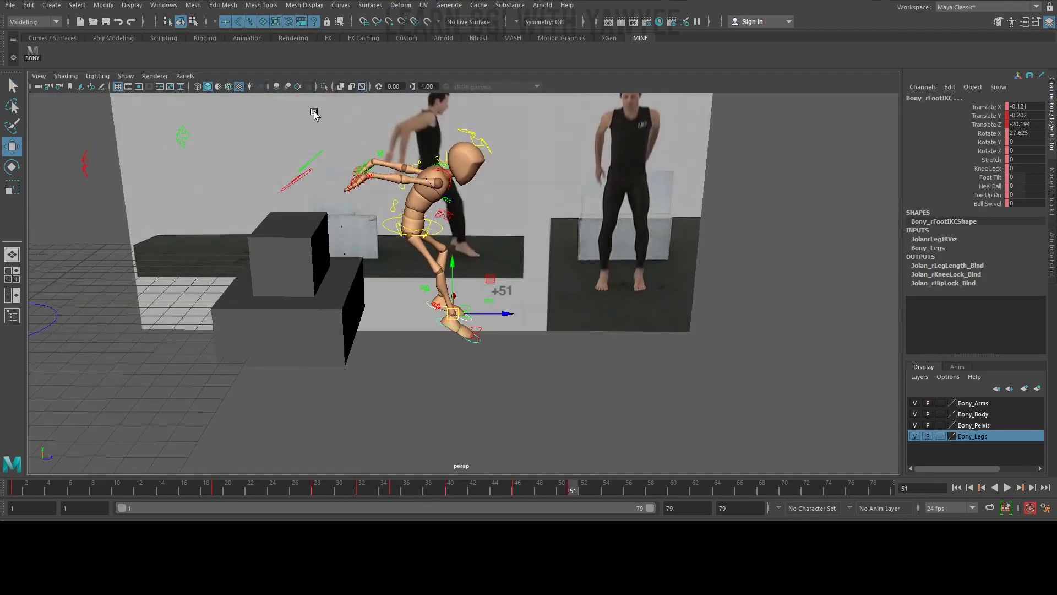
pyautogui.click(51, 5)
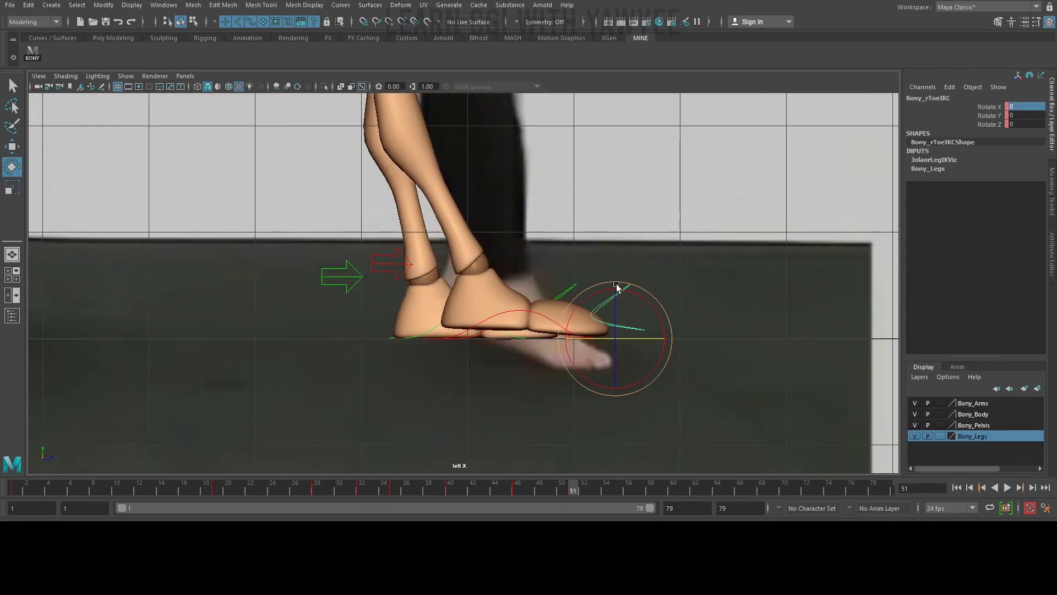
# Flatten the feet and toes on the floor and rotate the spine controls upright to match the actor at frame 51
pyautogui.press('q')
pyautogui.click(608, 341)
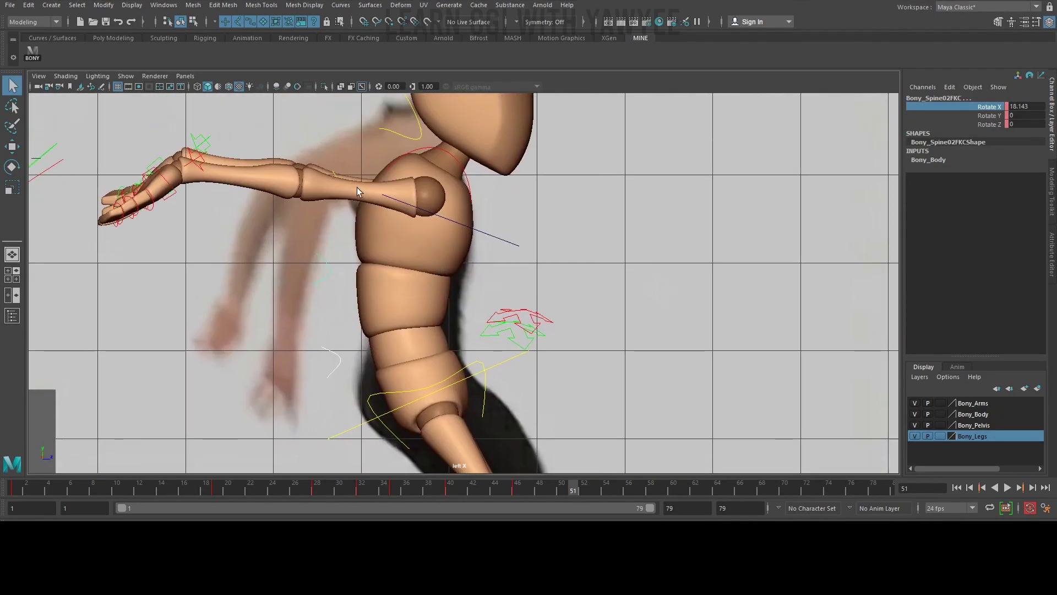
# Move the left wrist IK control to about -2.13 in Y and 16.84 in Z and key all rig controls at frame 51
pyautogui.press('5')
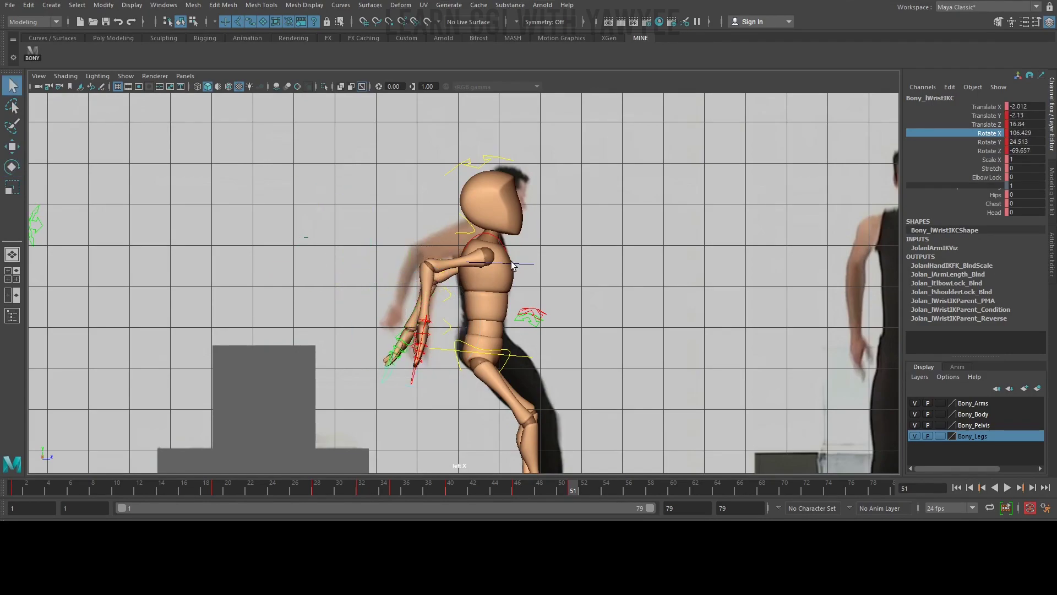
pyautogui.press('space')
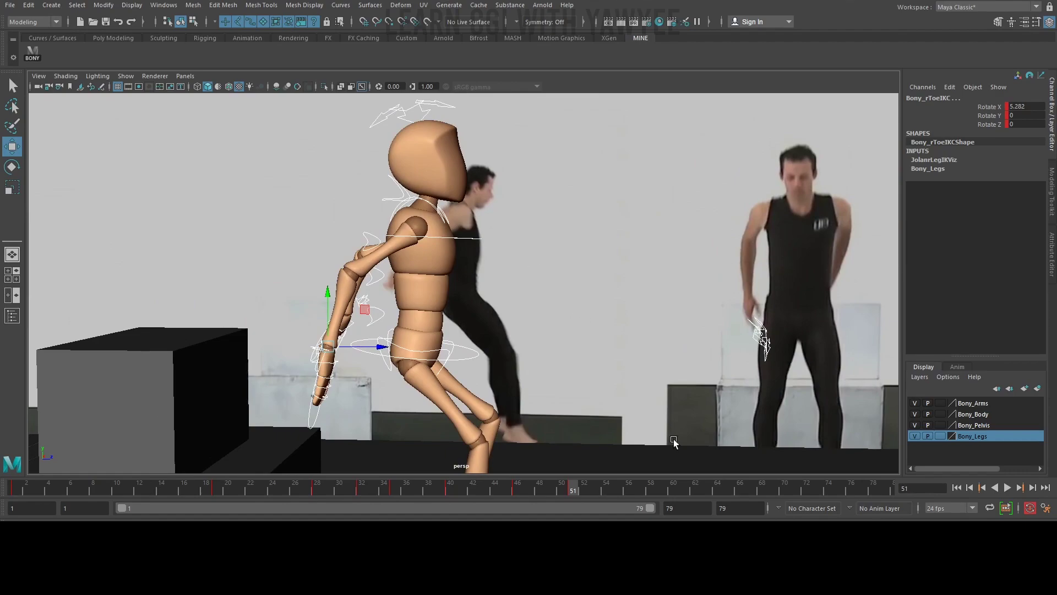
pyautogui.keyDown('alt'); pyautogui.moveTo(673, 439); pyautogui.dragTo(532, 337, button='right'); pyautogui.keyUp('alt')
pyautogui.keyDown('alt'); pyautogui.moveTo(532, 337); pyautogui.dragTo(418, 302, button='middle'); pyautogui.keyUp('alt')
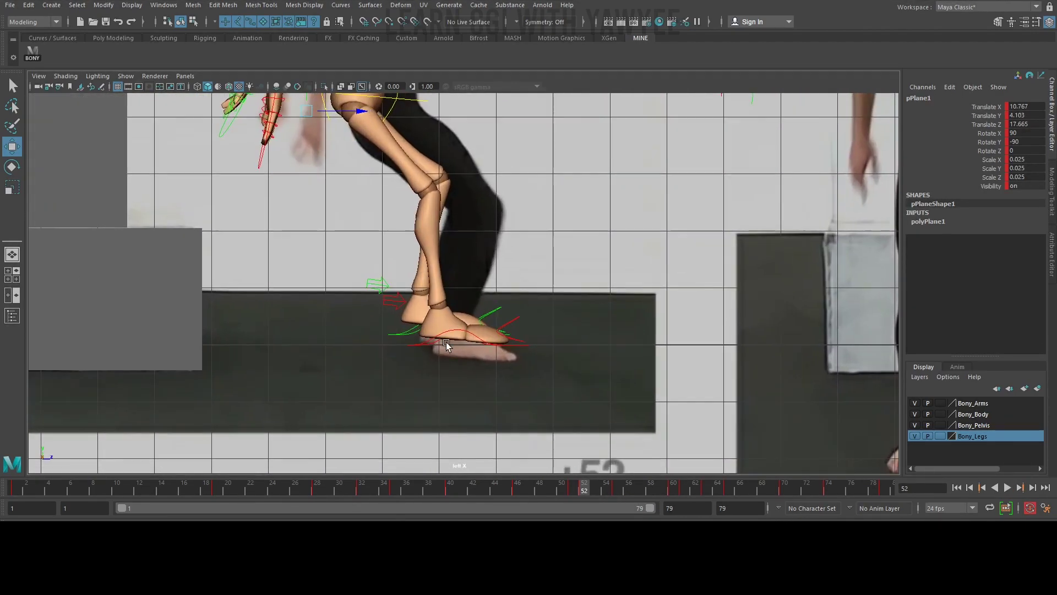
# At frame 52, move the root to about -0.932 in Y and 19.241 in Z and the right wrist to 3.261 in Y and -18.001 in Z
pyautogui.click(446, 345)
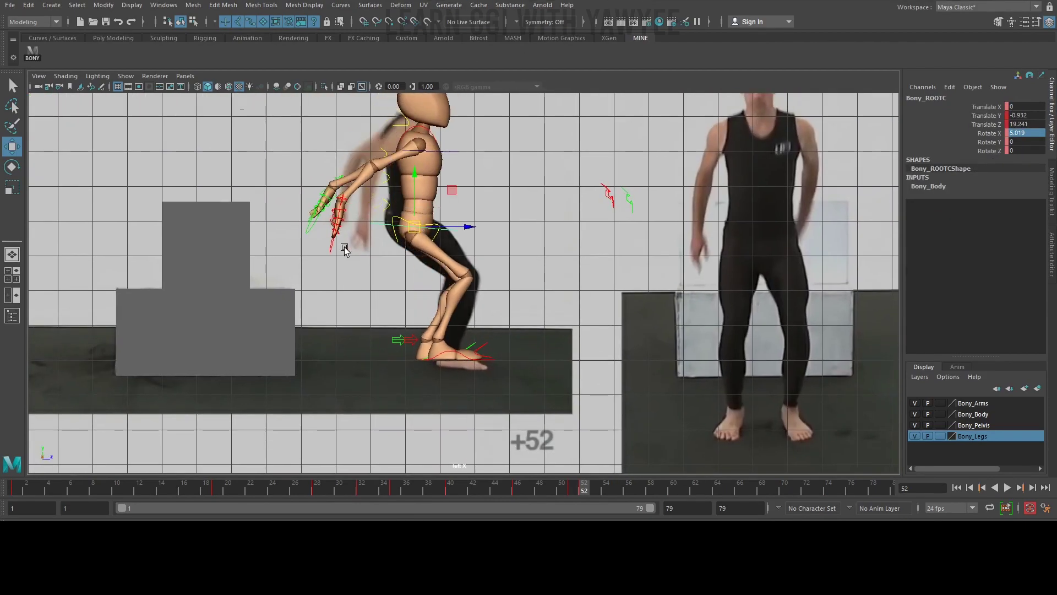
pyautogui.click(328, 259)
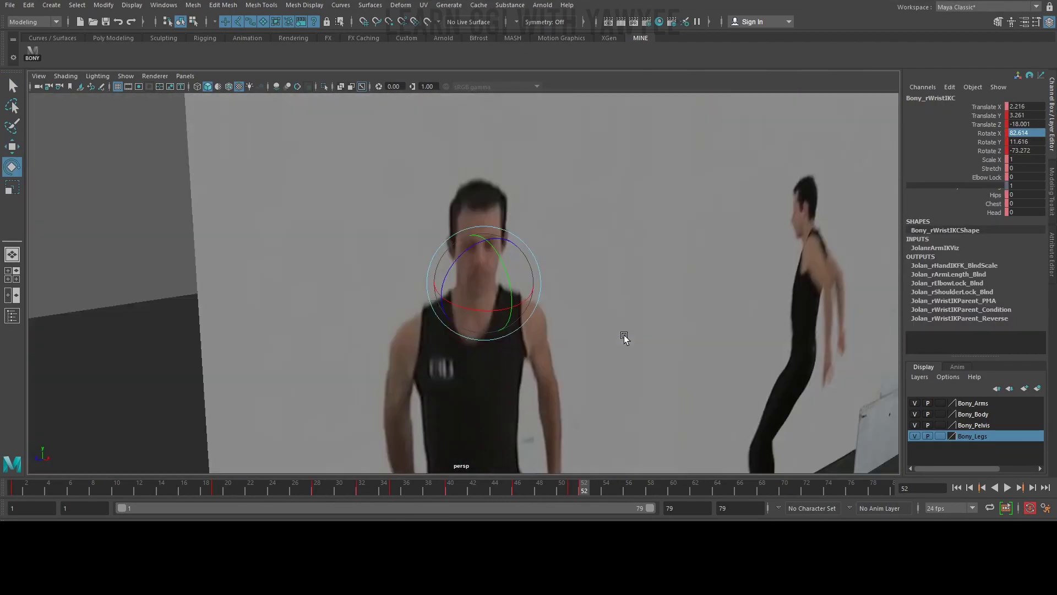
pyautogui.click(437, 201)
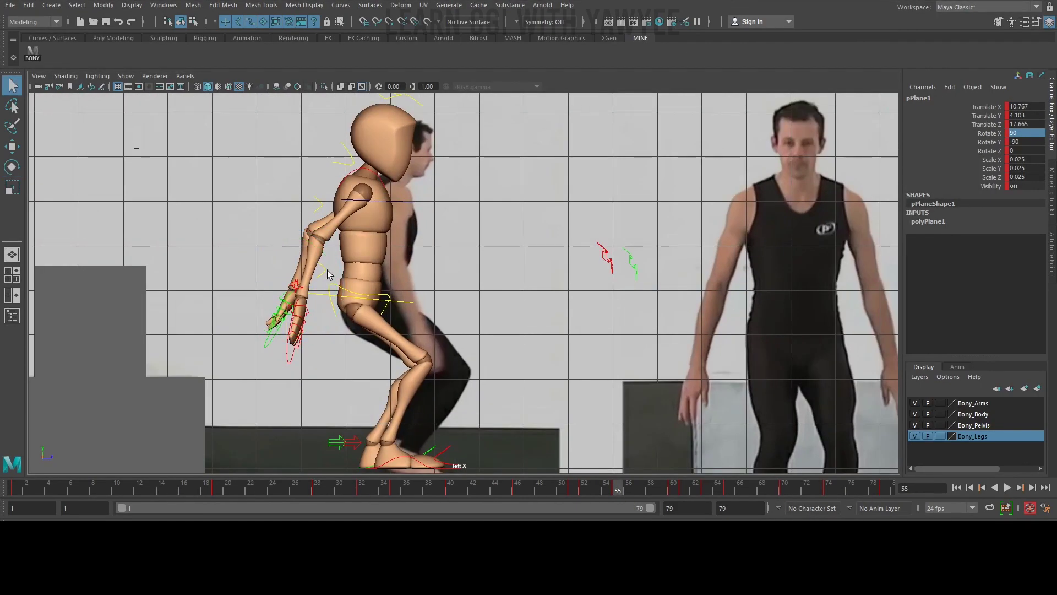
# At frame 55, tilt the upper spine forward and move the left wrist IK control to about -4.042 in Y and 20.319 in Z
pyautogui.press('e')
pyautogui.click(322, 202)
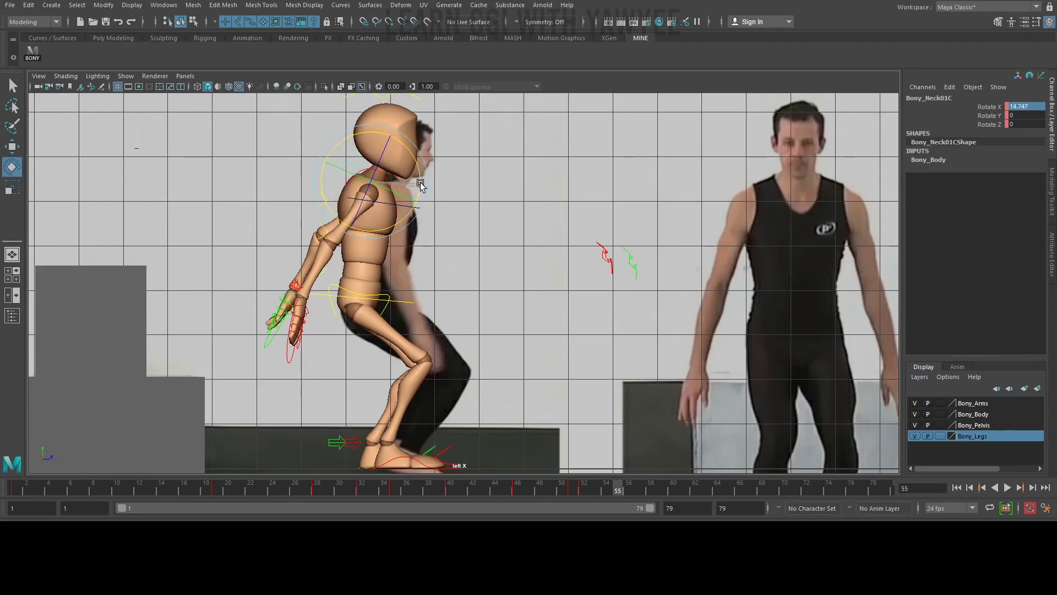
pyautogui.click(291, 333)
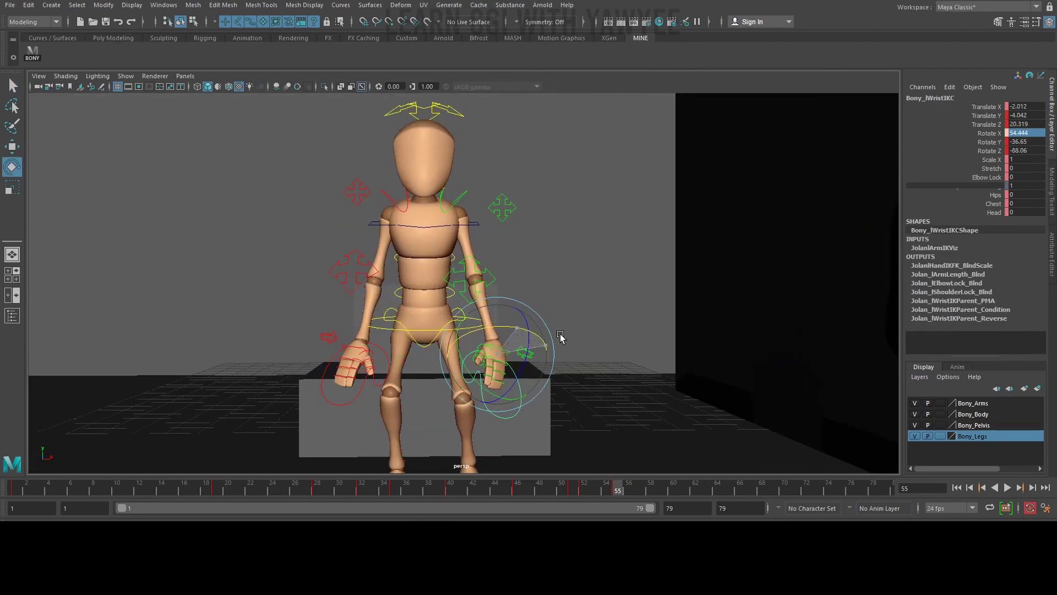
# Select and adjust the right hand's finger joint controls at frame 55
pyautogui.click(385, 364)
pyautogui.keyDown('alt'); pyautogui.moveTo(385, 364); pyautogui.dragTo(413, 358, button='right'); pyautogui.keyUp('alt')
pyautogui.keyDown('alt'); pyautogui.moveTo(413, 359); pyautogui.dragTo(450, 372); pyautogui.keyUp('alt')
pyautogui.press('q')
pyautogui.click(422, 375)
pyautogui.click(455, 351)
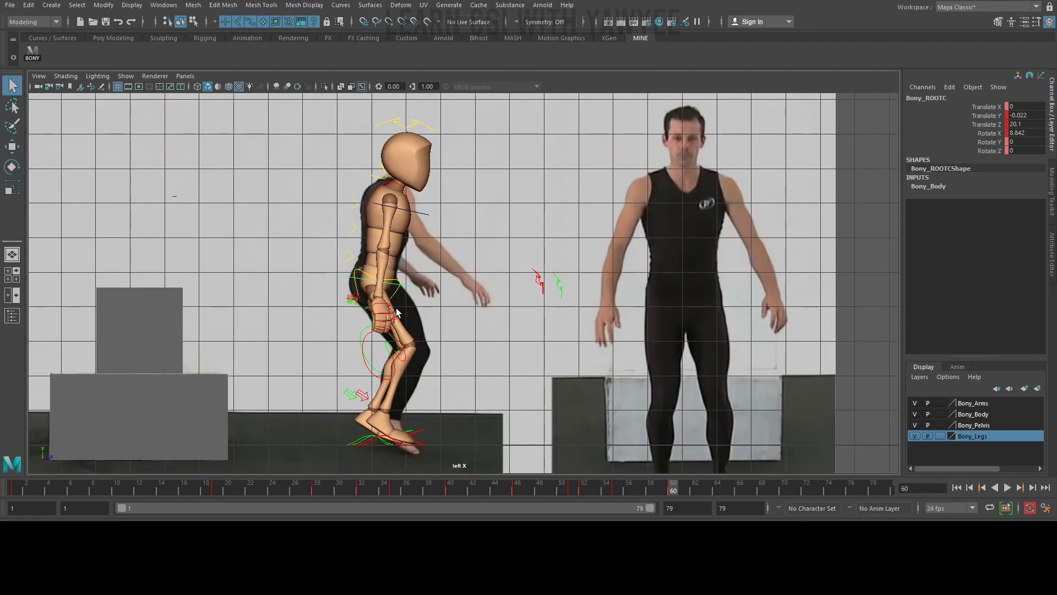
# Swing both hands forward to match the actor at frame 60, and adjust the body and wrists to his pose at frame 61
pyautogui.press('space')
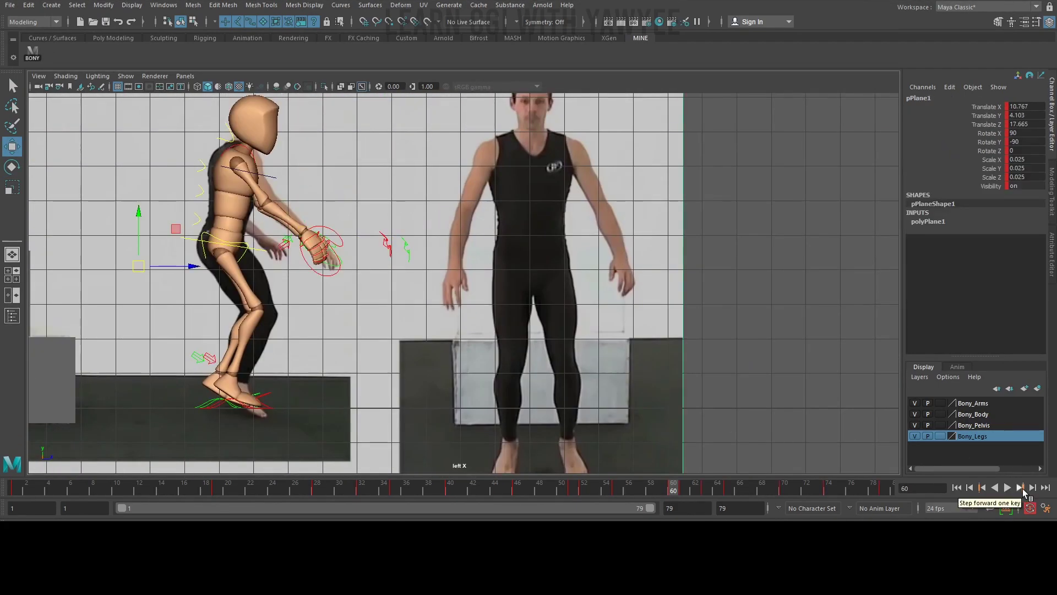
pyautogui.click(1020, 487)
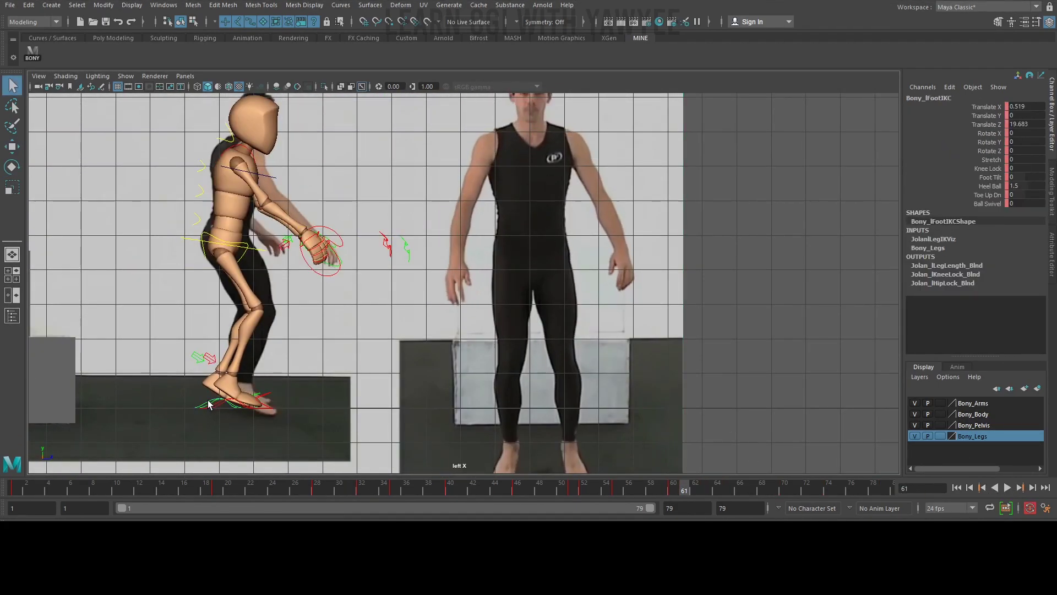
pyautogui.click(334, 267)
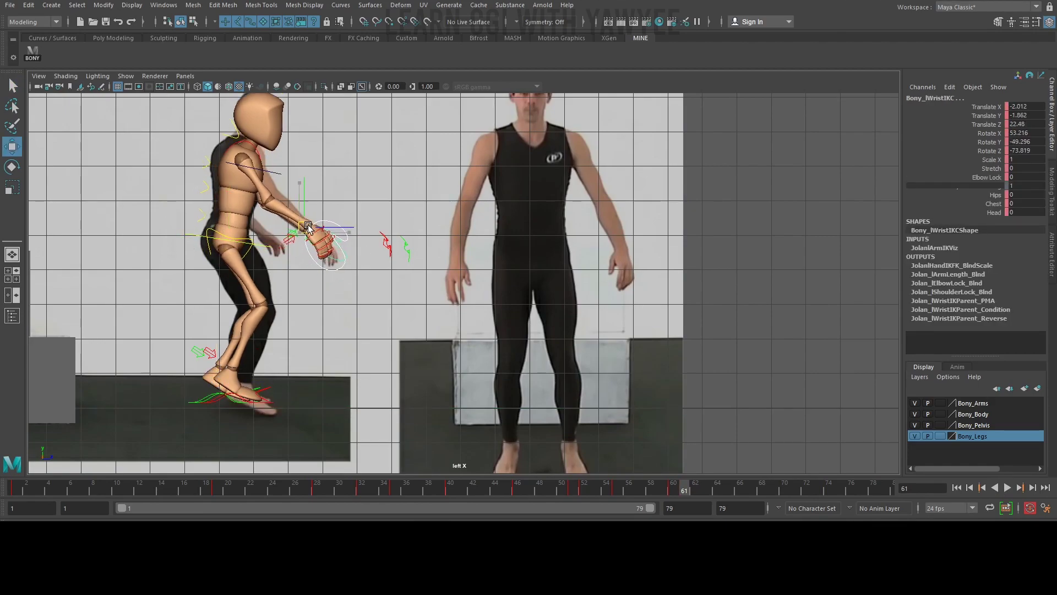
pyautogui.click(287, 191)
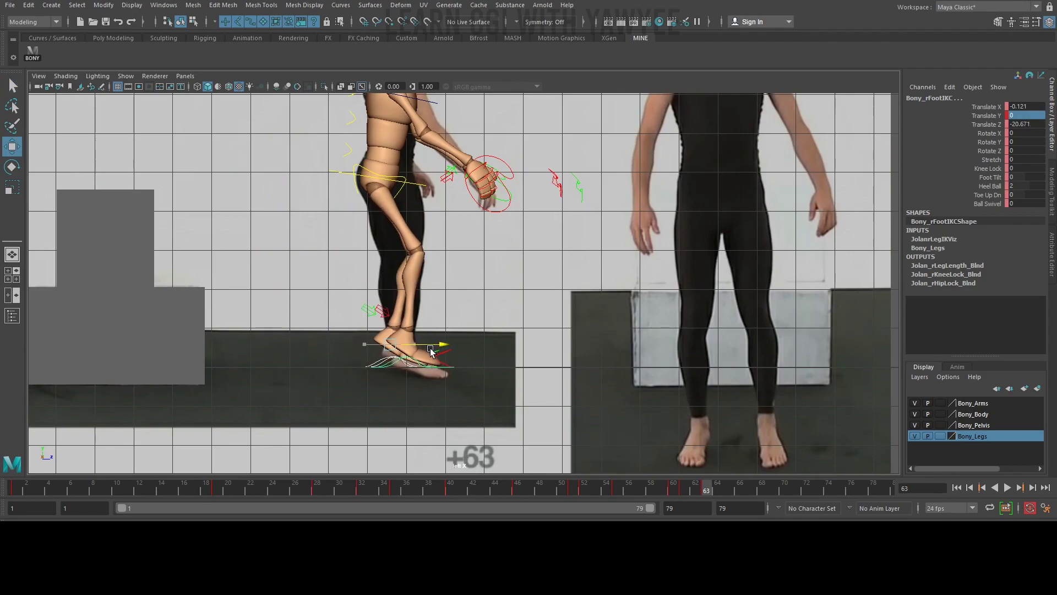
# Adjust the torso and the left wrist IK control at frame 63 to match the actor's straightening pose
pyautogui.keyDown('alt'); pyautogui.moveTo(431, 350); pyautogui.dragTo(265, 274, button='middle'); pyautogui.keyUp('alt')
pyautogui.keyDown('alt'); pyautogui.moveTo(264, 273); pyautogui.dragTo(375, 273, button='right'); pyautogui.keyUp('alt')
pyautogui.click(372, 276)
pyautogui.press('q')
pyautogui.scroll(-4, 571, 190)
pyautogui.keyDown('alt'); pyautogui.moveTo(570, 190); pyautogui.dragTo(580, 363, button='middle'); pyautogui.keyUp('alt')
pyautogui.moveTo(707, 488)
pyautogui.mouseDown()
pyautogui.moveTo(720, 489)
pyautogui.moveTo(705, 487)
pyautogui.mouseUp()
pyautogui.click(441, 256)
pyautogui.scroll(3, 432, 243)
pyautogui.press('w')
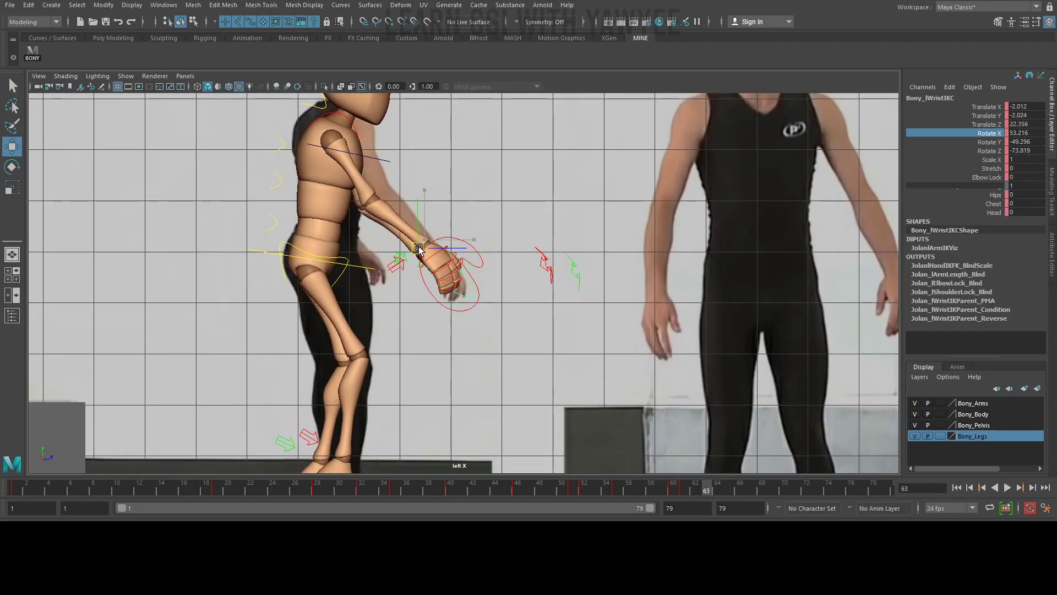
pyautogui.scroll(-5, 427, 274)
pyautogui.click(405, 420)
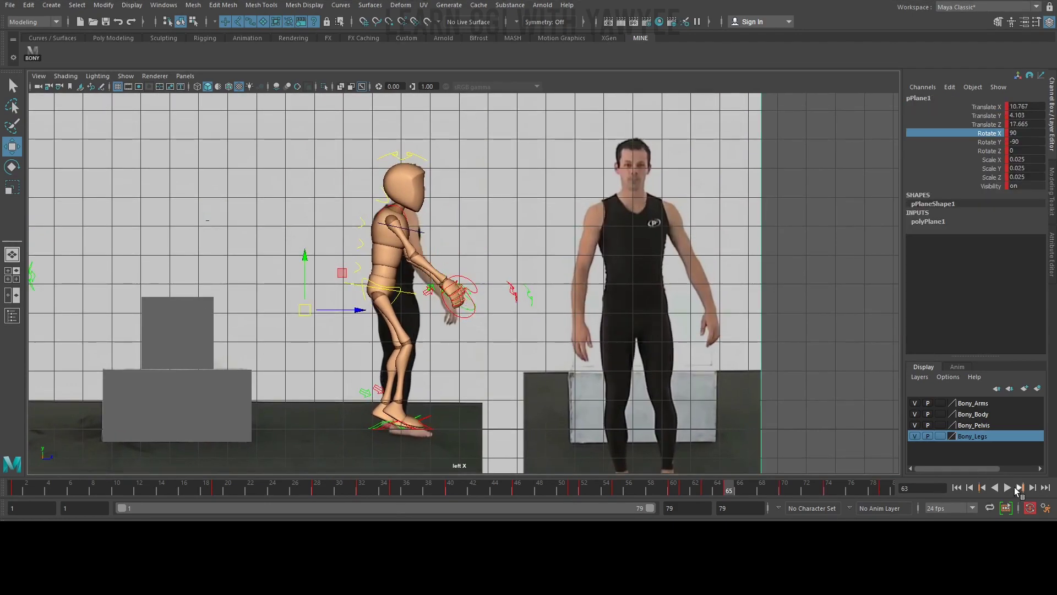
# At frame 65, nudge the root control forward and change the feet's Heel Ball value to lower the heels to the floor
pyautogui.scroll(5, 405, 418)
pyautogui.moveTo(388, 306); pyautogui.dragTo(390, 305)
pyautogui.click(728, 489)
pyautogui.click(342, 324)
pyautogui.click(1021, 185)
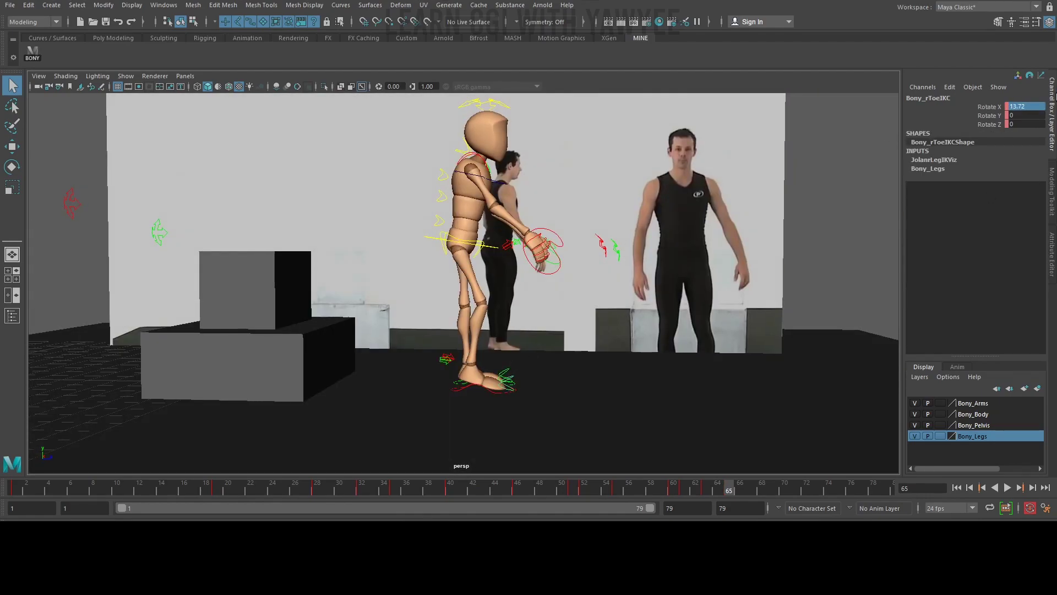
# Adjust the root control and the right wrist IK control at frame 65 to match the actor's side view
pyautogui.click(429, 233)
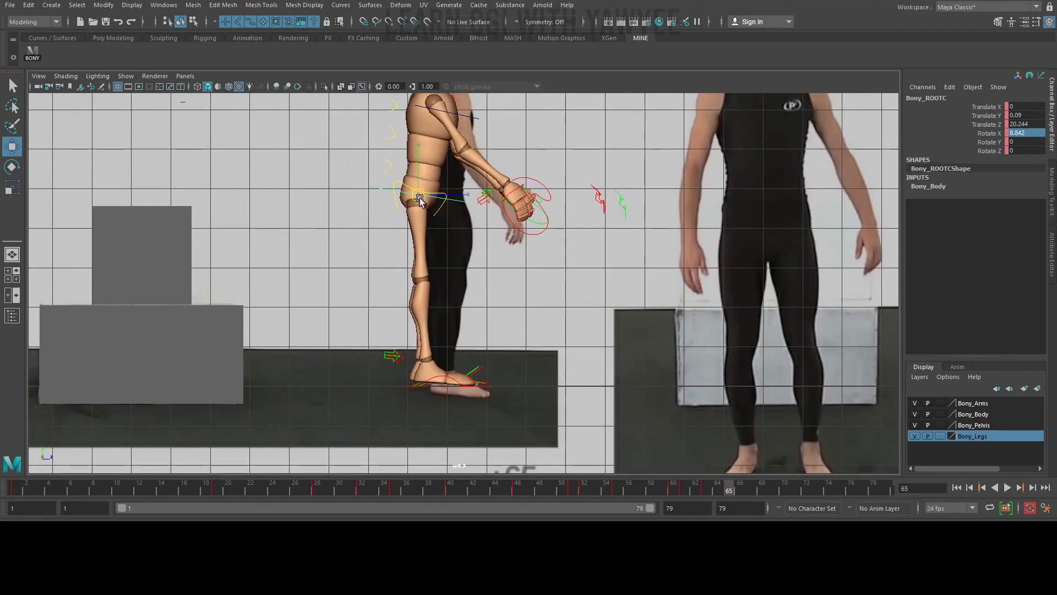
pyautogui.keyDown('alt'); pyautogui.moveTo(420, 199); pyautogui.dragTo(401, 227, button='middle'); pyautogui.keyUp('alt')
pyautogui.scroll(1, 468, 237)
pyautogui.click(467, 237)
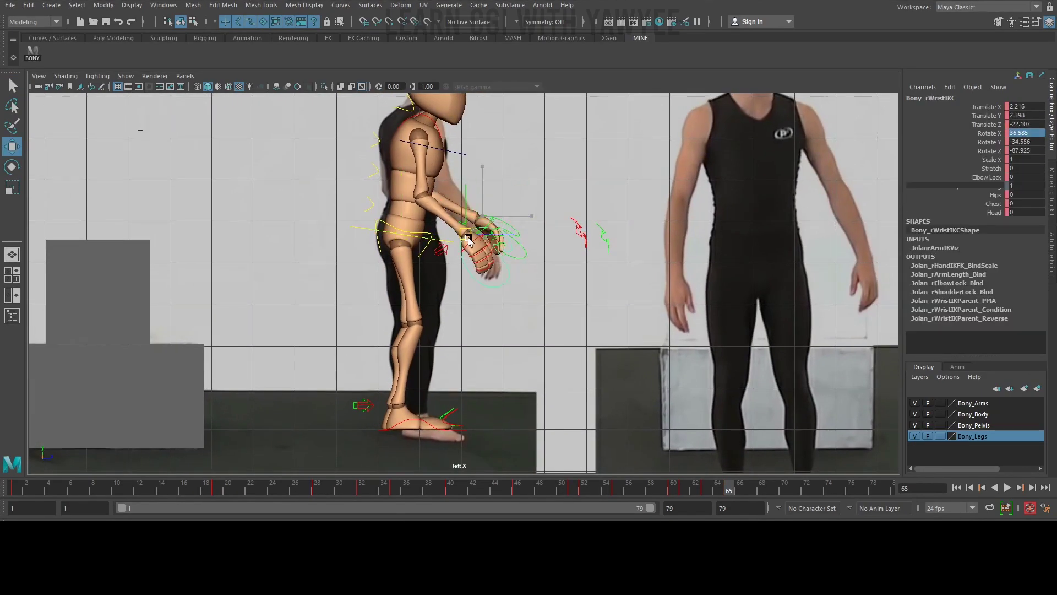
pyautogui.press('space')
pyautogui.moveTo(463, 249); pyautogui.dragTo(463, 215)
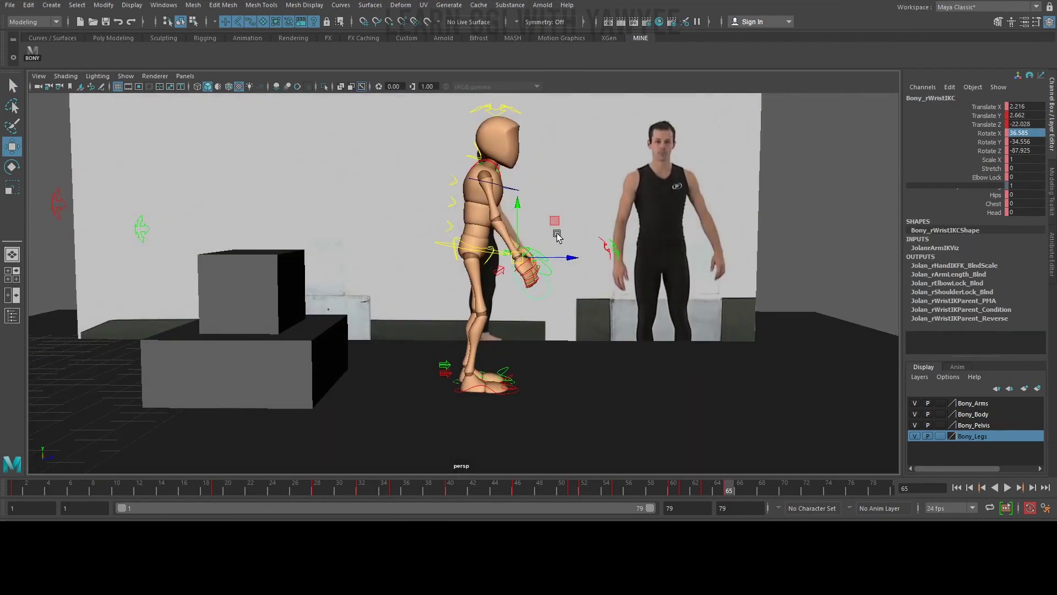
pyautogui.press('space')
pyautogui.keyDown('alt'); pyautogui.moveTo(557, 233); pyautogui.dragTo(468, 236); pyautogui.keyUp('alt')
pyautogui.keyDown('alt'); pyautogui.moveTo(468, 237); pyautogui.dragTo(475, 329, button='middle'); pyautogui.keyUp('alt')
# Rotate the root control more upright at frame 65 and reposition the wrist control beside the actor's hand
pyautogui.click(385, 314)
pyautogui.press('e')
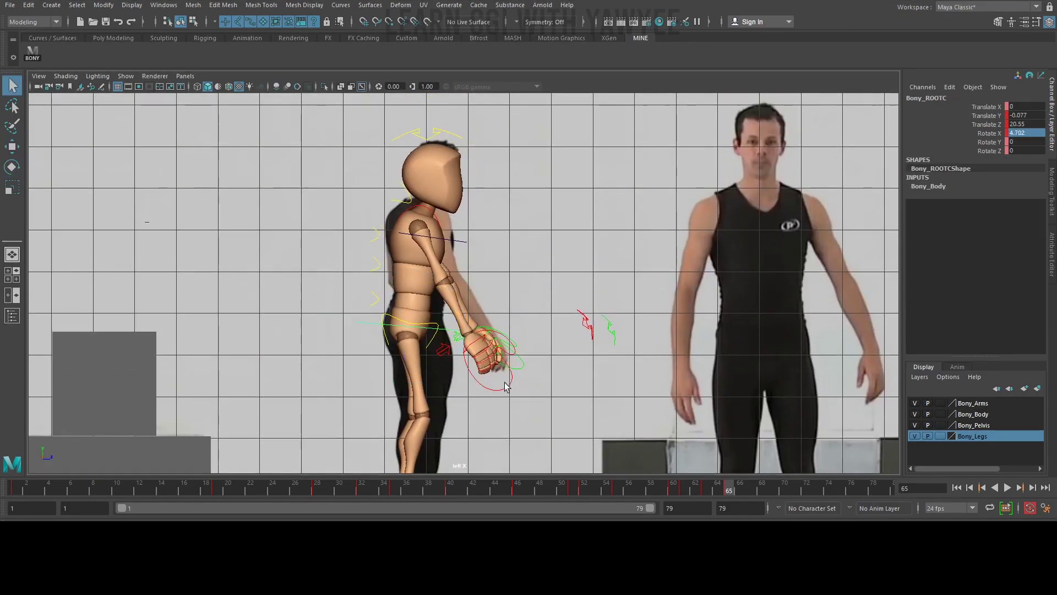
pyautogui.click(506, 386)
pyautogui.press('w')
pyautogui.press('space')
pyautogui.moveTo(467, 330); pyautogui.dragTo(467, 298)
pyautogui.keyDown('alt'); pyautogui.moveTo(537, 303); pyautogui.dragTo(485, 297); pyautogui.keyUp('alt')
pyautogui.moveTo(484, 251); pyautogui.dragTo(504, 249)
pyautogui.click(385, 264)
# At frame 70, lower the right wrist IK control to the body's side and rotate the hand to hang down
pyautogui.click(784, 489)
pyautogui.press('space')
pyautogui.moveTo(567, 269); pyautogui.dragTo(510, 270)
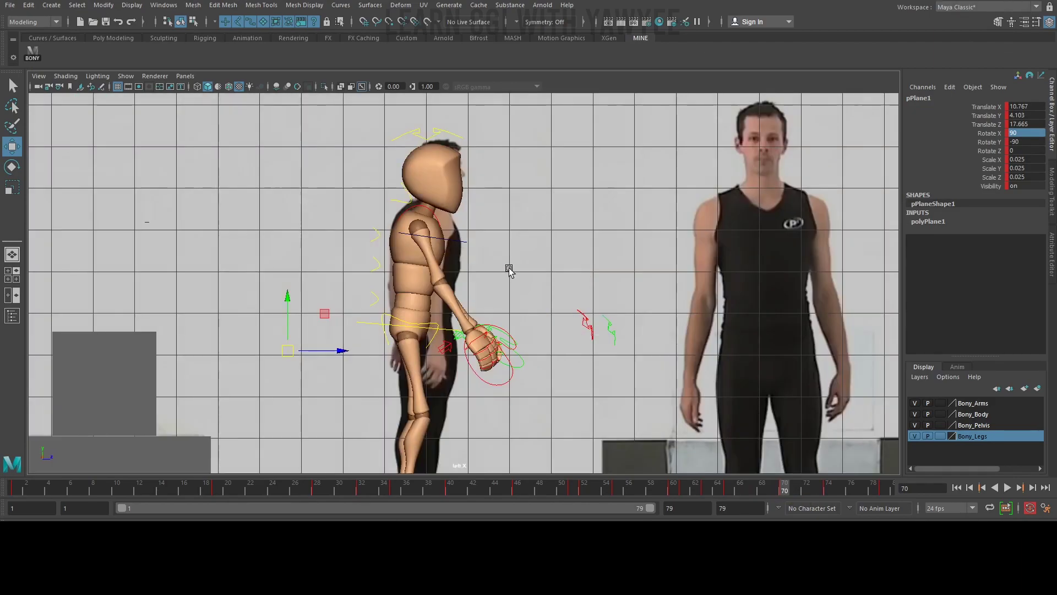
pyautogui.keyDown('alt'); pyautogui.moveTo(509, 269); pyautogui.dragTo(550, 227, button='middle'); pyautogui.keyUp('alt')
pyautogui.moveTo(763, 489)
pyautogui.mouseDown()
pyautogui.moveTo(753, 490)
pyautogui.moveTo(775, 487)
pyautogui.mouseUp()
pyautogui.hotkey('alt', 'v')
pyautogui.click(463, 298)
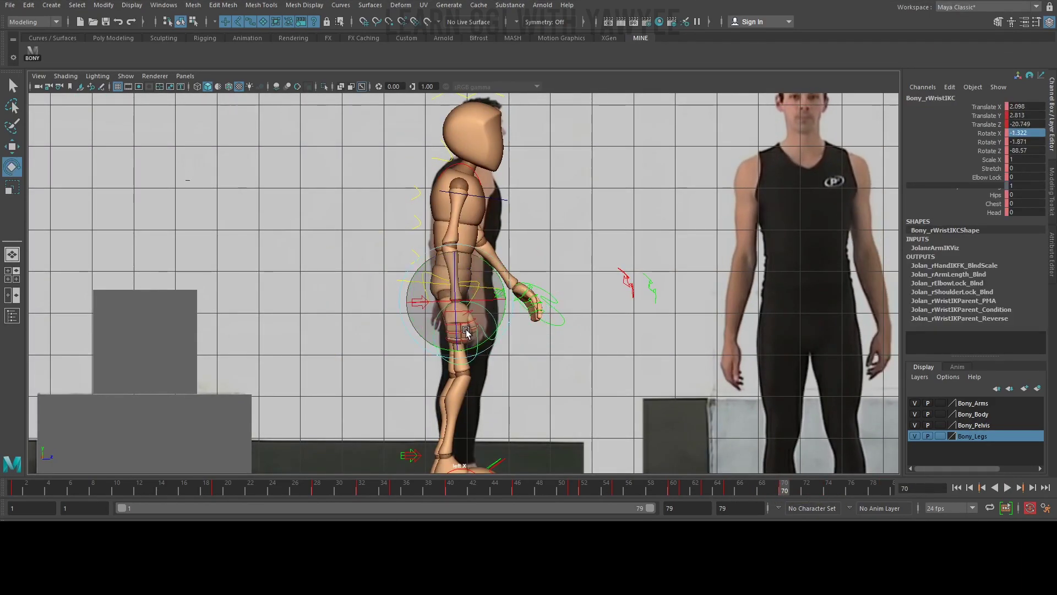
# Bring the left wrist IK control back to the hip at frame 70 and rotate the hand to hang naturally
pyautogui.moveTo(515, 285); pyautogui.dragTo(445, 298)
pyautogui.press('space')
pyautogui.keyDown('alt'); pyautogui.moveTo(496, 275); pyautogui.dragTo(539, 275, button='right'); pyautogui.keyUp('alt')
pyautogui.press('e')
pyautogui.moveTo(523, 242); pyautogui.dragTo(539, 275)
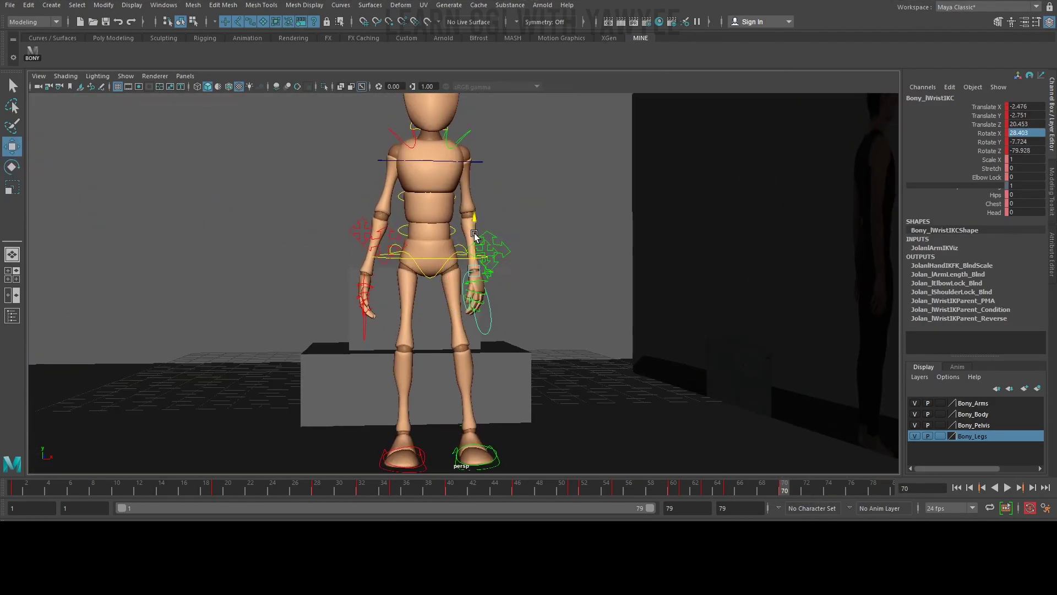
pyautogui.keyDown('alt'); pyautogui.moveTo(416, 278); pyautogui.dragTo(427, 309); pyautogui.keyUp('alt')
# Shift the root control slightly at frame 70 to balance the standing pose over the feet
pyautogui.press('space')
pyautogui.press('q')
pyautogui.click(417, 257)
pyautogui.click(457, 309)
pyautogui.press('space')
pyautogui.click(440, 306)
pyautogui.moveTo(507, 304); pyautogui.dragTo(507, 304)
pyautogui.keyDown('alt'); pyautogui.moveTo(418, 300); pyautogui.dragTo(531, 295); pyautogui.keyUp('alt')
pyautogui.moveTo(480, 273); pyautogui.dragTo(480, 275)
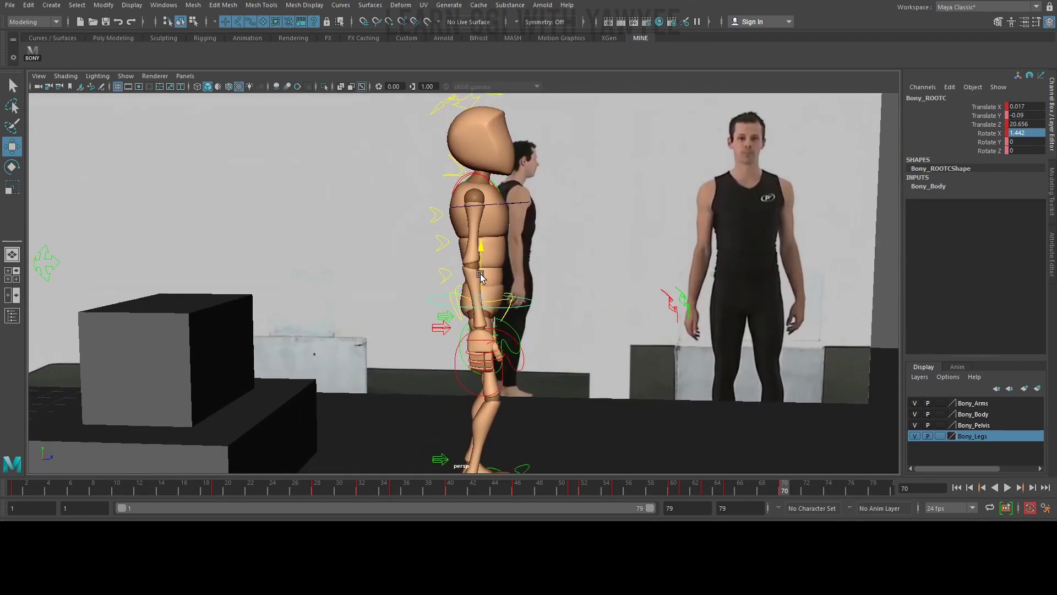
# Compare the reference up to frame 79, and reposition the wrist IK controls at frame 74 to match the actor's hanging arms
pyautogui.click(1020, 488)
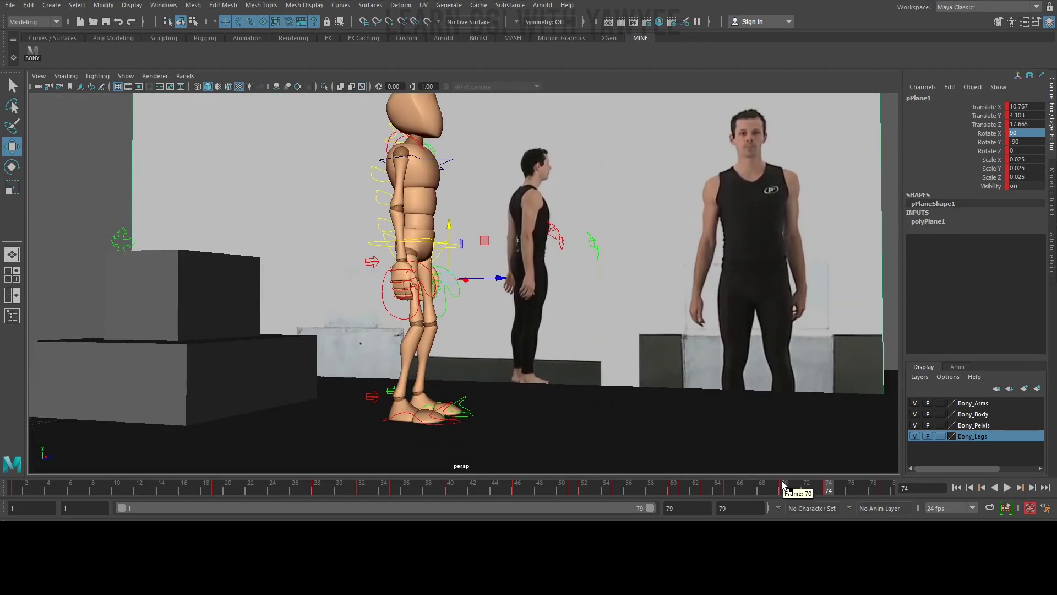
pyautogui.moveTo(786, 488); pyautogui.dragTo(895, 492)
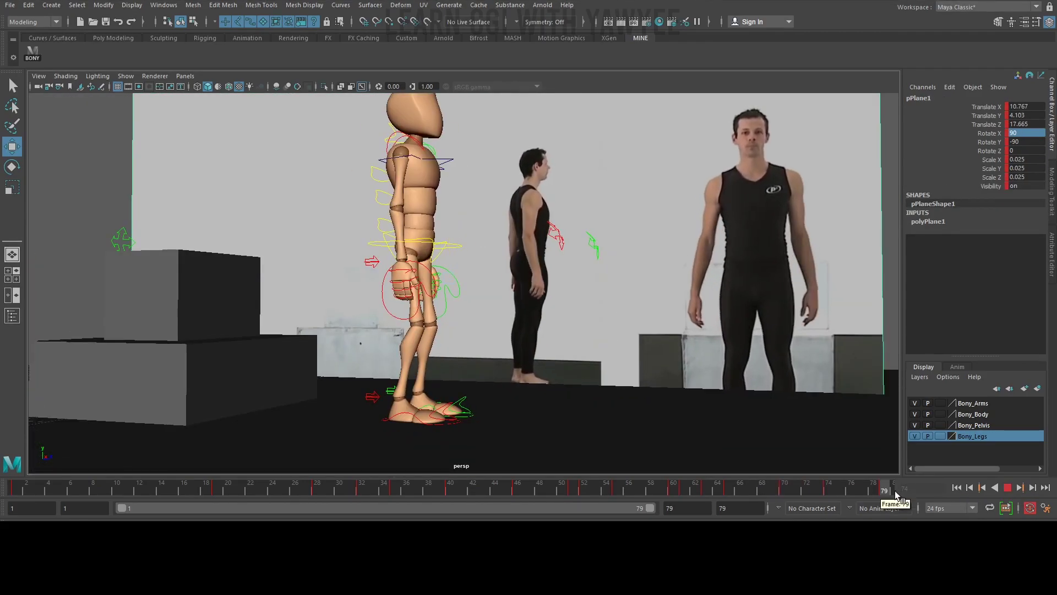
pyautogui.moveTo(824, 487); pyautogui.dragTo(829, 487)
pyautogui.press('space')
pyautogui.moveTo(486, 307); pyautogui.dragTo(446, 290)
pyautogui.click(440, 278)
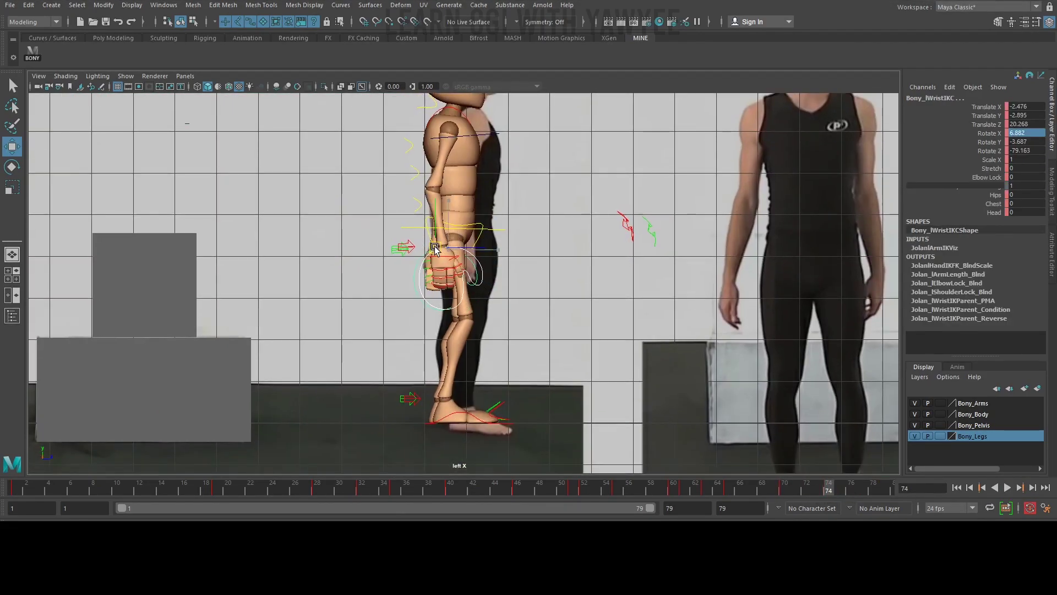
pyautogui.press('e')
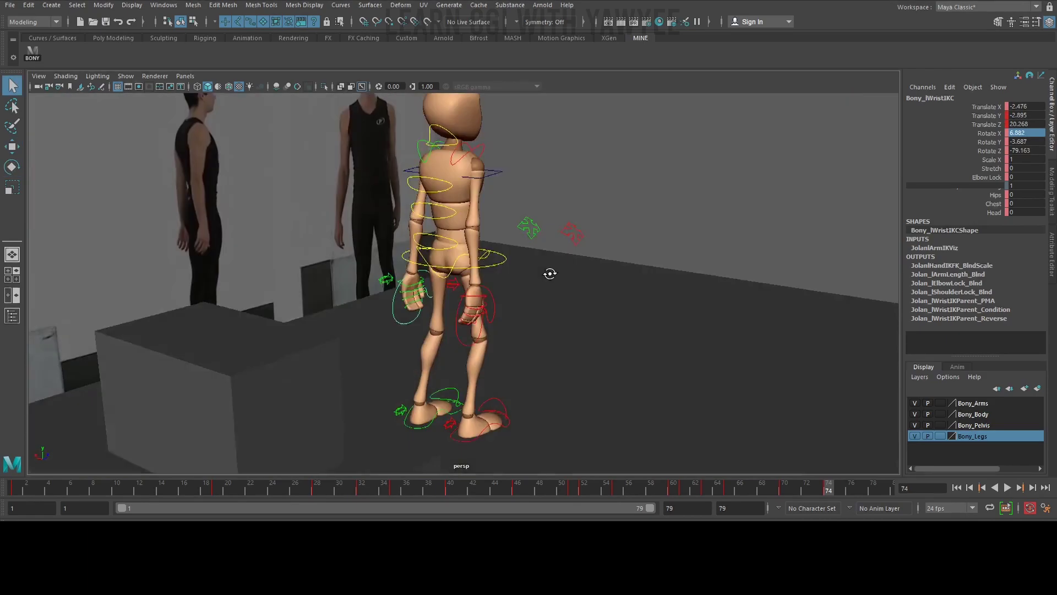
pyautogui.keyDown('alt'); pyautogui.moveTo(550, 274); pyautogui.dragTo(650, 314); pyautogui.keyUp('alt')
pyautogui.press('w')
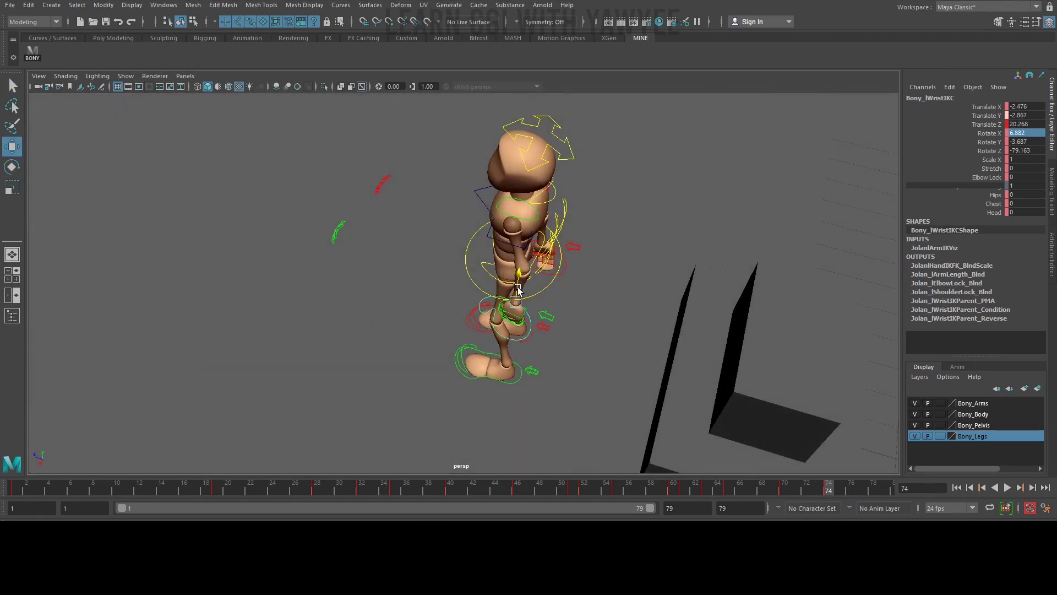
pyautogui.moveTo(518, 285); pyautogui.dragTo(520, 289)
# Refine the left wrist IK control's position beside the thigh at frame 74 and undo the last three changes
pyautogui.press('space')
pyautogui.moveTo(538, 297); pyautogui.dragTo(395, 262)
pyautogui.click(339, 278)
pyautogui.keyDown('alt'); pyautogui.moveTo(529, 286); pyautogui.dragTo(416, 287); pyautogui.keyUp('alt')
pyautogui.keyDown('alt'); pyautogui.moveTo(325, 314); pyautogui.dragTo(335, 343); pyautogui.keyUp('alt')
pyautogui.click(358, 335)
pyautogui.hotkey('ctrl', 'z')
pyautogui.hotkey('ctrl', 'z')
pyautogui.hotkey('ctrl', 'z')
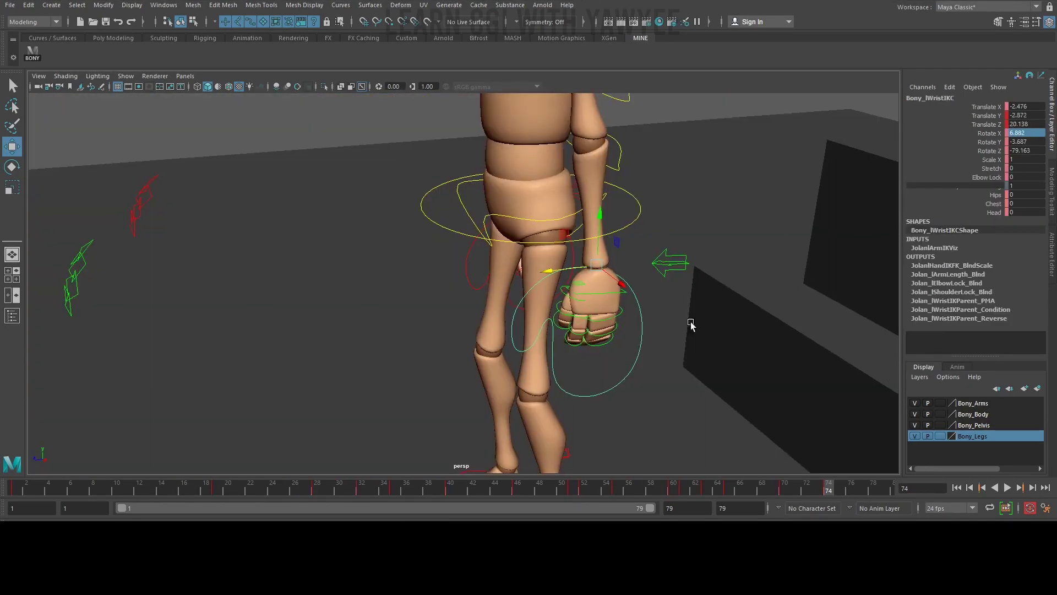
# At frame 79, adjust the wrist IK controls so the arms settle into the actor's final standing pose
pyautogui.scroll(3, 523, 289)
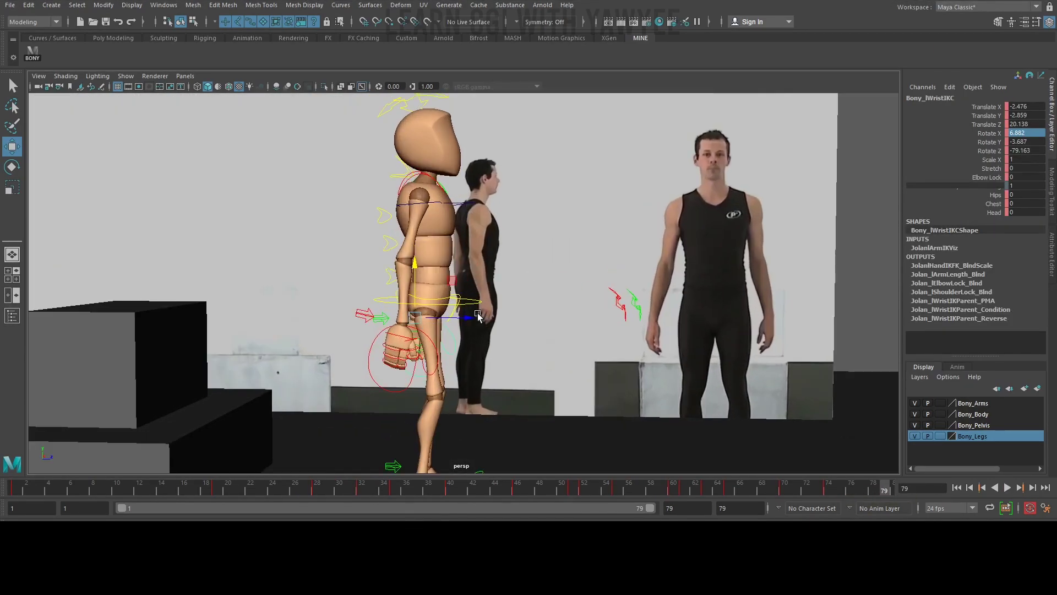
pyautogui.click(474, 295)
pyautogui.moveTo(432, 302); pyautogui.dragTo(433, 299)
pyautogui.click(411, 373)
pyautogui.press('q')
pyautogui.keyDown('alt'); pyautogui.moveTo(425, 342); pyautogui.dragTo(440, 342); pyautogui.keyUp('alt')
pyautogui.press('w')
pyautogui.moveTo(432, 313); pyautogui.dragTo(528, 318)
# Play the whole animation from frame 1 and scrub the opening frames to check the arm motion
pyautogui.scroll(-5, 529, 318)
pyautogui.click(957, 487)
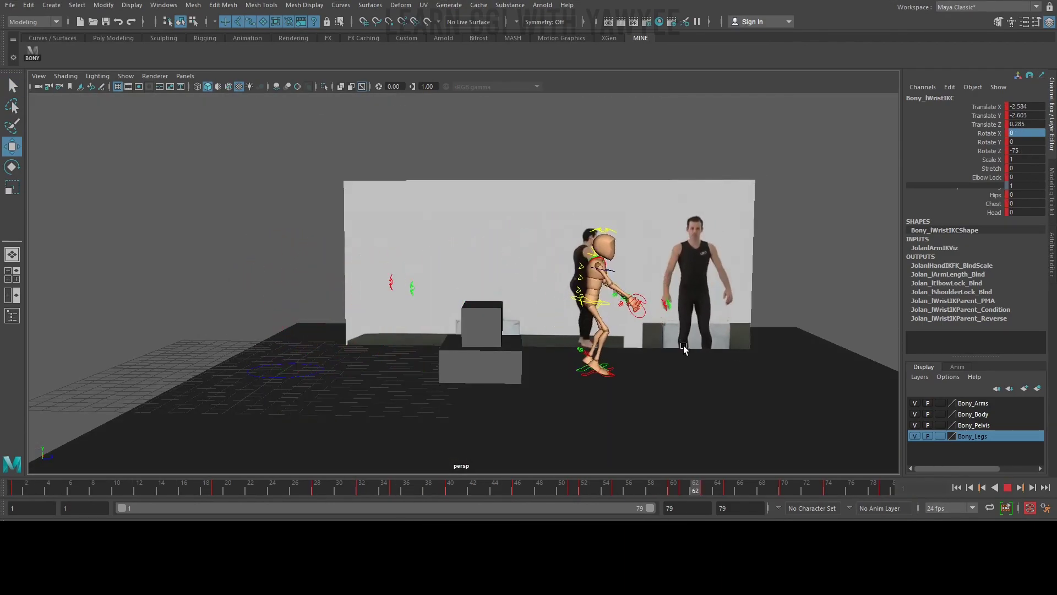
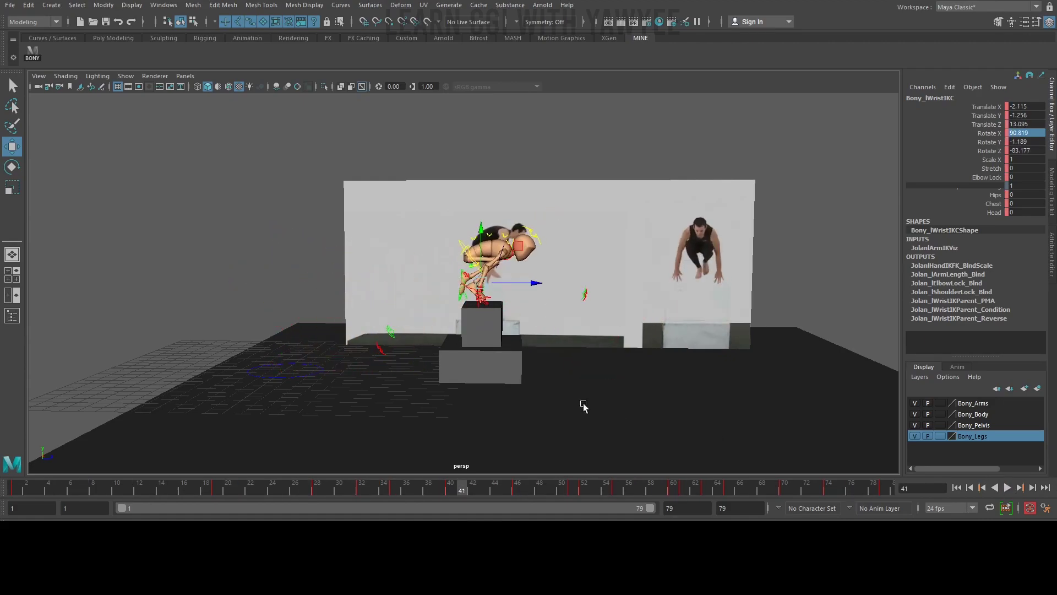
pyautogui.keyDown('alt'); pyautogui.moveTo(412, 383); pyautogui.dragTo(440, 386, button='middle'); pyautogui.keyUp('alt')
pyautogui.keyDown('alt'); pyautogui.moveTo(440, 386); pyautogui.dragTo(556, 328, button='right'); pyautogui.keyUp('alt')
pyautogui.keyDown('alt'); pyautogui.moveTo(556, 328); pyautogui.dragTo(601, 283, button='middle'); pyautogui.keyUp('alt')
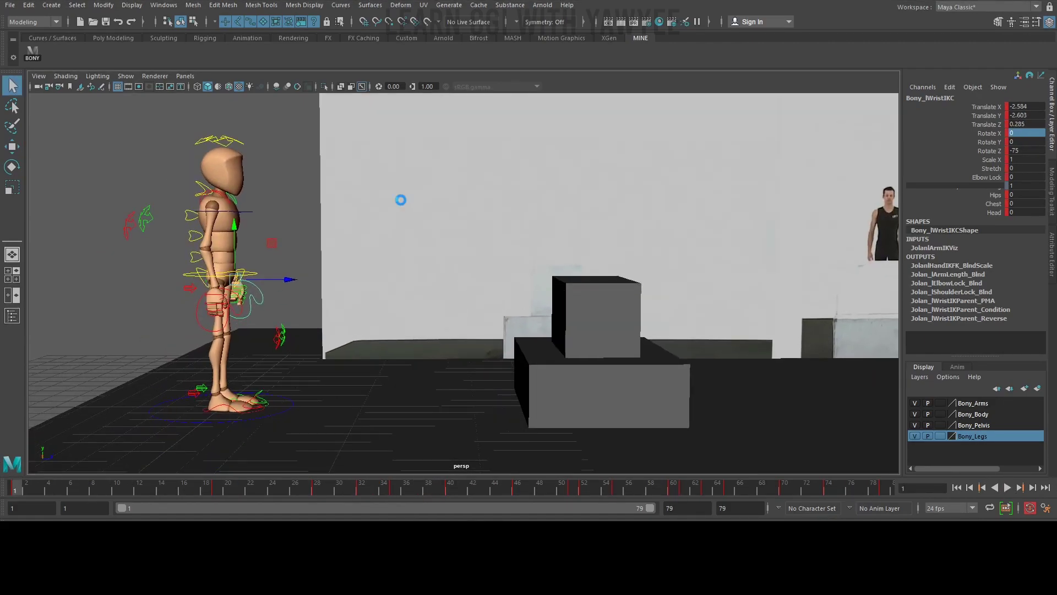
pyautogui.hotkey('ctrl', 'z')
pyautogui.moveTo(61, 486); pyautogui.dragTo(124, 483)
pyautogui.keyDown('alt'); pyautogui.moveTo(567, 297); pyautogui.dragTo(469, 299, button='right'); pyautogui.keyUp('alt')
pyautogui.keyDown('alt'); pyautogui.moveTo(470, 300); pyautogui.dragTo(364, 292, button='middle'); pyautogui.keyUp('alt')
pyautogui.moveTo(125, 491); pyautogui.dragTo(57, 487)
pyautogui.keyDown('alt'); pyautogui.moveTo(264, 309); pyautogui.dragTo(358, 302, button='middle'); pyautogui.keyUp('alt')
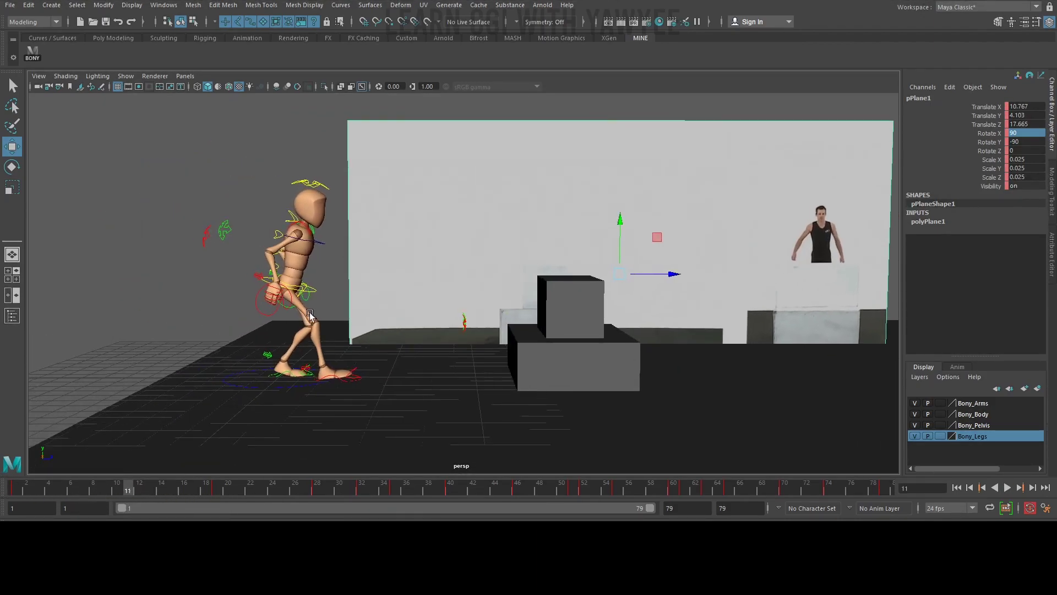
# Move the right wrist IK control at frame 11 and check the arm from behind and from the side
pyautogui.keyDown('alt'); pyautogui.moveTo(358, 303); pyautogui.dragTo(418, 303, button='right'); pyautogui.keyUp('alt')
pyautogui.click(192, 312)
pyautogui.keyDown('alt'); pyautogui.moveTo(193, 312); pyautogui.dragTo(309, 283, button='middle'); pyautogui.keyUp('alt')
pyautogui.keyDown('alt'); pyautogui.moveTo(308, 284); pyautogui.dragTo(558, 329); pyautogui.keyUp('alt')
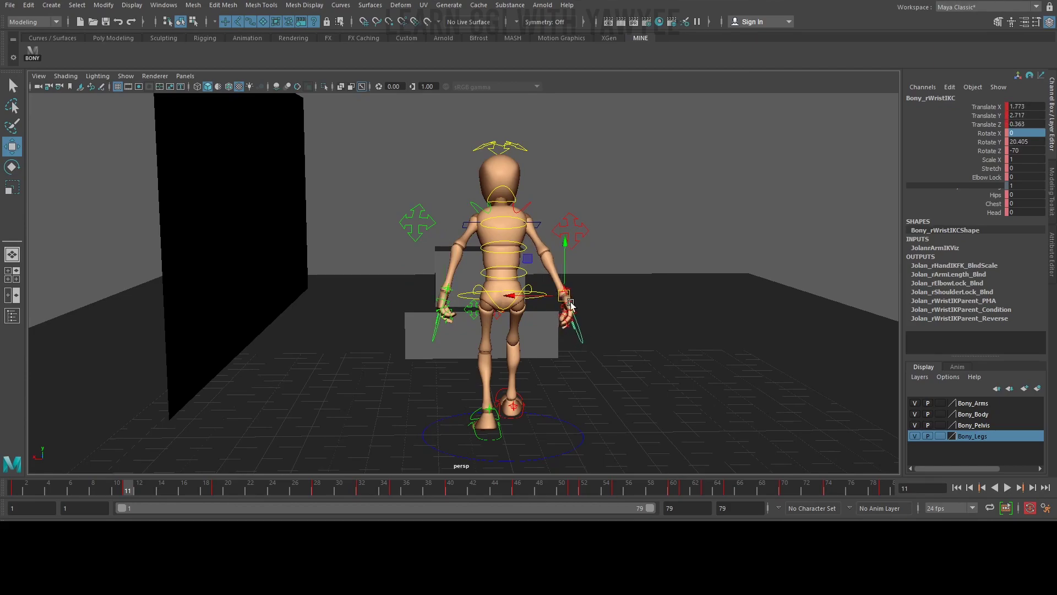
pyautogui.keyDown('alt'); pyautogui.moveTo(571, 304); pyautogui.dragTo(296, 165); pyautogui.keyUp('alt')
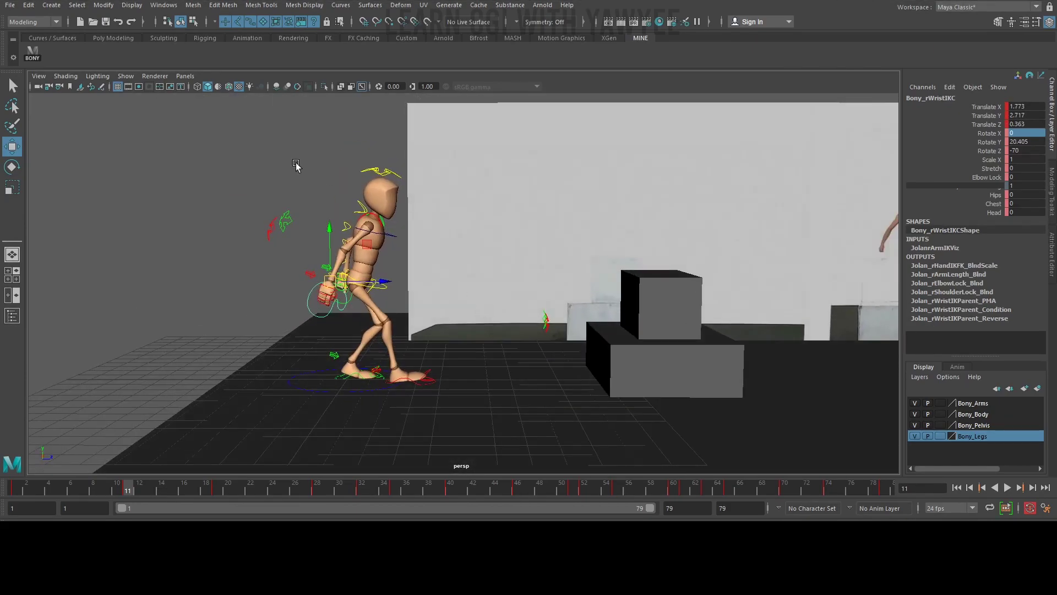
# Move both wrist IK controls forward at frame 15, closer to the hips, and play back the backward arm swing
pyautogui.click(98, 492)
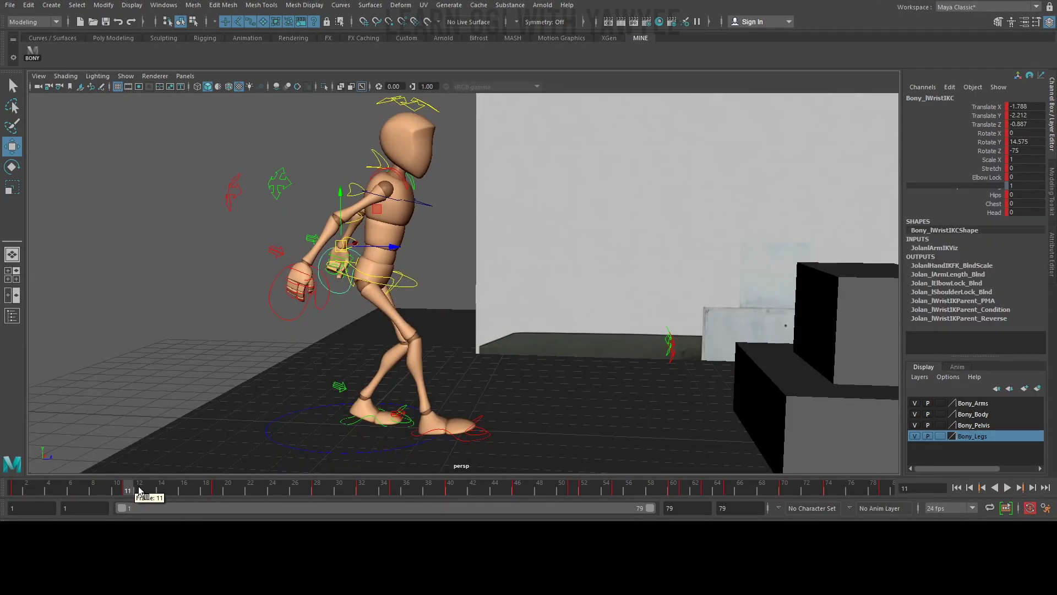
pyautogui.moveTo(142, 496); pyautogui.dragTo(172, 499)
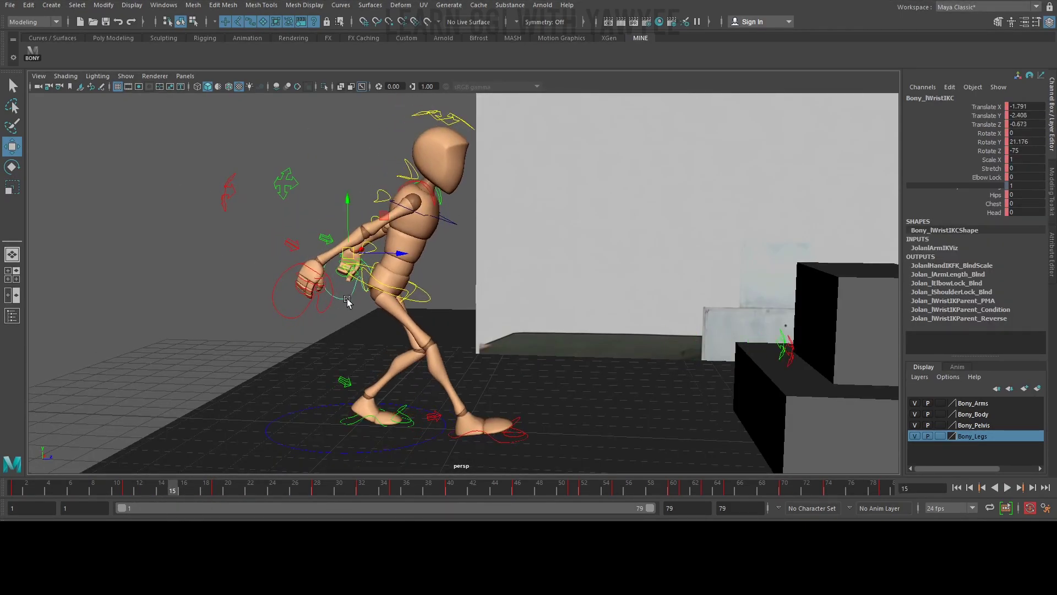
pyautogui.moveTo(348, 254); pyautogui.dragTo(367, 256)
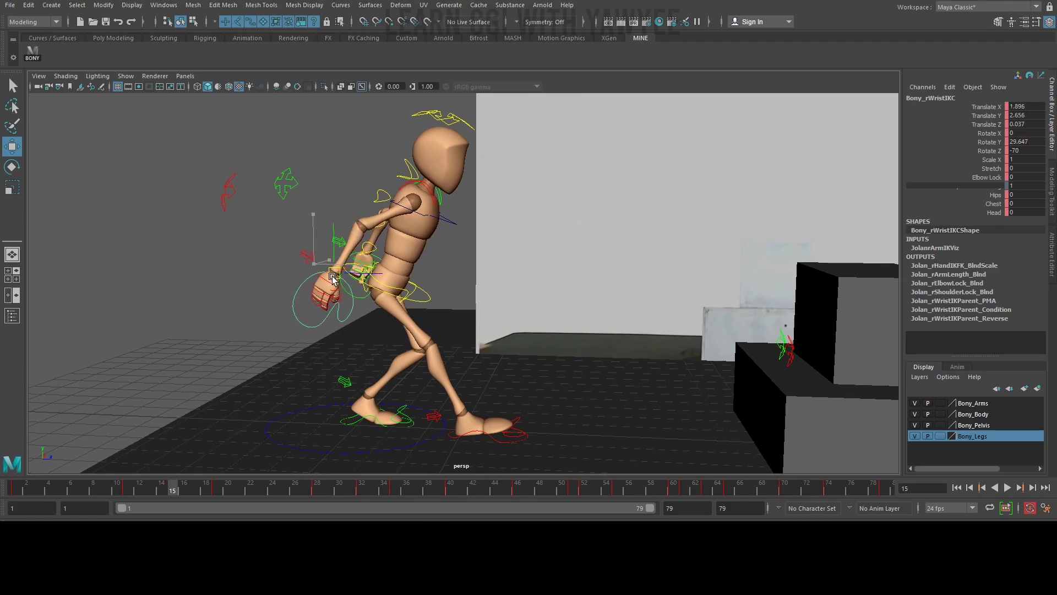
pyautogui.hotkey('alt', 'v')
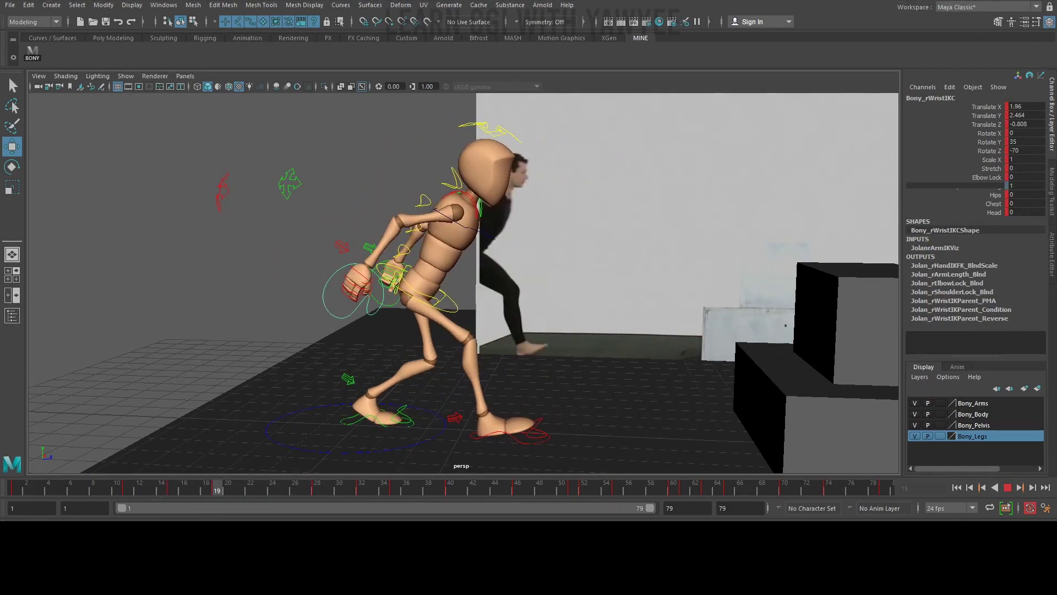
# At frame 23, bring the right wrist IK control down and forward beside the right knee
pyautogui.keyDown('alt'); pyautogui.moveTo(519, 256); pyautogui.dragTo(442, 266); pyautogui.keyUp('alt')
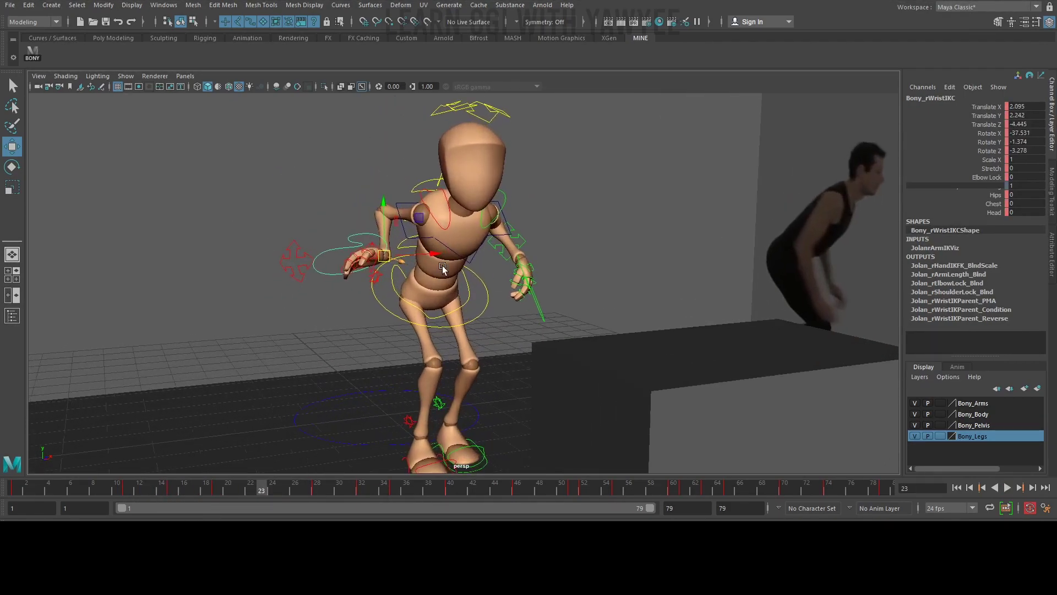
pyautogui.keyDown('alt'); pyautogui.moveTo(407, 406); pyautogui.dragTo(707, 356); pyautogui.keyUp('alt')
pyautogui.moveTo(412, 316); pyautogui.dragTo(484, 314)
pyautogui.press('w')
pyautogui.moveTo(504, 320); pyautogui.dragTo(550, 293)
pyautogui.moveTo(495, 292); pyautogui.dragTo(535, 324)
# Position and rotate the left wrist IK control at frame 23, and scrub frames 19 to 23 to check the arm swing
pyautogui.keyDown('alt'); pyautogui.moveTo(584, 325); pyautogui.dragTo(505, 325); pyautogui.keyUp('alt')
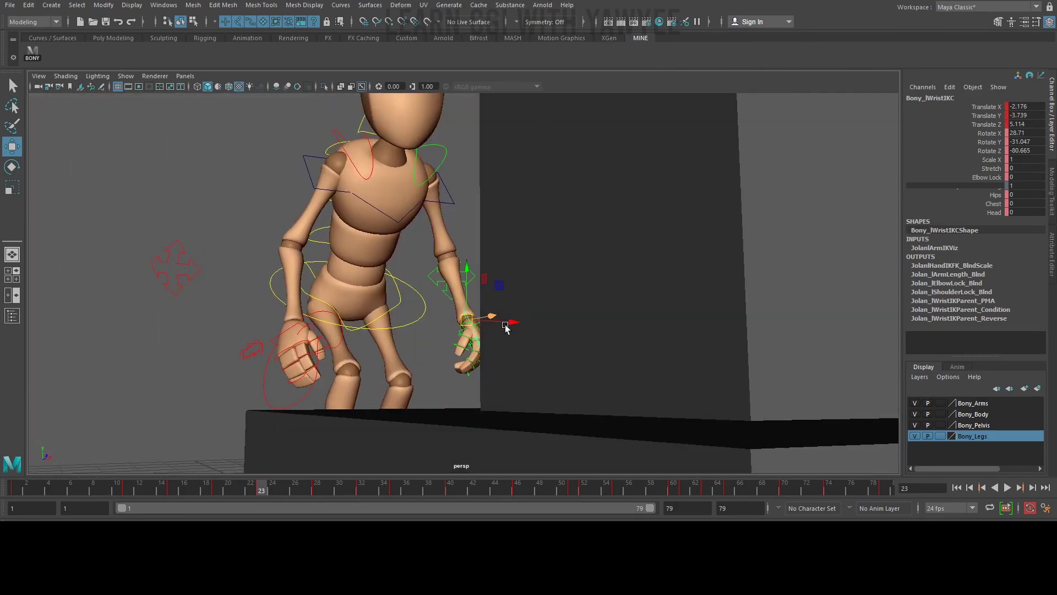
pyautogui.moveTo(456, 295); pyautogui.dragTo(495, 307)
pyautogui.keyDown('alt'); pyautogui.moveTo(358, 327); pyautogui.dragTo(439, 333); pyautogui.keyUp('alt')
pyautogui.moveTo(544, 346); pyautogui.dragTo(521, 364)
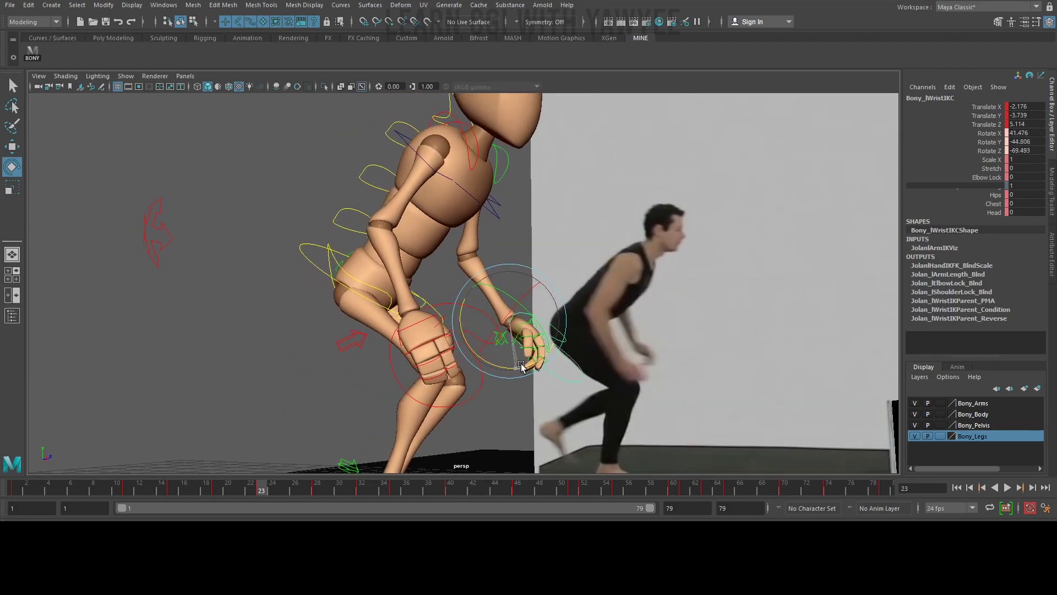
pyautogui.scroll(-3, 556, 336)
pyautogui.keyDown('alt'); pyautogui.moveTo(578, 337); pyautogui.dragTo(471, 311, button='right'); pyautogui.keyUp('alt')
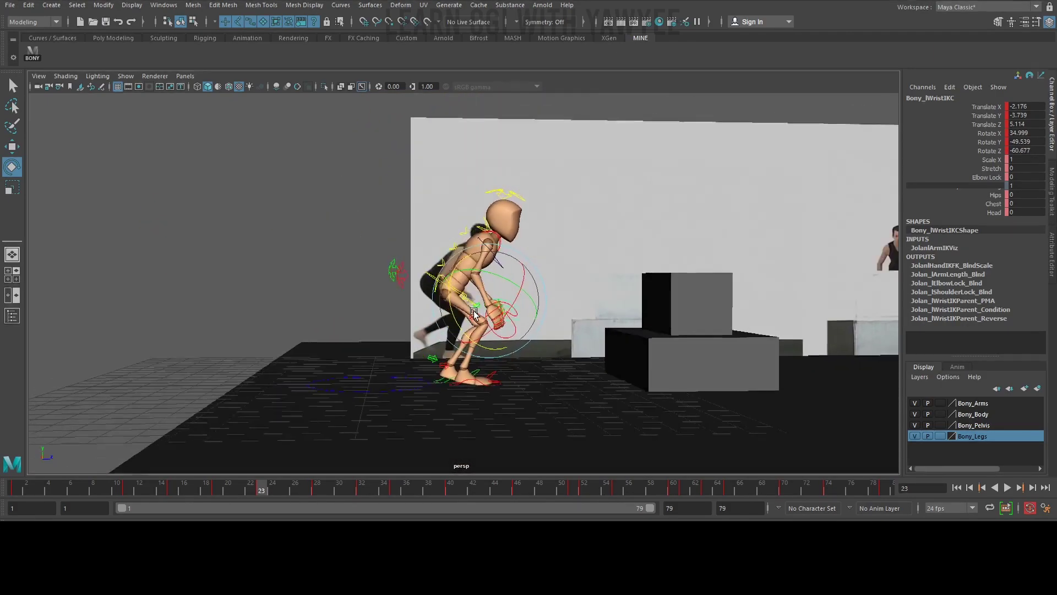
pyautogui.keyDown('alt'); pyautogui.moveTo(456, 314); pyautogui.dragTo(467, 310, button='middle'); pyautogui.keyUp('alt')
pyautogui.click(219, 489)
pyautogui.moveTo(222, 489); pyautogui.dragTo(264, 490)
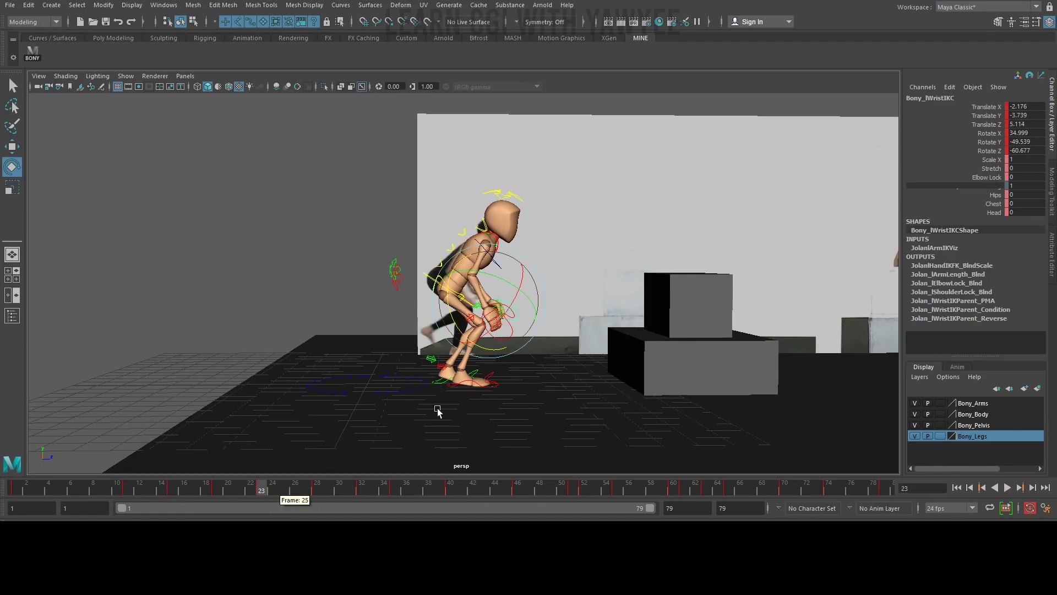
# At frame 23, set the left foot's Heel Ball to 0 and move and rotate the foot up behind the body
pyautogui.keyDown('alt'); pyautogui.moveTo(439, 411); pyautogui.dragTo(539, 365, button='right'); pyautogui.keyUp('alt')
pyautogui.keyDown('alt'); pyautogui.moveTo(539, 365); pyautogui.dragTo(573, 326, button='middle'); pyautogui.keyUp('alt')
pyautogui.click(477, 389)
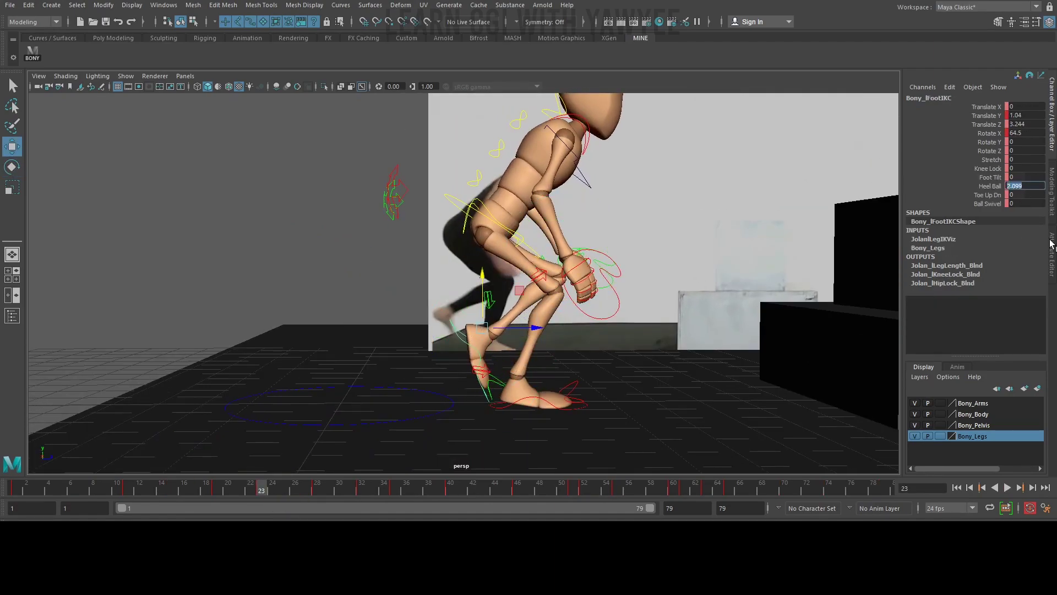
pyautogui.scroll(1, 567, 275)
pyautogui.press('e')
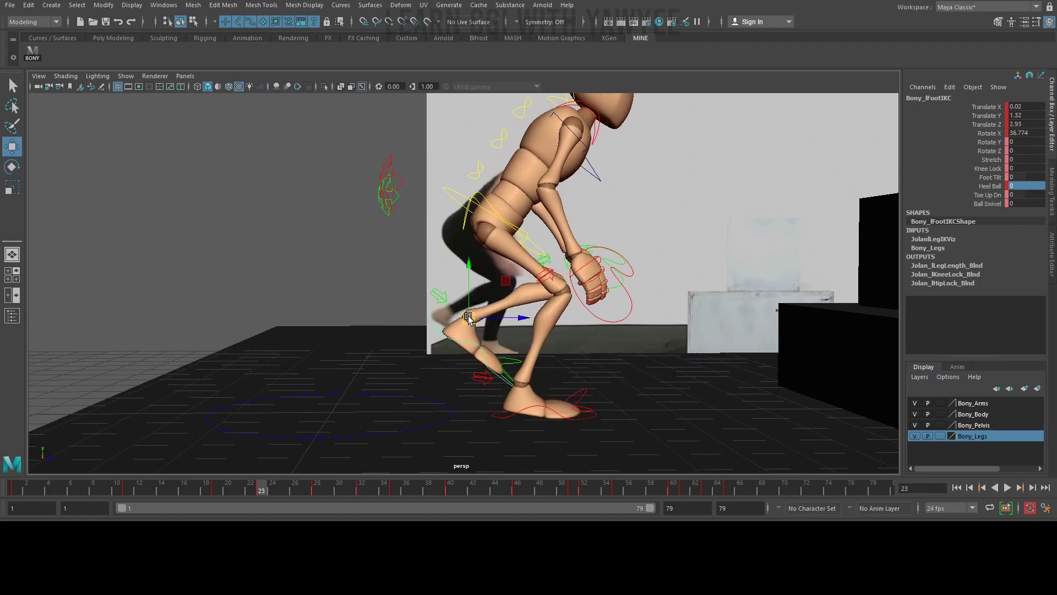
pyautogui.scroll(-5, 602, 332)
pyautogui.keyDown('alt'); pyautogui.moveTo(602, 332); pyautogui.dragTo(582, 358, button='middle'); pyautogui.keyUp('alt')
# Run the BONY script and adjust the right wrist IK control and its key at frame 15
pyautogui.click(37, 61)
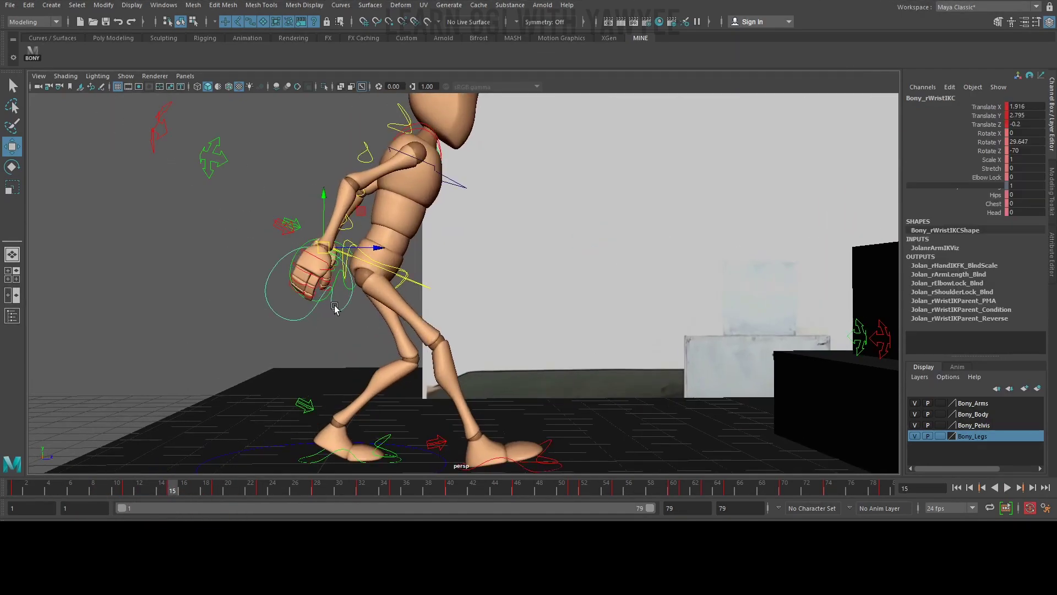
pyautogui.rightClick(176, 487)
pyautogui.click(278, 371)
# Scrub to frame 26 and adjust the wrist IK controls of the forward-reaching arms
pyautogui.moveTo(185, 489); pyautogui.dragTo(282, 489)
pyautogui.scroll(4, 466, 337)
pyautogui.click(293, 492)
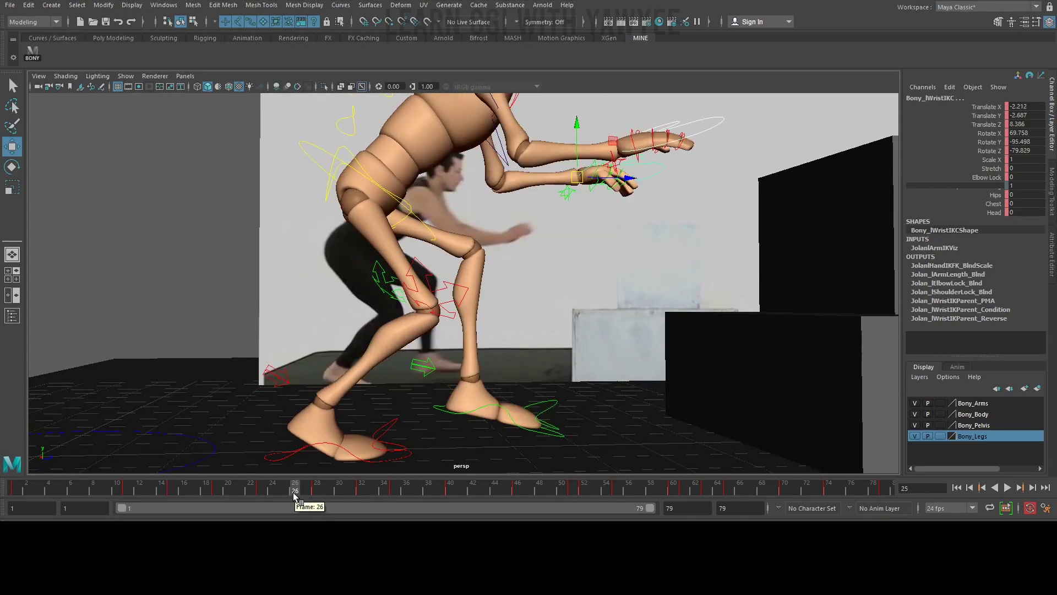
pyautogui.scroll(-5, 472, 325)
pyautogui.click(475, 360)
pyautogui.press('e')
pyautogui.keyDown('alt'); pyautogui.moveTo(523, 259); pyautogui.dragTo(428, 319, button='middle'); pyautogui.keyUp('alt')
pyautogui.press('space')
pyautogui.moveTo(428, 319); pyautogui.dragTo(356, 299)
# Rotate the finger controls of the right hand at frame 26 to shape the forward-reaching hand
pyautogui.keyDown('alt'); pyautogui.moveTo(294, 352); pyautogui.dragTo(415, 347, button='right'); pyautogui.keyUp('alt')
pyautogui.click(530, 266)
pyautogui.press('w')
pyautogui.press('e')
pyautogui.keyDown('alt'); pyautogui.moveTo(533, 300); pyautogui.dragTo(608, 333, button='right'); pyautogui.keyUp('alt')
pyautogui.press('q')
pyautogui.click(468, 273)
pyautogui.press('space')
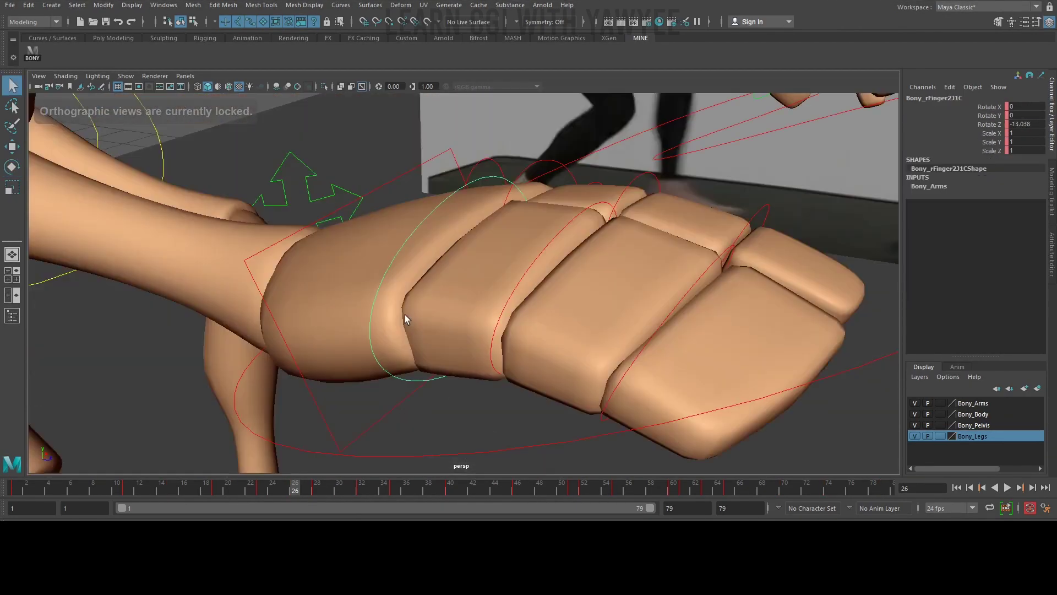
# Rotate the left wrist IK control at frame 26 to X 86.024, Y -118.564 and Z -96.492
pyautogui.scroll(-6, 405, 316)
pyautogui.keyDown('alt'); pyautogui.moveTo(596, 248); pyautogui.dragTo(551, 342); pyautogui.keyUp('alt')
pyautogui.click(479, 274)
pyautogui.press('e')
pyautogui.keyDown('alt'); pyautogui.moveTo(479, 274); pyautogui.dragTo(373, 264, button='right'); pyautogui.keyUp('alt')
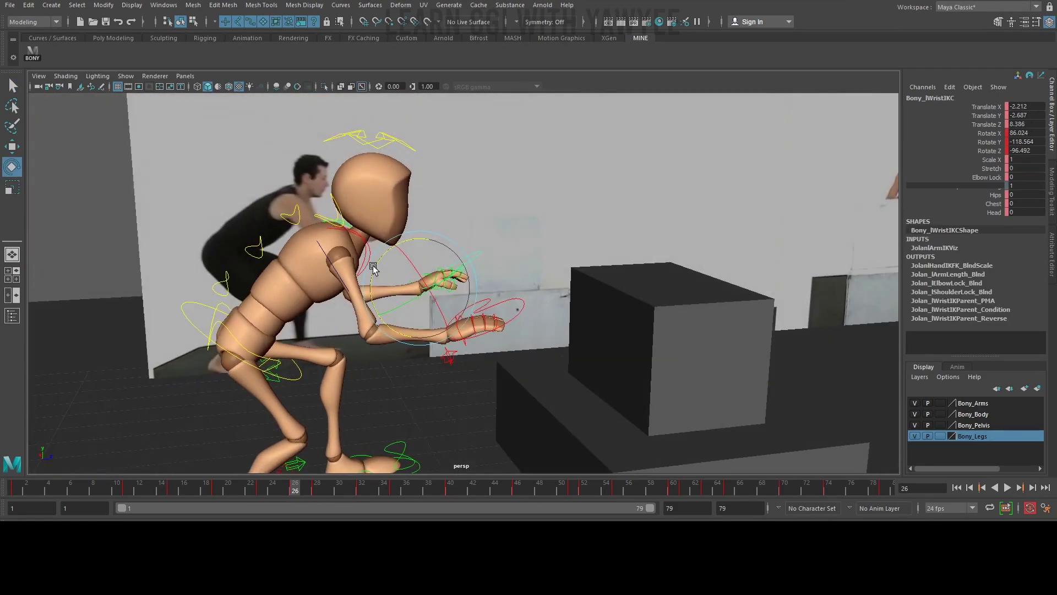
# In the side view, go to frame 30 and adjust the right foot's IK channels to lower its heel
pyautogui.press('space')
pyautogui.moveTo(373, 264); pyautogui.dragTo(238, 285)
pyautogui.keyDown('alt'); pyautogui.moveTo(238, 286); pyautogui.dragTo(186, 329, button='right'); pyautogui.keyUp('alt')
pyautogui.keyDown('alt'); pyautogui.moveTo(186, 330); pyautogui.dragTo(458, 338, button='middle'); pyautogui.keyUp('alt')
pyautogui.scroll(3, 458, 339)
pyautogui.moveTo(518, 149); pyautogui.dragTo(190, 440)
pyautogui.click(315, 490)
pyautogui.moveTo(315, 490); pyautogui.dragTo(339, 490)
pyautogui.press('q')
pyautogui.click(259, 438)
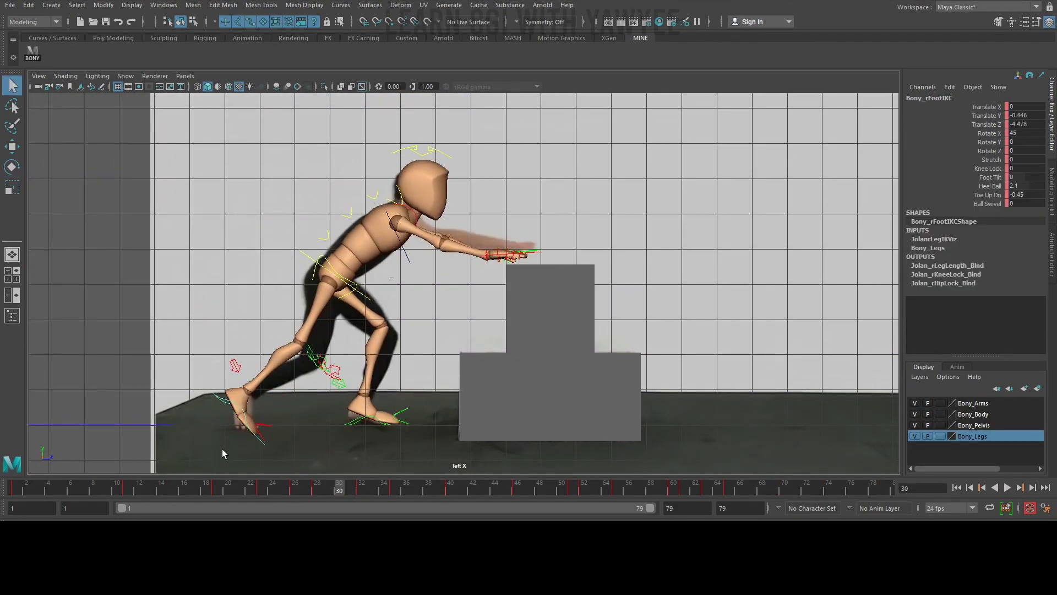
pyautogui.moveTo(540, 275); pyautogui.dragTo(554, 275, button='middle')
# Try rotating the right toe control at frame 30, check neighbouring frames and undo the last changes
pyautogui.click(285, 416)
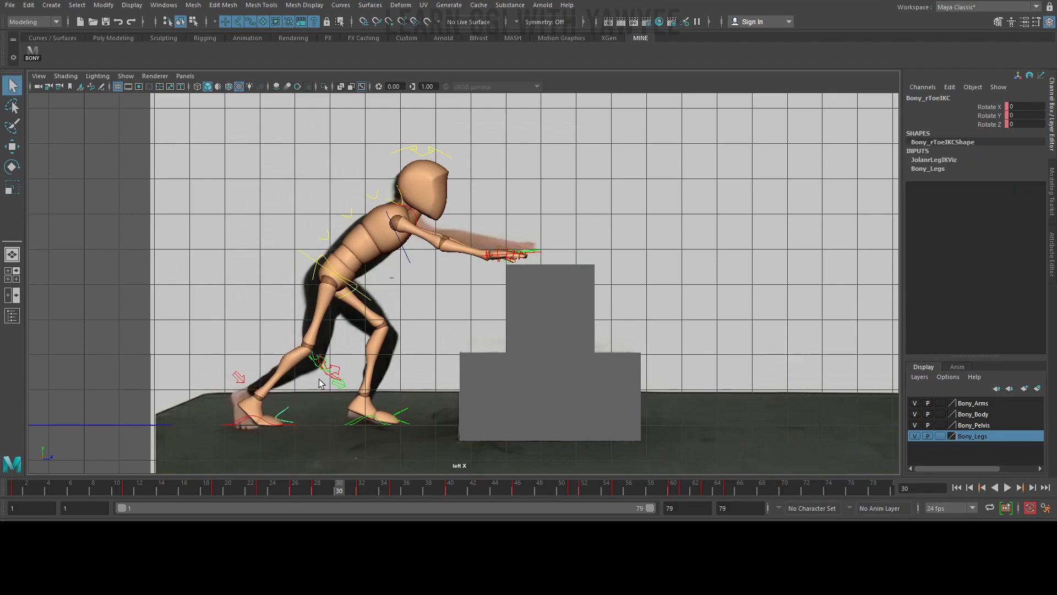
pyautogui.press('e')
pyautogui.moveTo(322, 490)
pyautogui.mouseDown()
pyautogui.moveTo(349, 486)
pyautogui.moveTo(309, 487)
pyautogui.moveTo(340, 488)
pyautogui.mouseUp()
pyautogui.press('q')
pyautogui.hotkey('ctrl', 'z')
pyautogui.hotkey('ctrl', 'z')
pyautogui.hotkey('ctrl', 'z')
# At frame 30, set the right toe control's Rotate X to 36.366 and adjust the right foot's Heel Ball
pyautogui.press('Down')
pyautogui.press('e')
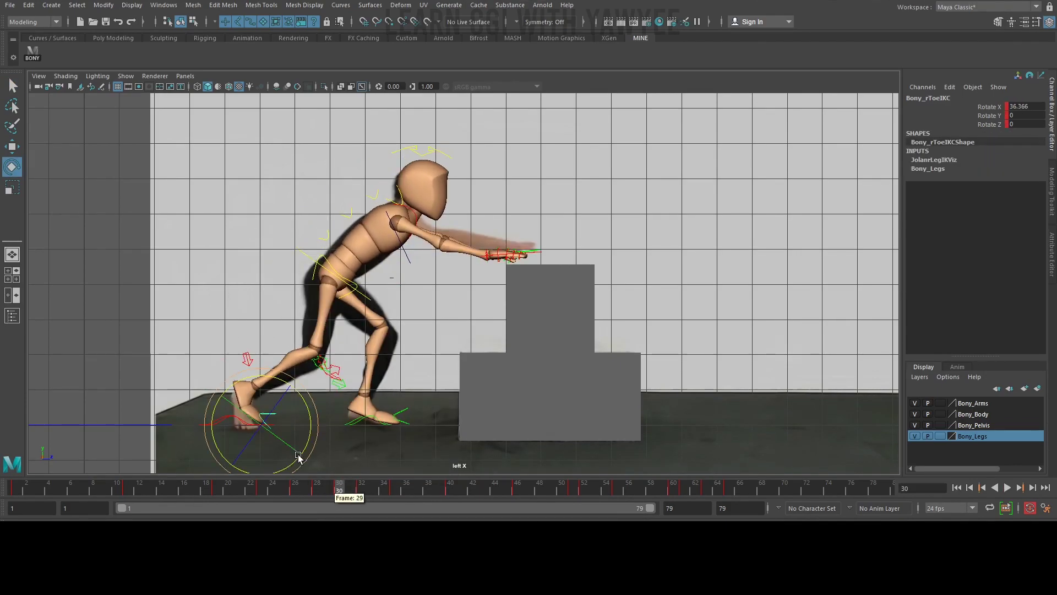
pyautogui.click(231, 417)
pyautogui.click(989, 185)
pyautogui.moveTo(677, 252); pyautogui.dragTo(653, 253, button='middle')
# At frame 33, set the left foot's Heel Ball to 1.841, Rotate X to 25.852, Translate Y to 0.776 and Translate Z to 8.097
pyautogui.moveTo(339, 489); pyautogui.dragTo(373, 489)
pyautogui.click(400, 413)
pyautogui.press('Up')
pyautogui.click(990, 185)
pyautogui.press('space')
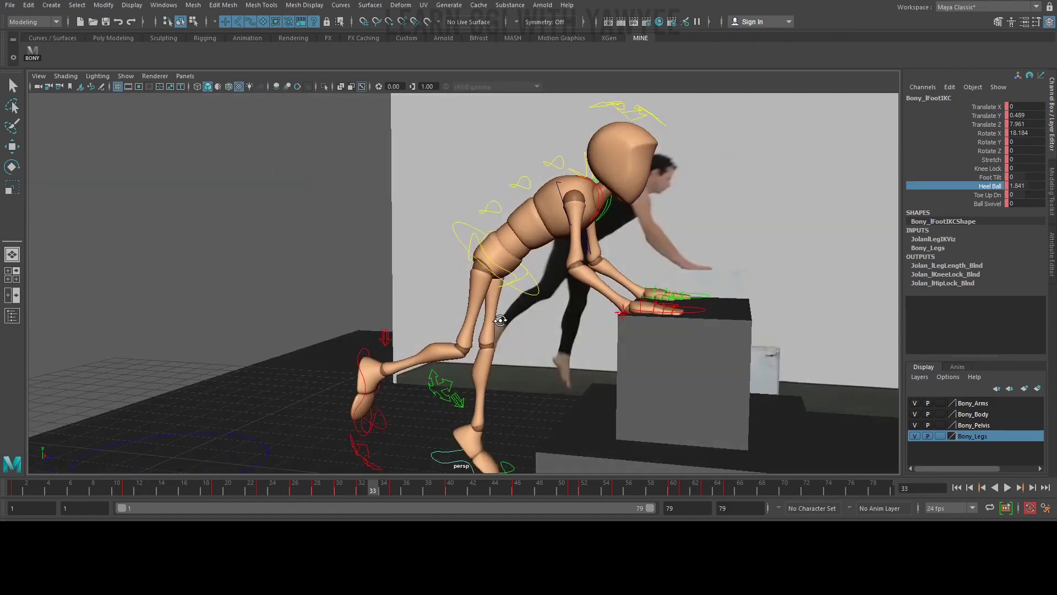
pyautogui.press('space')
pyautogui.press('e')
pyautogui.moveTo(391, 352); pyautogui.dragTo(438, 347)
pyautogui.press('w')
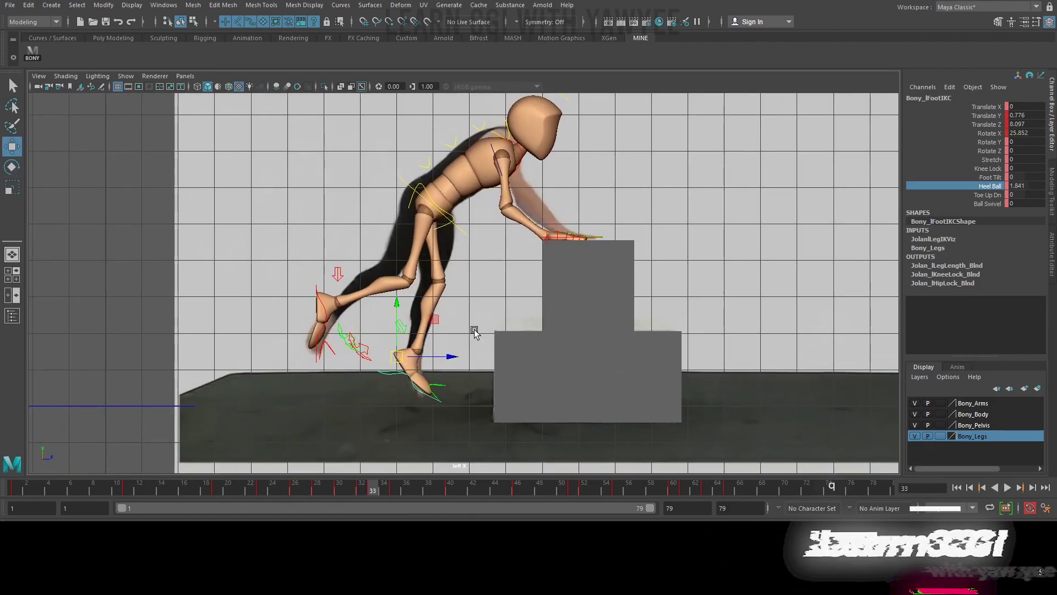
# At frame 37, rotate the left foot to 109.72 on X and set the right foot's Rotate X to 102.765 and Toe Up Dn to -2.24
pyautogui.click(322, 309)
pyautogui.moveTo(392, 489); pyautogui.dragTo(417, 490)
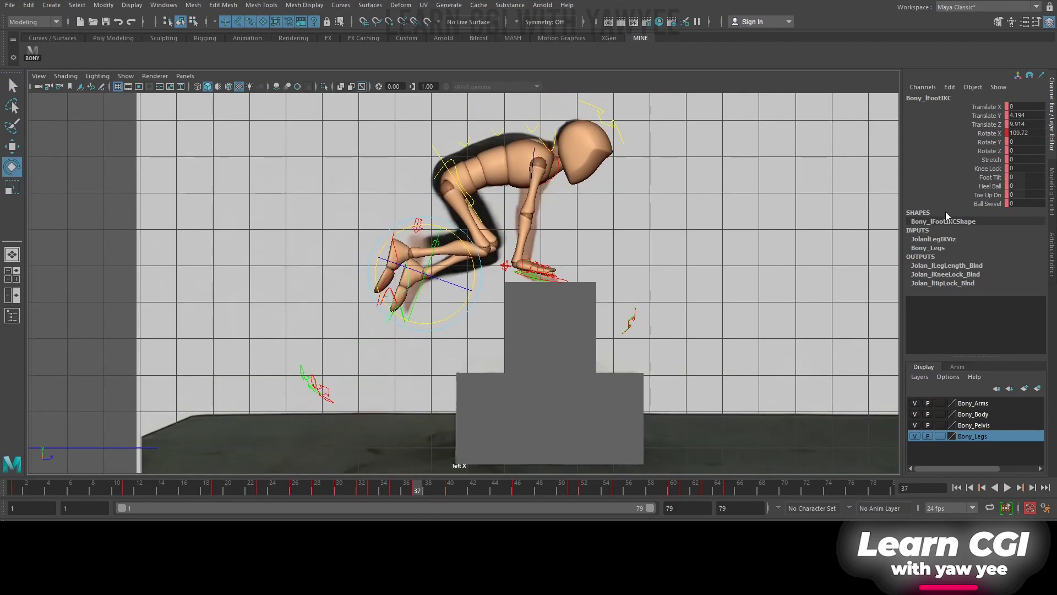
pyautogui.scroll(4, 513, 342)
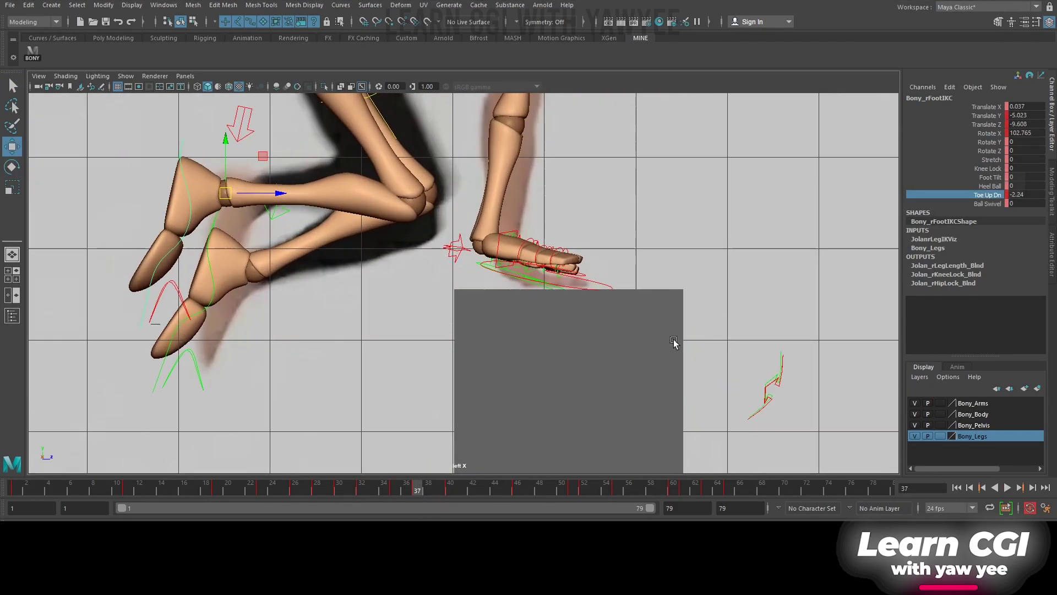
# Rotate the right wrist IK control around frames 36 and 37 to lay the hand on the upper box
pyautogui.click(522, 280)
pyautogui.press('e')
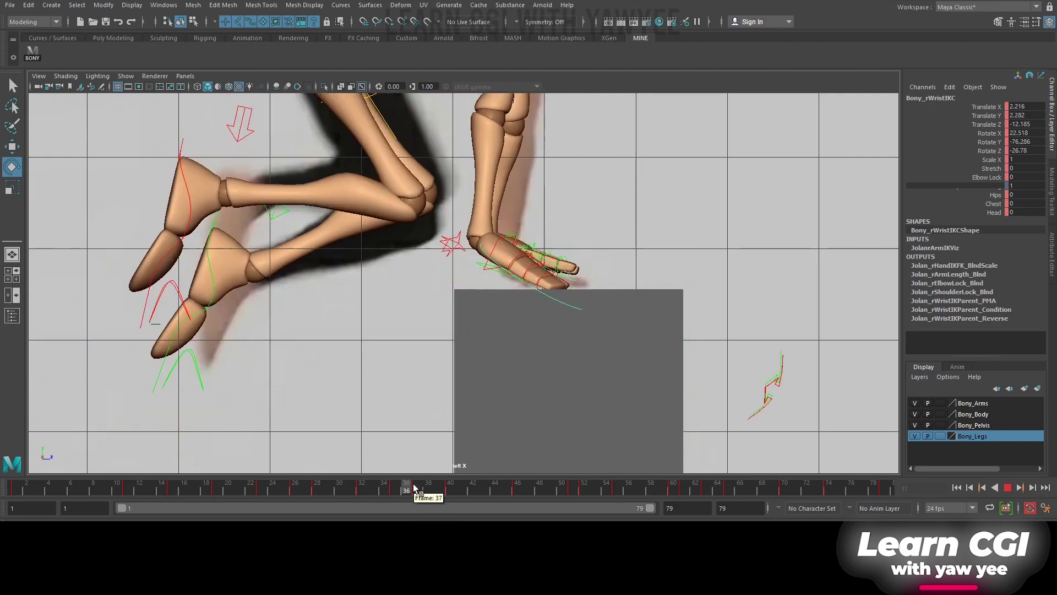
pyautogui.moveTo(414, 488); pyautogui.dragTo(406, 489)
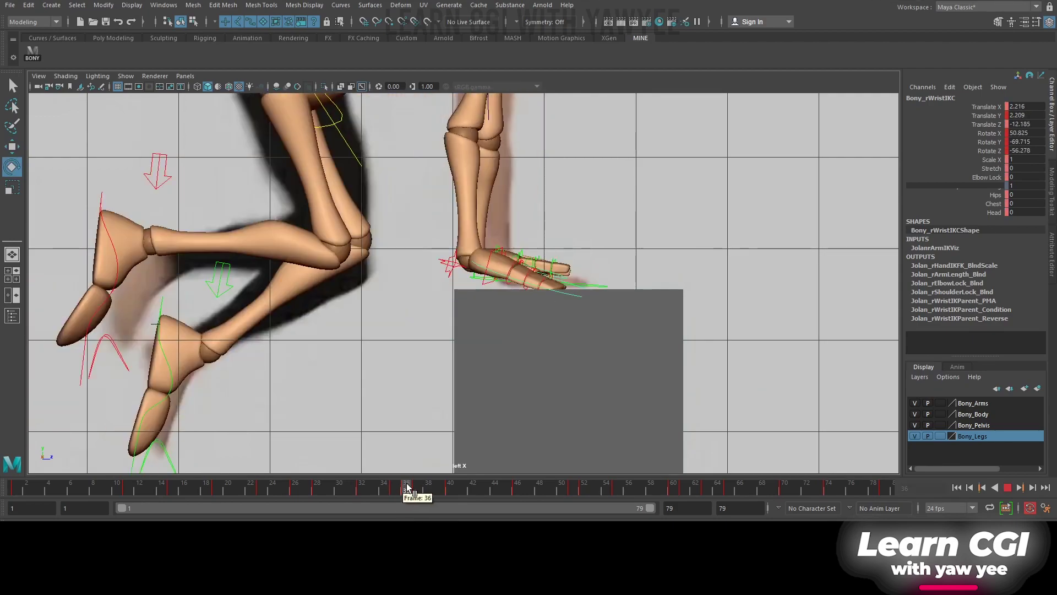
pyautogui.press('space')
pyautogui.moveTo(521, 269); pyautogui.dragTo(522, 240)
pyautogui.press('space')
pyautogui.click(634, 361)
pyautogui.keyDown('alt'); pyautogui.moveTo(663, 368); pyautogui.dragTo(443, 179); pyautogui.keyUp('alt')
pyautogui.scroll(5, 426, 210)
pyautogui.press('w')
pyautogui.press('e')
# At frame 37, move and rotate the left wrist IK control so the hand rests on top of the box
pyautogui.click(416, 488)
pyautogui.press('w')
pyautogui.moveTo(413, 144); pyautogui.dragTo(413, 137)
pyautogui.scroll(-4, 579, 204)
pyautogui.keyDown('alt'); pyautogui.moveTo(457, 193); pyautogui.dragTo(583, 267); pyautogui.keyUp('alt')
pyautogui.press('e')
pyautogui.keyDown('alt'); pyautogui.moveTo(584, 267); pyautogui.dragTo(510, 307); pyautogui.keyUp('alt')
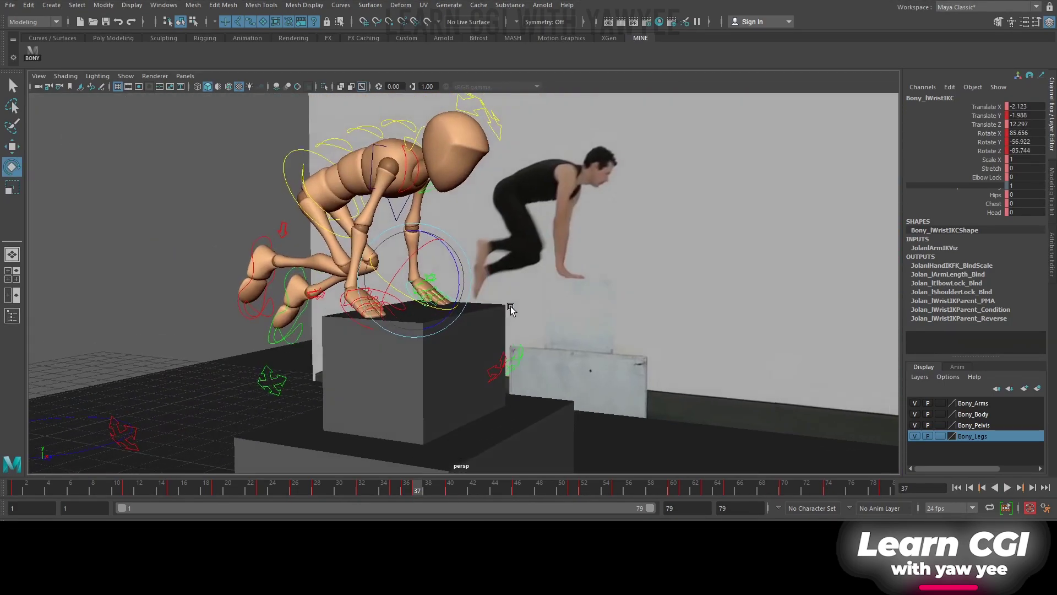
# Select all the rig's controls and scrub from frame 36 to 40 to check the hands on the box
pyautogui.press('q')
pyautogui.scroll(4, 392, 301)
pyautogui.scroll(-5, 462, 222)
pyautogui.moveTo(154, 104); pyautogui.dragTo(606, 418)
pyautogui.keyDown('alt'); pyautogui.moveTo(453, 289); pyautogui.dragTo(495, 288); pyautogui.keyUp('alt')
pyautogui.moveTo(406, 487); pyautogui.dragTo(447, 483)
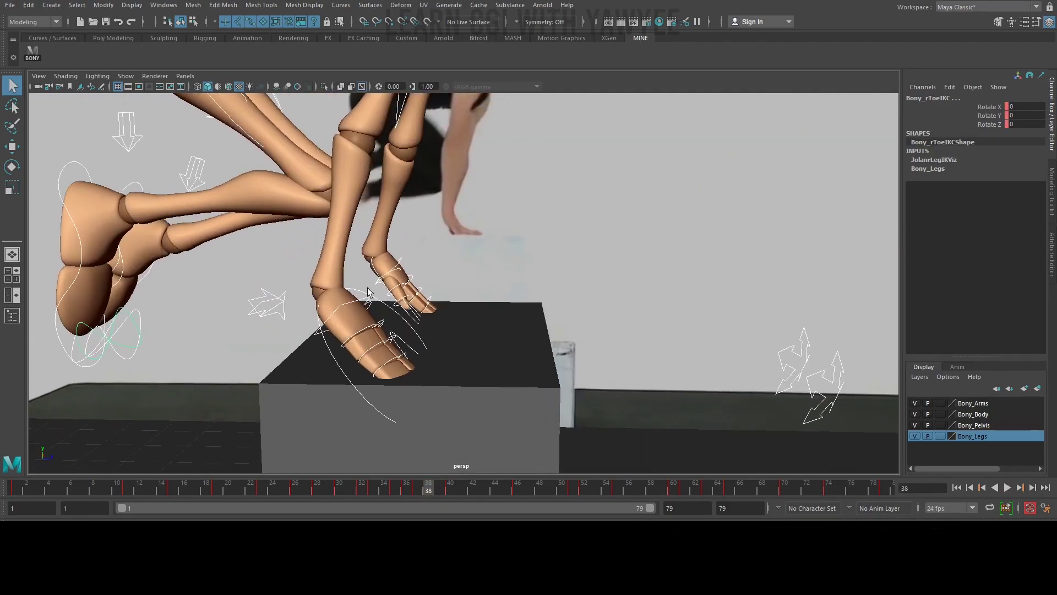
# At frame 38, rotate the finger controls of both hands to fit them against the box top
pyautogui.keyDown('alt'); pyautogui.moveTo(368, 287); pyautogui.dragTo(237, 309); pyautogui.keyUp('alt')
pyautogui.click(352, 319)
pyautogui.click(392, 279)
pyautogui.press('e')
pyautogui.click(422, 262)
pyautogui.scroll(-3, 625, 328)
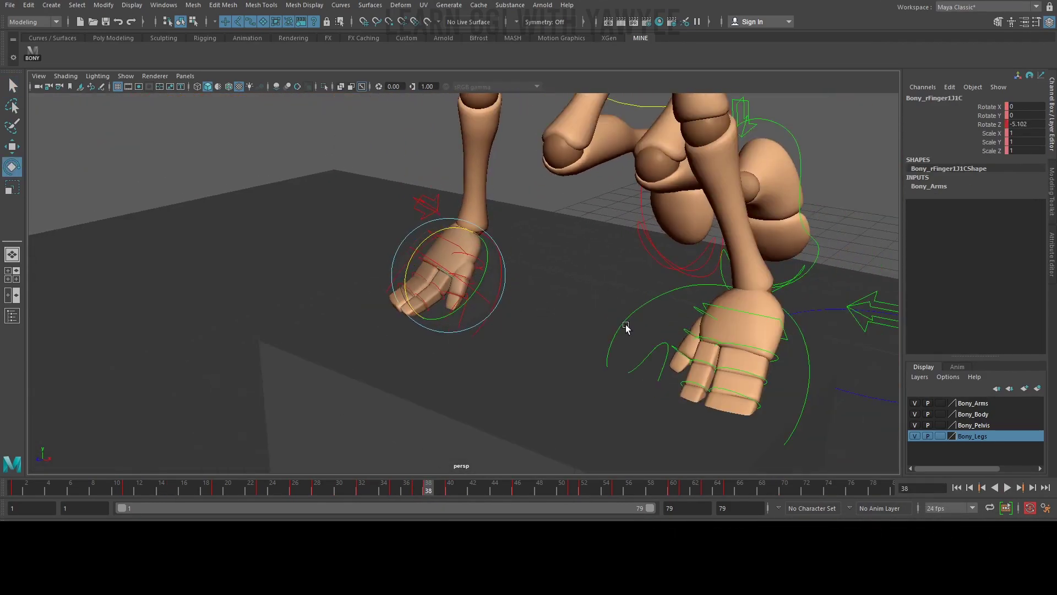
pyautogui.keyDown('alt'); pyautogui.moveTo(626, 329); pyautogui.dragTo(588, 303); pyautogui.keyUp('alt')
pyautogui.click(589, 302)
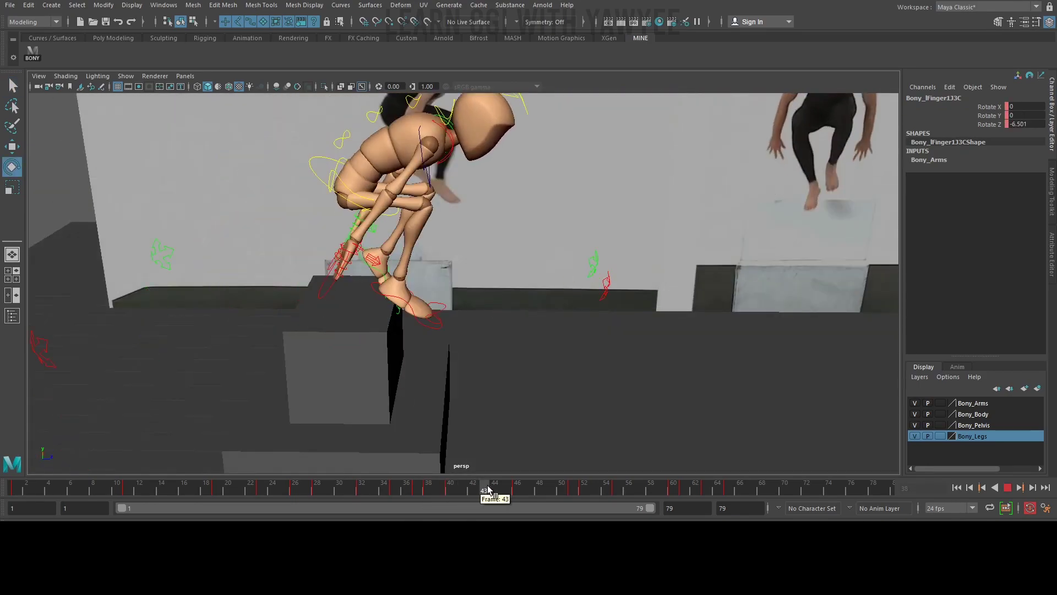
# At frame 46, rotate the right hand's finger controls and the left thumb control to relax the hands
pyautogui.click(522, 485)
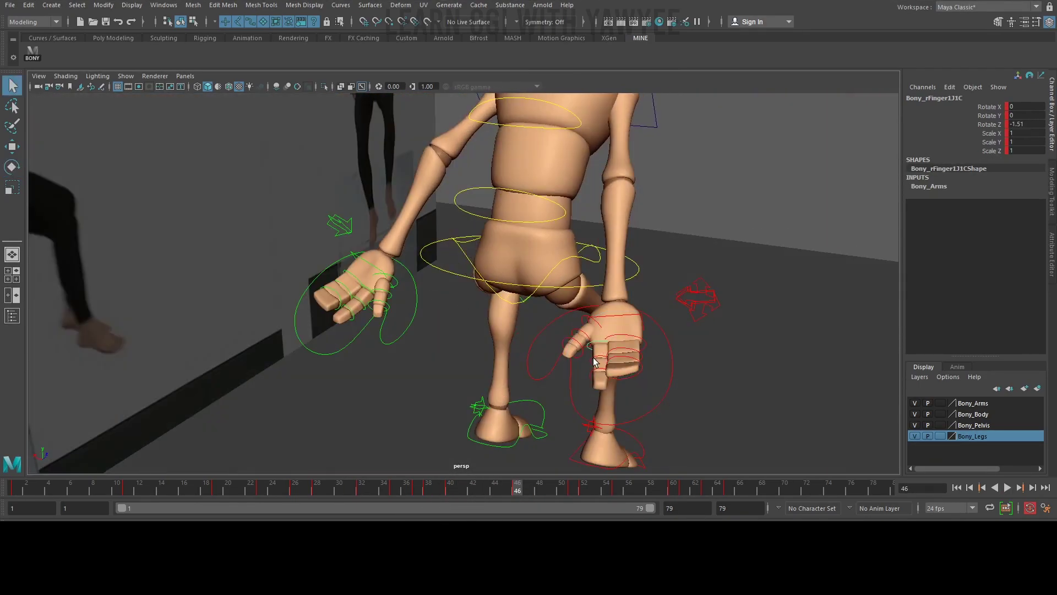
pyautogui.click(616, 379)
pyautogui.click(578, 328)
pyautogui.press('e')
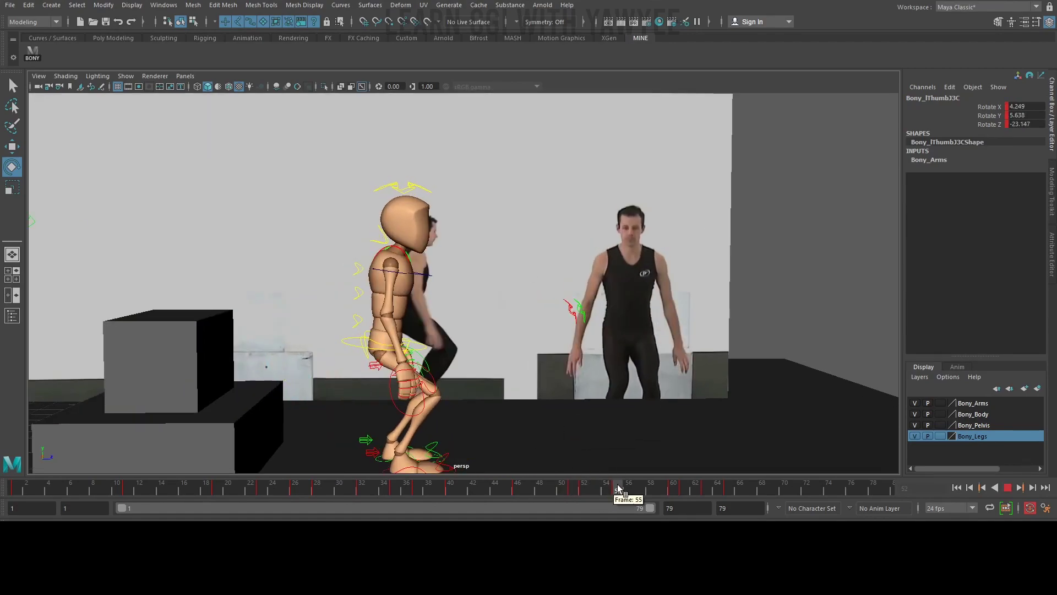
# Select the spine FK controls and rotate them to -0.584 on X at frame 60
pyautogui.click(376, 262)
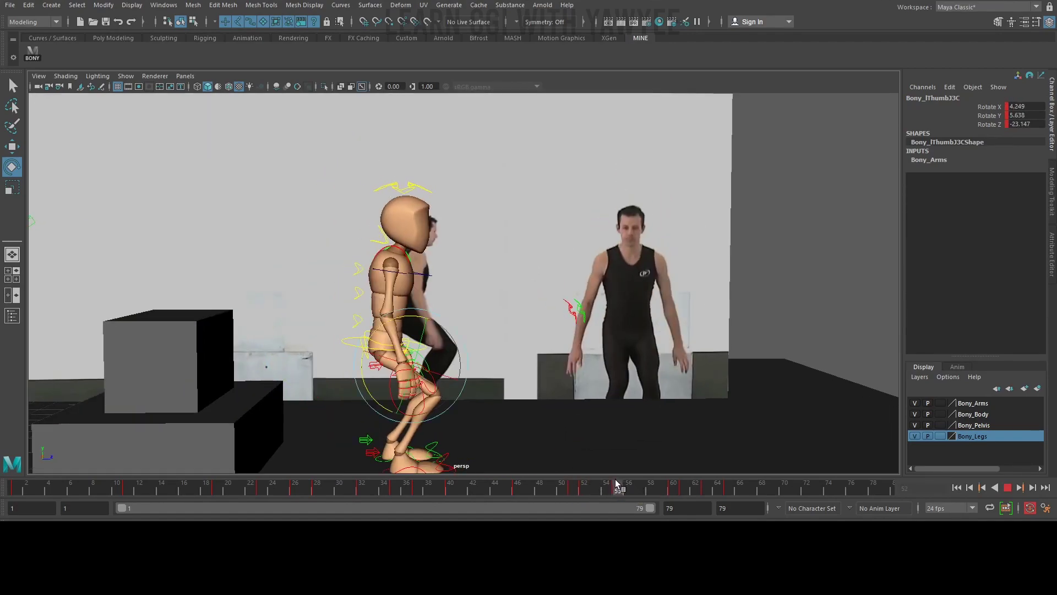
pyautogui.press('q')
pyautogui.press('e')
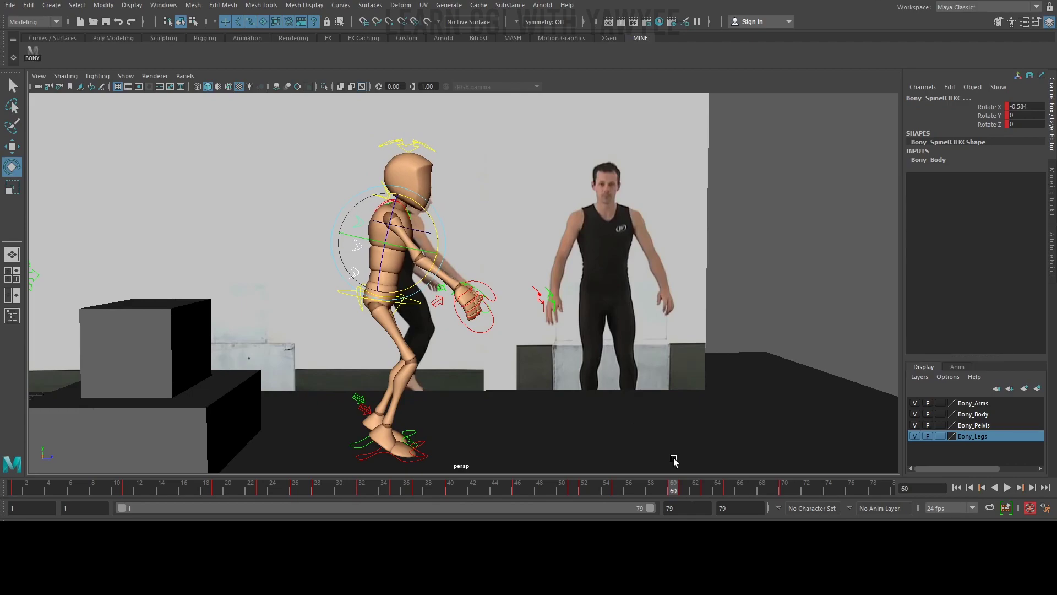
# Scrub the frames after 60 against the reference and move the root control slightly around frame 63
pyautogui.moveTo(683, 486); pyautogui.dragTo(784, 487)
pyautogui.keyDown('alt'); pyautogui.moveTo(456, 245); pyautogui.dragTo(539, 311, button='middle'); pyautogui.keyUp('alt')
pyautogui.keyDown('alt'); pyautogui.moveTo(540, 311); pyautogui.dragTo(619, 378, button='right'); pyautogui.keyUp('alt')
pyautogui.keyDown('alt'); pyautogui.moveTo(619, 378); pyautogui.dragTo(647, 383); pyautogui.keyUp('alt')
pyautogui.moveTo(879, 486); pyautogui.dragTo(702, 460)
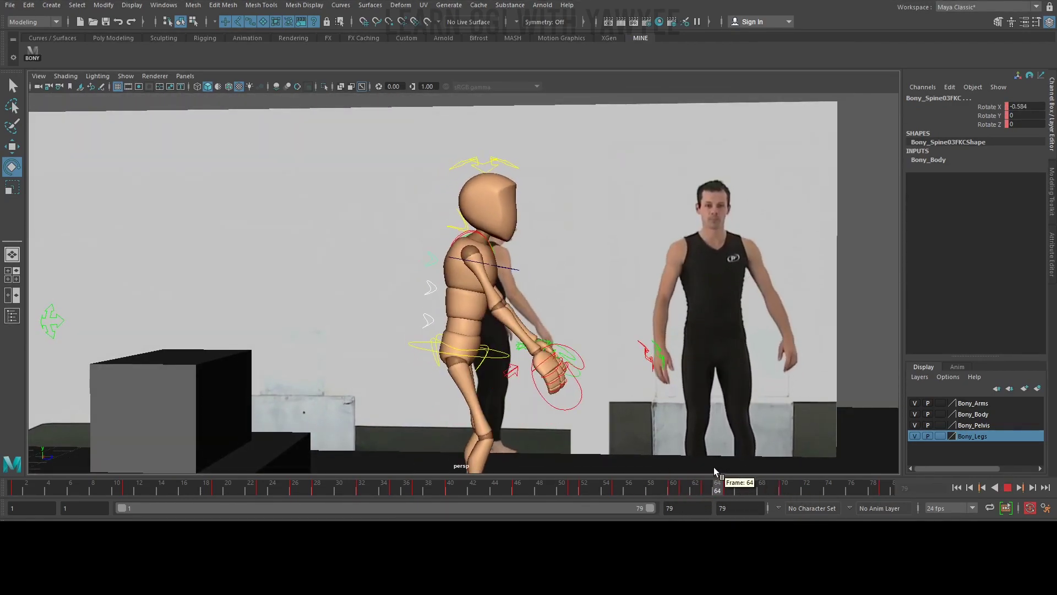
pyautogui.click(460, 348)
pyautogui.press('w')
pyautogui.moveTo(460, 348); pyautogui.dragTo(463, 344)
pyautogui.moveTo(706, 487); pyautogui.dragTo(884, 517)
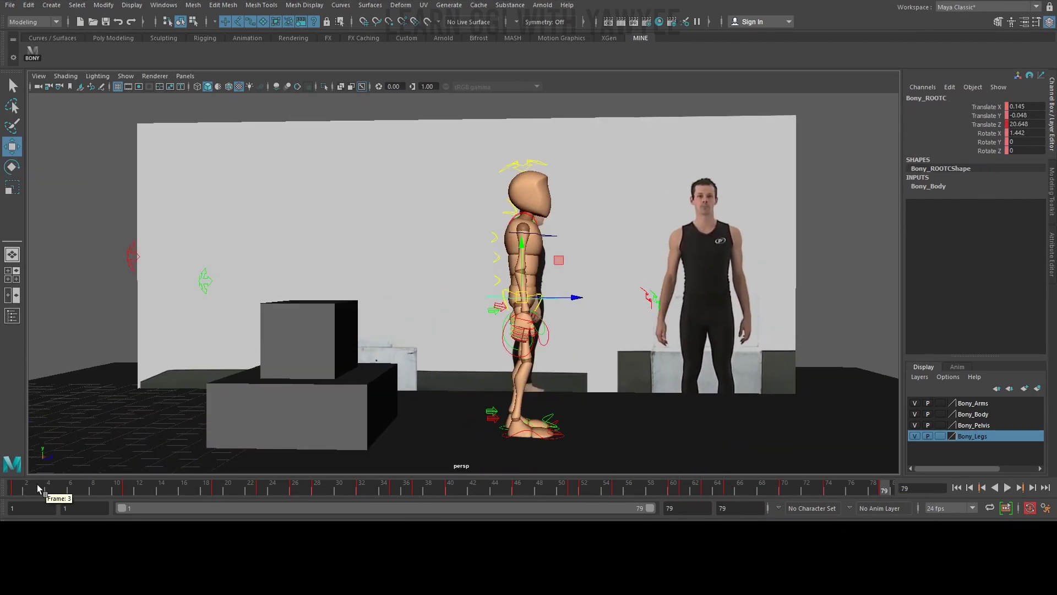
# Rotate the head control to match the reference between frames 63 and 79, and play the animation back
pyautogui.moveTo(37, 484); pyautogui.dragTo(580, 494)
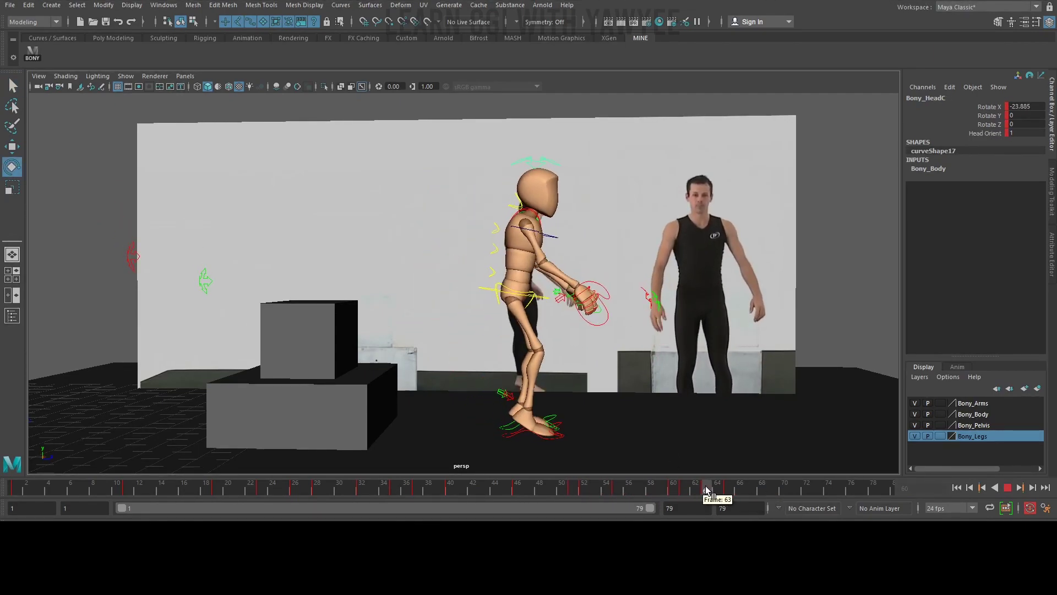
pyautogui.moveTo(708, 491); pyautogui.dragTo(754, 497)
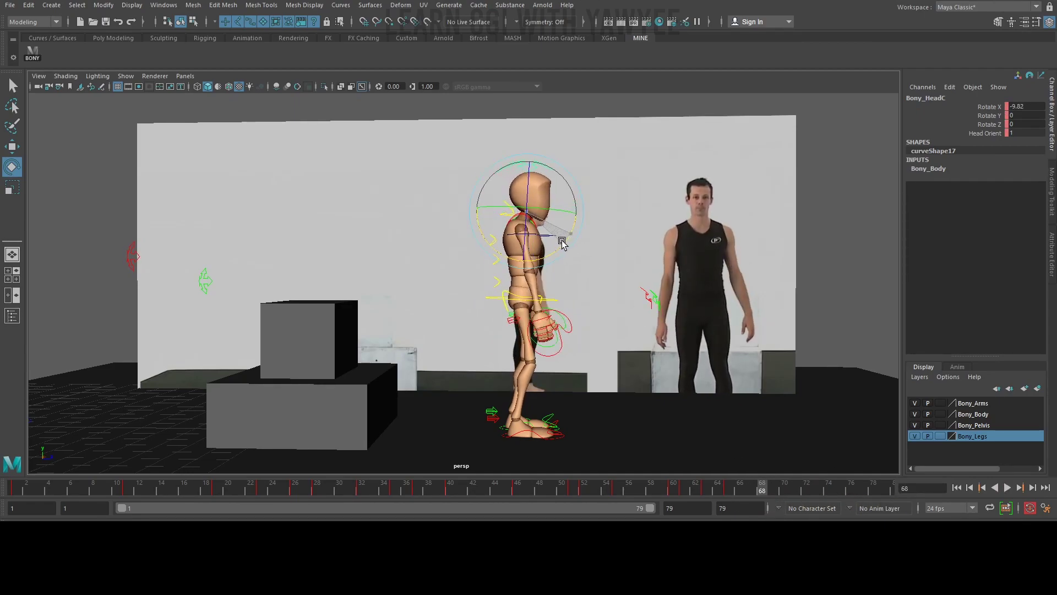
pyautogui.moveTo(760, 486); pyautogui.dragTo(873, 492)
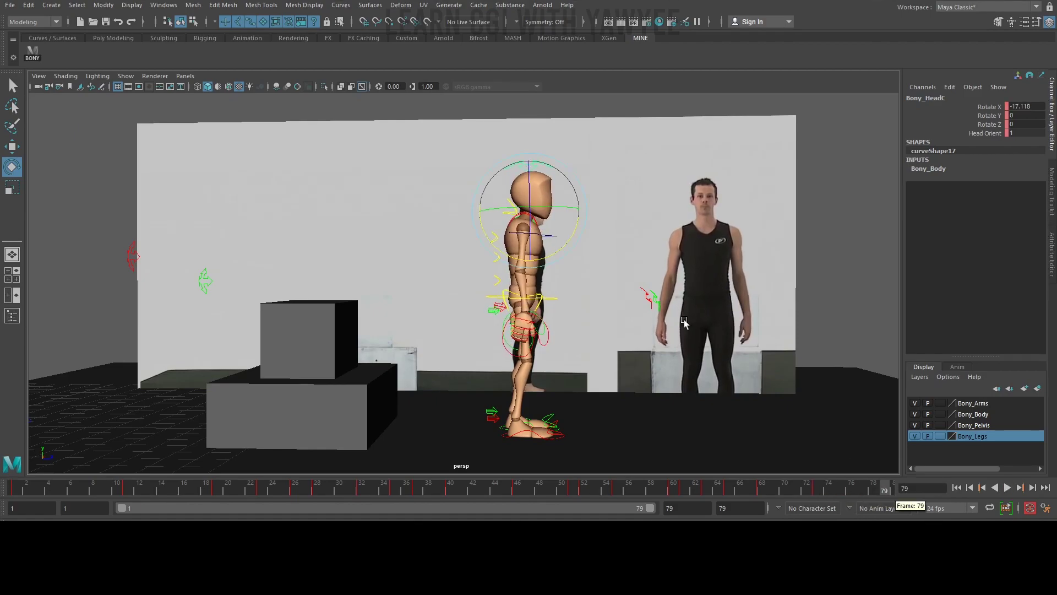
pyautogui.hotkey('alt', 'v')
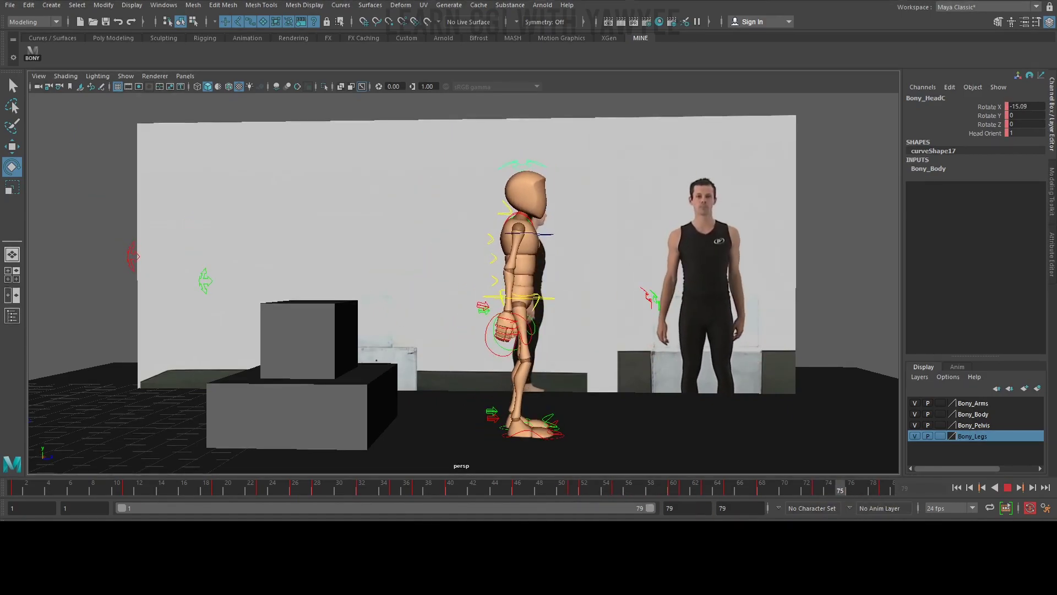
pyautogui.moveTo(246, 482); pyautogui.dragTo(70, 480)
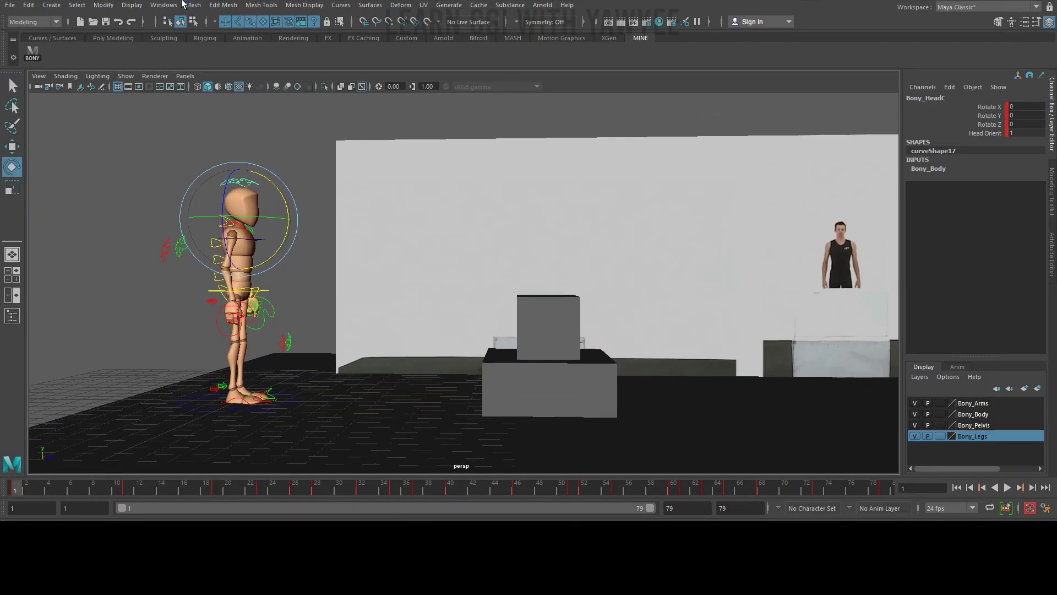
# Open the Graph Editor for the root control and isolate its Translate Z curve
pyautogui.click(181, 5)
pyautogui.moveTo(189, 65)
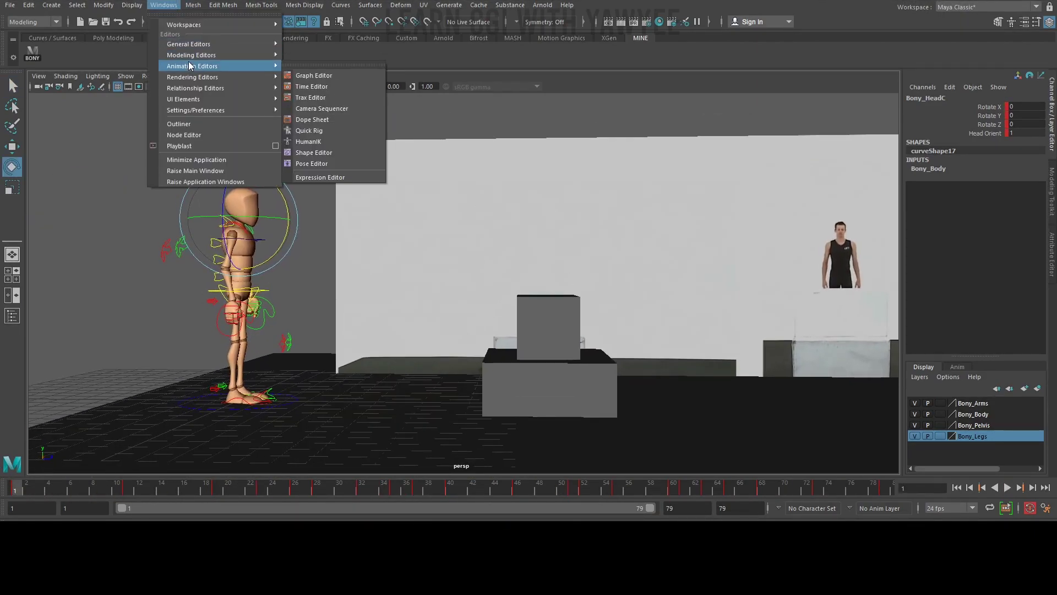
pyautogui.click(333, 75)
pyautogui.moveTo(335, 119); pyautogui.dragTo(686, 125)
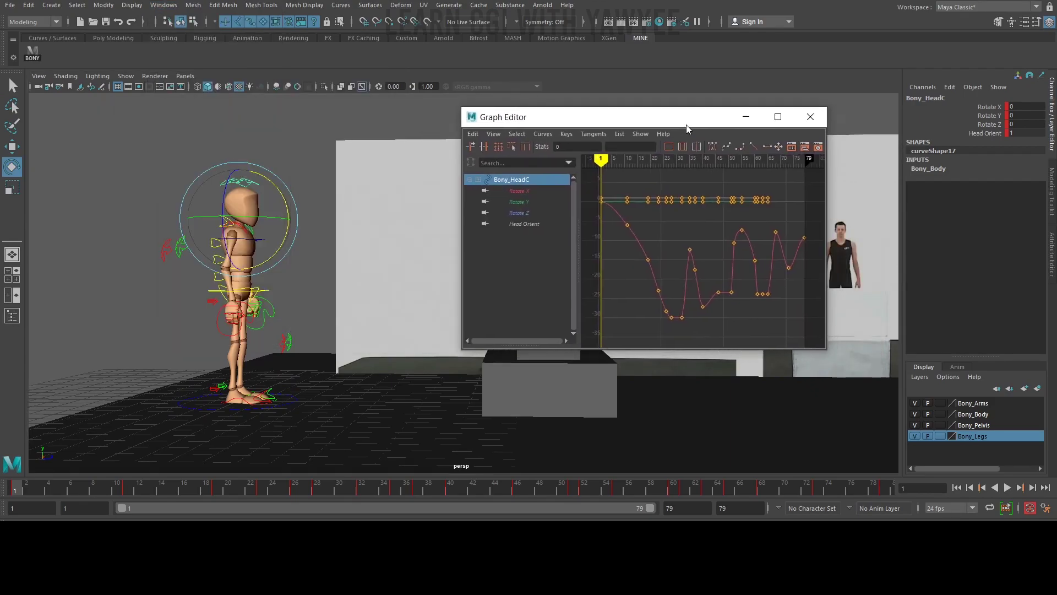
pyautogui.keyDown('alt'); pyautogui.moveTo(242, 312); pyautogui.dragTo(269, 315); pyautogui.keyUp('alt')
pyautogui.click(347, 320)
pyautogui.click(237, 291)
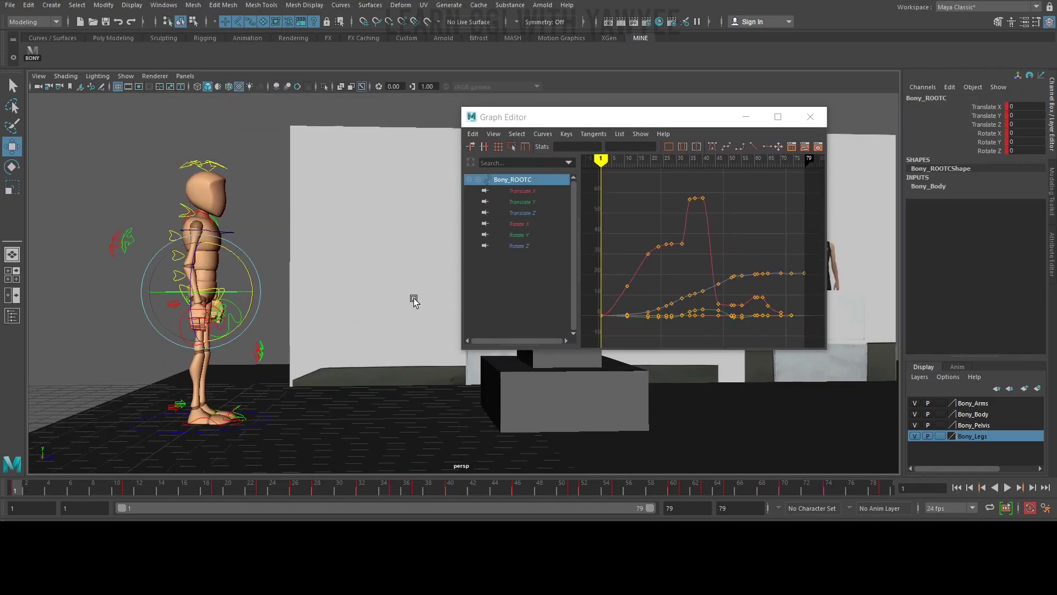
pyautogui.moveTo(683, 124); pyautogui.dragTo(665, 87)
pyautogui.scroll(5, 696, 166)
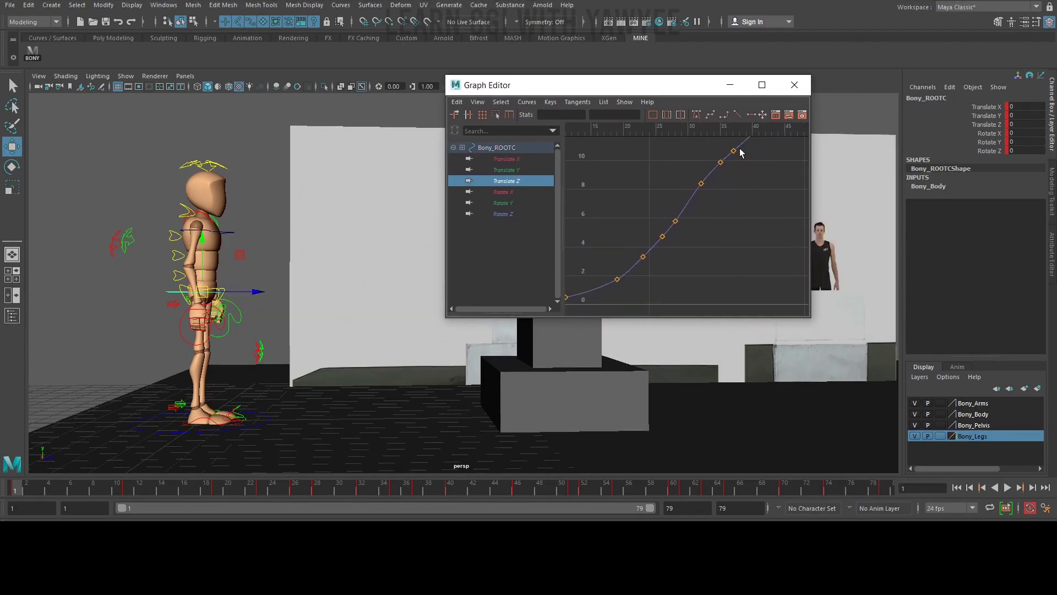
pyautogui.moveTo(687, 208)
pyautogui.keyDown('alt'); pyautogui.mouseDown(button='middle')
pyautogui.moveTo(597, 262)
pyautogui.moveTo(673, 201)
pyautogui.mouseUp(button='middle'); pyautogui.keyUp('alt')
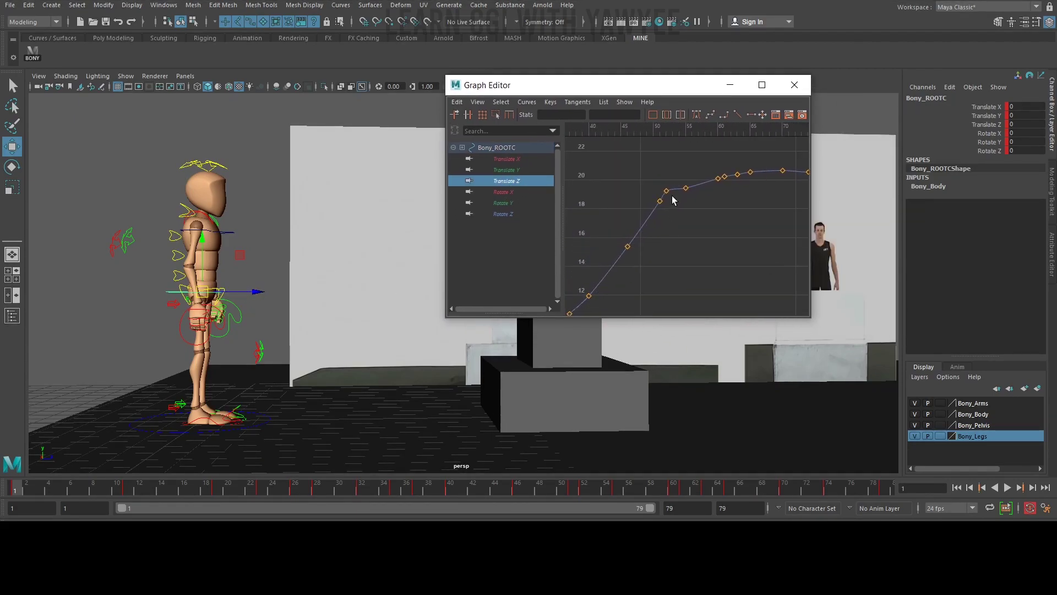
# Delete the keys at frames 55 and 52 from the root's Translate Z curve, checking the landing in playback
pyautogui.moveTo(369, 483); pyautogui.dragTo(573, 484)
pyautogui.moveTo(708, 87); pyautogui.dragTo(436, 80)
pyautogui.keyDown('alt'); pyautogui.moveTo(727, 267); pyautogui.dragTo(698, 274, button='middle'); pyautogui.keyUp('alt')
pyautogui.moveTo(574, 492); pyautogui.dragTo(616, 489)
pyautogui.click(413, 182)
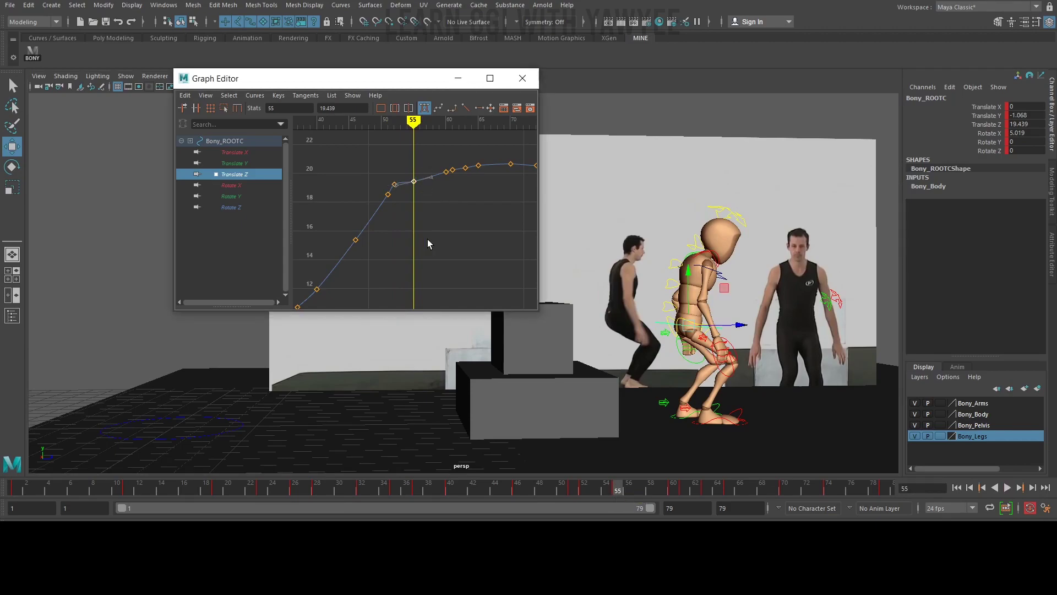
pyautogui.hotkey('alt', 'v')
pyautogui.click(564, 484)
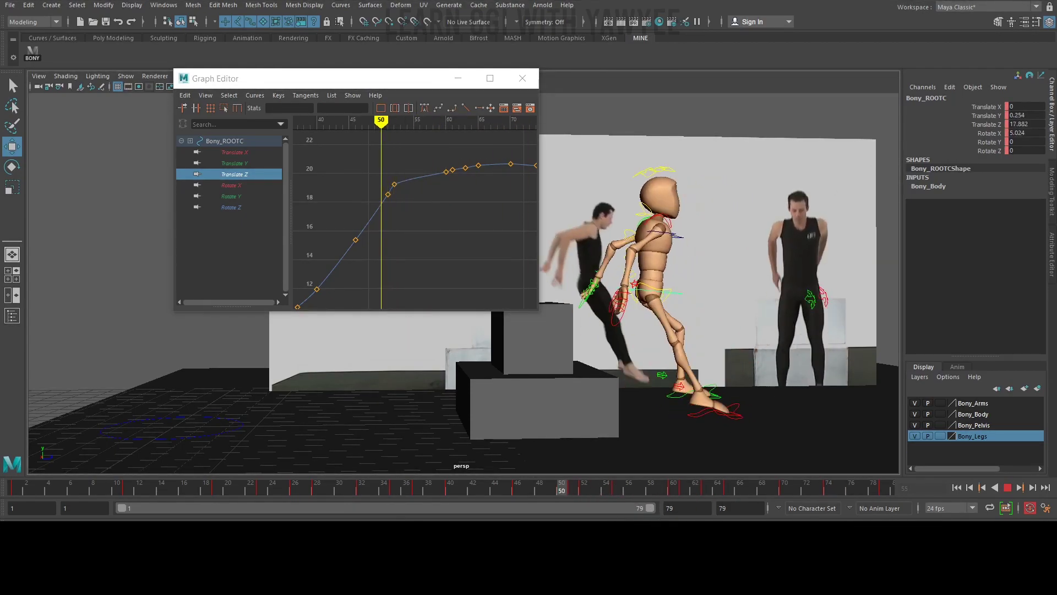
pyautogui.moveTo(506, 487); pyautogui.dragTo(550, 487)
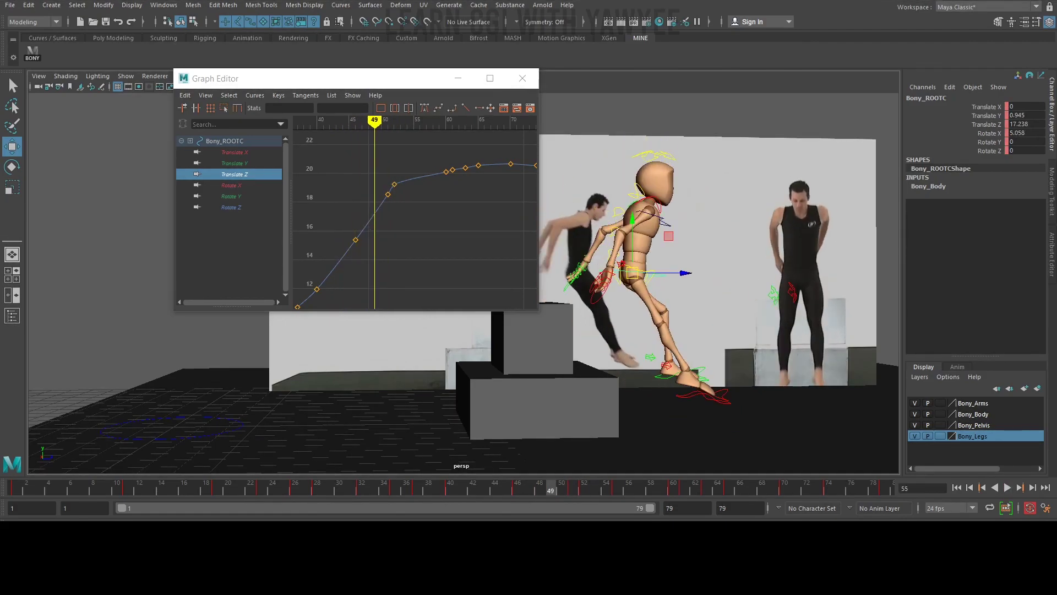
pyautogui.click(394, 184)
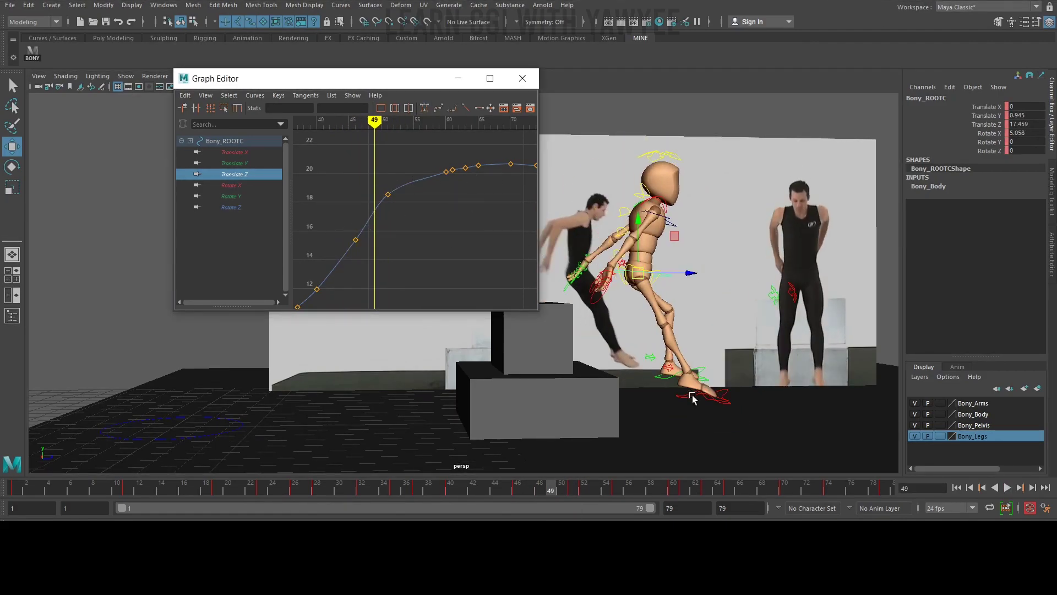
# Try raising the root's Translate Z key at frame 46, undo it, and lower the frame 51 key slightly
pyautogui.hotkey('alt', 'v')
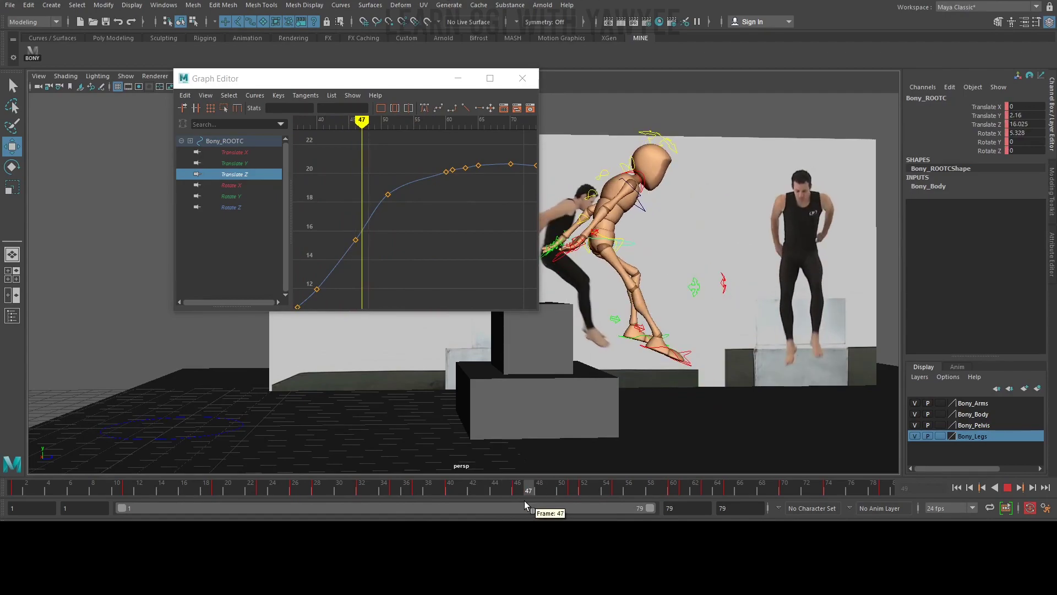
pyautogui.click(339, 230)
pyautogui.moveTo(357, 241); pyautogui.dragTo(354, 231, button='middle')
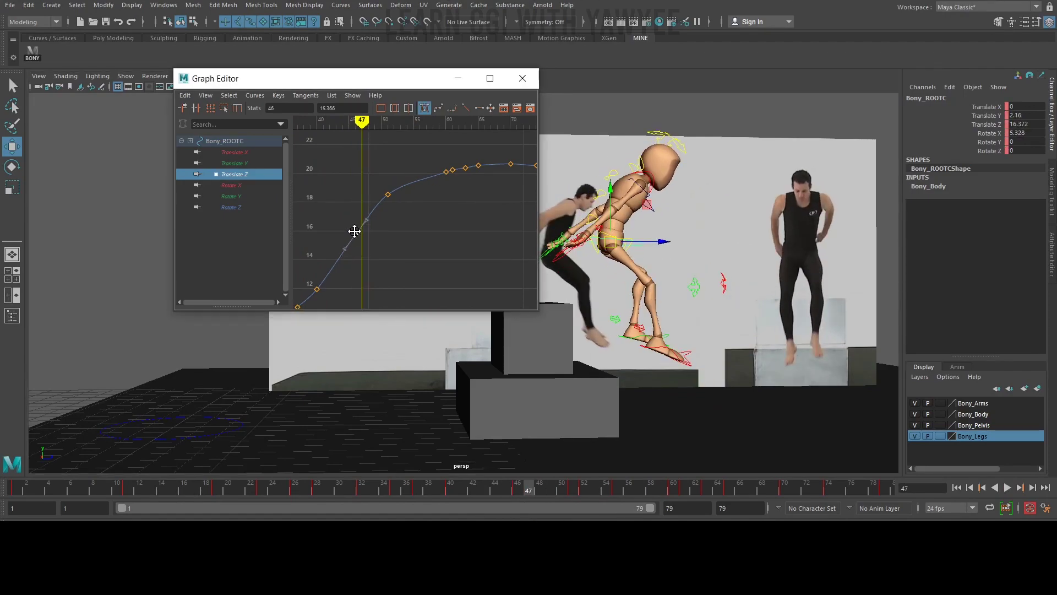
pyautogui.hotkey('ctrl', 'z')
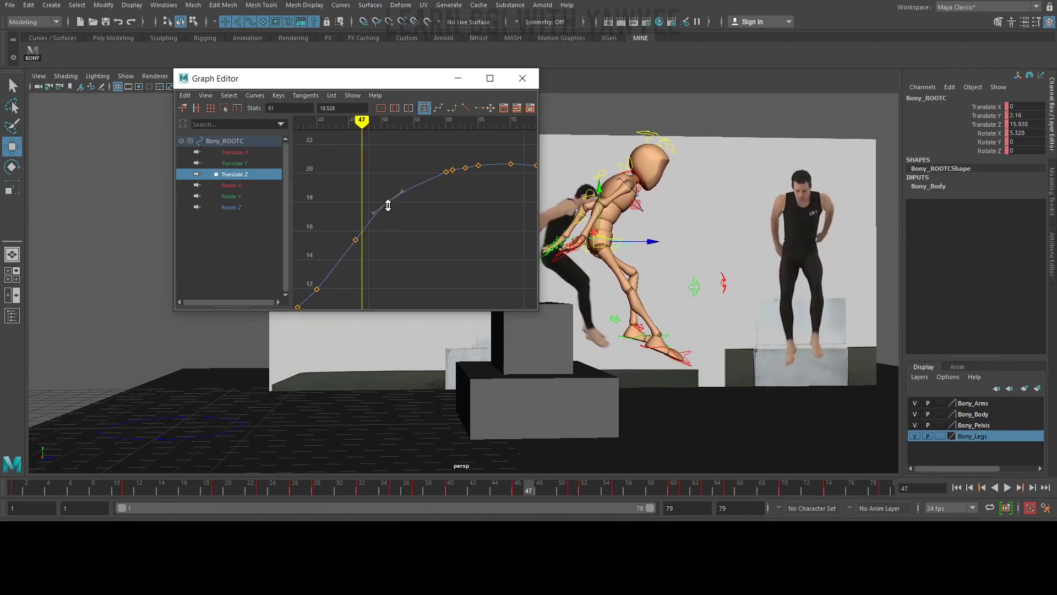
pyautogui.moveTo(518, 489); pyautogui.dragTo(885, 489)
# Isolate the root's Translate Y curve in the Graph Editor
pyautogui.click(235, 163)
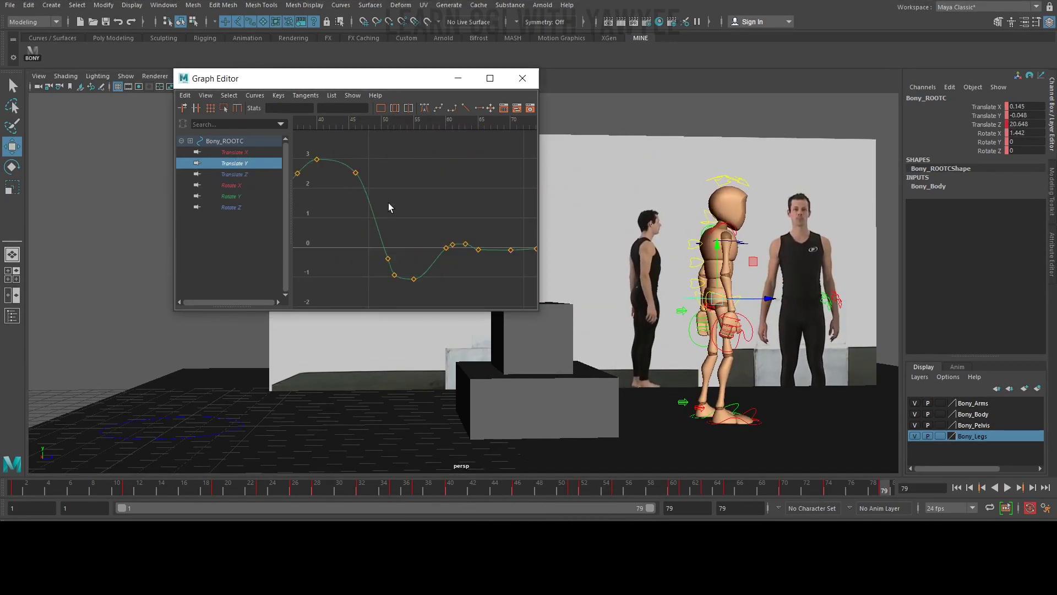
pyautogui.moveTo(375, 78); pyautogui.dragTo(335, 74)
pyautogui.keyDown('alt'); pyautogui.moveTo(333, 174); pyautogui.dragTo(298, 177, button='right'); pyautogui.keyUp('alt')
pyautogui.keyDown('alt'); pyautogui.moveTo(297, 176); pyautogui.dragTo(381, 198, button='middle'); pyautogui.keyUp('alt')
# Break the tangents of the root's Translate Y key at frame 28 so the take-off starts abruptly
pyautogui.moveTo(24, 489)
pyautogui.mouseDown()
pyautogui.moveTo(361, 490)
pyautogui.moveTo(329, 490)
pyautogui.mouseUp()
pyautogui.keyDown('alt'); pyautogui.moveTo(330, 264); pyautogui.dragTo(409, 274, button='right'); pyautogui.keyUp('alt')
pyautogui.keyDown('alt'); pyautogui.moveTo(409, 273); pyautogui.dragTo(417, 193, button='middle'); pyautogui.keyUp('alt')
pyautogui.moveTo(401, 259); pyautogui.dragTo(355, 222)
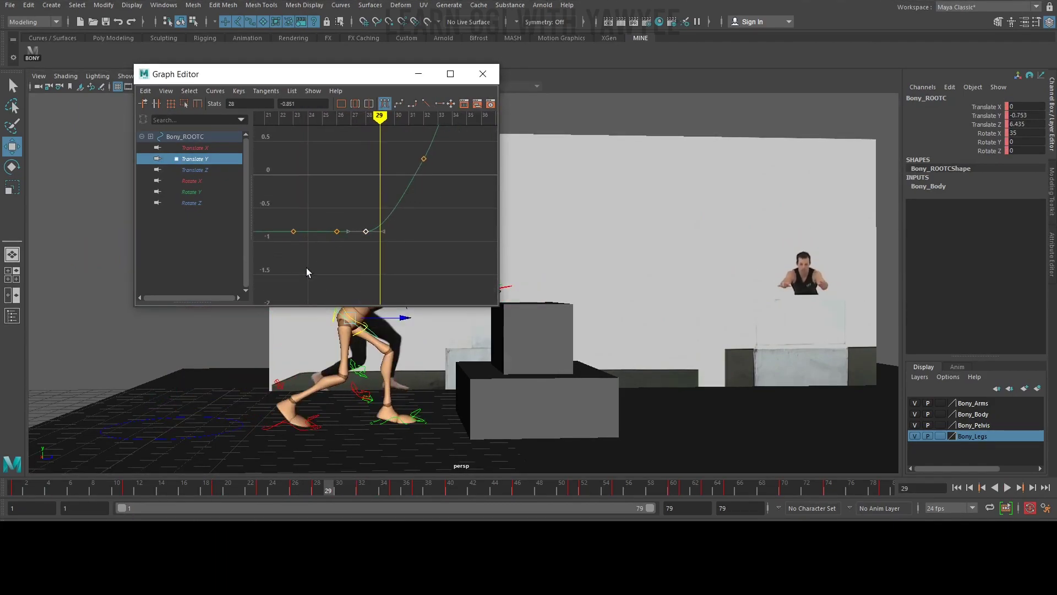
pyautogui.moveTo(312, 489)
pyautogui.mouseDown()
pyautogui.moveTo(370, 489)
pyautogui.moveTo(314, 491)
pyautogui.mouseUp()
pyautogui.moveTo(499, 114); pyautogui.dragTo(697, 112)
pyautogui.moveTo(386, 74); pyautogui.dragTo(553, 74)
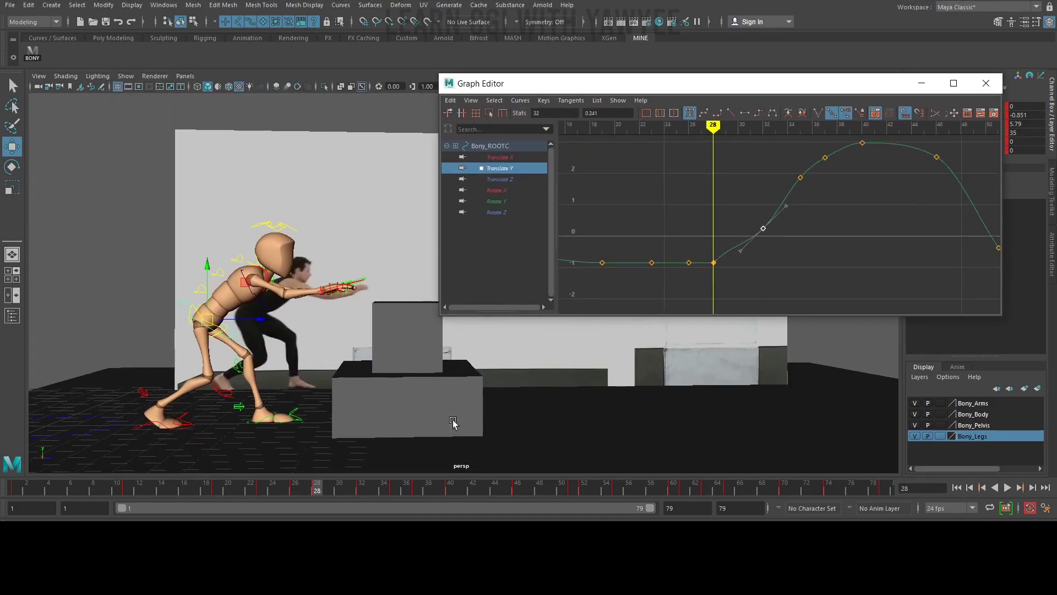
# Try raising the Translate Y key at frame 32 to 0.521, undo it, and adjust the frame 28 key's outgoing tangent
pyautogui.click(359, 489)
pyautogui.moveTo(762, 231); pyautogui.dragTo(763, 223, button='middle')
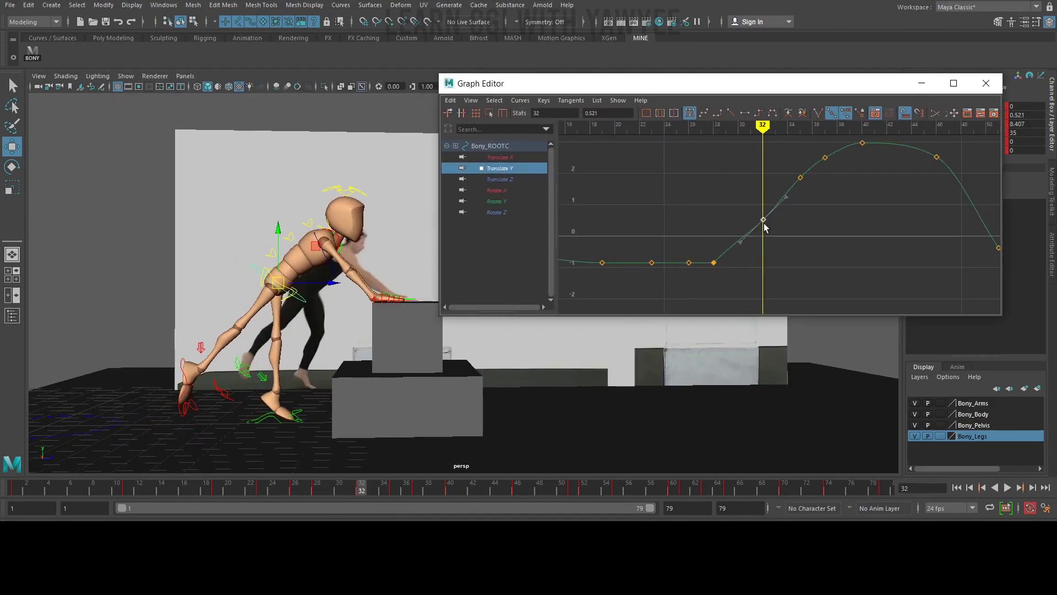
pyautogui.hotkey('ctrl', 'z')
pyautogui.click(716, 263)
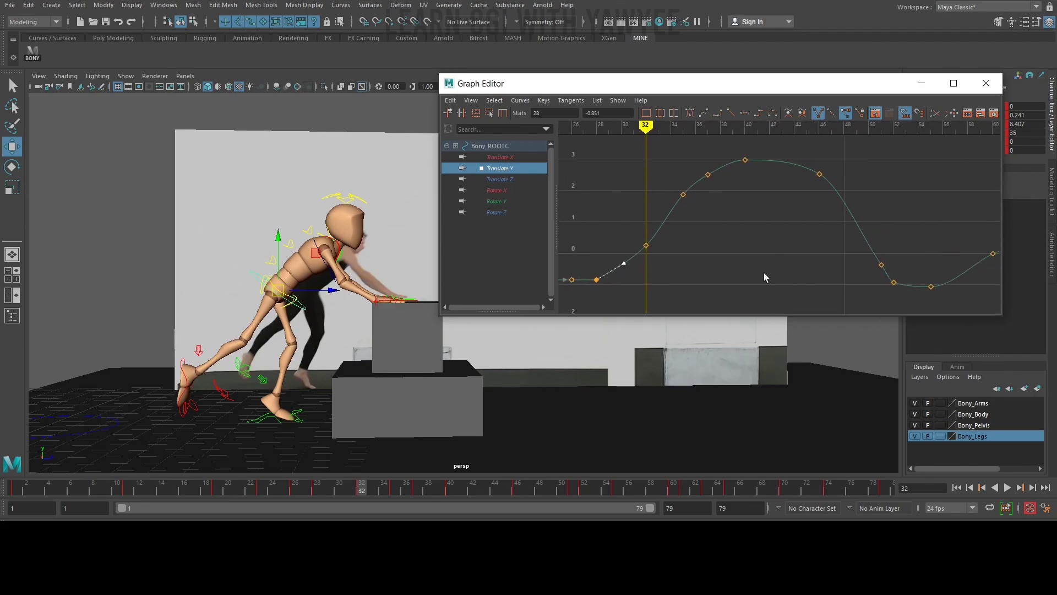
# Raise the root's Translate Y key at frame 37 to 2.535 to round the curve towards the peak at frame 40
pyautogui.moveTo(384, 489); pyautogui.dragTo(450, 490)
pyautogui.scroll(4, 696, 219)
pyautogui.keyDown('alt'); pyautogui.moveTo(696, 219); pyautogui.dragTo(762, 296, button='middle'); pyautogui.keyUp('alt')
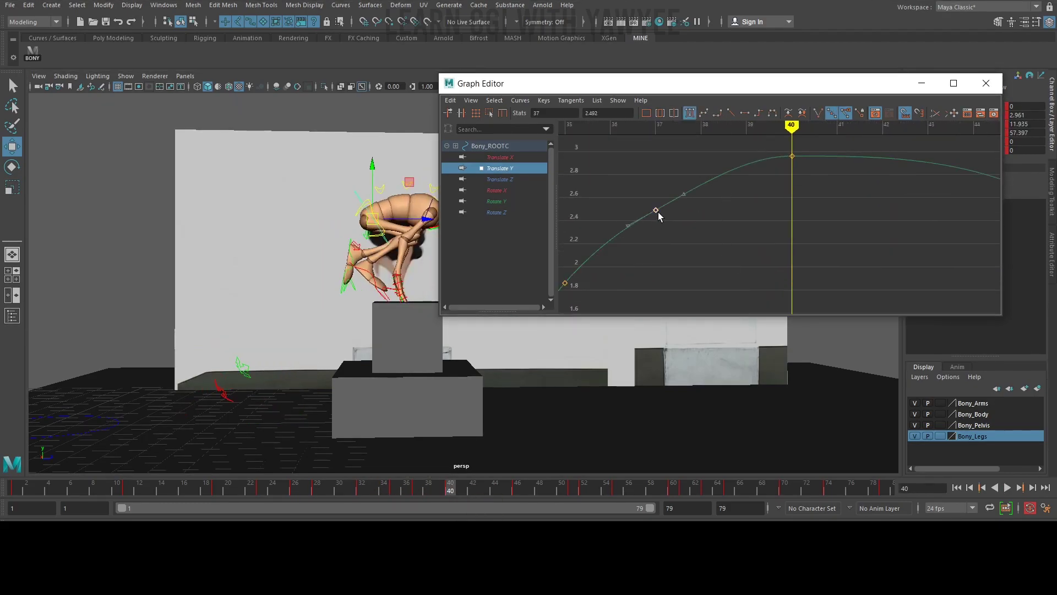
# Lower the root's Translate Y key at frame 46 to 2.482
pyautogui.moveTo(455, 489); pyautogui.dragTo(517, 493)
pyautogui.moveTo(763, 87); pyautogui.dragTo(875, 90)
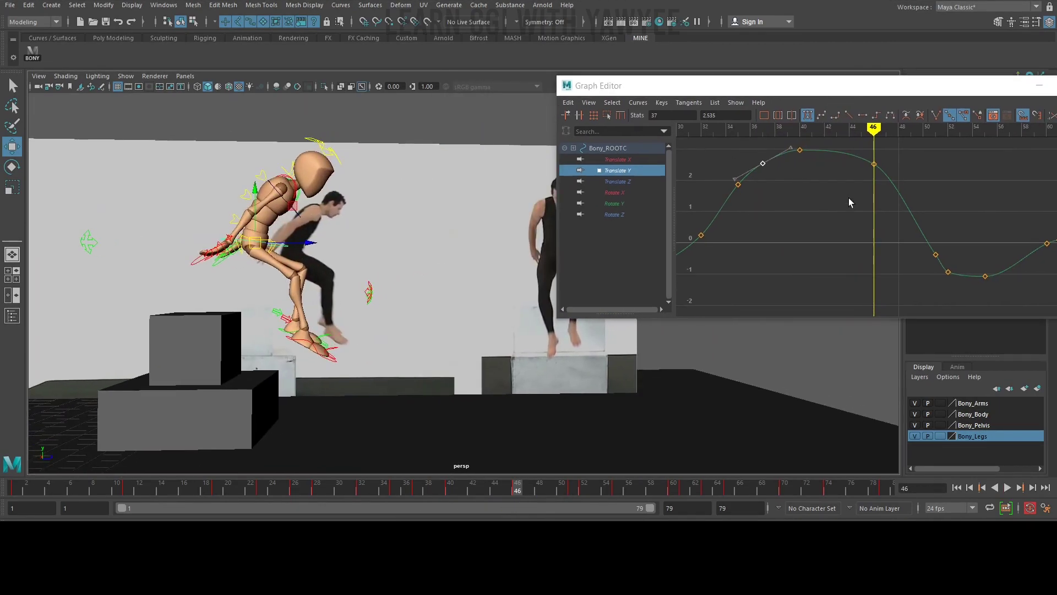
pyautogui.scroll(-4, 862, 206)
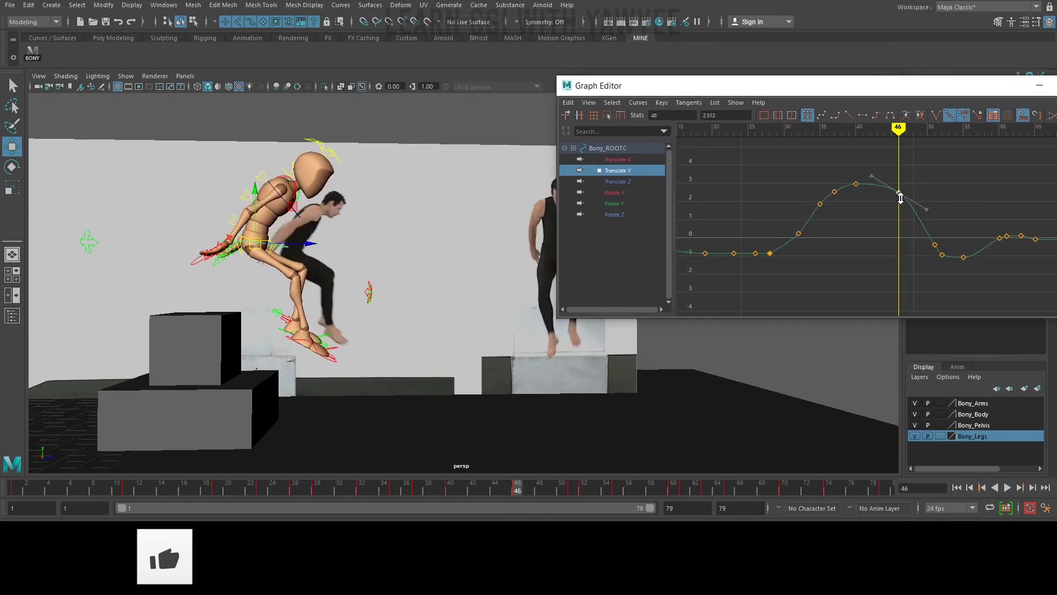
pyautogui.keyDown('shift'); pyautogui.moveTo(900, 199); pyautogui.dragTo(900, 199, button='middle'); pyautogui.keyUp('shift')
# Raise the root's Translate Y key at frame 51 slightly and break the tangents at frames 51 and 52 for a sharper landing
pyautogui.moveTo(330, 242)
pyautogui.keyDown('alt'); pyautogui.mouseDown()
pyautogui.moveTo(481, 246)
pyautogui.moveTo(330, 259)
pyautogui.mouseUp(); pyautogui.keyUp('alt')
pyautogui.moveTo(518, 490); pyautogui.dragTo(583, 492)
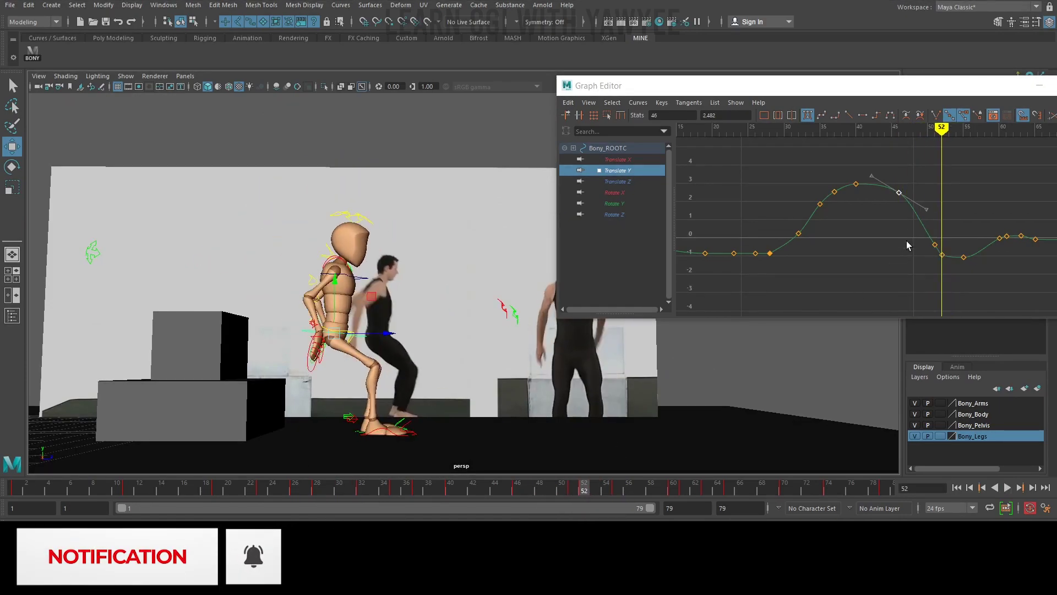
pyautogui.scroll(5, 730, 219)
pyautogui.keyDown('alt'); pyautogui.moveTo(958, 259); pyautogui.dragTo(898, 283, button='middle'); pyautogui.keyUp('alt')
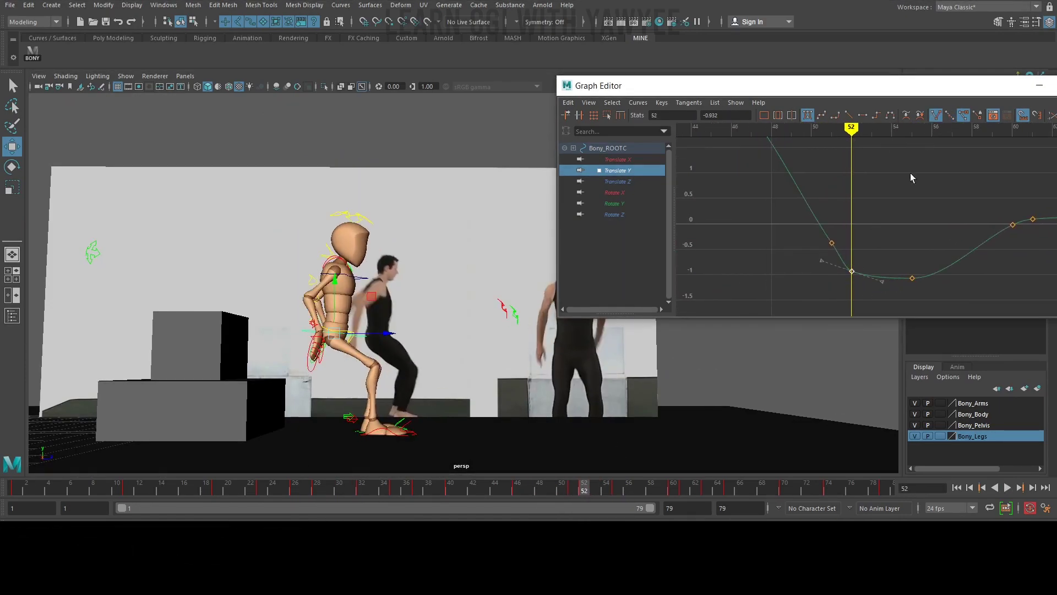
pyautogui.moveTo(816, 269); pyautogui.dragTo(826, 250)
pyautogui.moveTo(826, 250); pyautogui.dragTo(837, 247, button='middle')
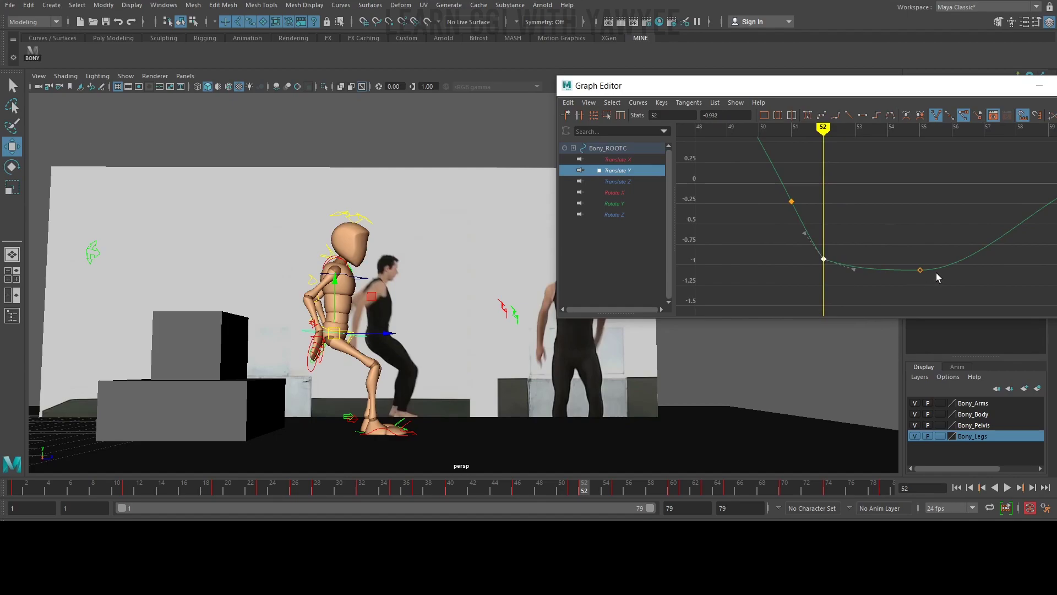
# Check the root's motion after the landing and lower its Translate Y key at frame 70 slightly
pyautogui.moveTo(575, 488); pyautogui.dragTo(797, 486)
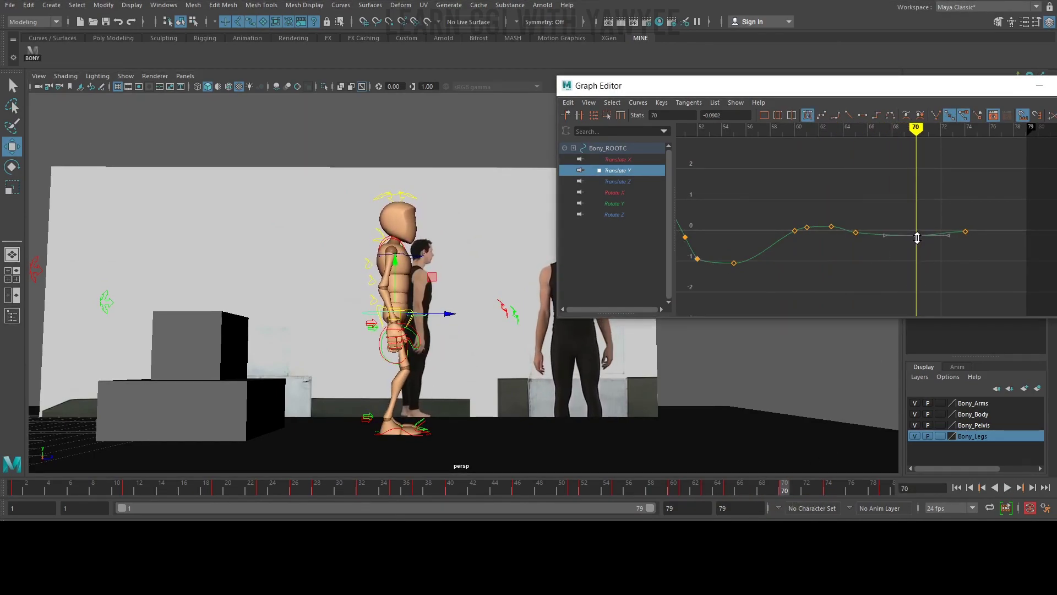
pyautogui.keyDown('shift'); pyautogui.moveTo(917, 238); pyautogui.dragTo(917, 240, button='middle'); pyautogui.keyUp('shift')
pyautogui.moveTo(759, 488); pyautogui.dragTo(717, 489)
# Isolate the root's Translate X curve, delete its keys at frames 63, 70 and 74, and check the playback from the front
pyautogui.click(622, 161)
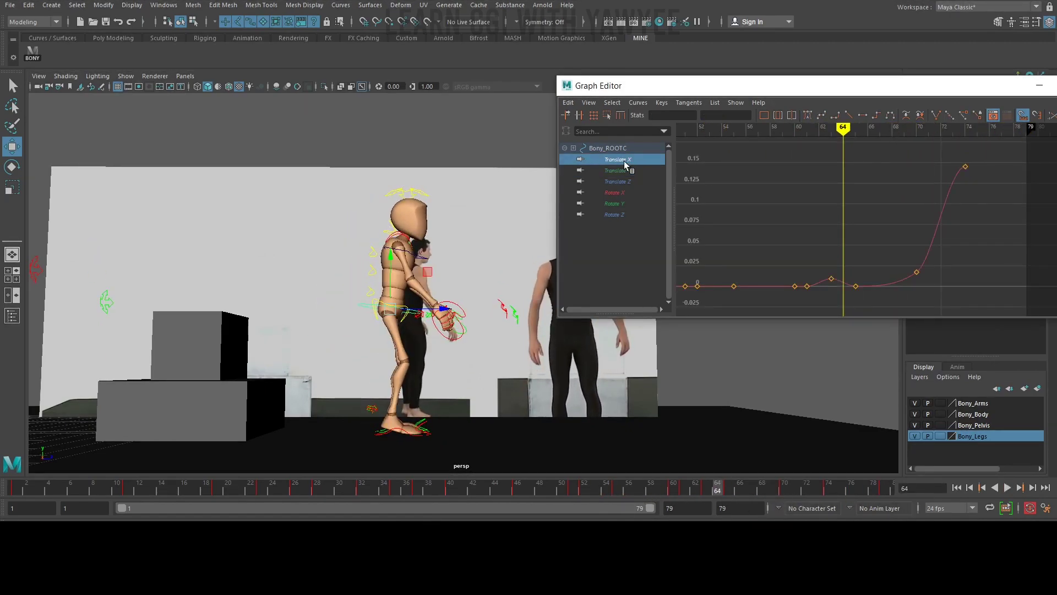
pyautogui.keyDown('alt'); pyautogui.moveTo(376, 283); pyautogui.dragTo(270, 325); pyautogui.keyUp('alt')
pyautogui.keyDown('alt'); pyautogui.moveTo(266, 318); pyautogui.dragTo(254, 321); pyautogui.keyUp('alt')
pyautogui.keyDown('alt'); pyautogui.moveTo(890, 260); pyautogui.dragTo(932, 266, button='middle'); pyautogui.keyUp('alt')
pyautogui.click(706, 490)
pyautogui.moveTo(876, 265); pyautogui.dragTo(879, 271)
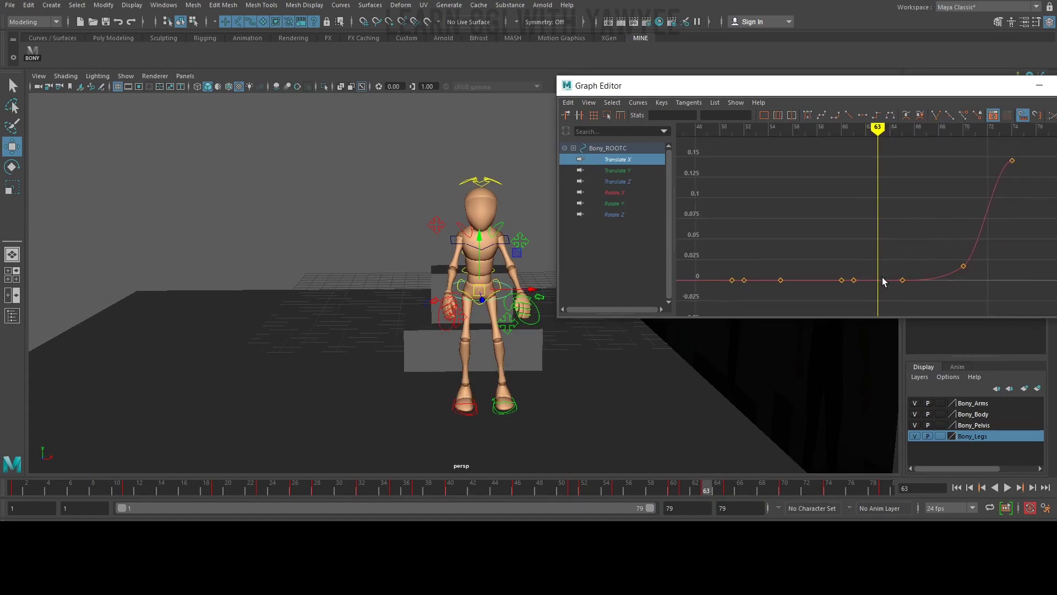
pyautogui.hotkey('alt', 'v')
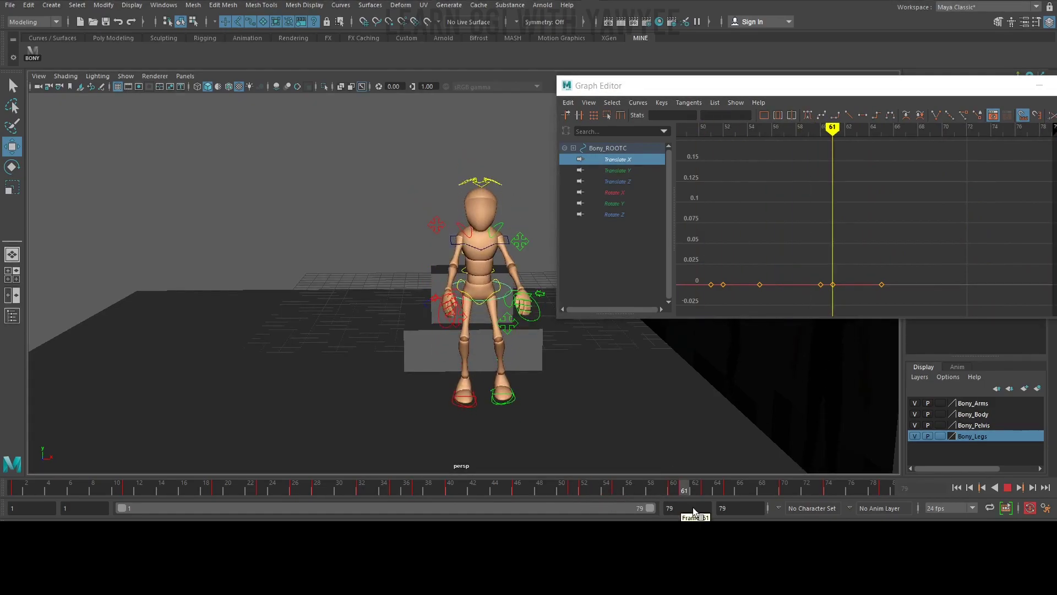
pyautogui.hotkey('alt', 'v')
# Isolate the root's Rotate X curve and try rotating the root control at frame 75
pyautogui.keyDown('alt'); pyautogui.moveTo(633, 388); pyautogui.dragTo(346, 342); pyautogui.keyUp('alt')
pyautogui.click(346, 343)
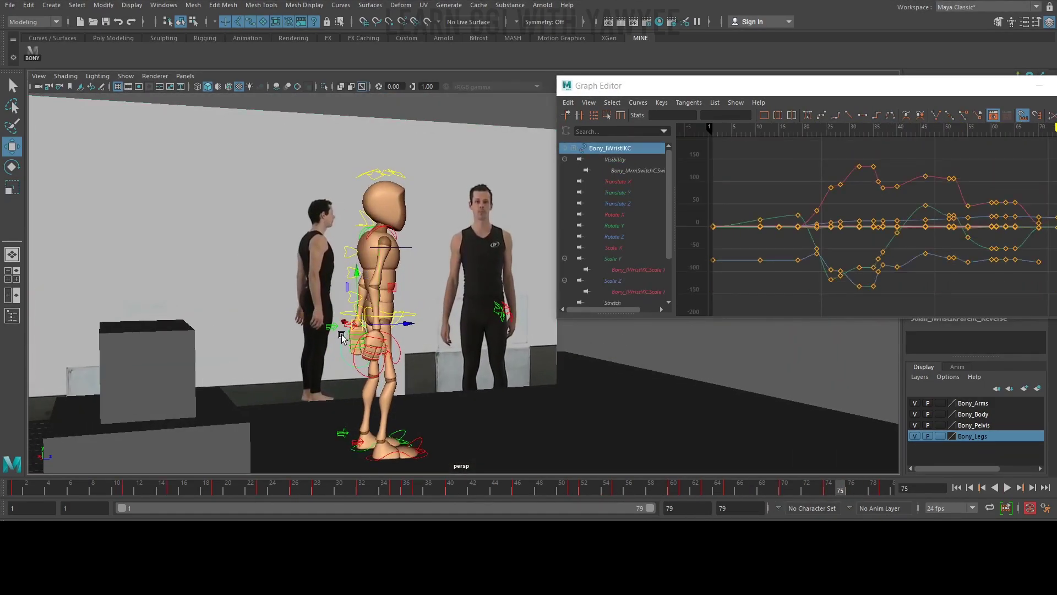
pyautogui.click(347, 318)
pyautogui.click(615, 192)
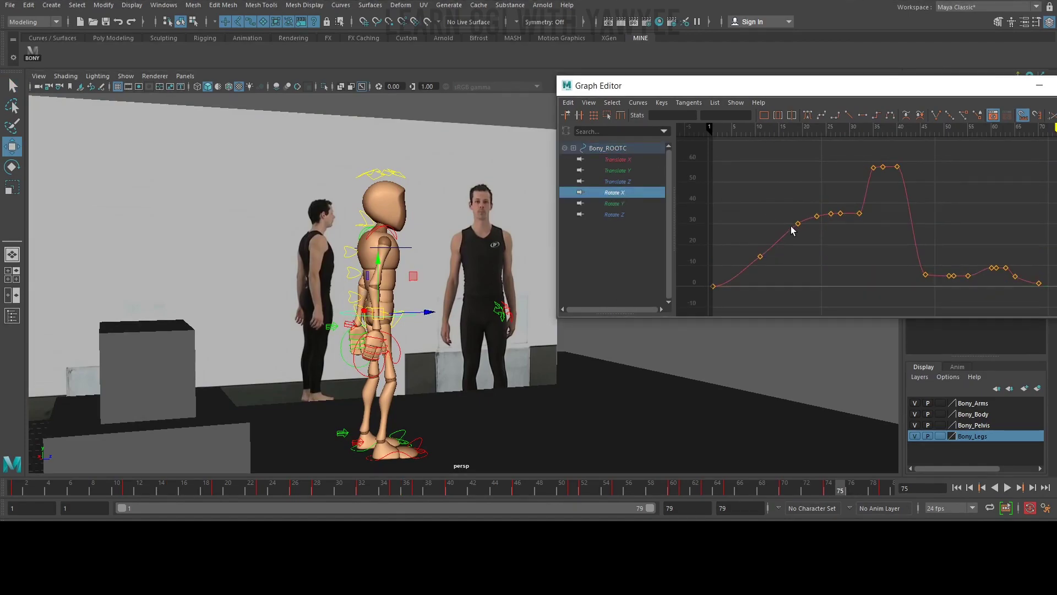
pyautogui.press('e')
pyautogui.keyDown('alt'); pyautogui.moveTo(447, 389); pyautogui.dragTo(435, 287); pyautogui.keyUp('alt')
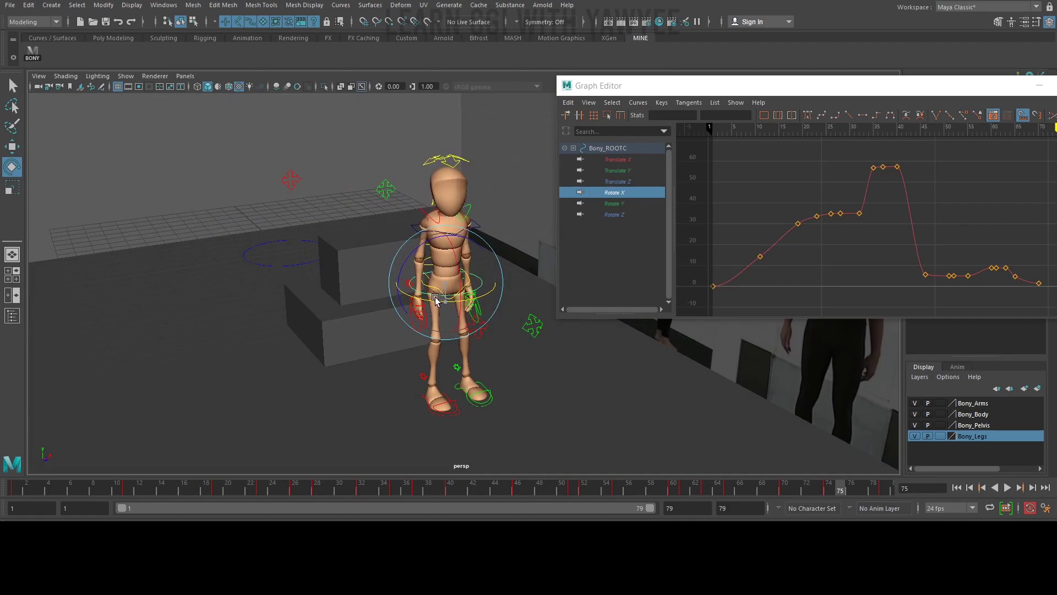
pyautogui.hotkey('ctrl', 'z')
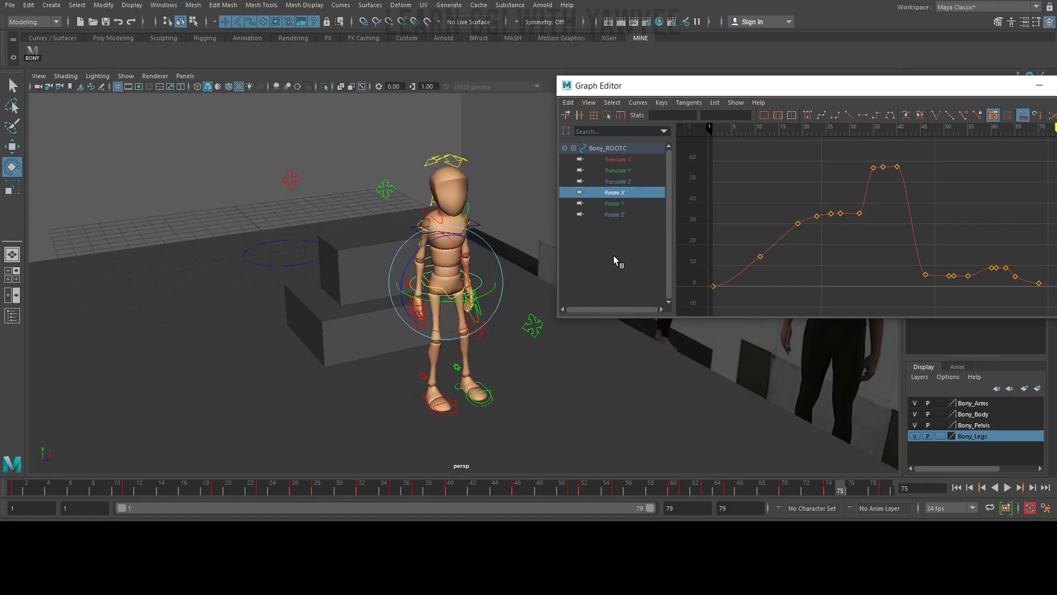
# Select the main hip control at frame 11 and frame it in the viewport
pyautogui.keyDown('alt'); pyautogui.moveTo(530, 263); pyautogui.dragTo(468, 278); pyautogui.keyUp('alt')
pyautogui.moveTo(23, 490); pyautogui.dragTo(129, 489)
pyautogui.keyDown('alt'); pyautogui.moveTo(484, 300); pyautogui.dragTo(429, 291); pyautogui.keyUp('alt')
pyautogui.press('f')
pyautogui.press('q')
pyautogui.click(432, 257)
pyautogui.press('f')
pyautogui.keyDown('alt'); pyautogui.moveTo(247, 293); pyautogui.dragTo(437, 240); pyautogui.keyUp('alt')
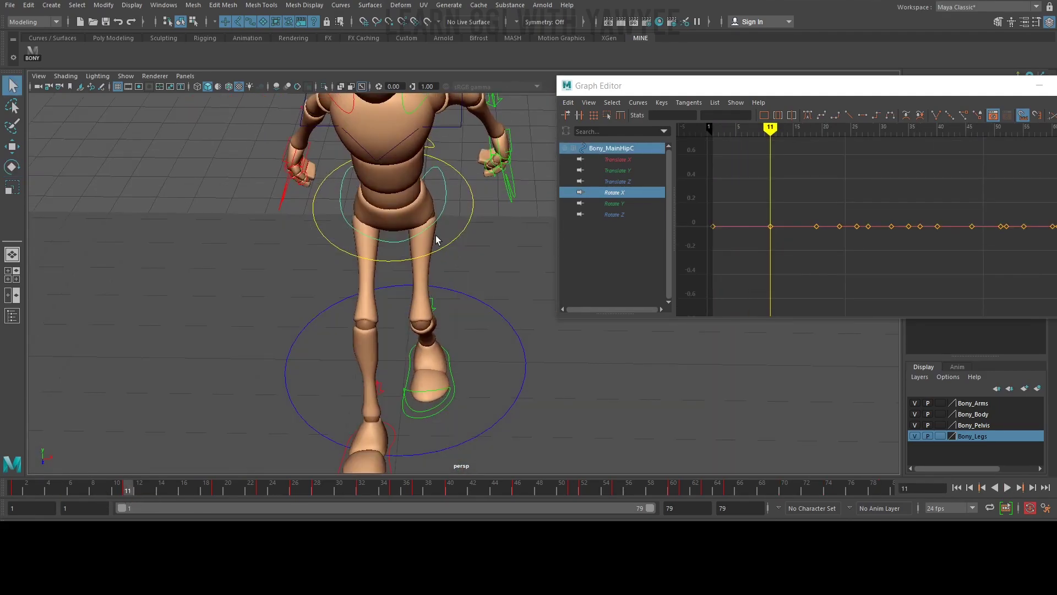
# Rotate the main hip control around its Y axis at frame 19 to follow the stride
pyautogui.moveTo(49, 487); pyautogui.dragTo(217, 497)
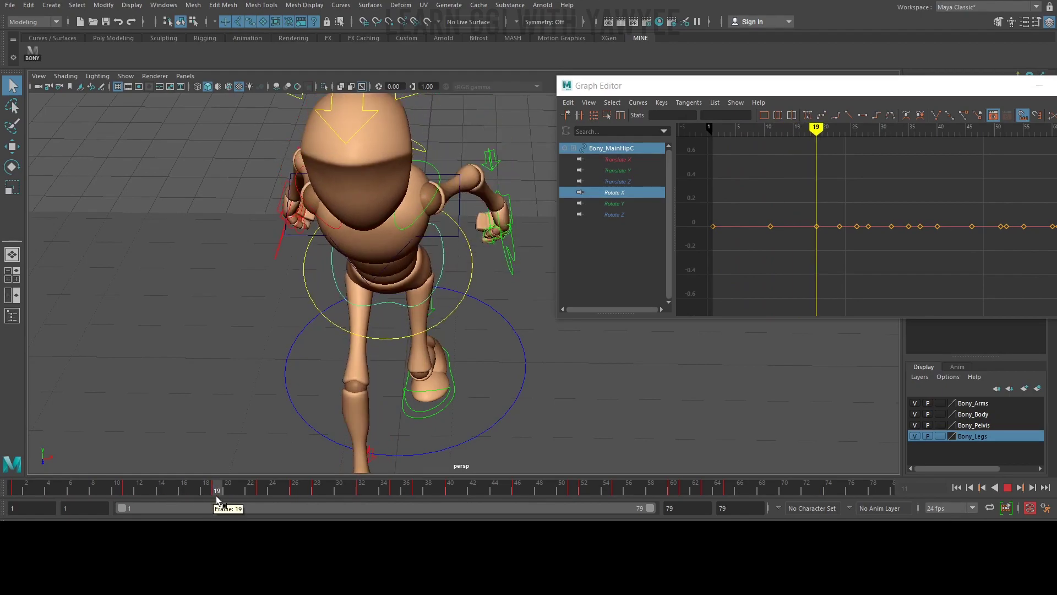
pyautogui.keyDown('alt'); pyautogui.moveTo(393, 287); pyautogui.dragTo(419, 224); pyautogui.keyUp('alt')
pyautogui.moveTo(868, 89); pyautogui.dragTo(635, 293)
pyautogui.moveTo(436, 213); pyautogui.dragTo(432, 215)
pyautogui.moveTo(510, 288); pyautogui.dragTo(733, 143)
pyautogui.moveTo(434, 215); pyautogui.dragTo(435, 215)
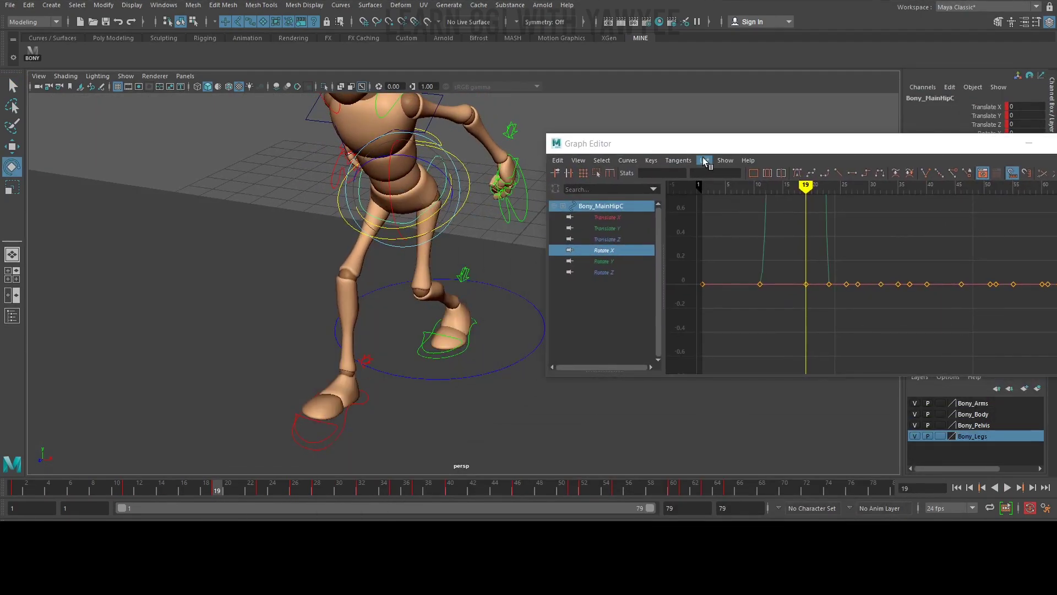
# Set the main hip control's Rotate Y to -15 at frame 28
pyautogui.moveTo(699, 145); pyautogui.dragTo(645, 202)
pyautogui.moveTo(228, 489); pyautogui.dragTo(340, 490)
pyautogui.keyDown('alt'); pyautogui.moveTo(417, 344); pyautogui.dragTo(41, 278); pyautogui.keyUp('alt')
pyautogui.moveTo(340, 491); pyautogui.dragTo(320, 474)
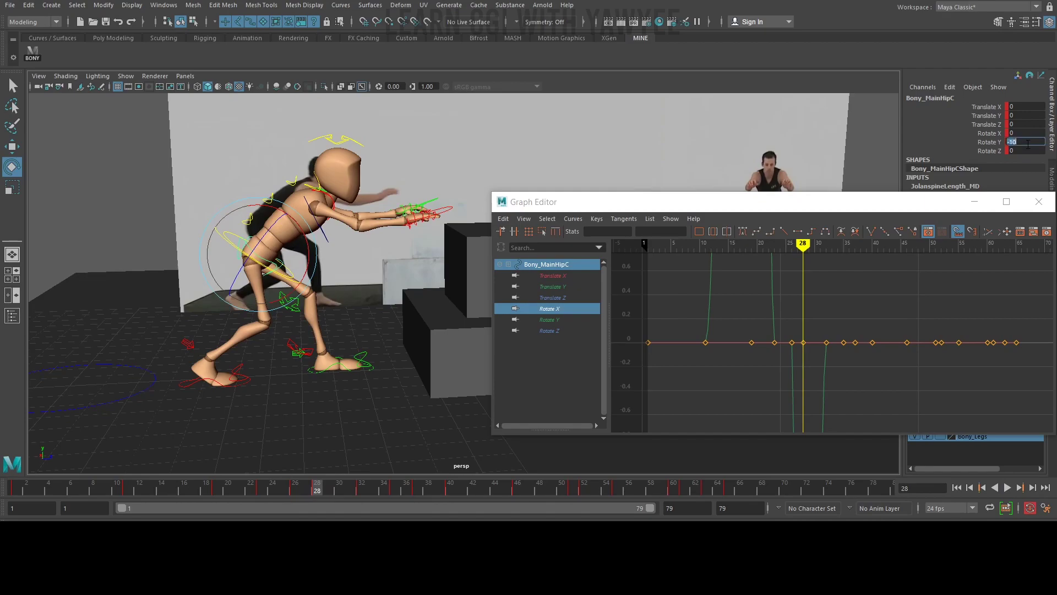
# Isolate the main hip's Rotate Y curve and delete its keys at frames 11 and 23
pyautogui.moveTo(333, 488); pyautogui.dragTo(448, 491)
pyautogui.keyDown('alt'); pyautogui.moveTo(303, 237); pyautogui.dragTo(245, 241); pyautogui.keyUp('alt')
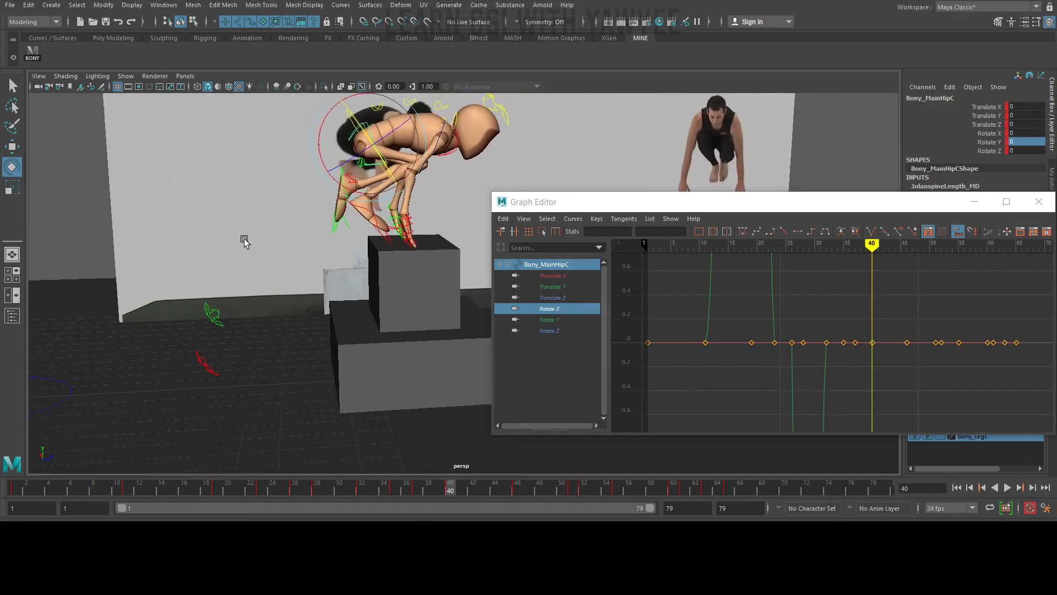
pyautogui.keyDown('alt'); pyautogui.moveTo(245, 241); pyautogui.dragTo(193, 242, button='middle'); pyautogui.keyUp('alt')
pyautogui.moveTo(753, 208); pyautogui.dragTo(681, 147)
pyautogui.press('a')
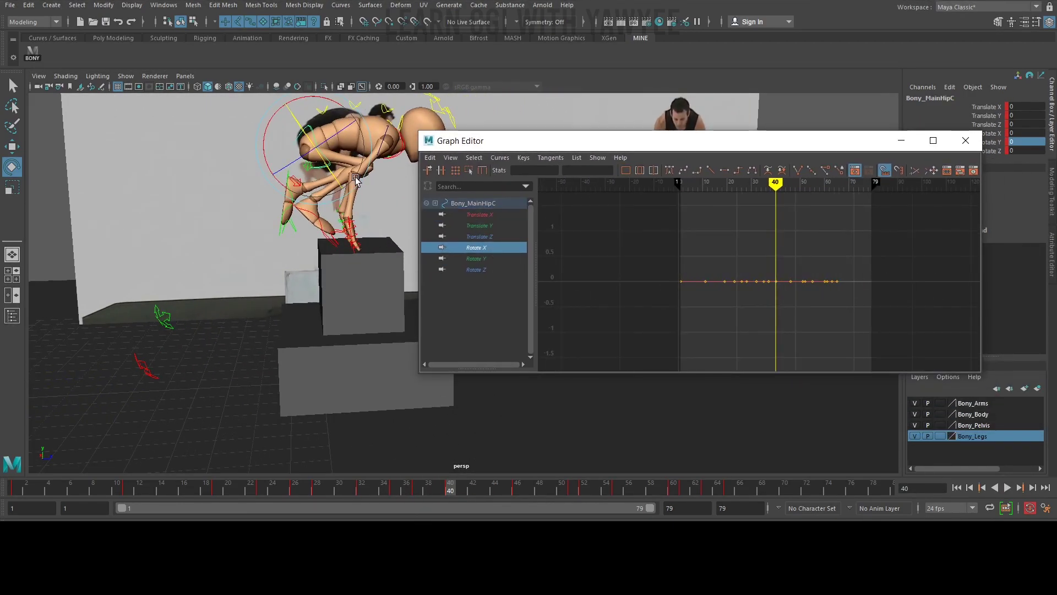
pyautogui.scroll(6, 793, 275)
pyautogui.keyDown('alt'); pyautogui.moveTo(711, 266); pyautogui.dragTo(930, 280, button='middle'); pyautogui.keyUp('alt')
pyautogui.click(699, 308)
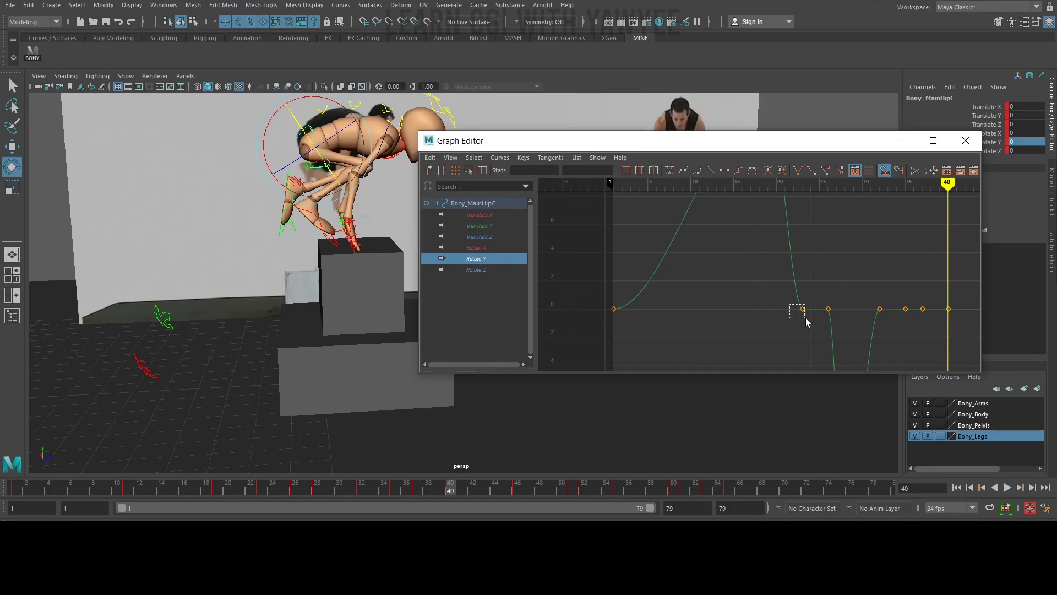
pyautogui.keyDown('alt'); pyautogui.moveTo(807, 322); pyautogui.dragTo(724, 267, button='middle'); pyautogui.keyUp('alt')
# Delete the main hip's Rotate Y keys at frames 32, 35 and 37 so the rotation eases out to frame 40
pyautogui.moveTo(398, 490)
pyautogui.mouseDown()
pyautogui.moveTo(385, 489)
pyautogui.moveTo(447, 489)
pyautogui.mouseUp()
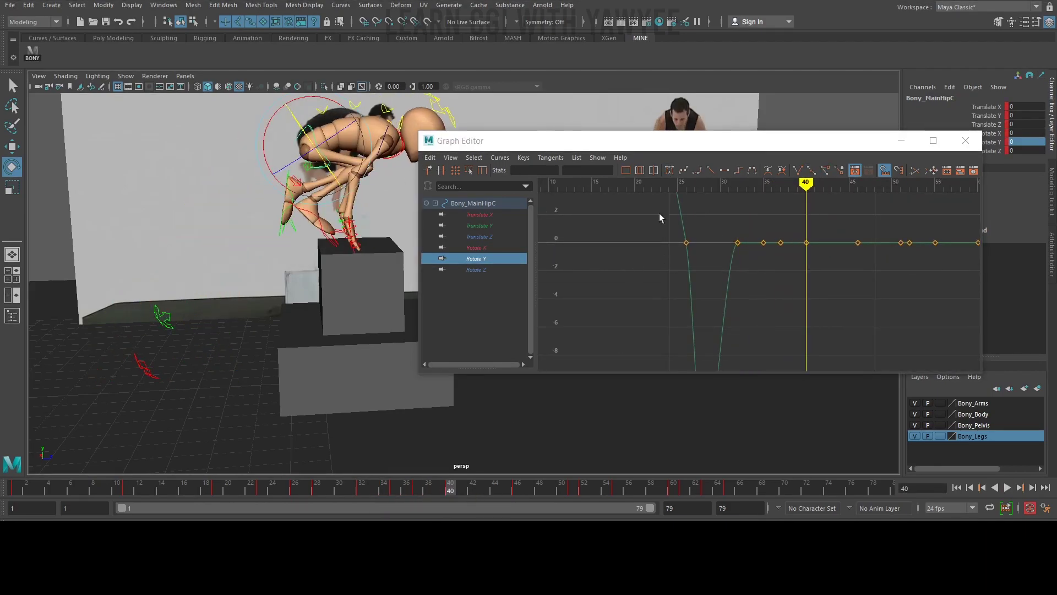
pyautogui.moveTo(728, 234); pyautogui.dragTo(783, 263)
pyautogui.scroll(-4, 801, 295)
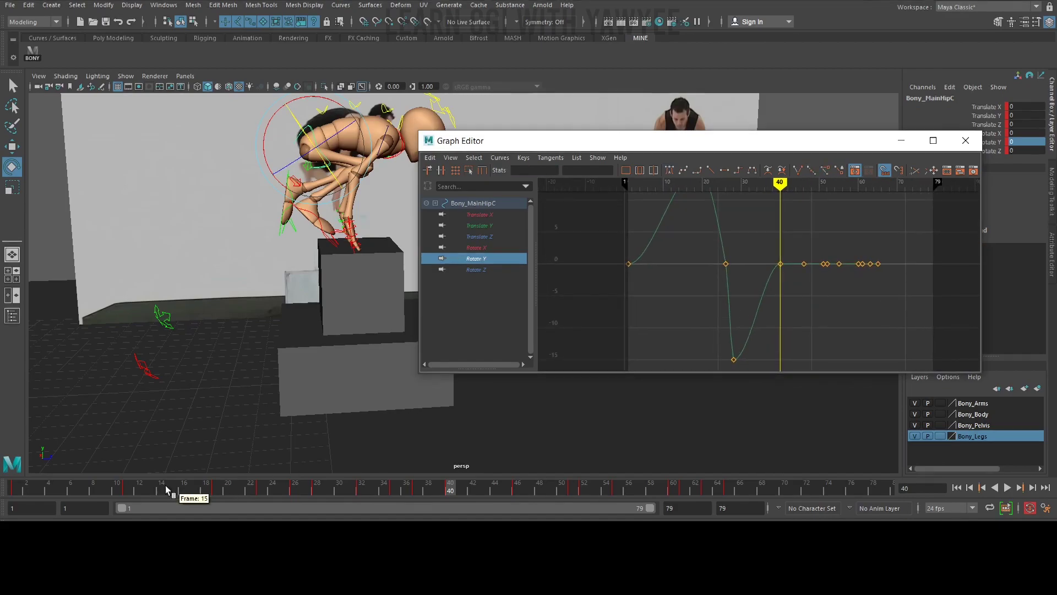
# Play the animation from the start and scrub through the landing around frames 50 to 53 to check the hip motion
pyautogui.click(12, 487)
pyautogui.hotkey('alt', 'v')
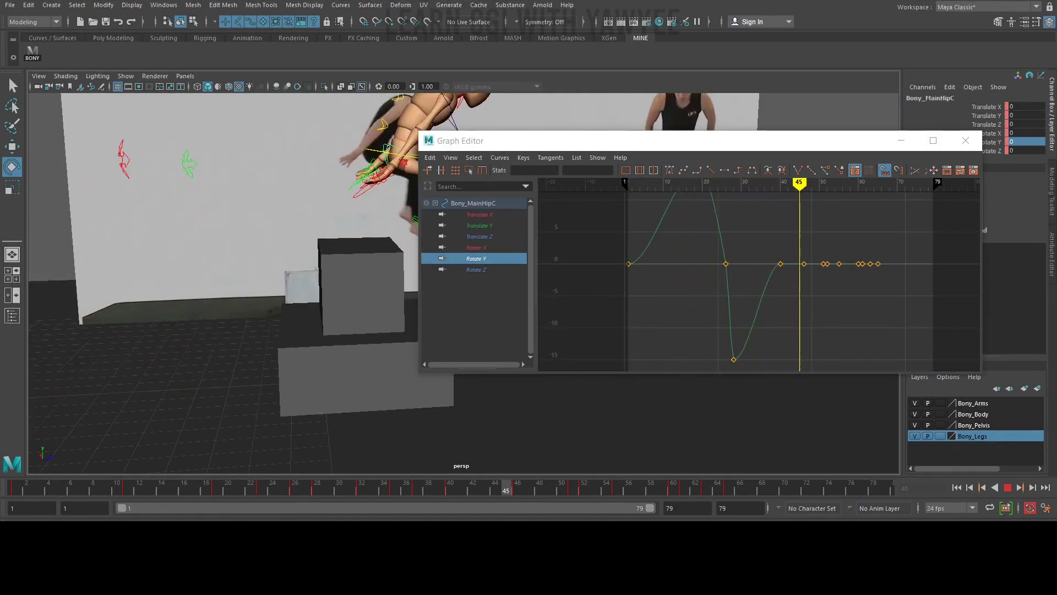
pyautogui.moveTo(517, 491)
pyautogui.mouseDown()
pyautogui.moveTo(521, 510)
pyautogui.moveTo(593, 496)
pyautogui.moveTo(563, 490)
pyautogui.mouseUp()
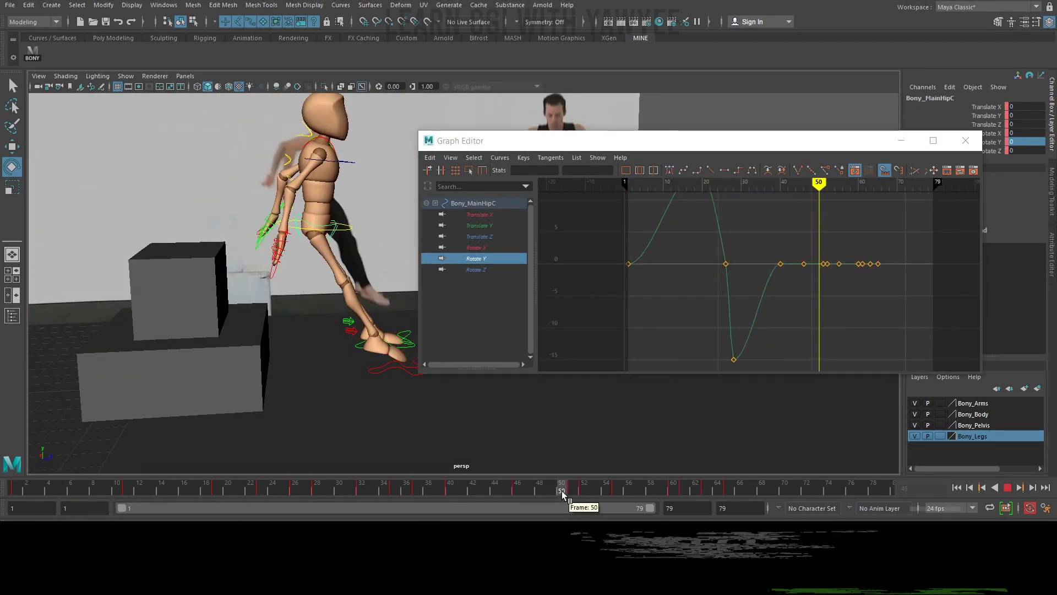
pyautogui.keyDown('alt'); pyautogui.moveTo(325, 363); pyautogui.dragTo(292, 366); pyautogui.keyUp('alt')
pyautogui.keyDown('alt'); pyautogui.moveTo(293, 365); pyautogui.dragTo(188, 394, button='middle'); pyautogui.keyUp('alt')
pyautogui.moveTo(567, 491)
pyautogui.mouseDown()
pyautogui.moveTo(600, 490)
pyautogui.moveTo(483, 489)
pyautogui.moveTo(602, 496)
pyautogui.moveTo(532, 477)
pyautogui.moveTo(661, 503)
pyautogui.moveTo(330, 446)
pyautogui.moveTo(603, 493)
pyautogui.mouseUp()
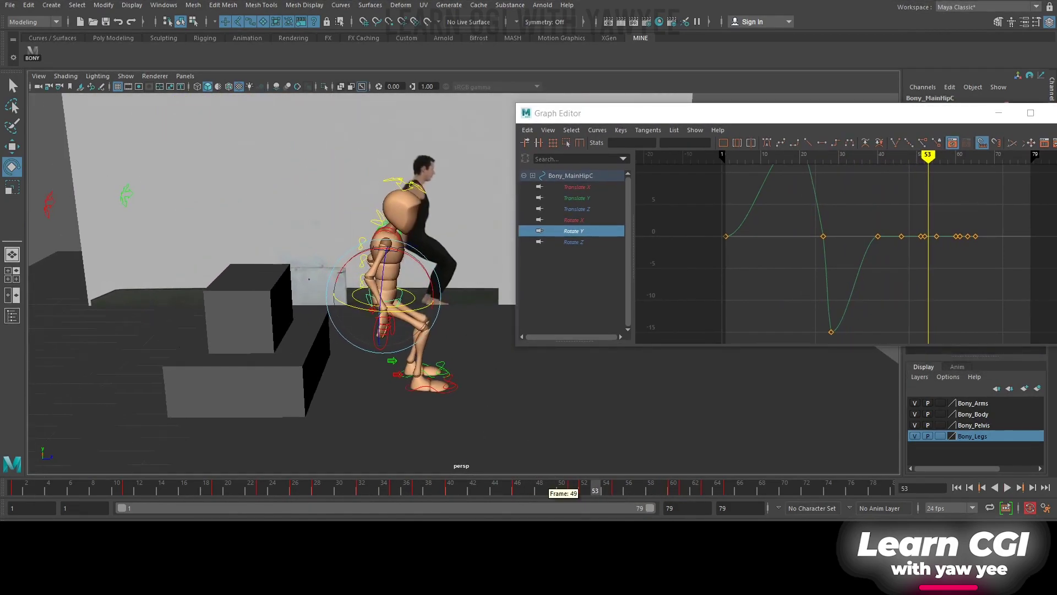
pyautogui.moveTo(561, 465); pyautogui.dragTo(198, 441)
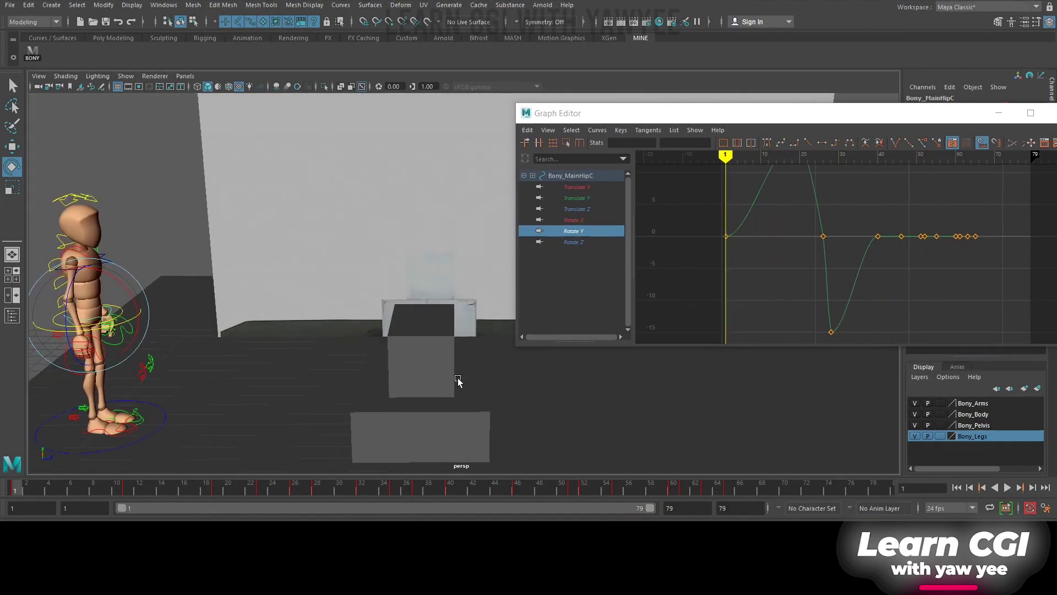
# Examine the rig's body pose from several angles, playing and scrubbing through the take-off and the climb onto the boxes
pyautogui.keyDown('alt'); pyautogui.moveTo(352, 287); pyautogui.dragTo(330, 210); pyautogui.keyUp('alt')
pyautogui.click(327, 197)
pyautogui.keyDown('alt'); pyautogui.moveTo(327, 197); pyautogui.dragTo(247, 248, button='right'); pyautogui.keyUp('alt')
pyautogui.keyDown('alt'); pyautogui.moveTo(247, 248); pyautogui.dragTo(228, 305, button='middle'); pyautogui.keyUp('alt')
pyautogui.click(321, 252)
pyautogui.keyDown('alt'); pyautogui.moveTo(321, 253); pyautogui.dragTo(401, 305, button='right'); pyautogui.keyUp('alt')
pyautogui.press('e')
pyautogui.moveTo(126, 487); pyautogui.dragTo(347, 488)
pyautogui.hotkey('alt', 'v')
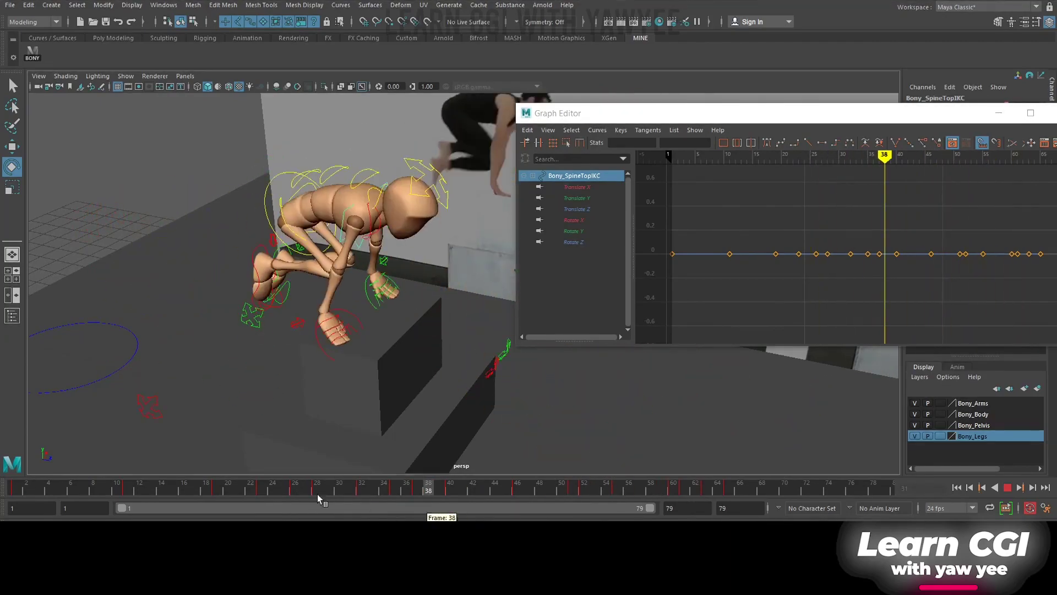
pyautogui.hotkey('alt', 'v')
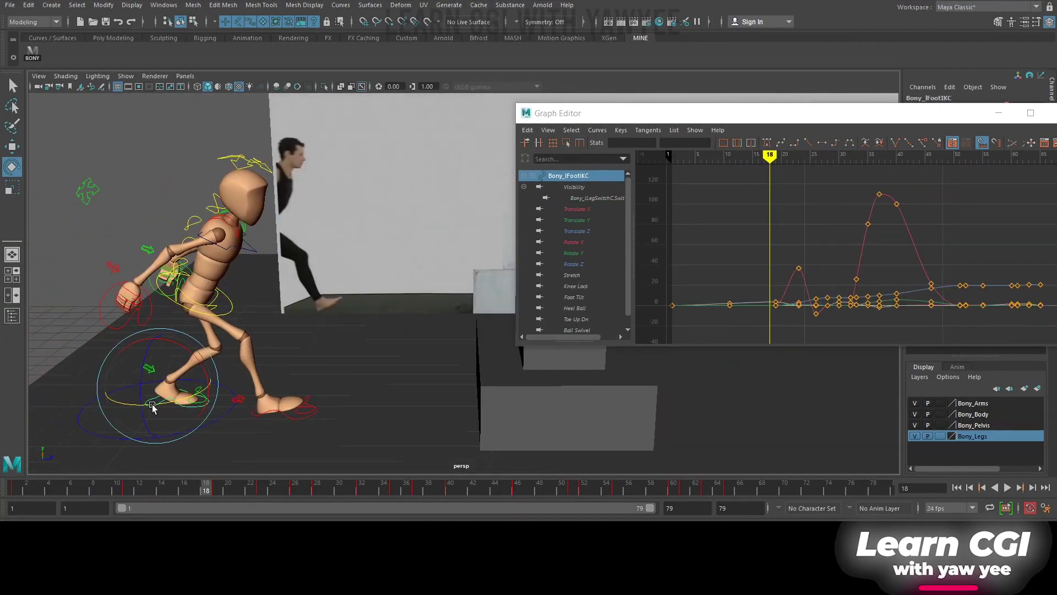
# Isolate the left foot control's Translate Z curve and tilt the tangent of its key at frame 51 for the landing
pyautogui.moveTo(826, 113); pyautogui.dragTo(705, 97)
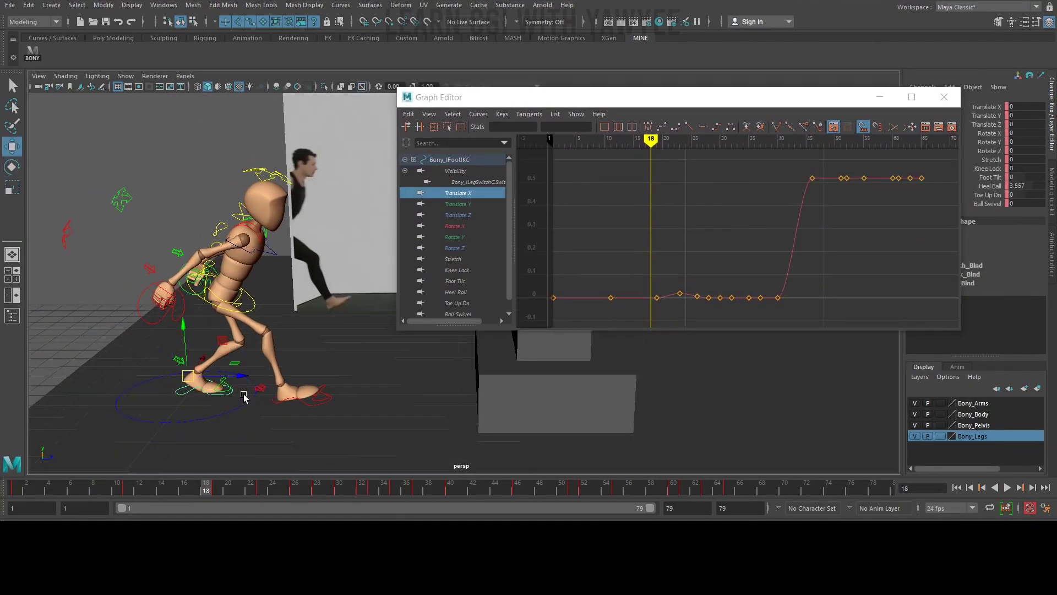
pyautogui.click(458, 214)
pyautogui.press('f')
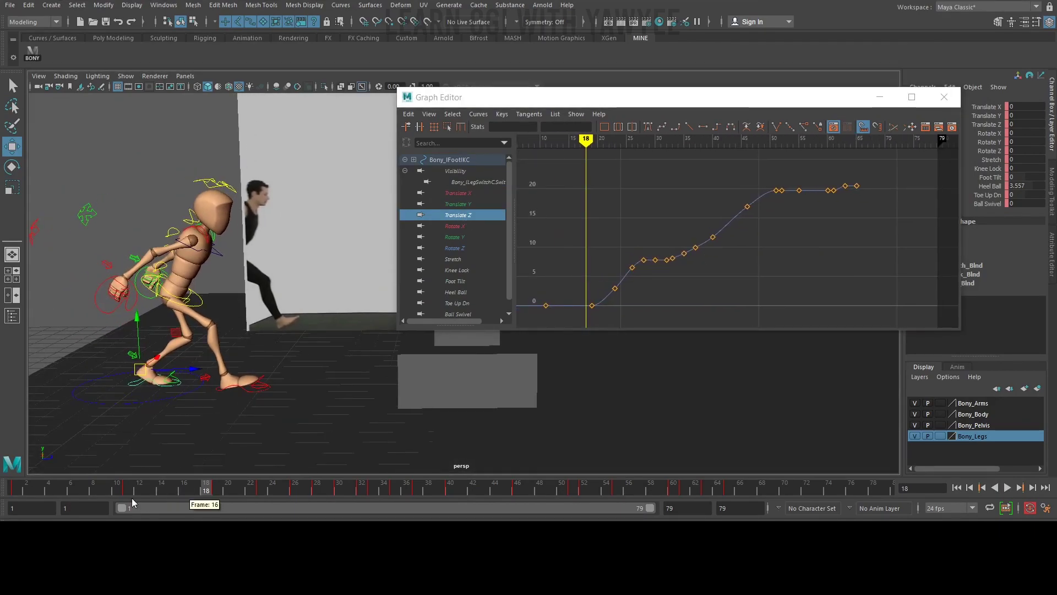
pyautogui.moveTo(138, 488); pyautogui.dragTo(550, 488)
pyautogui.keyDown('alt'); pyautogui.moveTo(791, 218); pyautogui.dragTo(634, 209, button='right'); pyautogui.keyUp('alt')
pyautogui.keyDown('alt'); pyautogui.moveTo(634, 209); pyautogui.dragTo(655, 235, button='middle'); pyautogui.keyUp('alt')
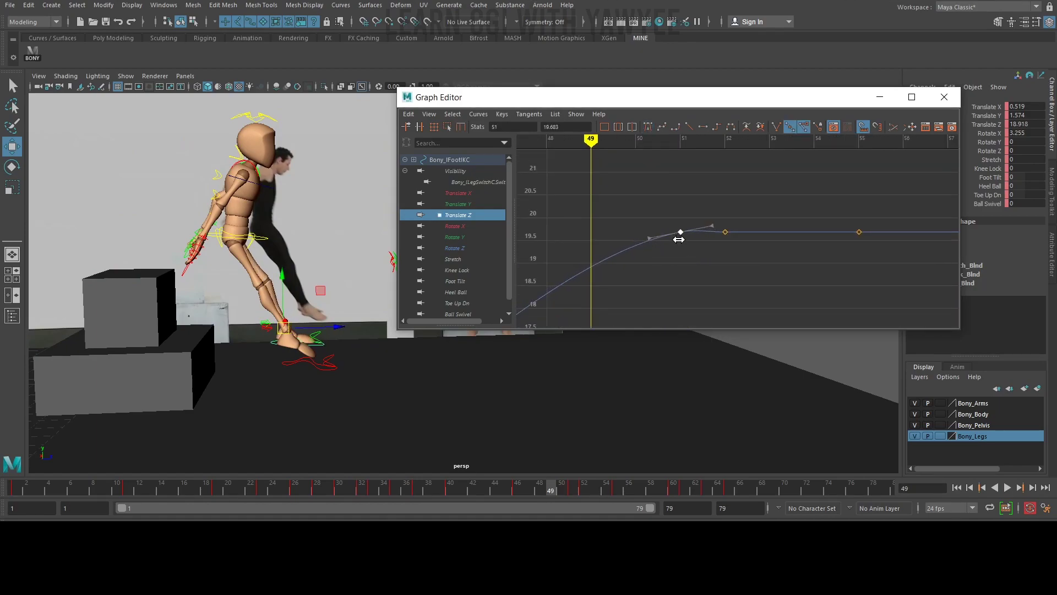
# Isolate the right foot control's Translate Y curve and adjust its shape around the key at frame 46
pyautogui.click(333, 366)
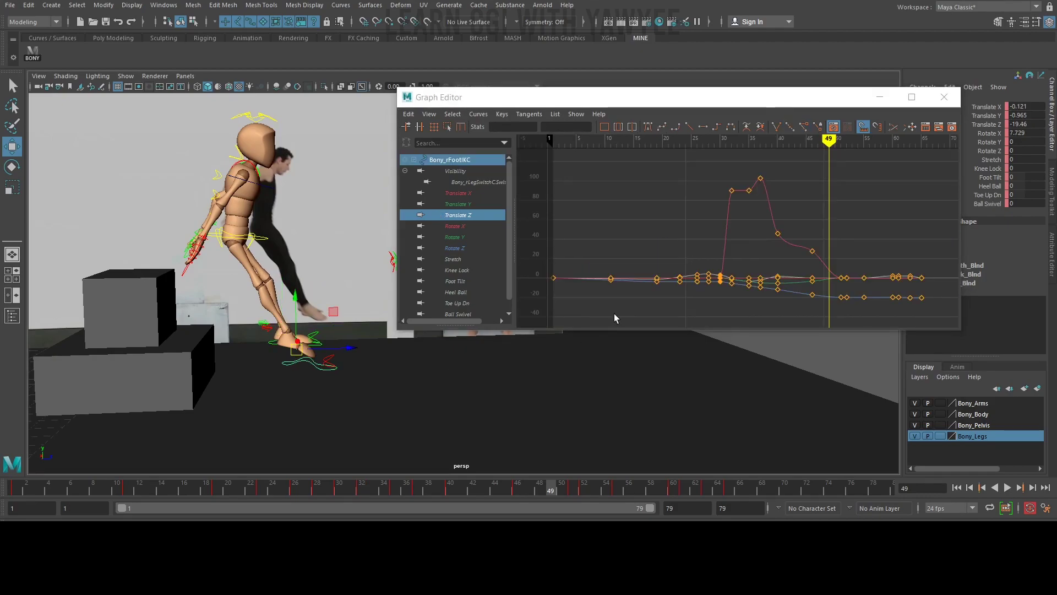
pyautogui.click(449, 204)
pyautogui.keyDown('alt'); pyautogui.moveTo(805, 281); pyautogui.dragTo(750, 280, button='middle'); pyautogui.keyUp('alt')
pyautogui.moveTo(746, 238); pyautogui.dragTo(770, 276)
pyautogui.scroll(5, 769, 276)
pyautogui.keyDown('alt'); pyautogui.moveTo(769, 276); pyautogui.dragTo(730, 305, button='middle'); pyautogui.keyUp('alt')
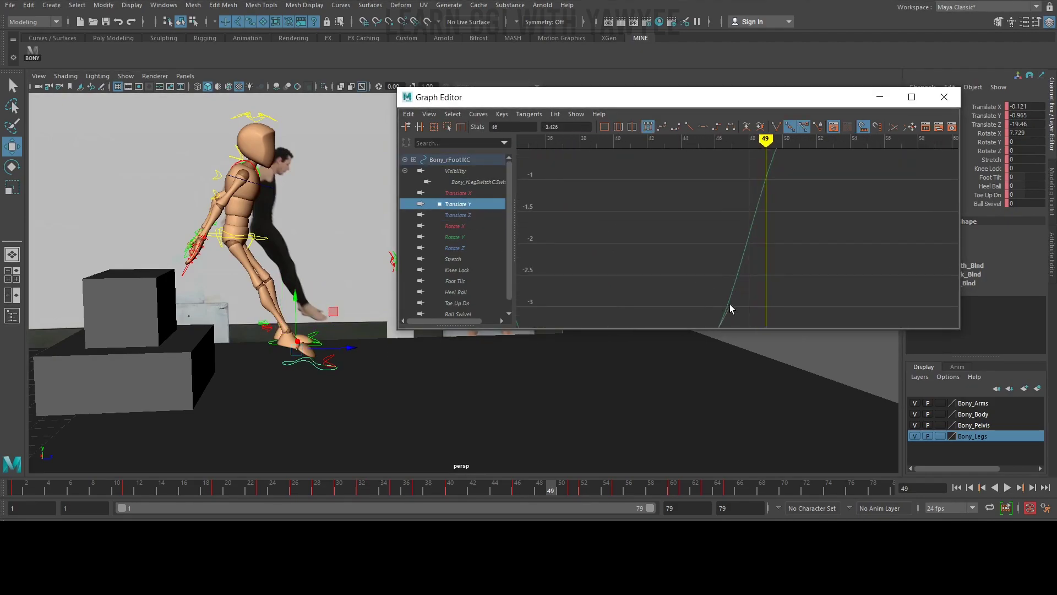
pyautogui.scroll(-5, 727, 285)
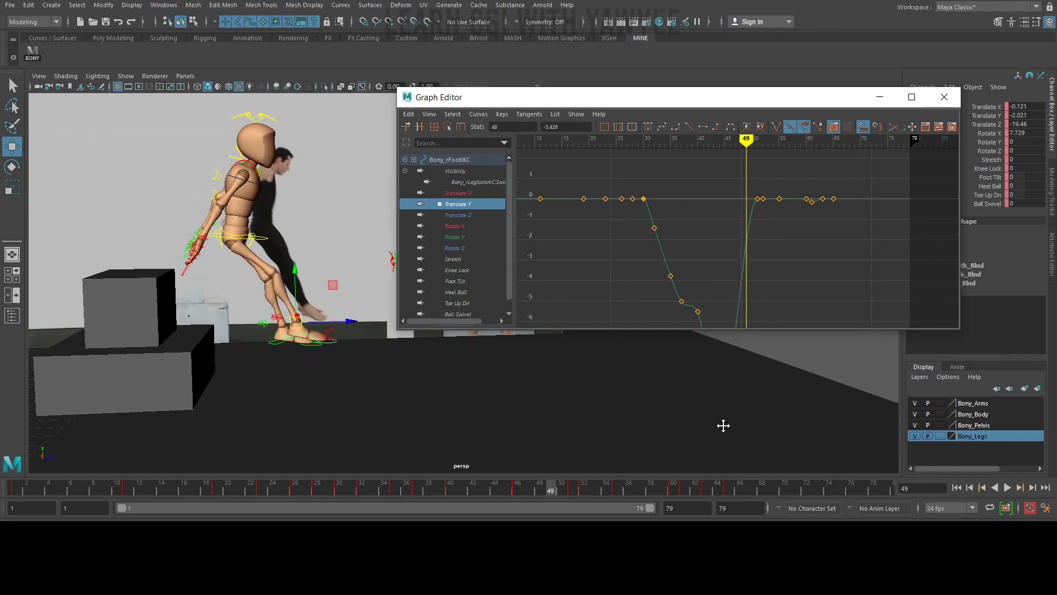
pyautogui.keyDown('alt'); pyautogui.moveTo(734, 312); pyautogui.dragTo(748, 297, button='middle'); pyautogui.keyUp('alt')
pyautogui.moveTo(298, 337); pyautogui.dragTo(294, 314)
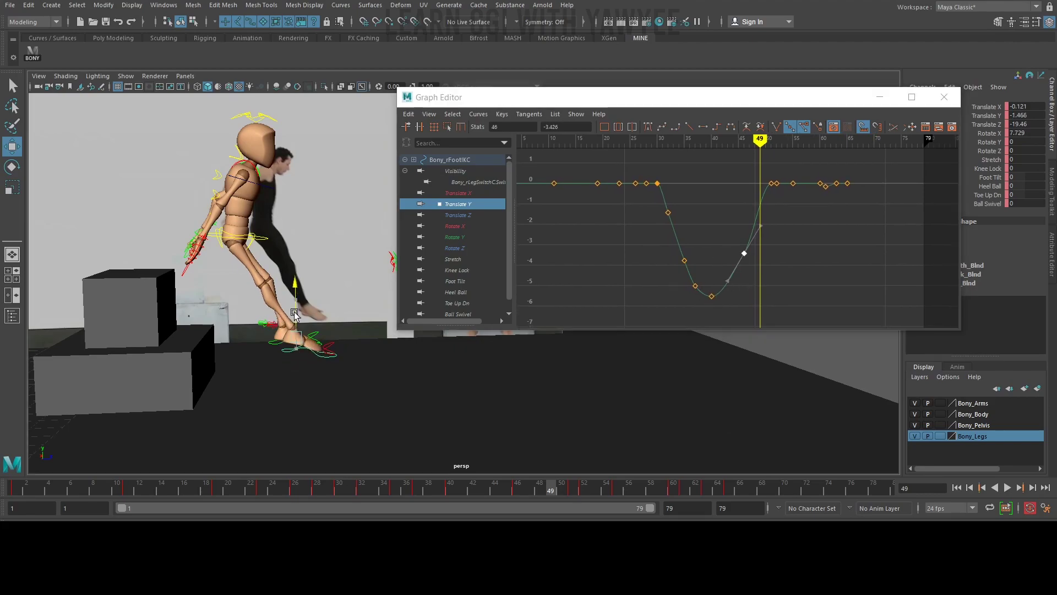
pyautogui.keyDown('alt'); pyautogui.moveTo(765, 208); pyautogui.dragTo(736, 228, button='middle'); pyautogui.keyUp('alt')
pyautogui.scroll(3, 736, 228)
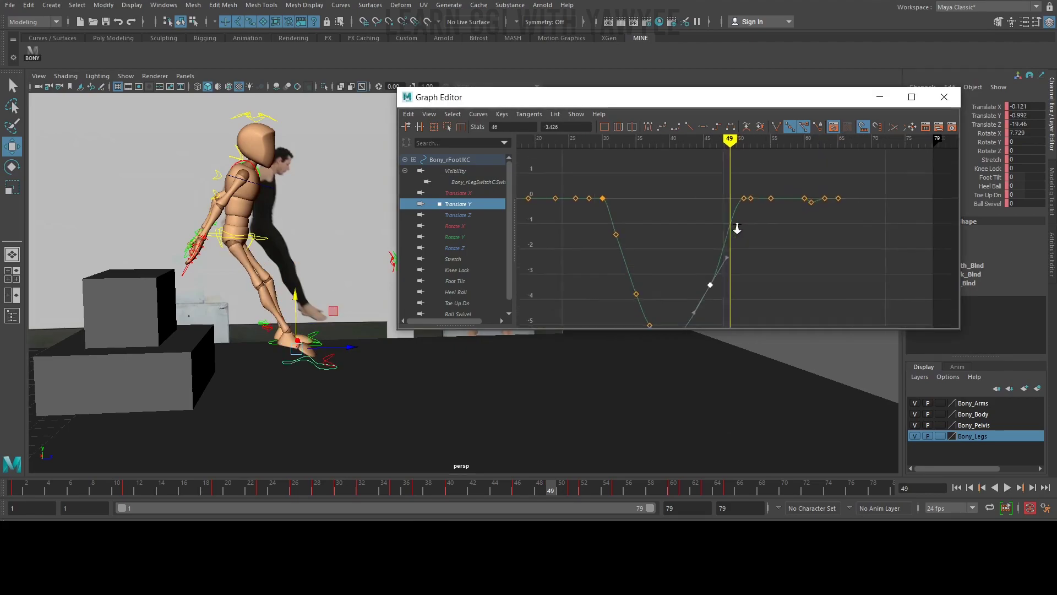
# Set the right foot's keys at frame 51 to about -0.269 in Translate Y and about -19.736 in Translate Z
pyautogui.moveTo(542, 489); pyautogui.dragTo(572, 488)
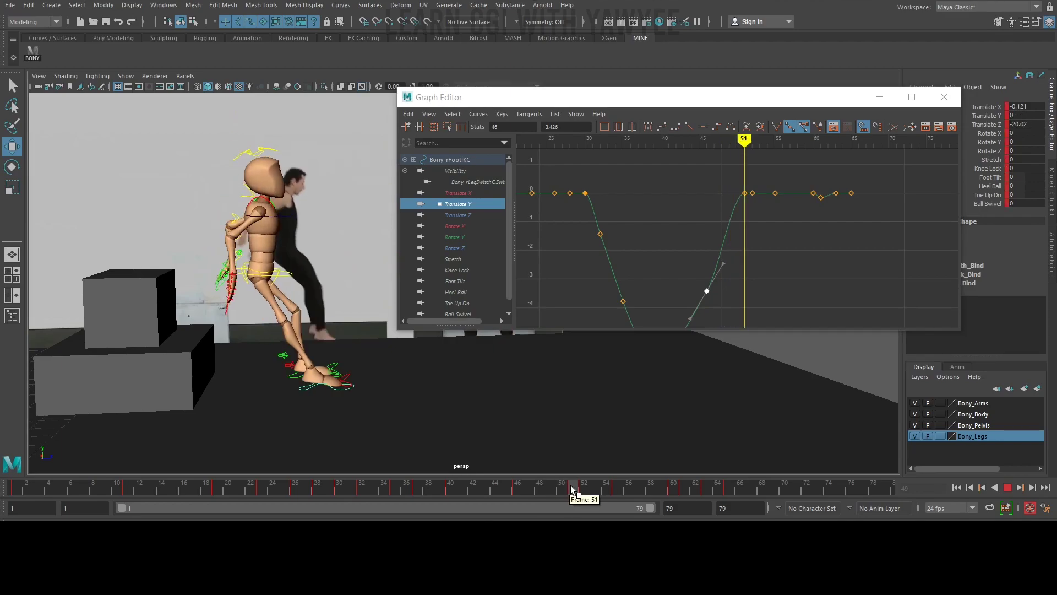
pyautogui.keyDown('alt'); pyautogui.moveTo(669, 242); pyautogui.dragTo(729, 229, button='right'); pyautogui.keyUp('alt')
pyautogui.keyDown('alt'); pyautogui.moveTo(729, 229); pyautogui.dragTo(675, 259, button='middle'); pyautogui.keyUp('alt')
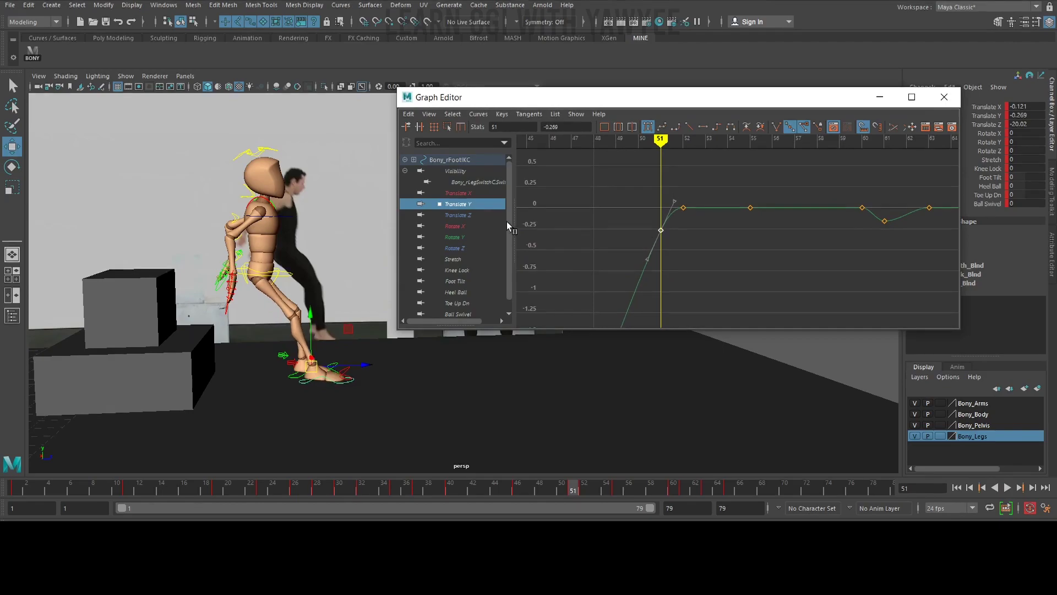
pyautogui.click(473, 215)
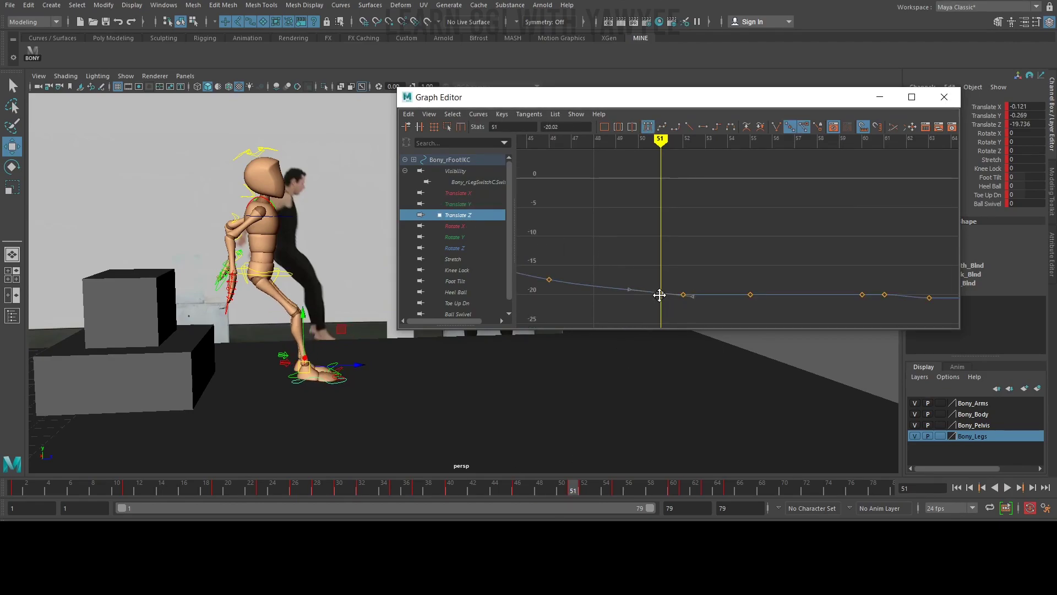
# Shift the right foot's Translate Z keys at frames 63 and 65 so the foot lands further forward
pyautogui.moveTo(476, 492)
pyautogui.mouseDown()
pyautogui.moveTo(664, 504)
pyautogui.moveTo(750, 496)
pyautogui.moveTo(684, 496)
pyautogui.moveTo(717, 496)
pyautogui.mouseUp()
pyautogui.keyDown('shift'); pyautogui.click(315, 382); pyautogui.keyUp('shift')
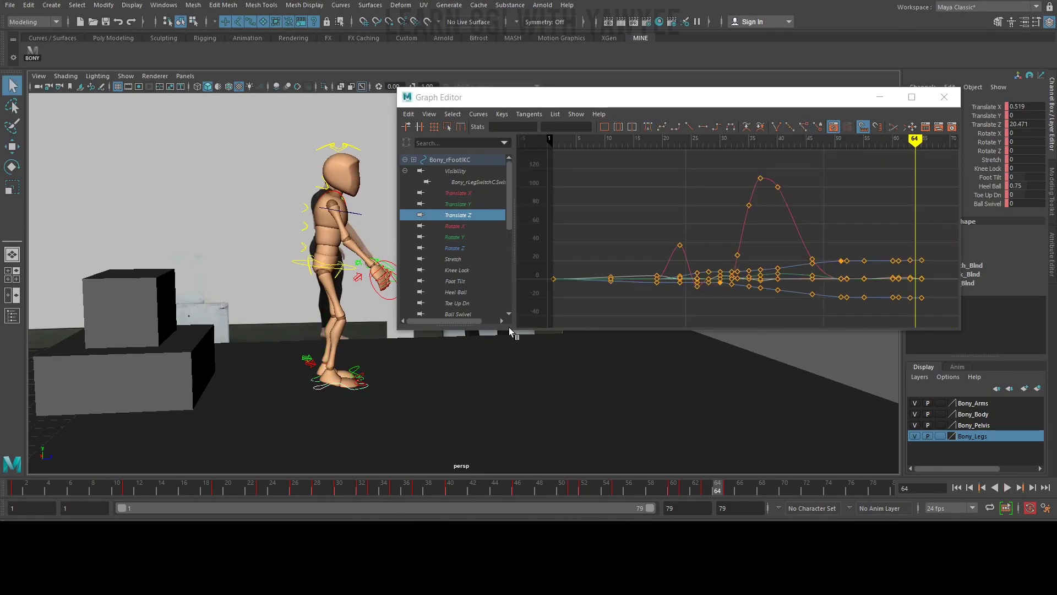
pyautogui.click(328, 384)
pyautogui.scroll(5, 717, 274)
pyautogui.keyDown('alt'); pyautogui.moveTo(897, 264); pyautogui.dragTo(679, 145, button='middle'); pyautogui.keyUp('alt')
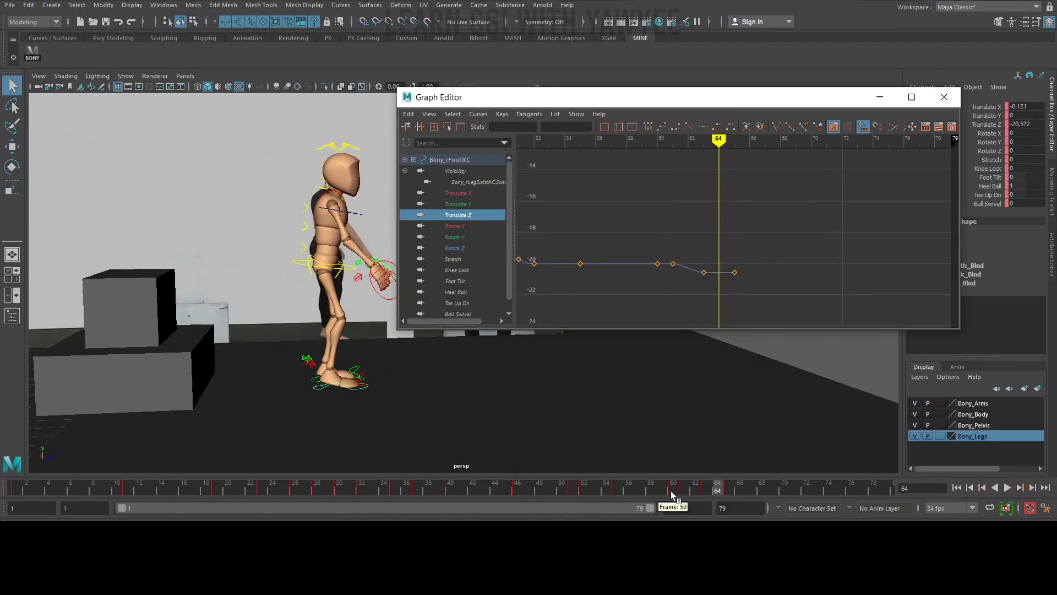
pyautogui.moveTo(670, 490); pyautogui.dragTo(707, 492)
pyautogui.click(704, 272)
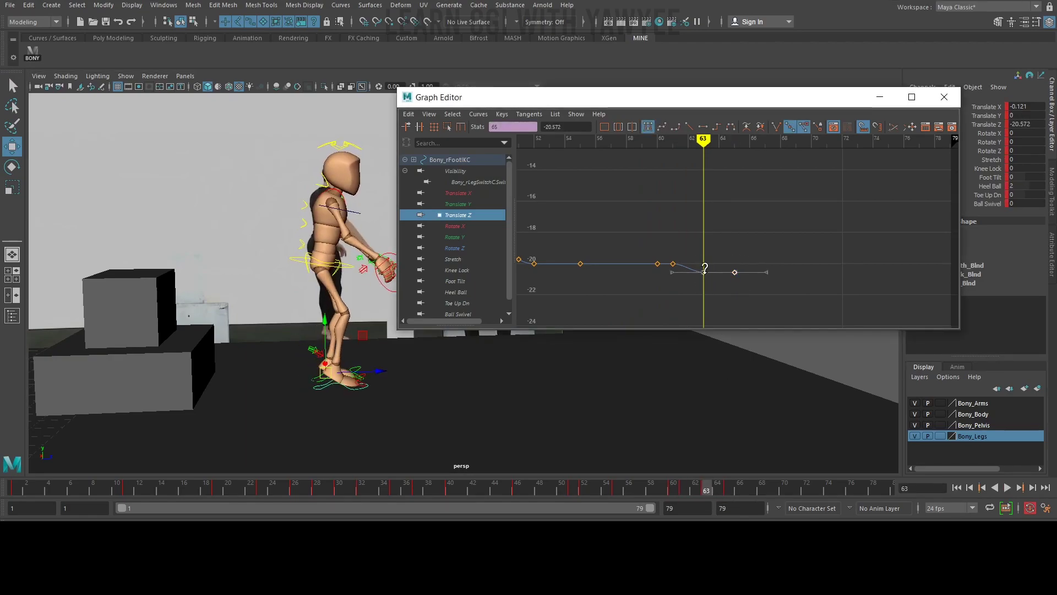
# Raise the left foot's Translate Z keys at frames 63 and 65 to about 21.017 to move that foot forward
pyautogui.click(325, 379)
pyautogui.click(464, 216)
pyautogui.keyDown('alt'); pyautogui.moveTo(898, 182); pyautogui.dragTo(696, 217, button='middle'); pyautogui.keyUp('alt')
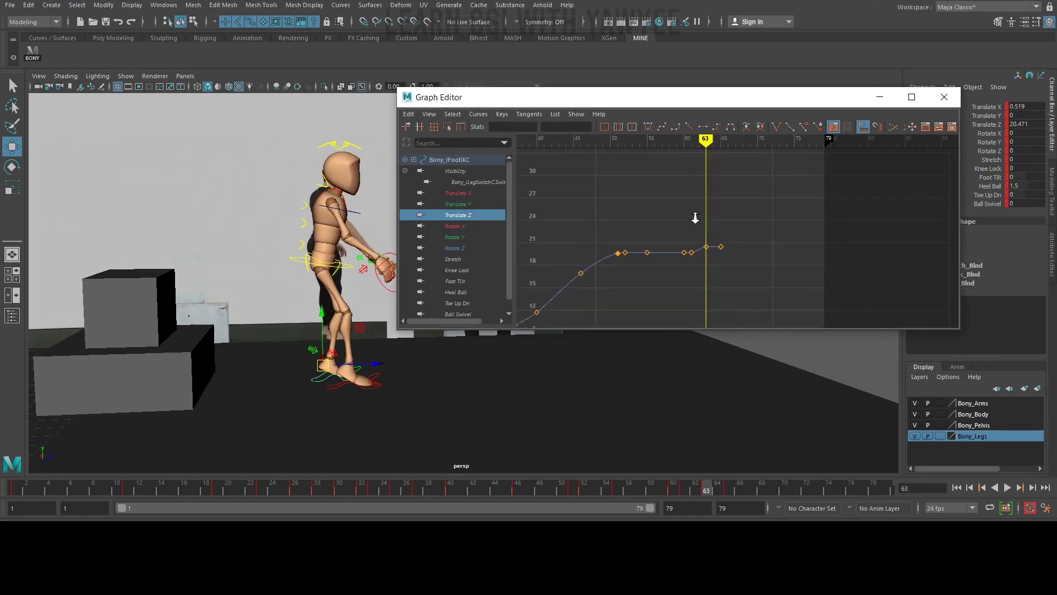
pyautogui.scroll(5, 738, 236)
pyautogui.moveTo(737, 237); pyautogui.dragTo(657, 261)
# Scrub through the final steps, close the Graph Editor and play the whole jump from a wider view to check it
pyautogui.moveTo(648, 486)
pyautogui.mouseDown()
pyautogui.moveTo(605, 481)
pyautogui.moveTo(684, 492)
pyautogui.moveTo(751, 518)
pyautogui.moveTo(807, 519)
pyautogui.mouseUp()
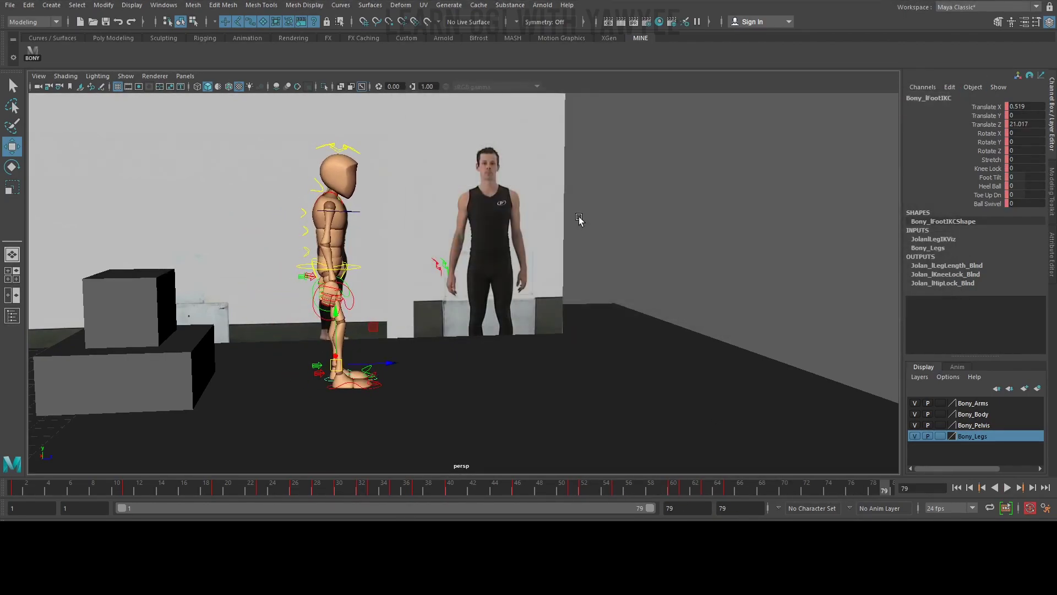
pyautogui.scroll(-5, 609, 332)
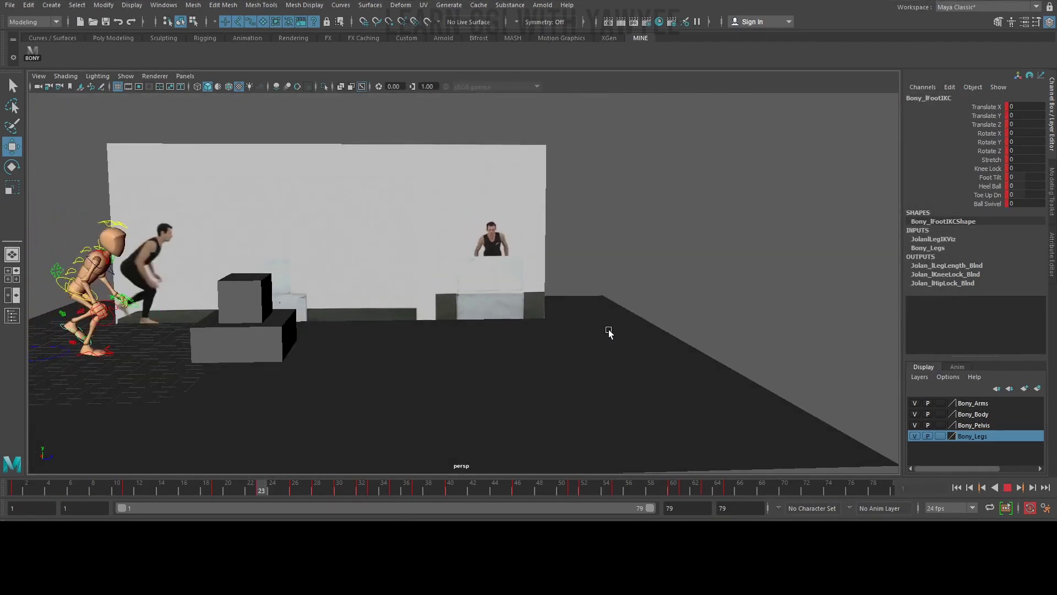
pyautogui.scroll(-2, 608, 332)
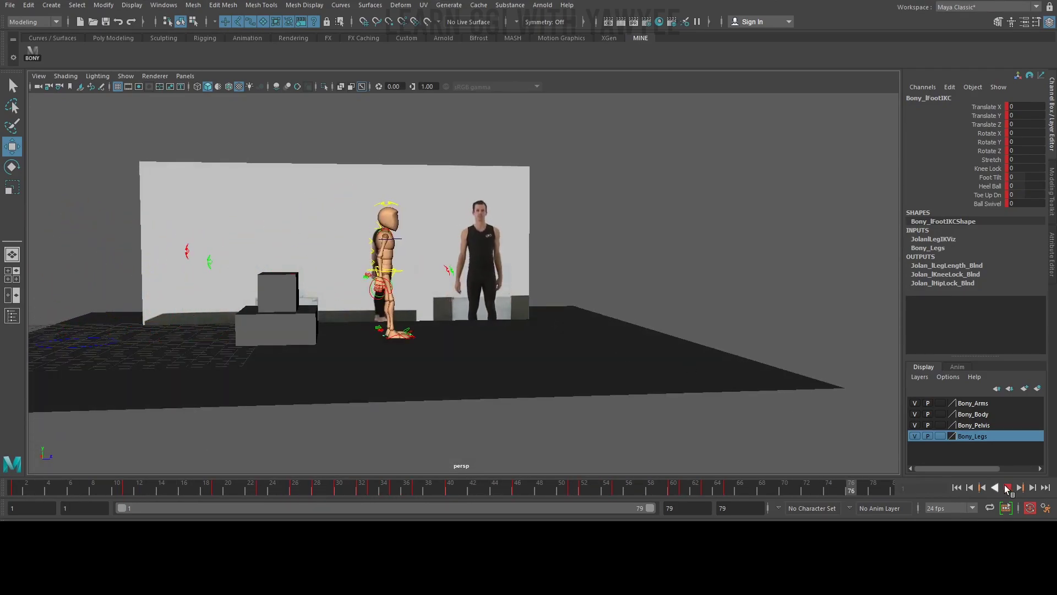
pyautogui.click(1007, 488)
pyautogui.scroll(3, 571, 331)
pyautogui.keyDown('alt'); pyautogui.moveTo(571, 331); pyautogui.dragTo(661, 347); pyautogui.keyUp('alt')
pyautogui.scroll(-3, 591, 345)
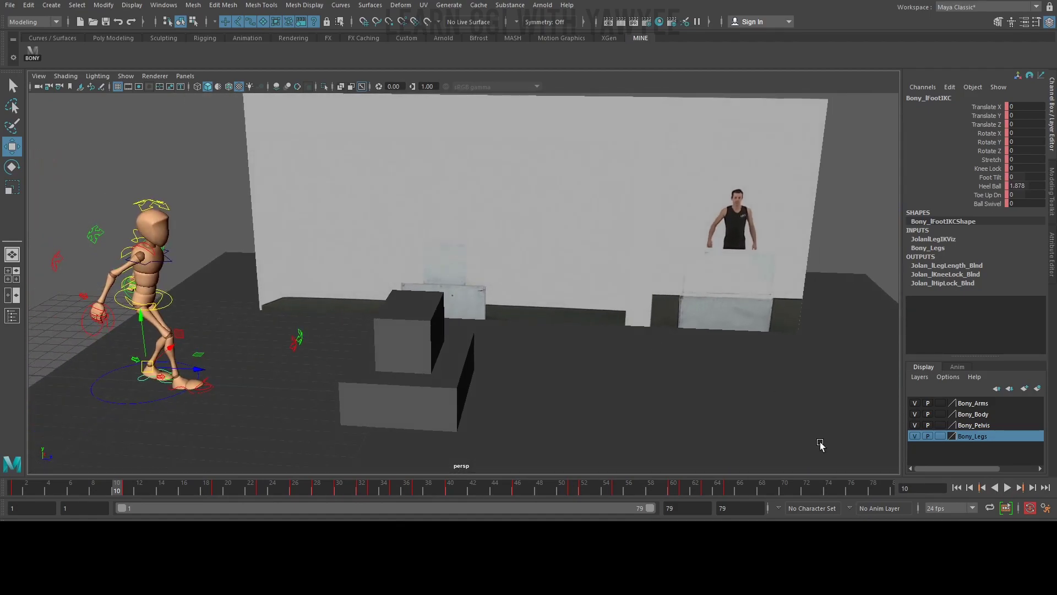